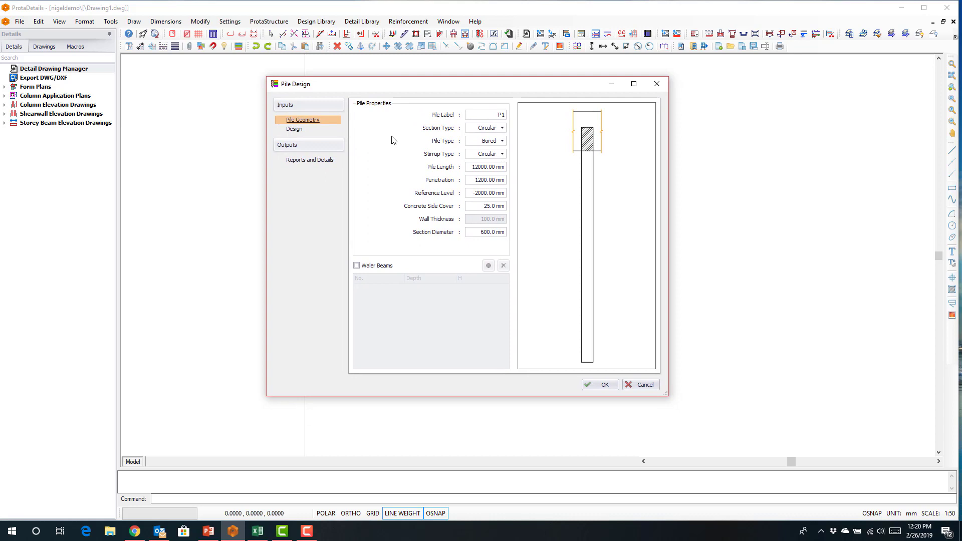
Check the available section and pile types, and set the pile's section diameter to 200 mm.
left_click(502, 128)
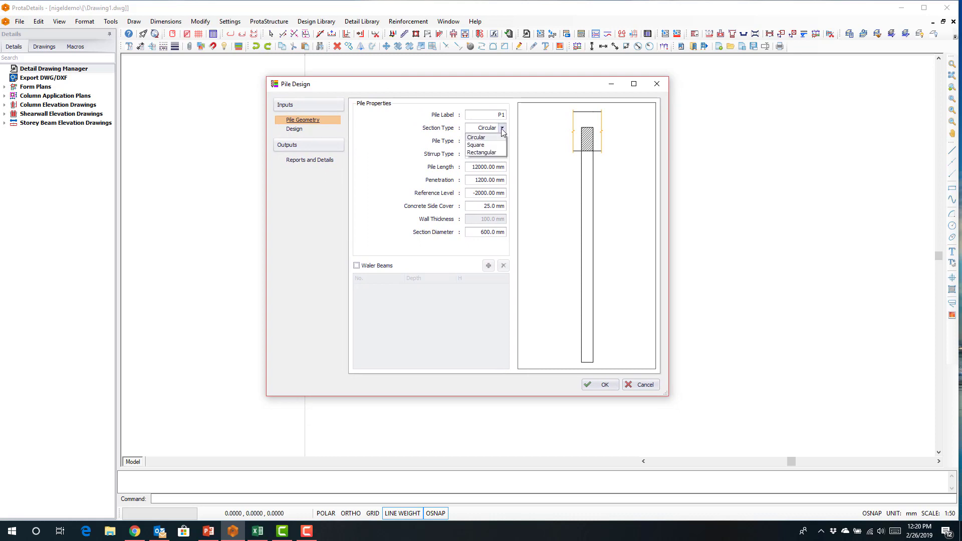
left_click(501, 128)
left_click(502, 141)
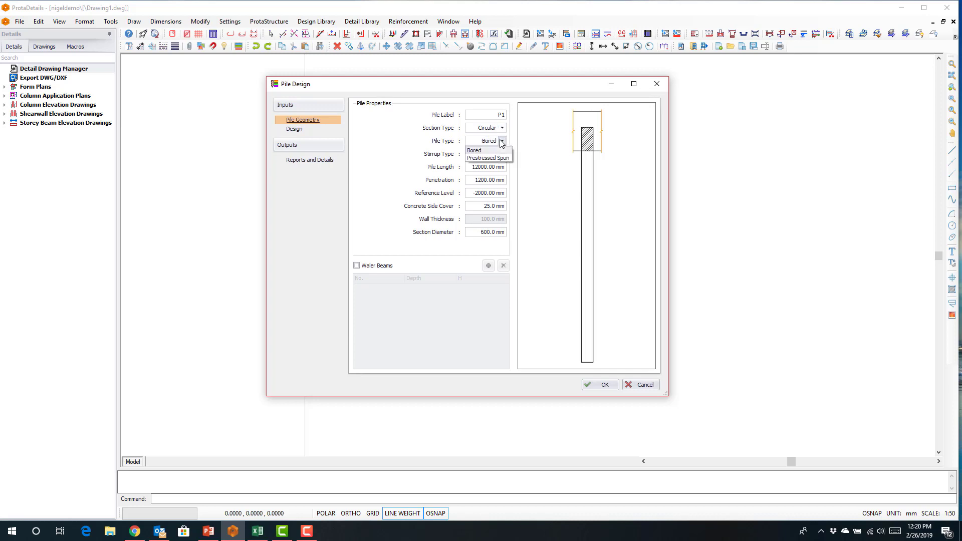
left_click(501, 141)
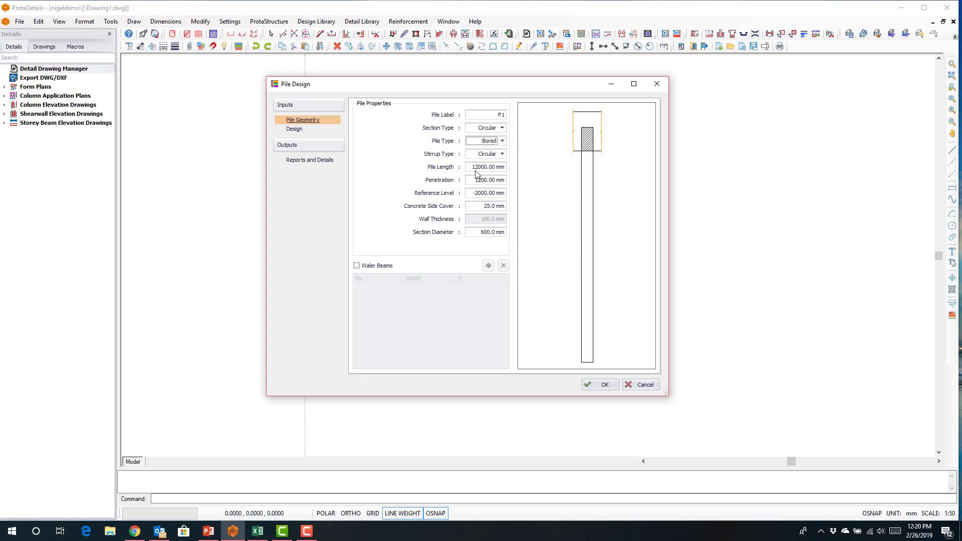
left_click(496, 232)
type("20")
Enable both the Working Load and Lateral Analysis checks in the pile's design inputs.
left_click(294, 130)
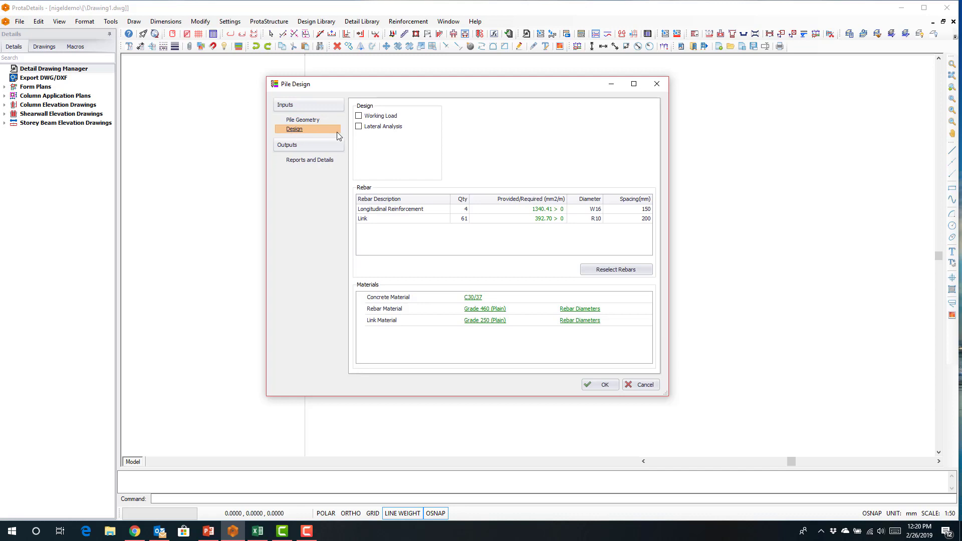
left_click(359, 116)
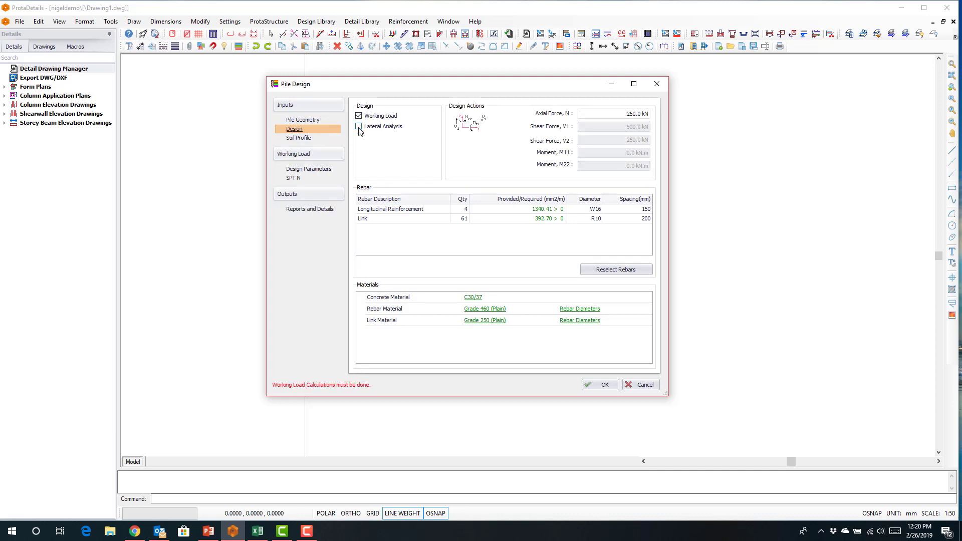
left_click(359, 128)
Set the design actions to an axial force N of 150 kN and shear forces V1 and V2 of 8 kN each.
left_click(607, 114)
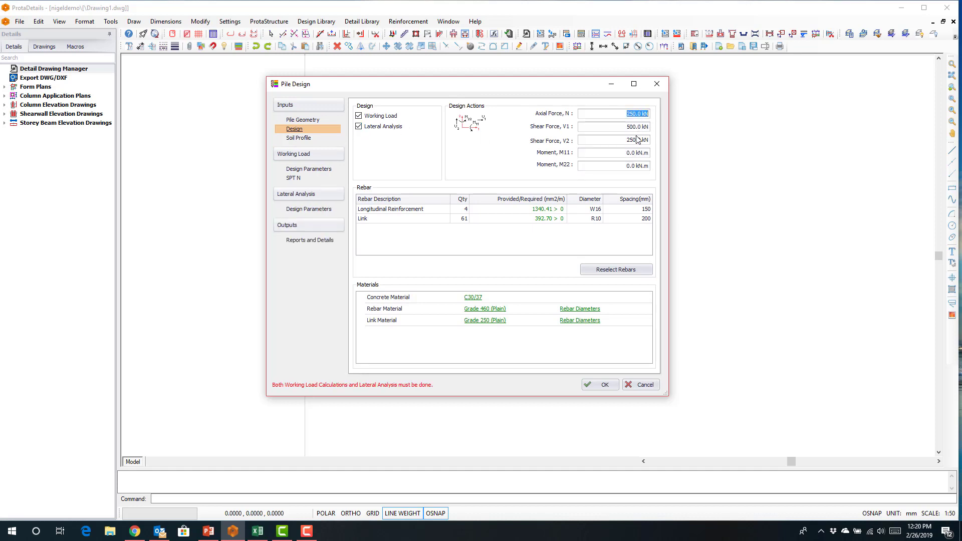
type("150")
left_click(622, 127)
type("8")
left_click(622, 141)
type("8")
Review the soil profile layers, the PileSoilProfileImportSample workbook in Excel, and the Silt material's properties.
left_click(289, 141)
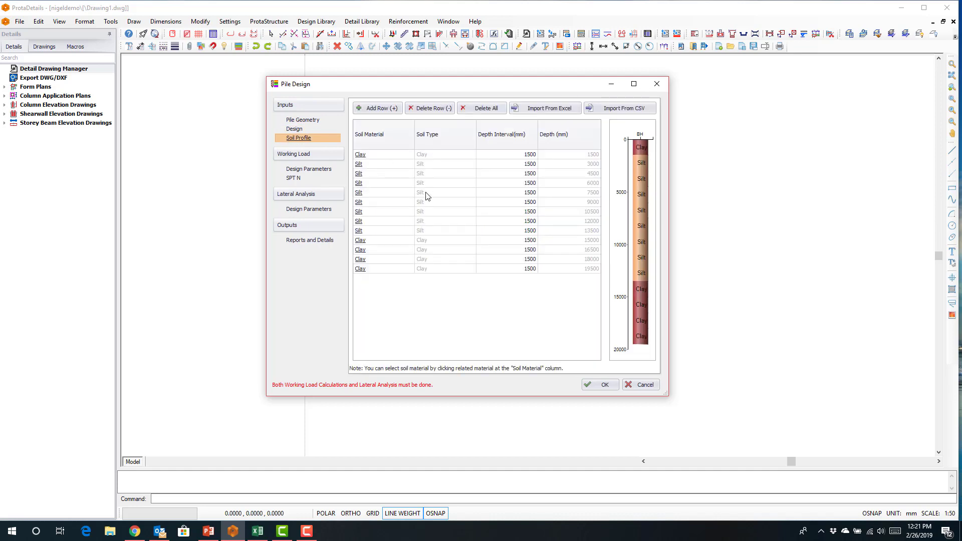
left_click(257, 530)
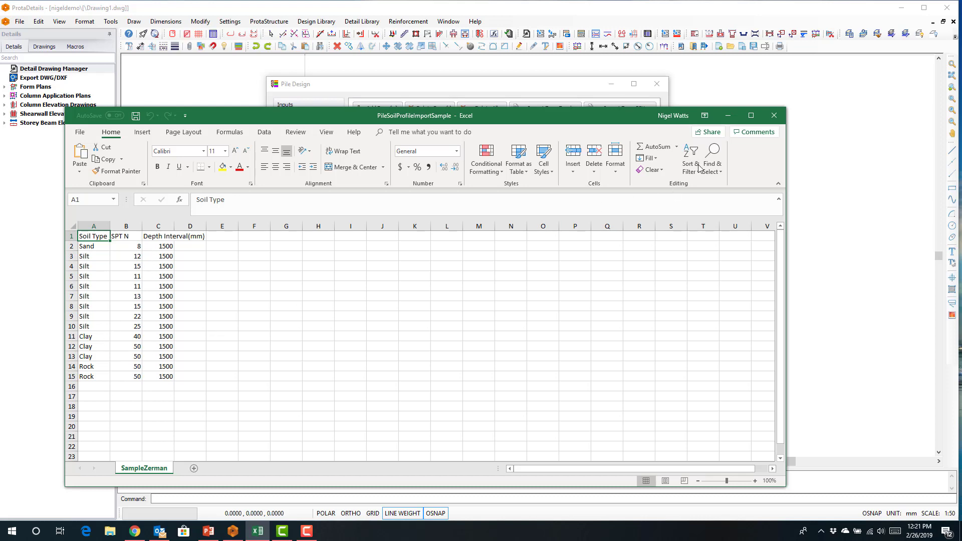
left_click(778, 115)
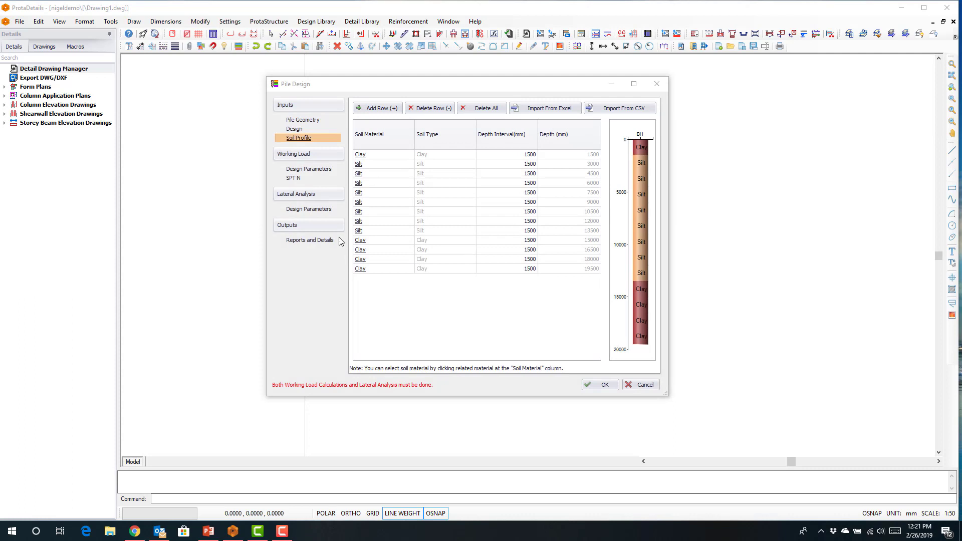
left_click(357, 164)
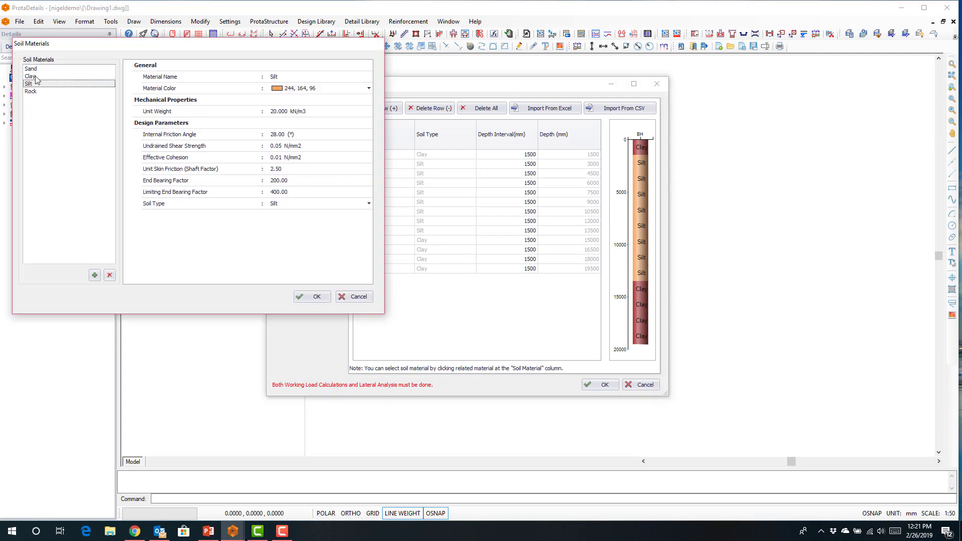
left_click(346, 297)
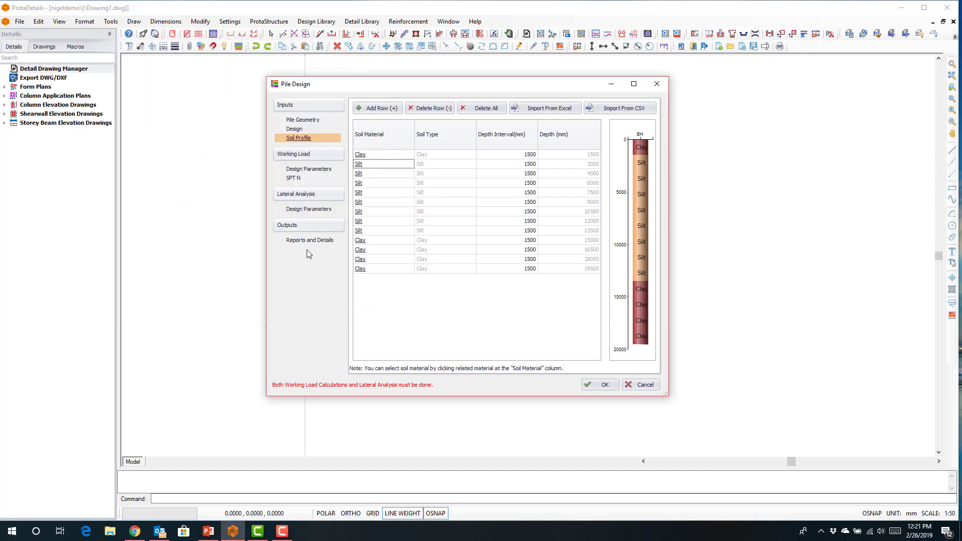
Set the group efficiency method for the working load to Los Angeles Group Action.
left_click(300, 171)
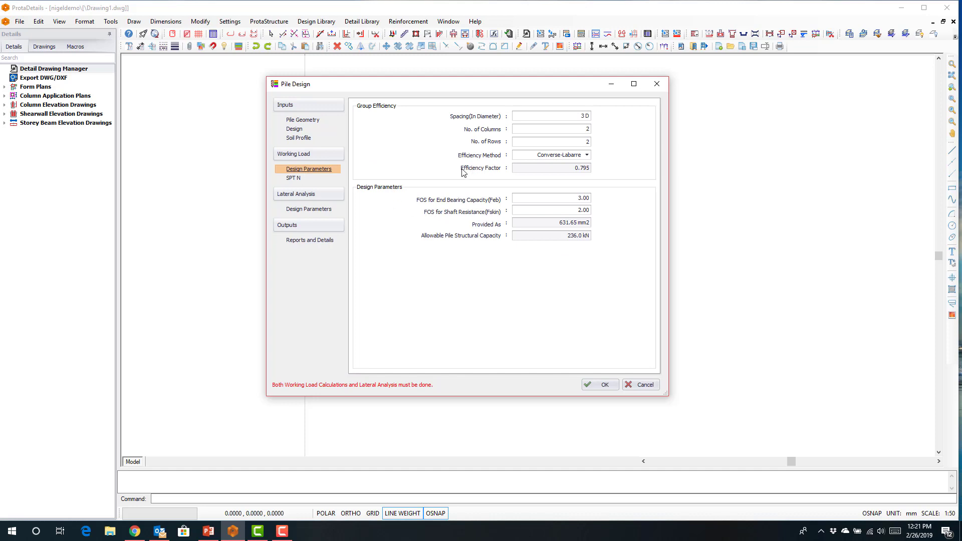
left_click(555, 160)
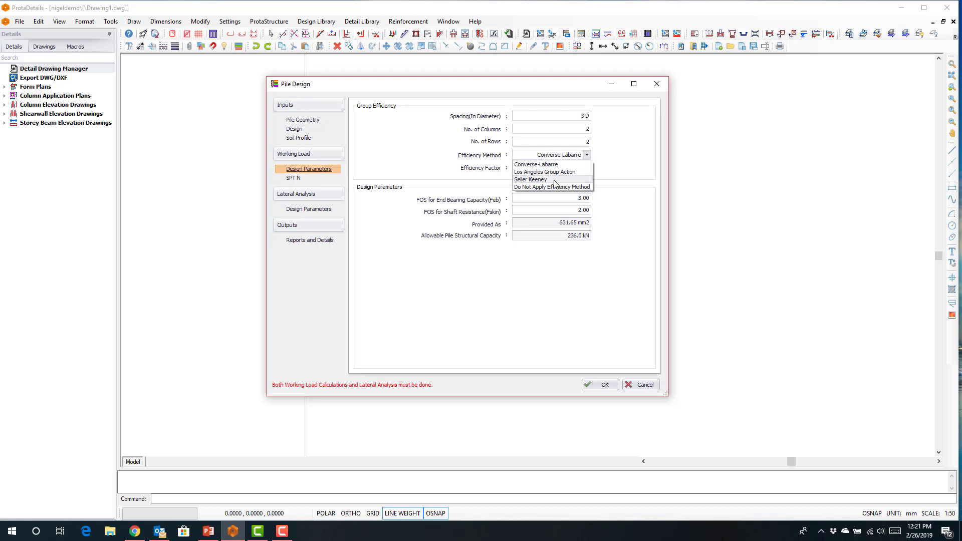
left_click(544, 173)
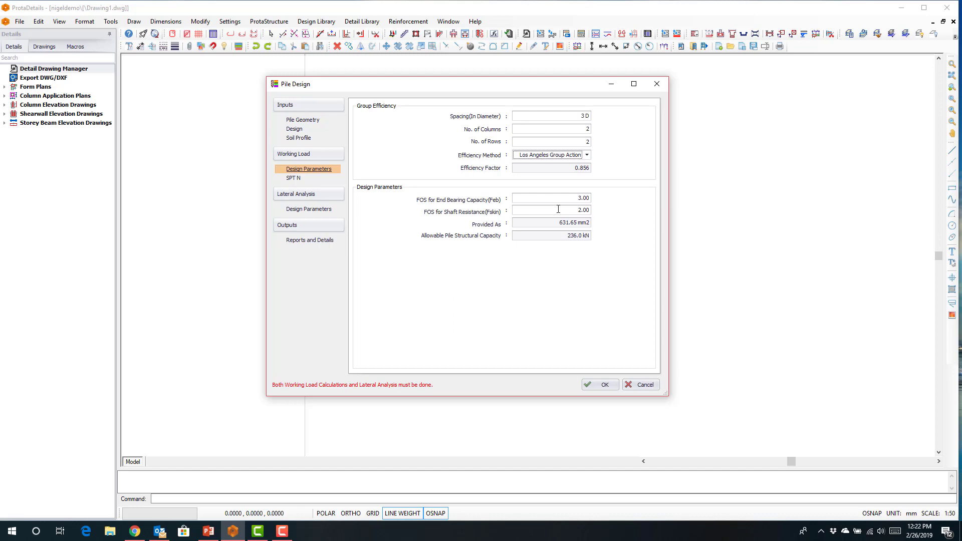
Calculate the working load from the SPT N values and examine the pile's working load against depth in the diagram.
left_click(293, 178)
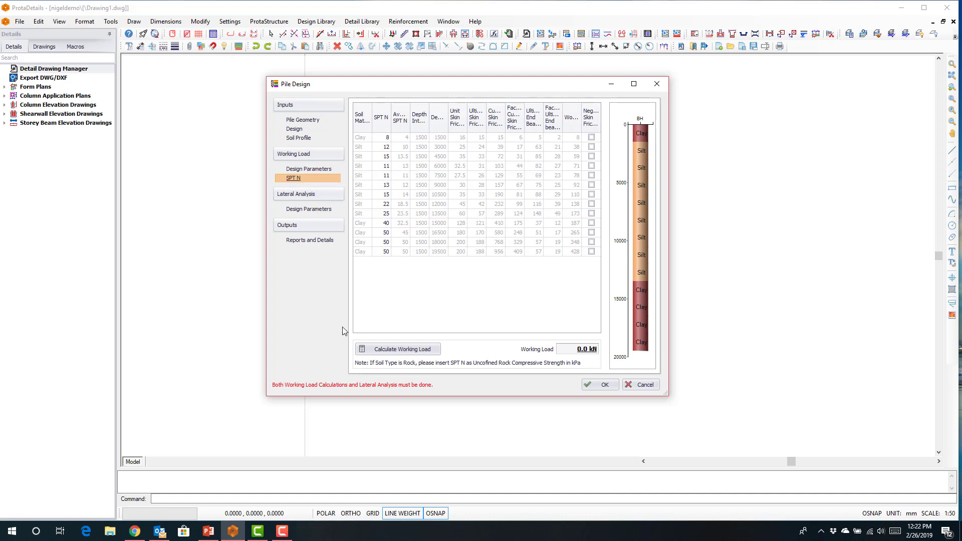
left_click(394, 350)
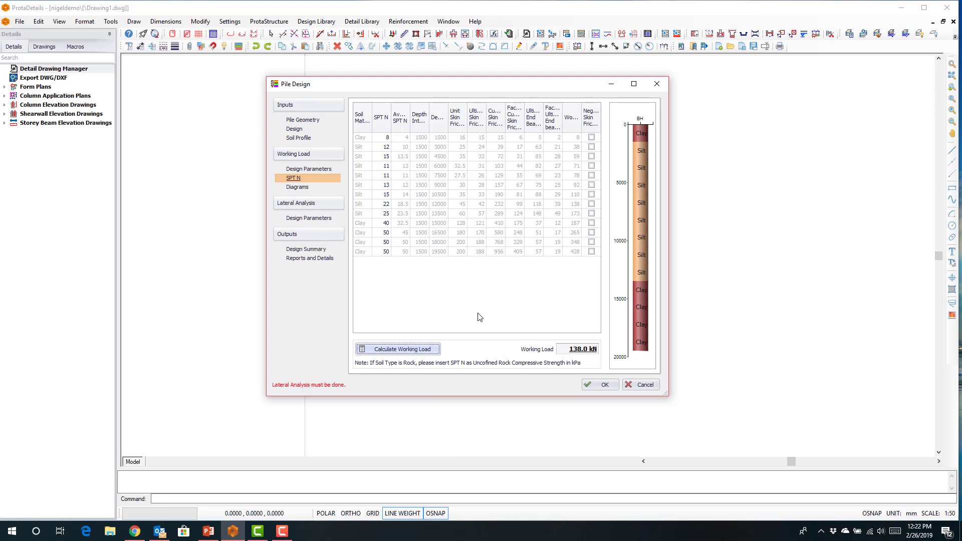
left_click(297, 188)
mouse_move(457, 250)
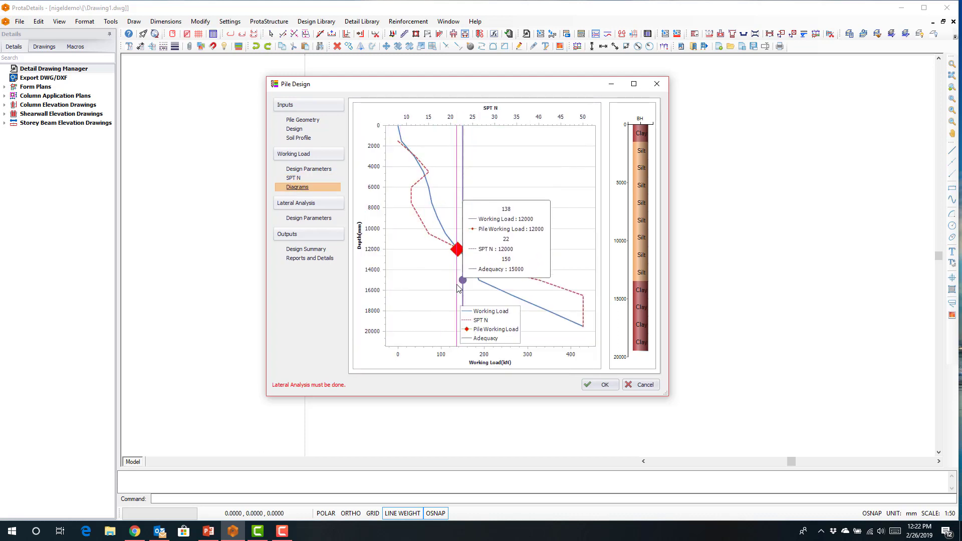
Recheck the design actions and set the pile's section diameter to 225 mm.
left_click(294, 131)
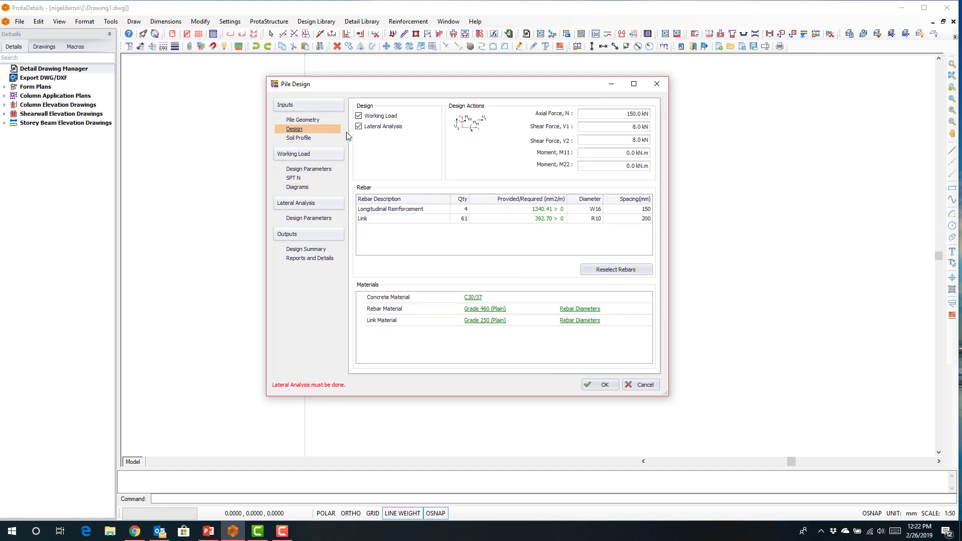
left_click(303, 120)
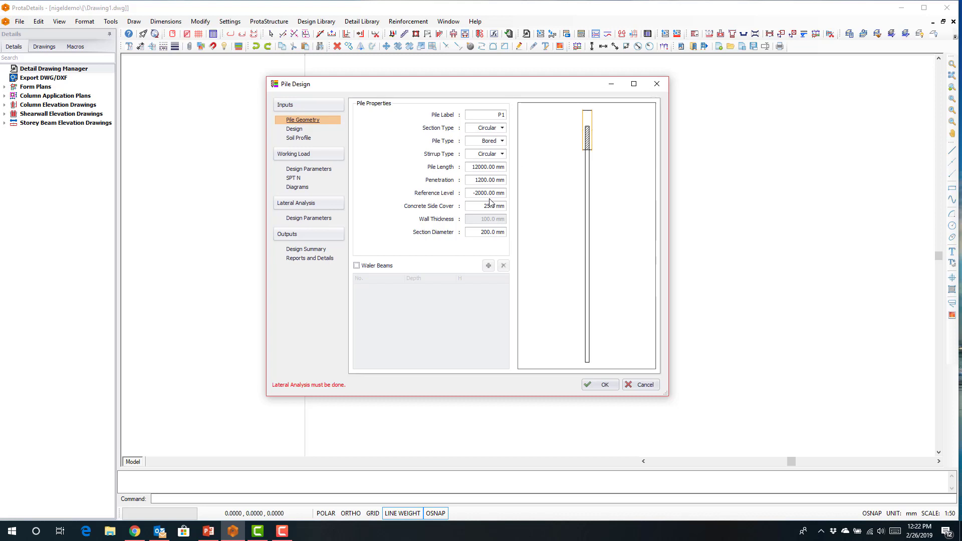
double_click(478, 233)
type("225")
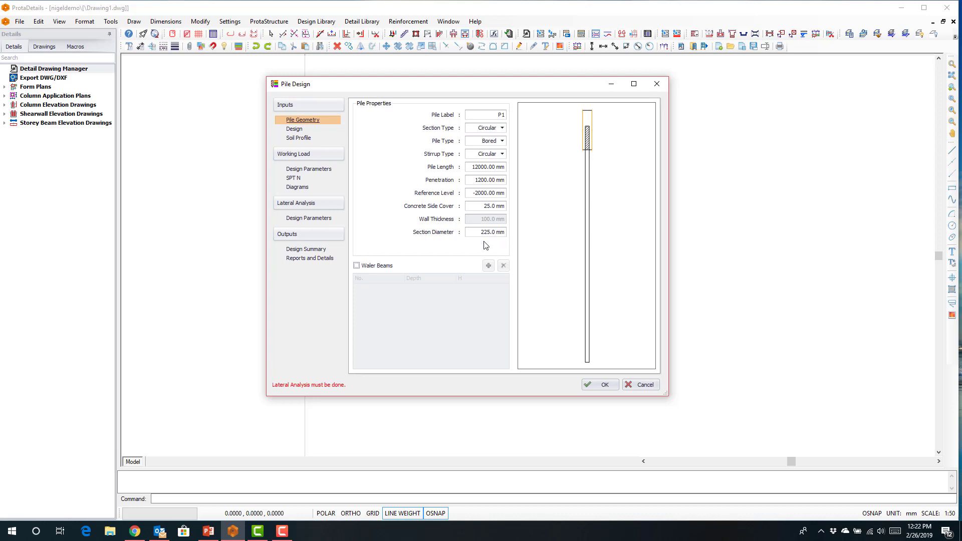
Recalculate the working load for the changed pile diameter and inspect the working load diagram.
left_click(296, 188)
left_click(293, 179)
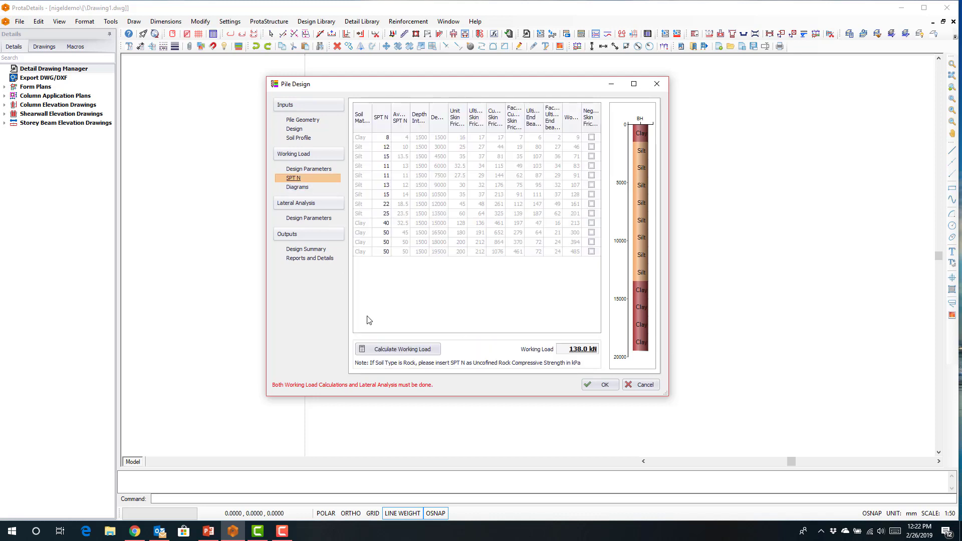
left_click(382, 348)
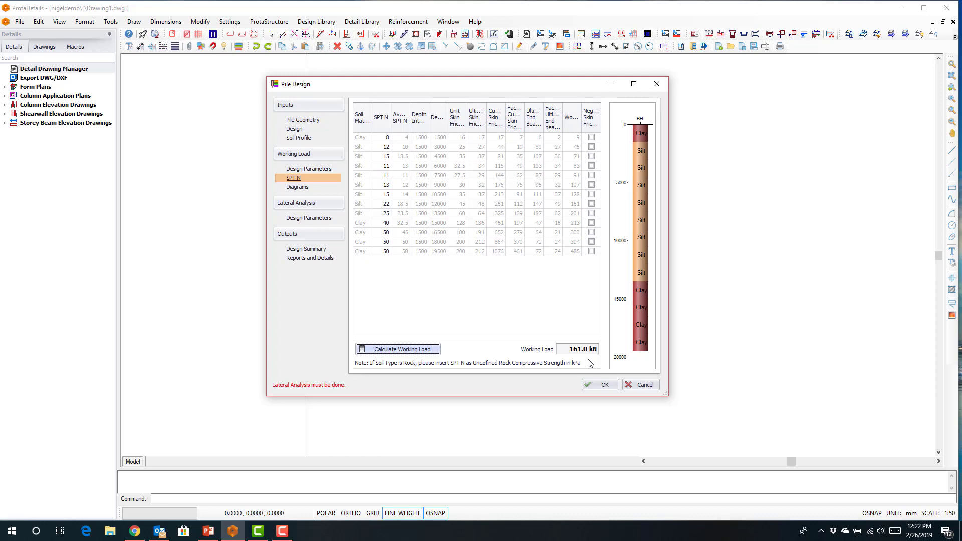
left_click(295, 188)
mouse_move(415, 159)
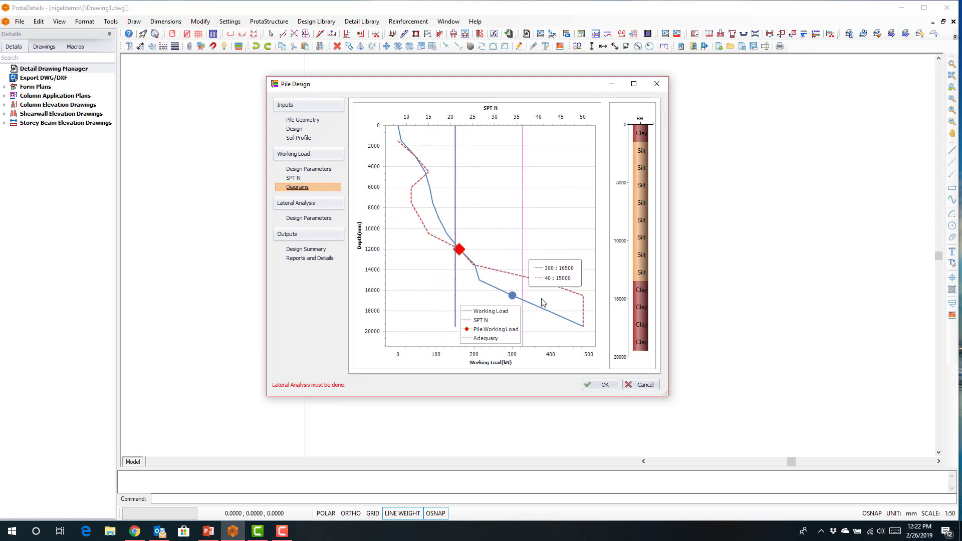
Apply the recommended e50 and Ki values to the lateral analysis soil layers and design the pile section.
left_click(304, 220)
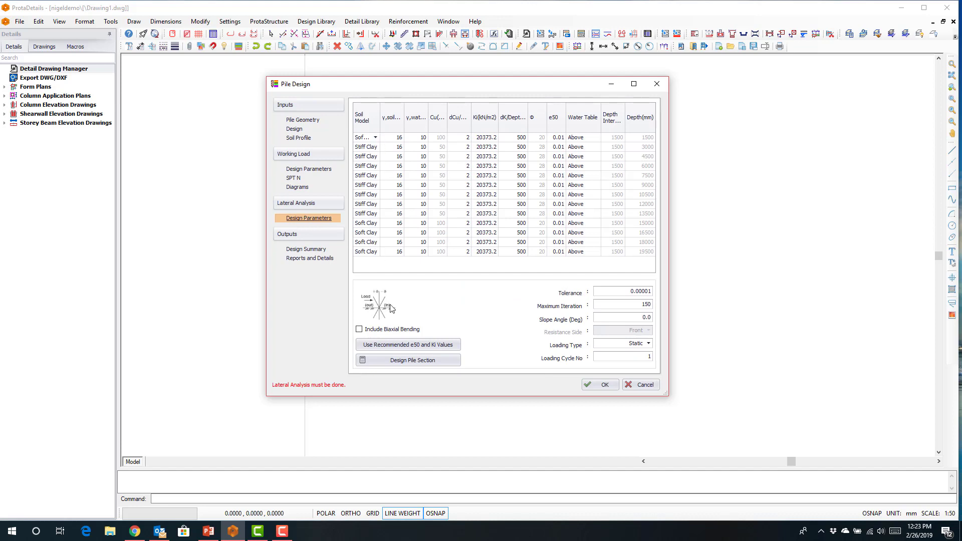
left_click(405, 346)
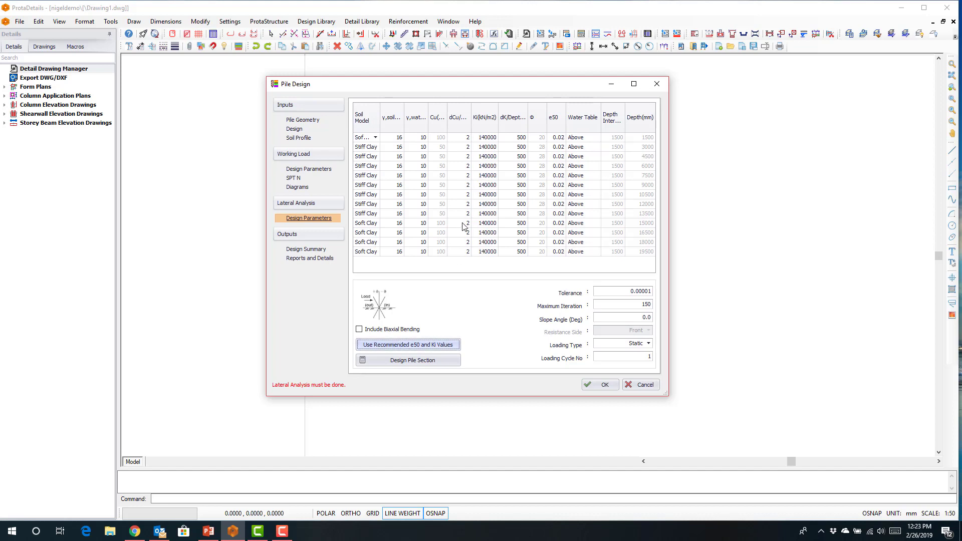
left_click(428, 364)
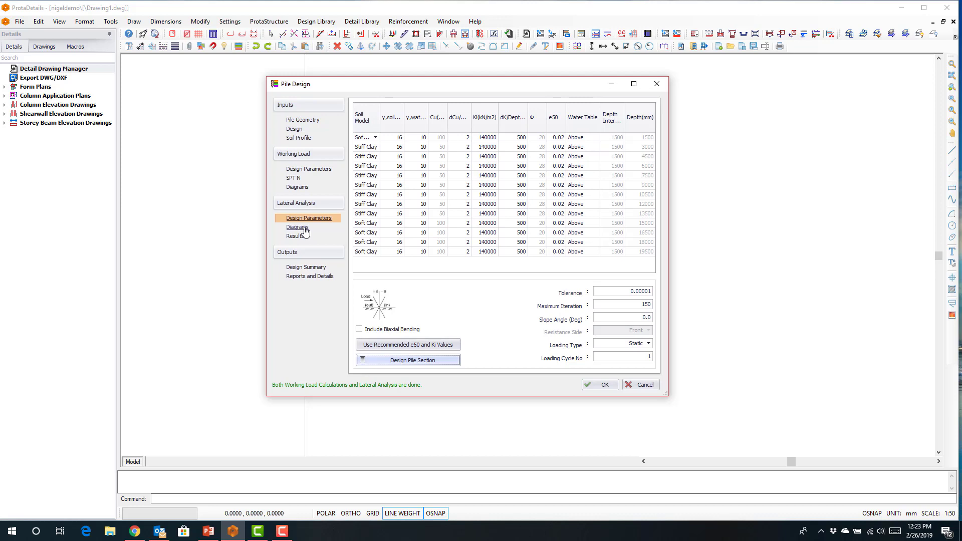
Examine the lateral analysis moment, shear, deflection, soil pressure, interaction and pile section diagrams.
left_click(298, 227)
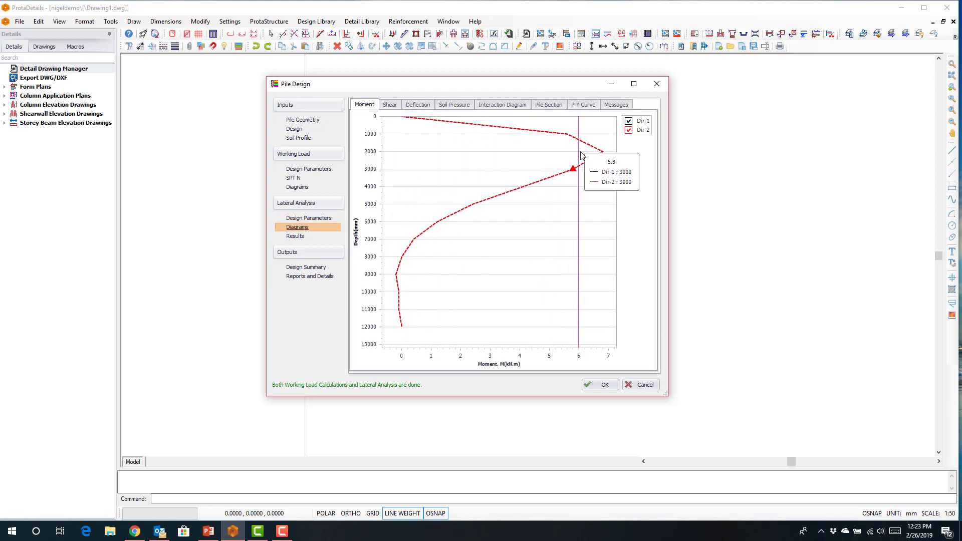
left_click(388, 106)
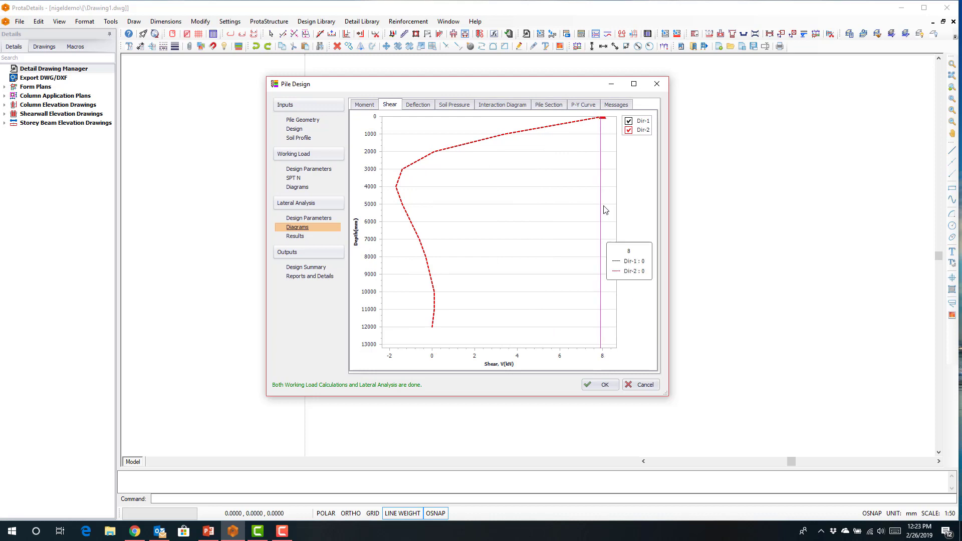
left_click(368, 106)
left_click(417, 107)
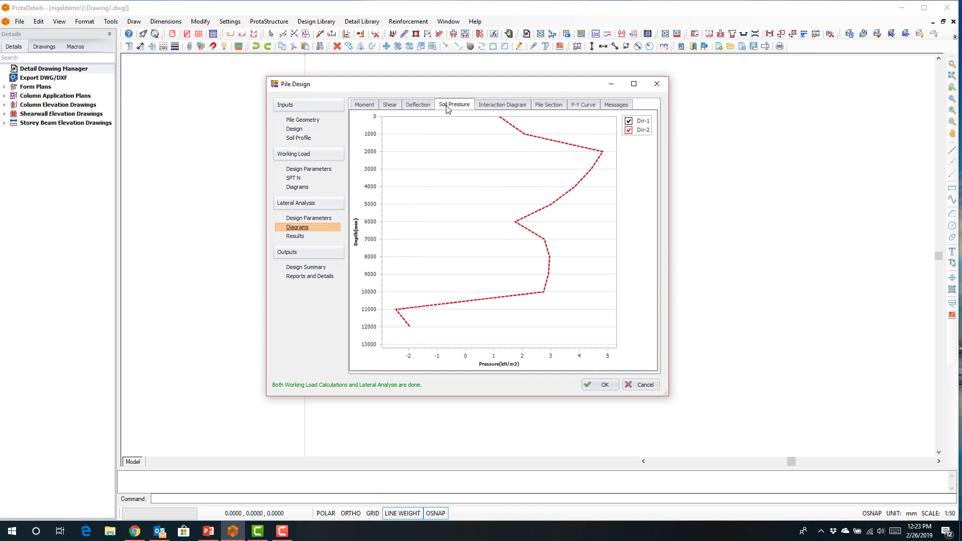
left_click(502, 104)
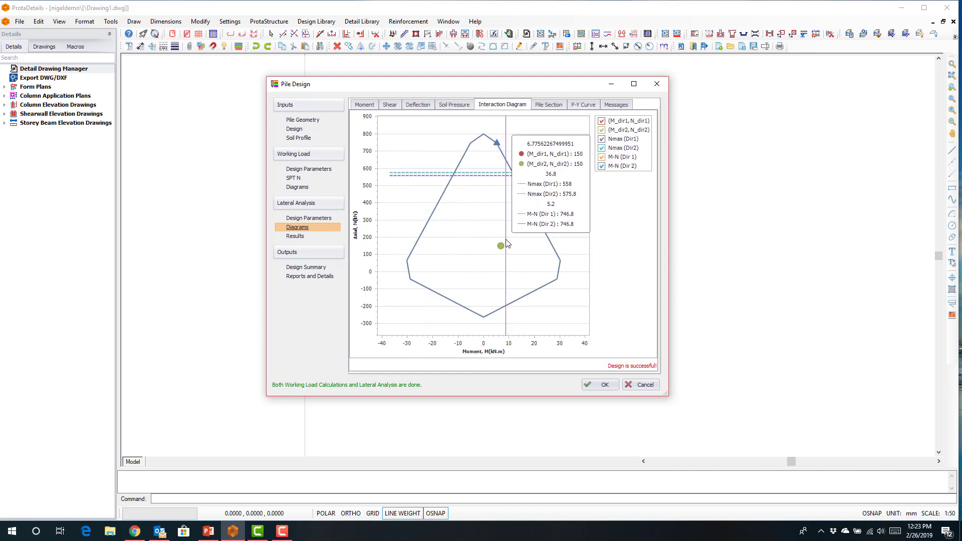
left_click(548, 105)
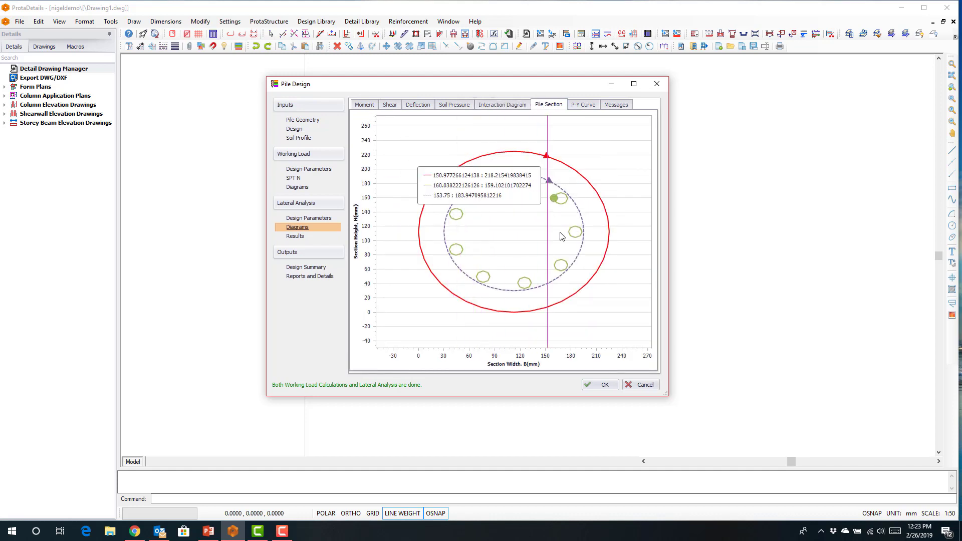
Set the quantity of longitudinal reinforcement bars to 7.
left_click(294, 130)
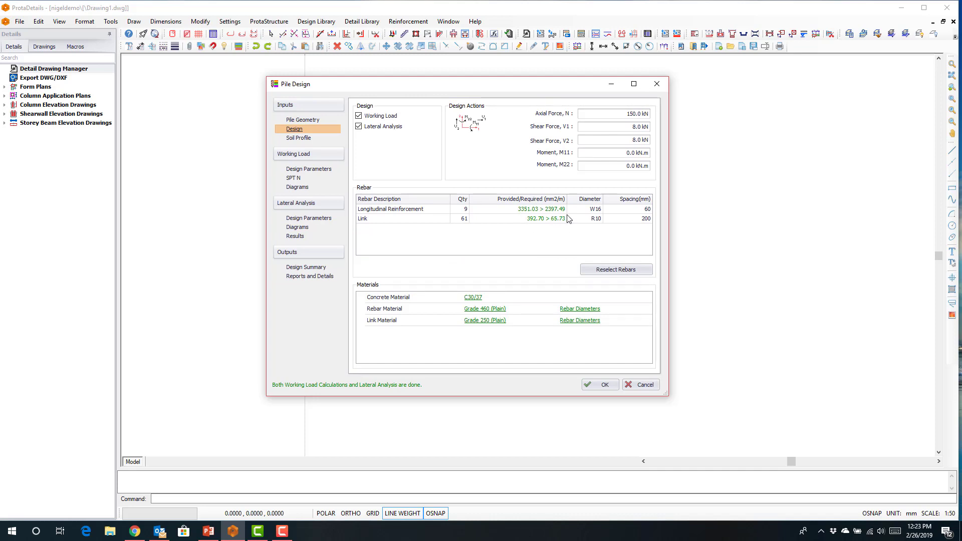
double_click(465, 210)
type("7")
key("Return")
Review the tabulated lateral analysis results, the updated pile section, and the remaining diagrams through to the P-Y curves.
left_click(295, 237)
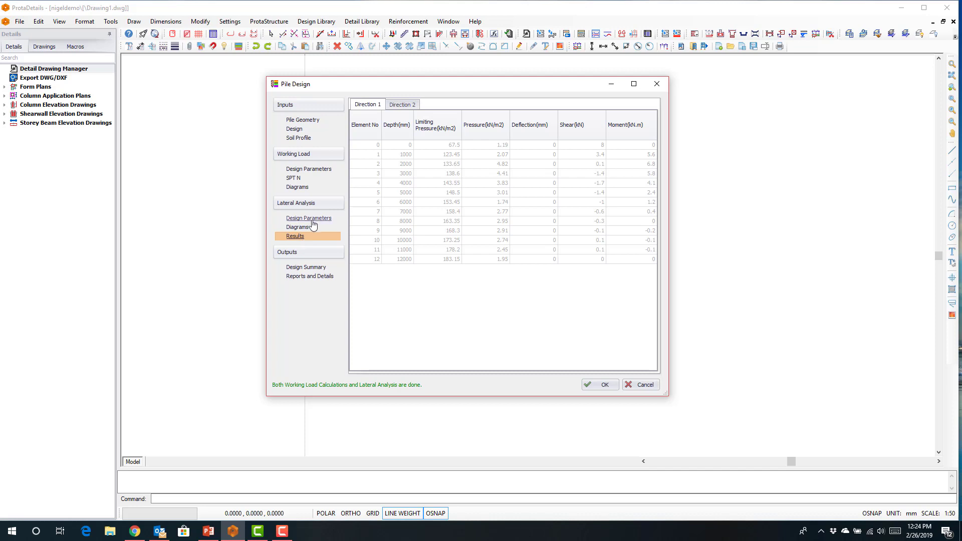
left_click(314, 226)
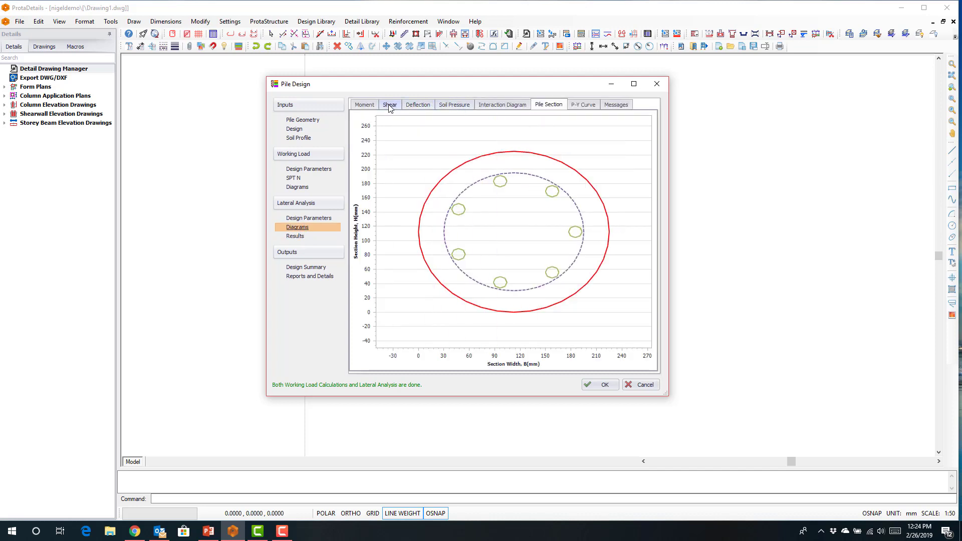
left_click(389, 107)
left_click(418, 106)
left_click(454, 107)
left_click(509, 107)
left_click(550, 107)
left_click(583, 107)
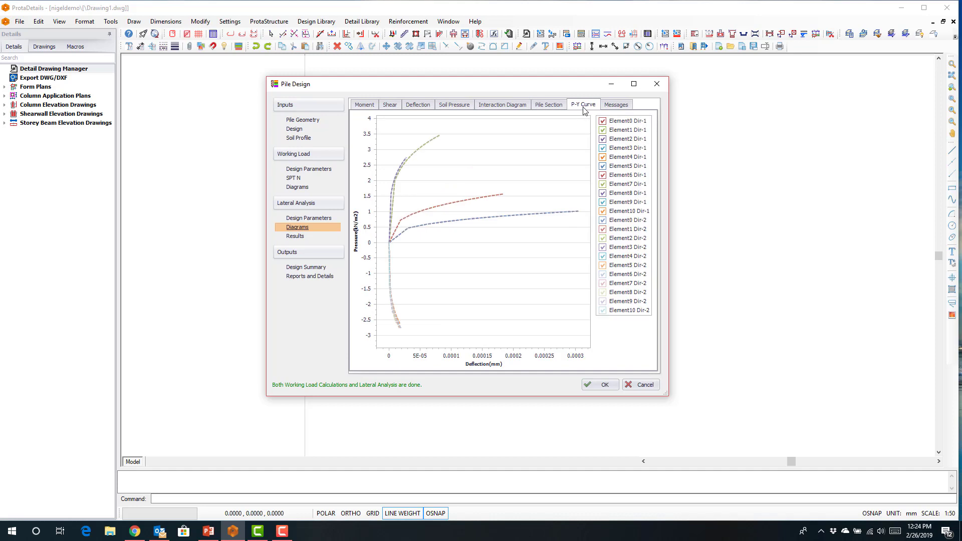
Review the lateral results, design summary and report settings, and accept the pile design to place the P1 detail in the drawing.
left_click(295, 237)
left_click(298, 267)
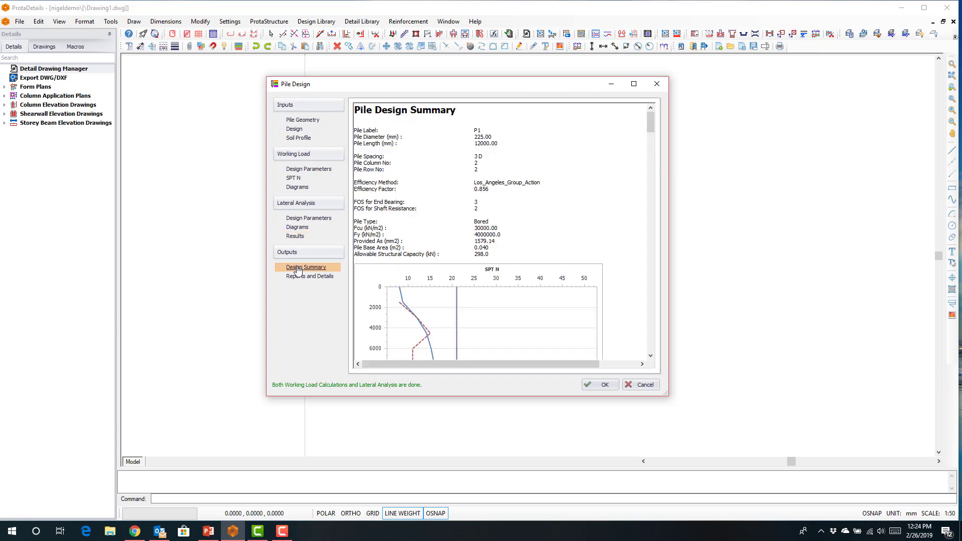
left_click(302, 278)
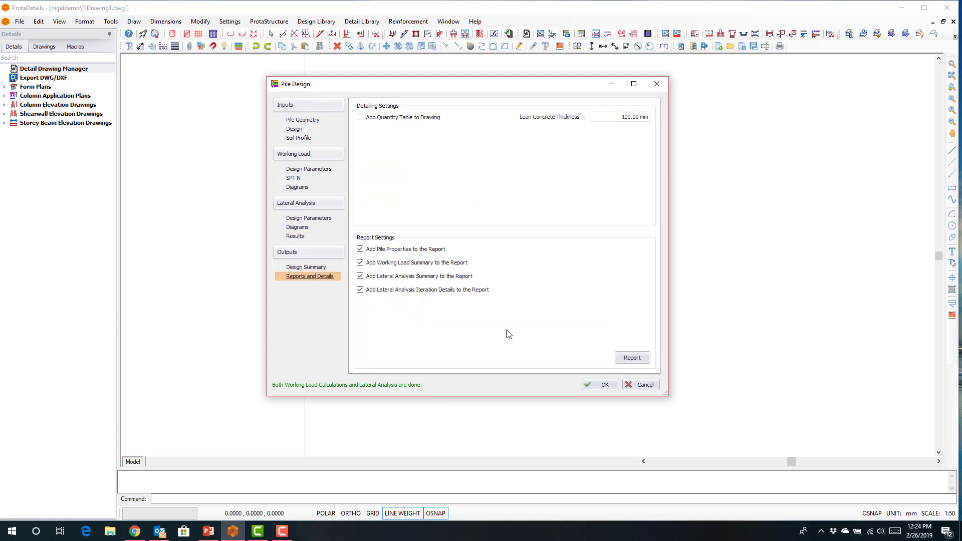
left_click(604, 385)
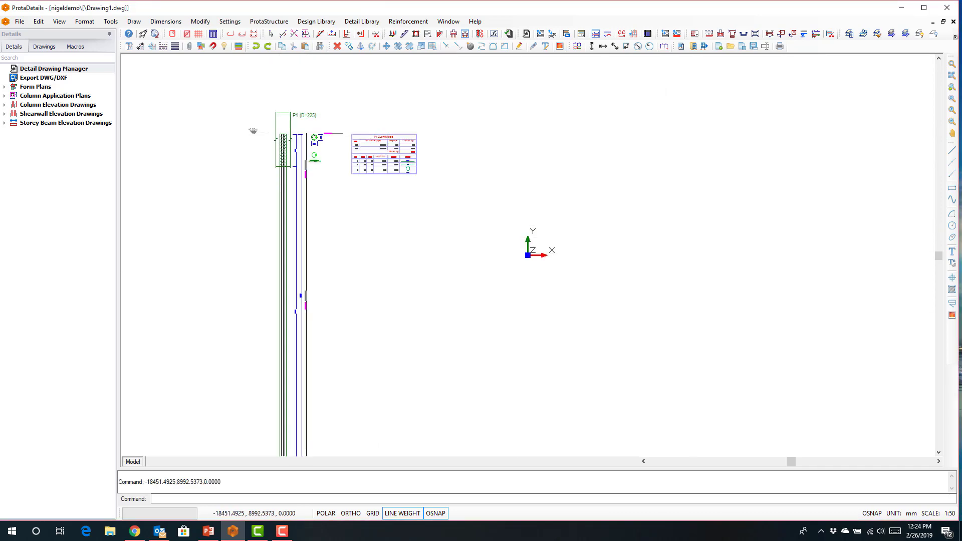
Examine the P1 pile elevation, cross-sections and quantity table in the detail drawing.
scroll(356, 161, "up", 1)
scroll(357, 170, "up", 1)
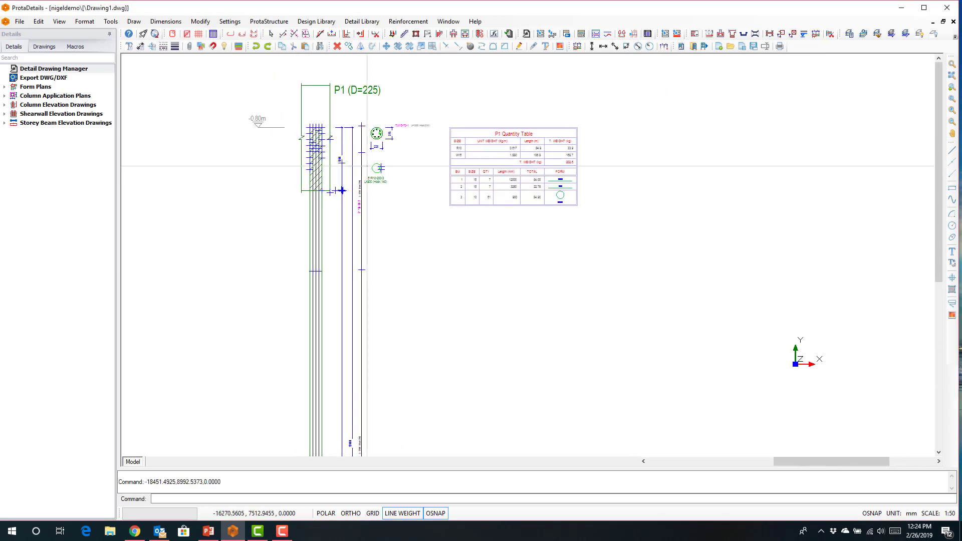
scroll(357, 170, "up", 3)
scroll(373, 193, "down", 3)
mouse_move(422, 312)
middle_mouse_down()
mouse_move(314, 262)
mouse_move(315, 198)
mouse_move(324, 310)
middle_mouse_up()
scroll(320, 205, "down", 1)
scroll(325, 311, "up", 3)
middle_click_drag(380, 184, 397, 236)
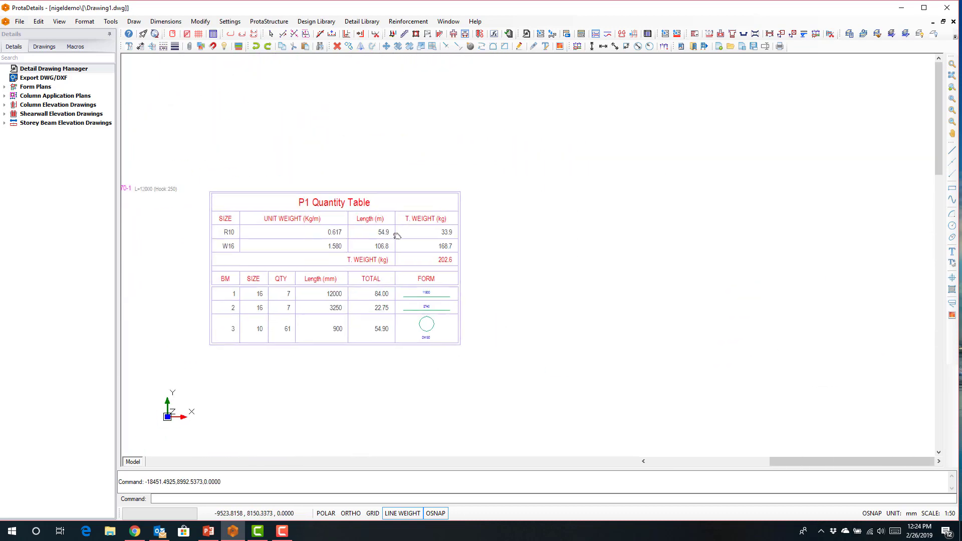
left_click(397, 236)
scroll(315, 271, "up", 1)
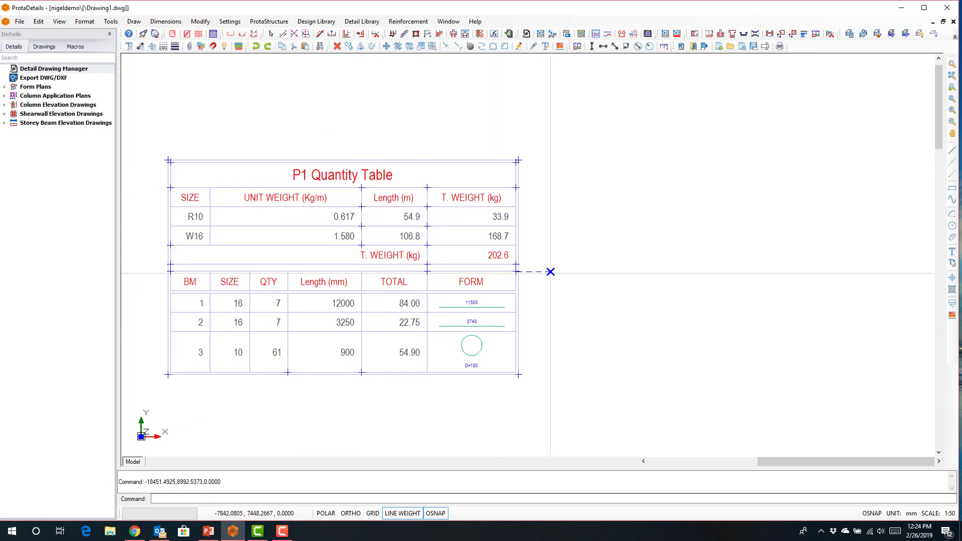
scroll(550, 272, "down", 8)
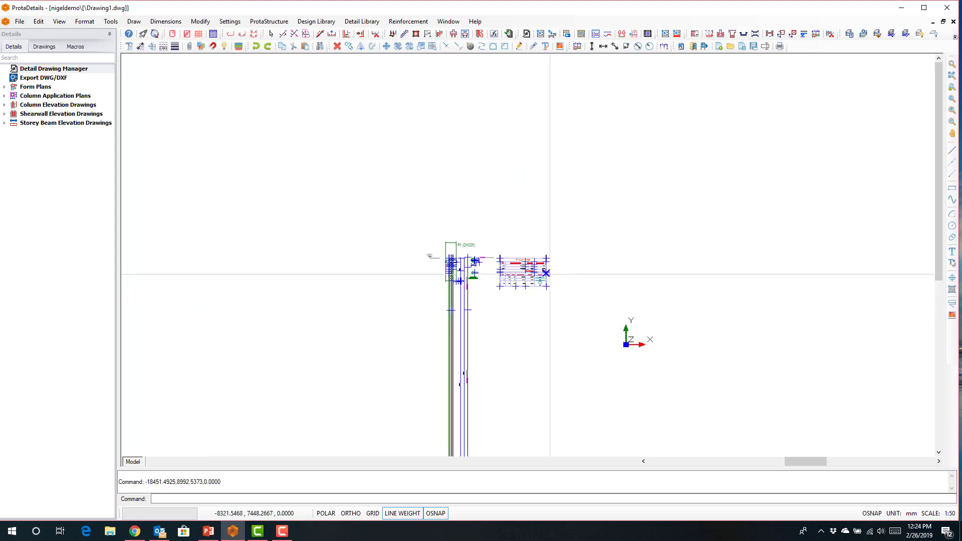
mouse_move(467, 296)
middle_mouse_down()
mouse_move(391, 205)
mouse_move(357, 198)
middle_mouse_up()
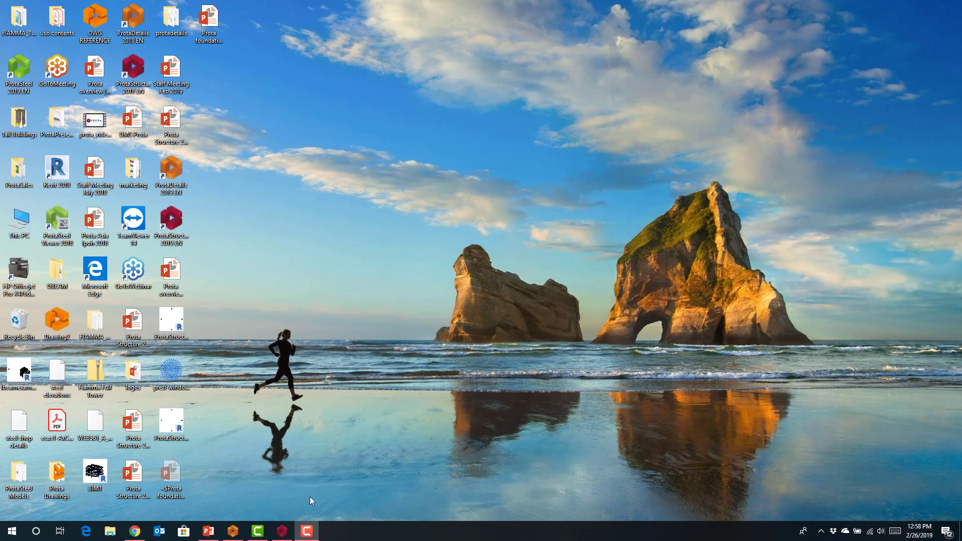
Switch to the tenaga project in ProtaStructure and inspect its 3D building model.
mouse_move(282, 532)
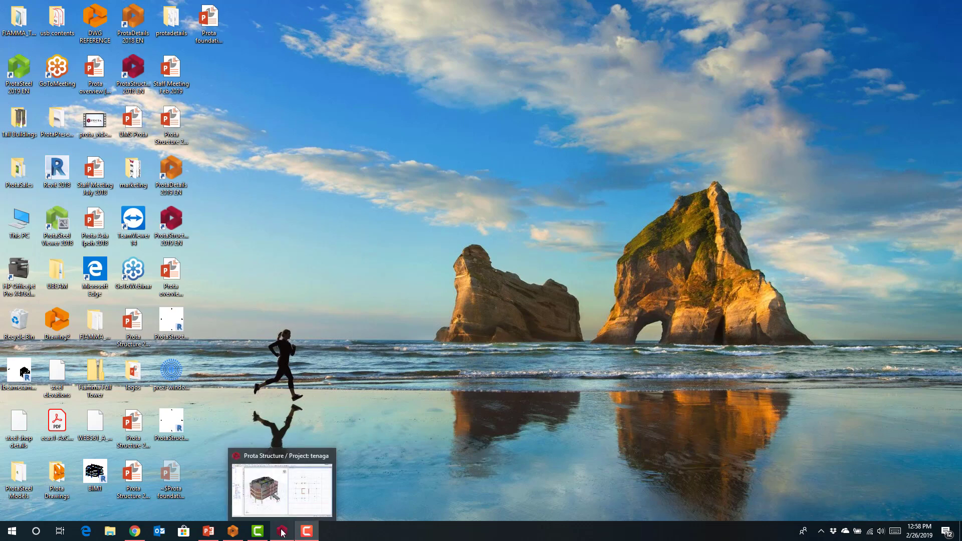
left_click(282, 532)
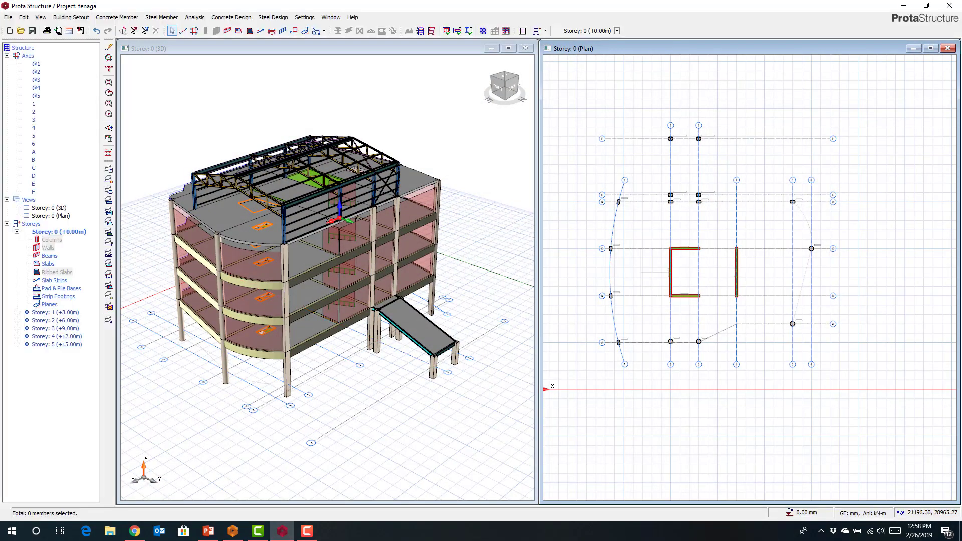
middle_click_drag(381, 321, 401, 312)
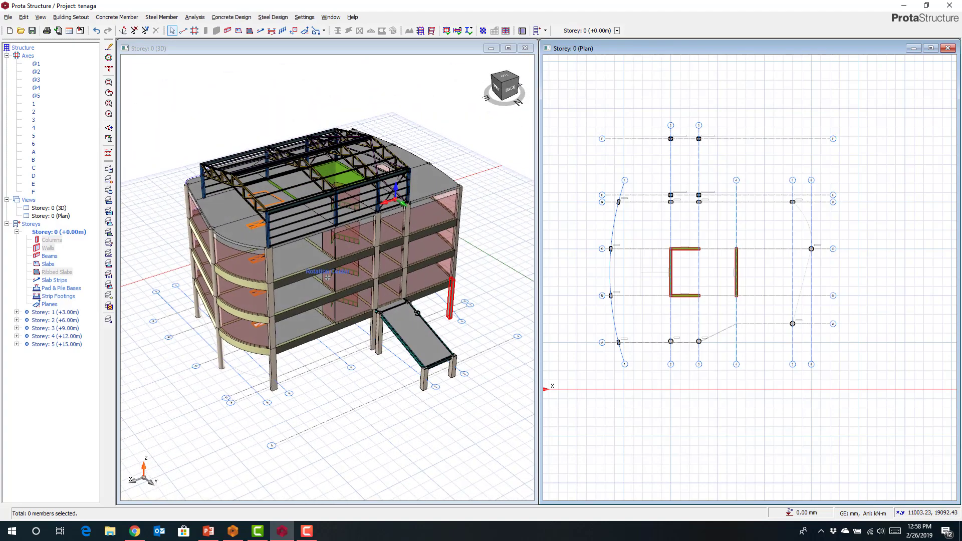
mouse_move(417, 313)
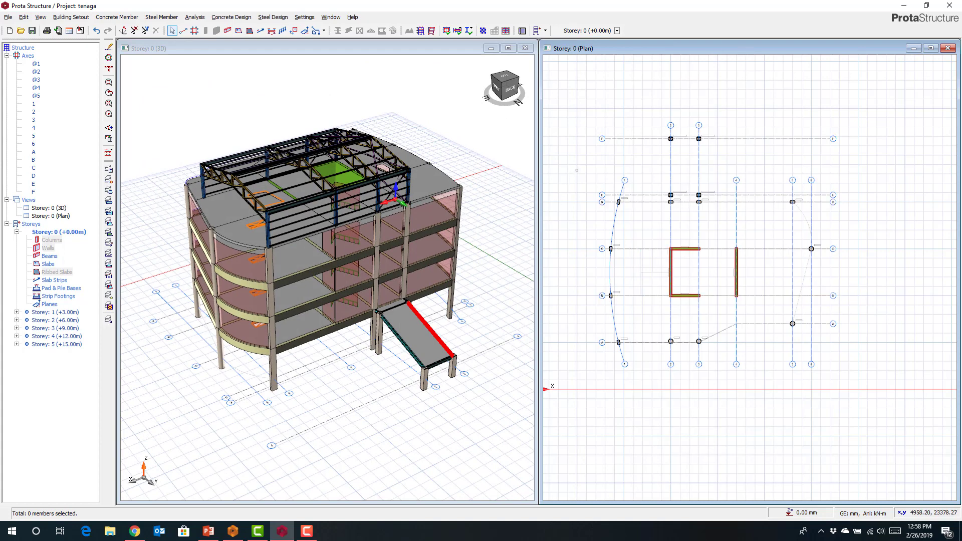
Select the four columns along the curved edge and the four circular columns on the Storey: 0 plan, and insert pile caps for them.
left_click_drag(577, 170, 637, 361)
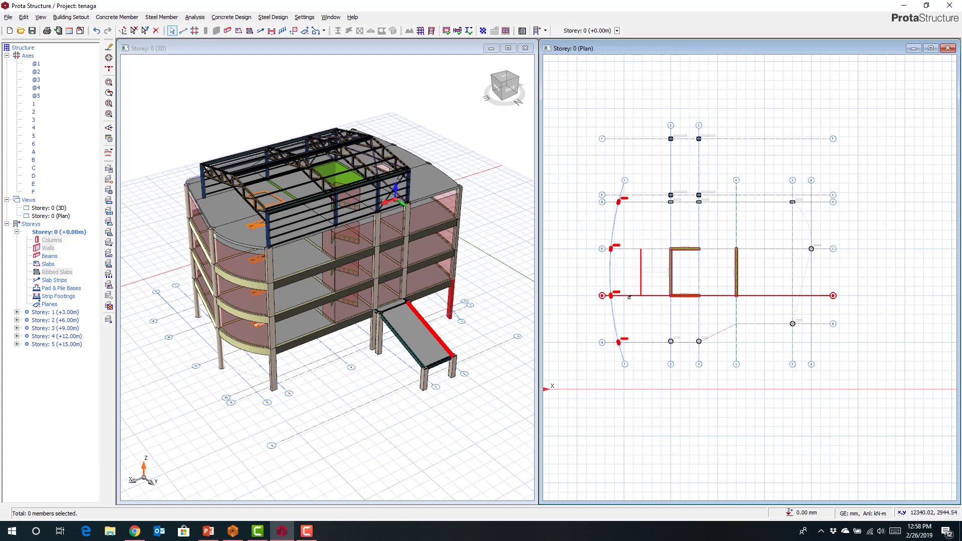
left_click_drag(631, 310, 838, 371)
left_click_drag(790, 236, 836, 276)
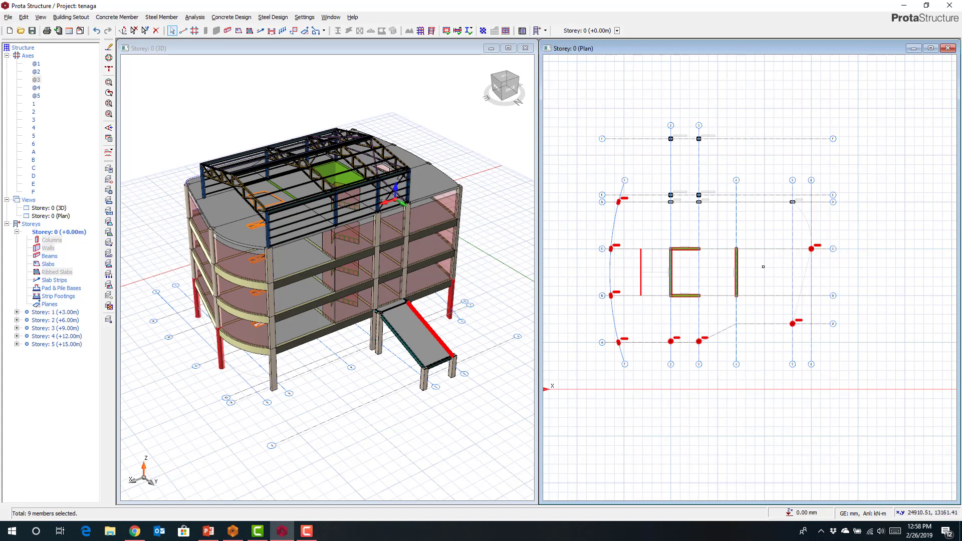
right_click(763, 267)
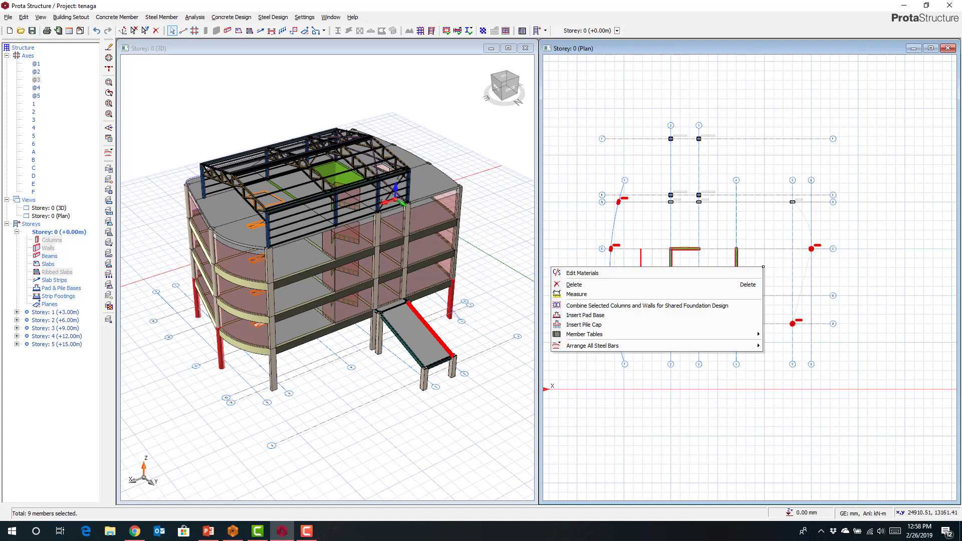
left_click(675, 326)
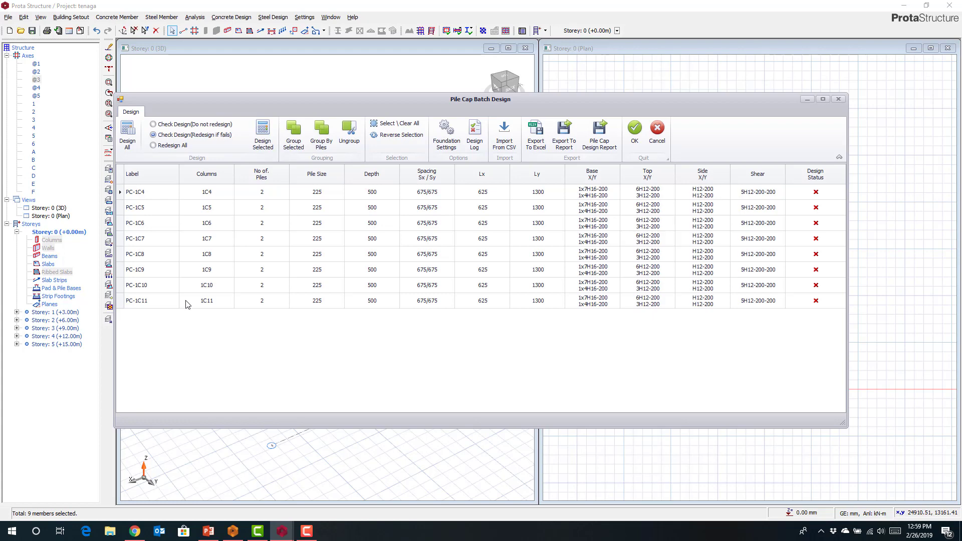
Check the General and Pile Cap foundation settings used for the pile cap batch design.
left_click(444, 145)
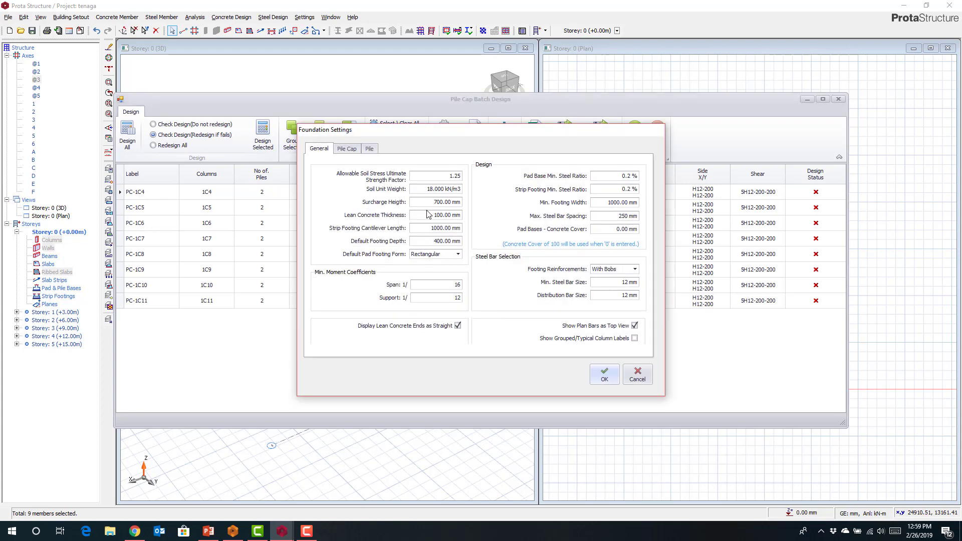
left_click(346, 149)
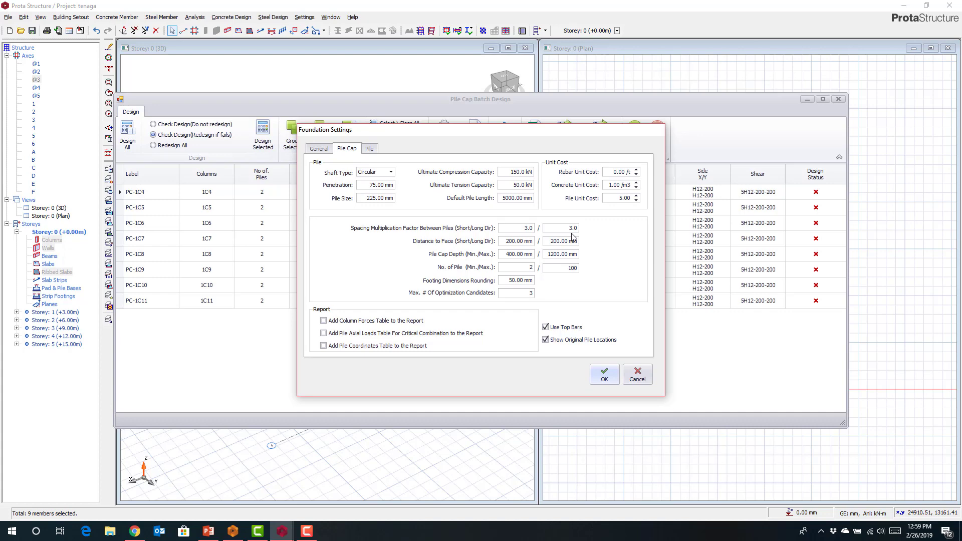
left_click(604, 373)
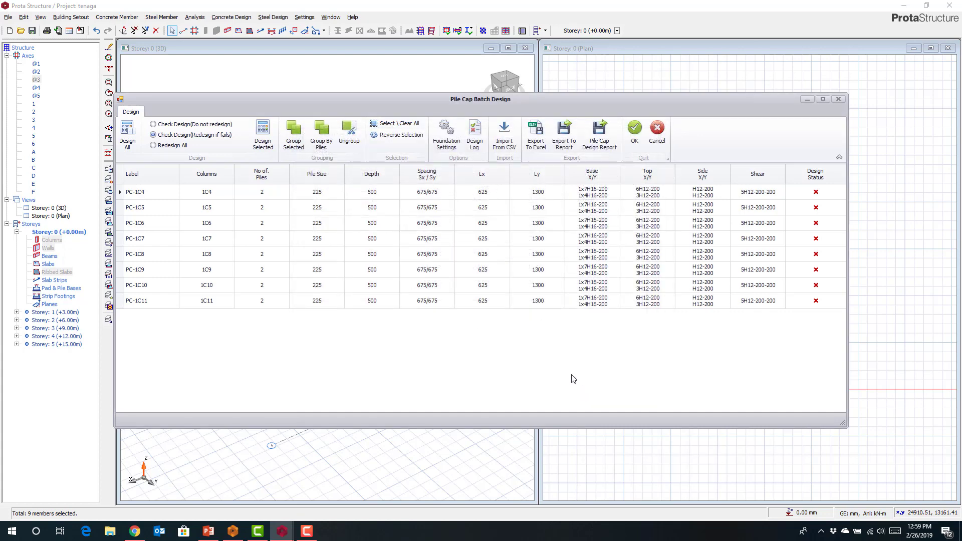
Design all the pile caps in the batch, group them by piles, and accept the results into the model.
left_click(129, 135)
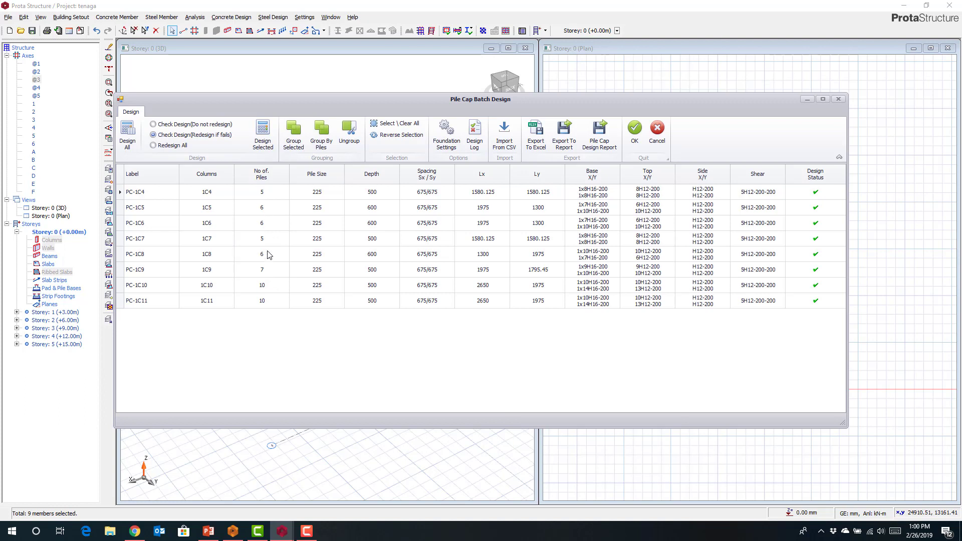
left_click(321, 146)
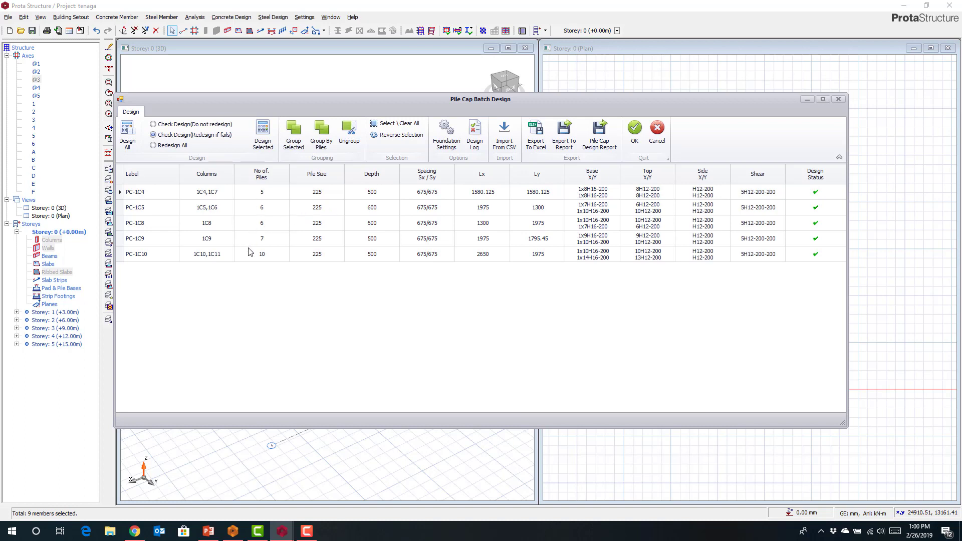
left_click(636, 131)
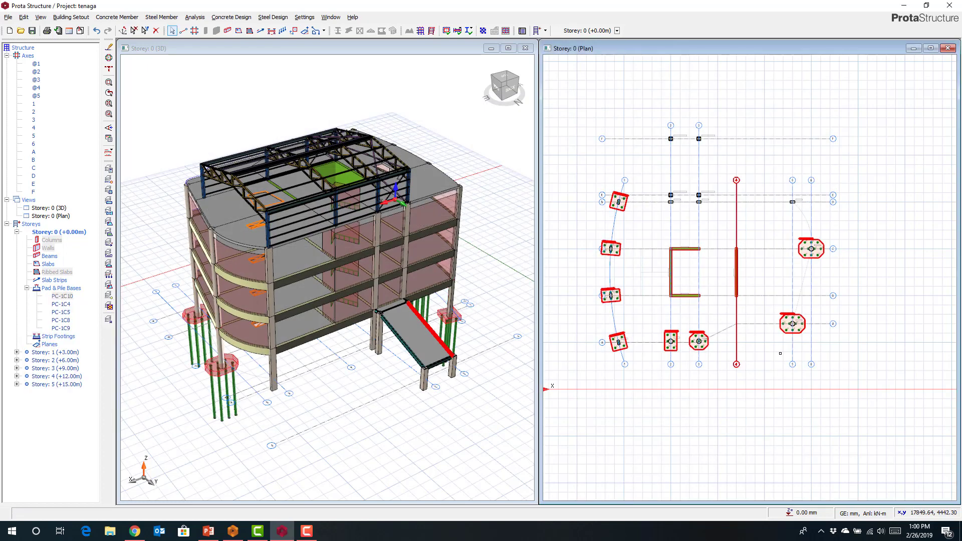
Examine the shapes and pile layouts of the inserted pile caps across the Storey: 0 plan.
scroll(825, 352, "up", 2)
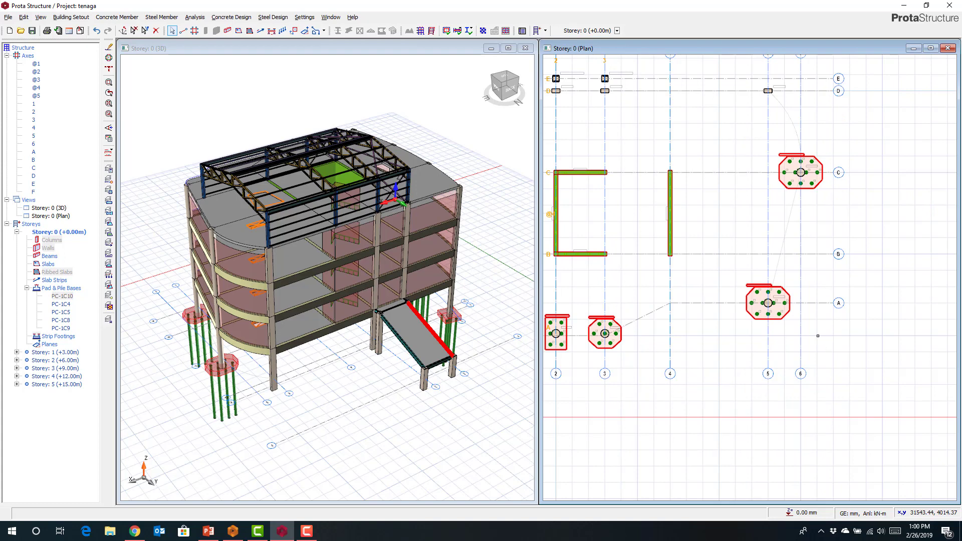
scroll(767, 268, "up", 4)
middle_click_drag(668, 253, 790, 266)
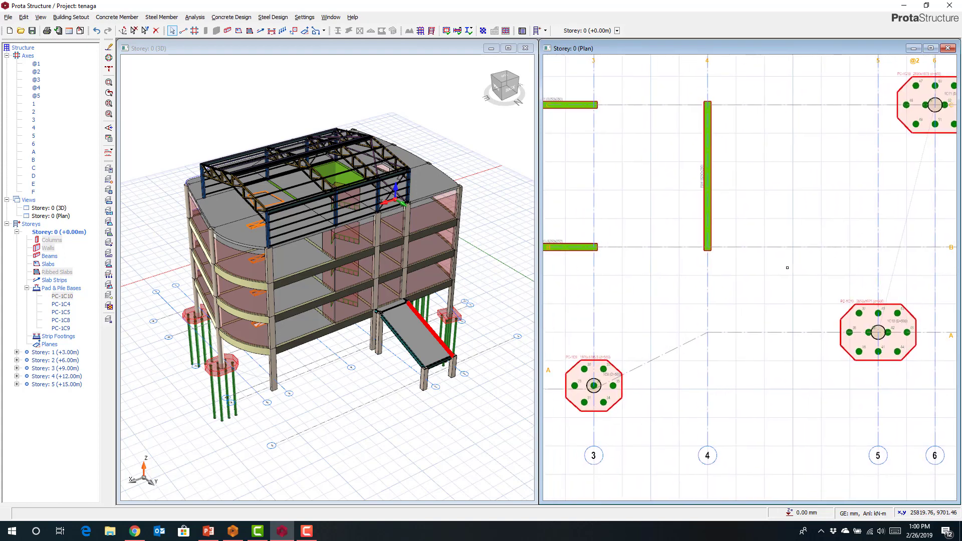
scroll(818, 310, "down", 1)
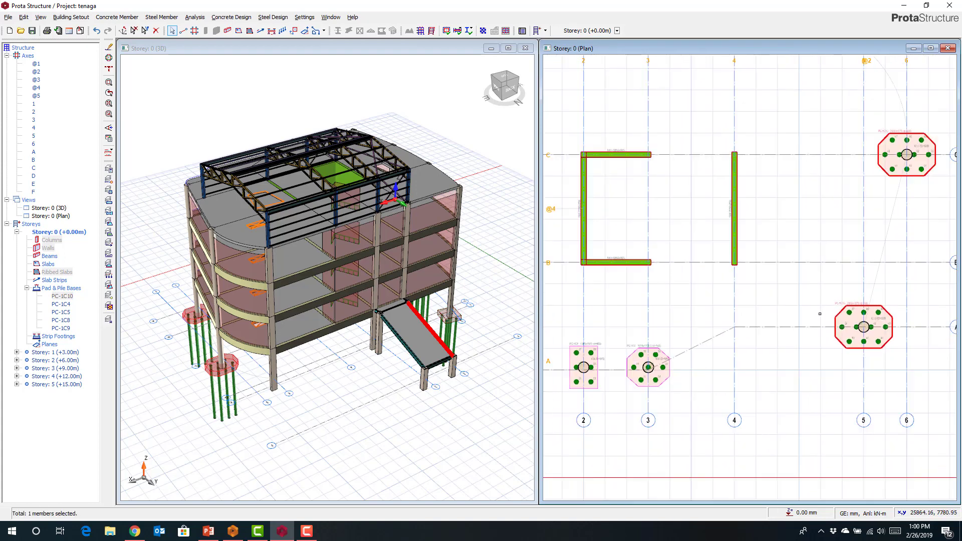
middle_click_drag(737, 306, 776, 293)
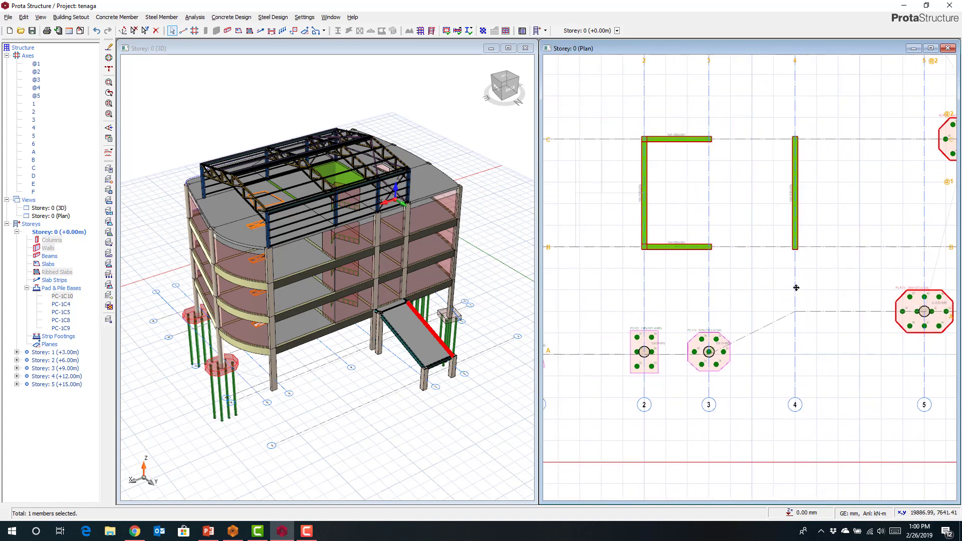
middle_click_drag(680, 336, 762, 319)
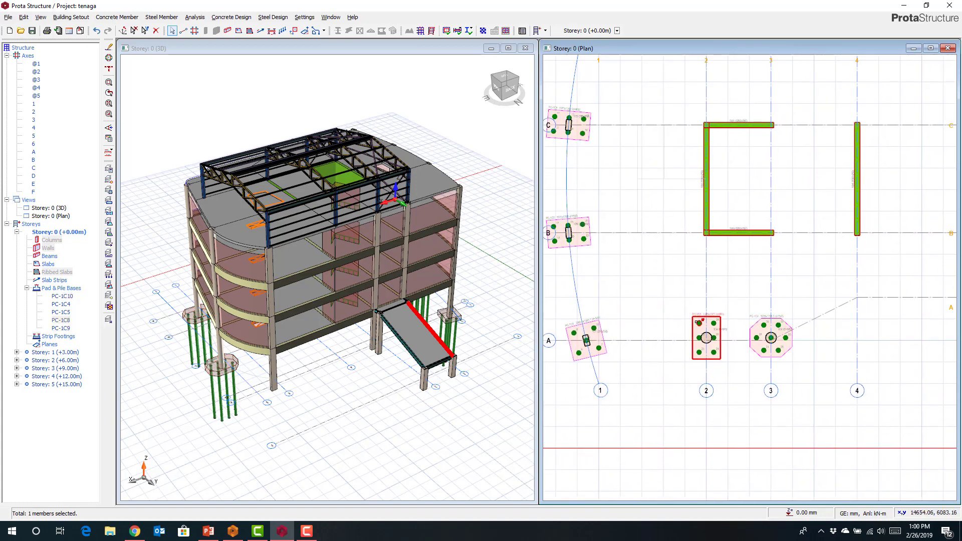
scroll(697, 321, "down", 2)
scroll(709, 337, "up", 2)
scroll(709, 336, "up", 2)
scroll(705, 336, "down", 2)
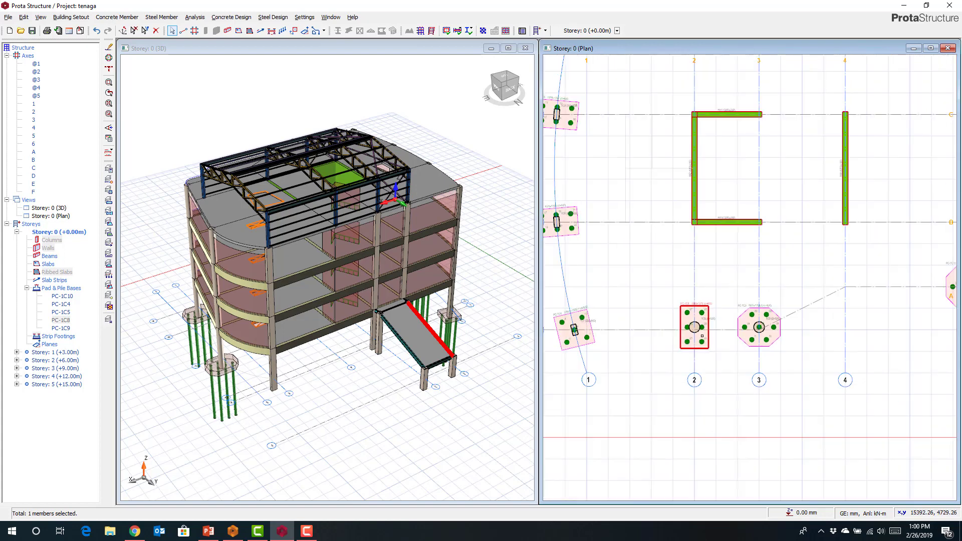
Check the geometry, pile locations, materials, options, column loads and axial loads of pile cap PC-1C8.
scroll(702, 335, "up", 2)
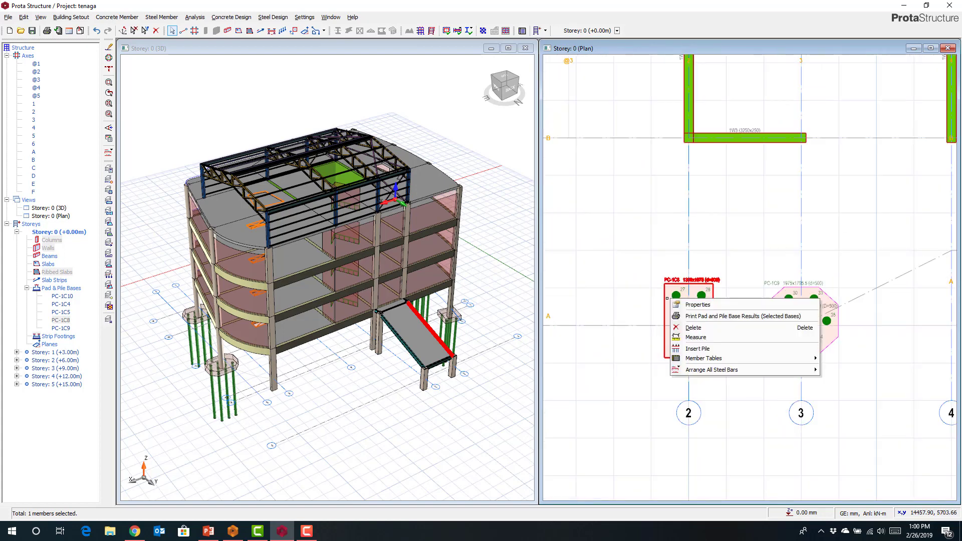
left_click(697, 305)
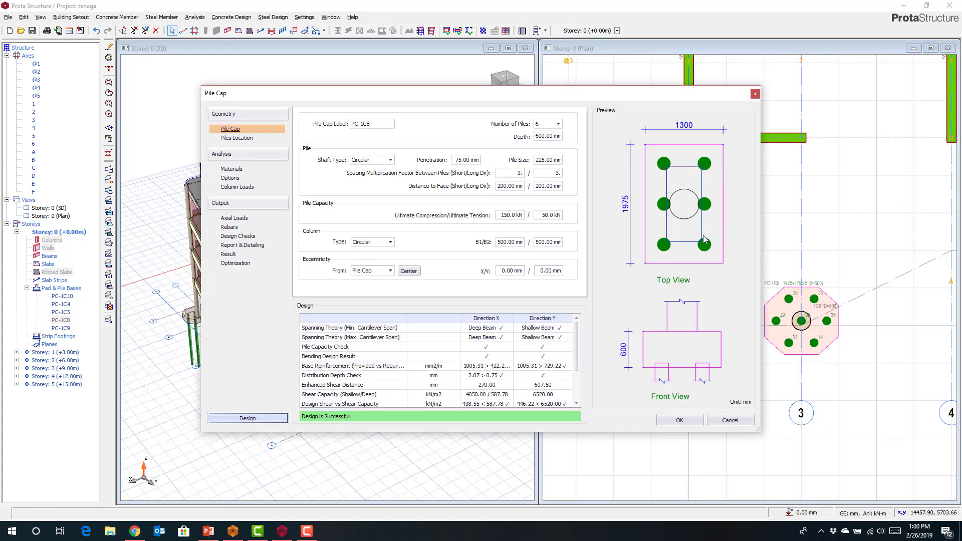
left_click(230, 140)
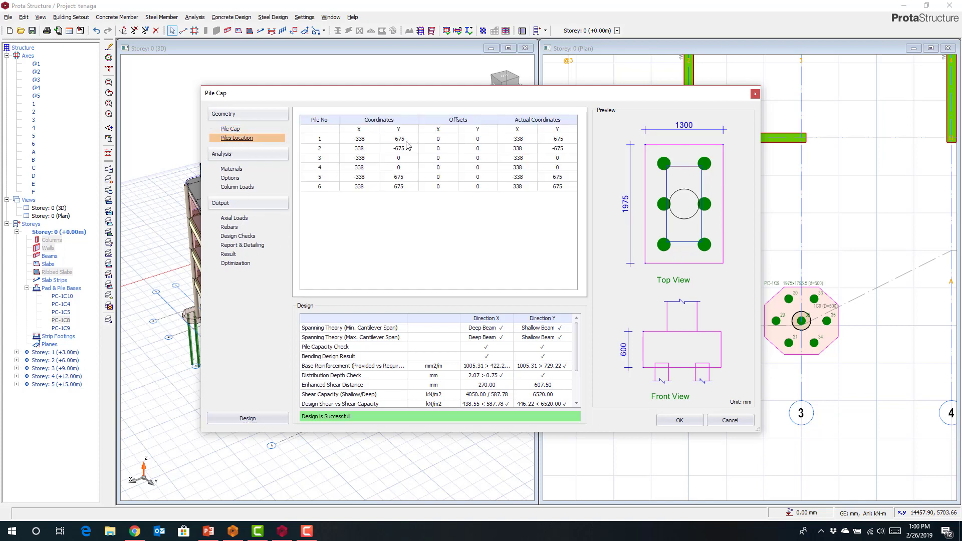
left_click(234, 170)
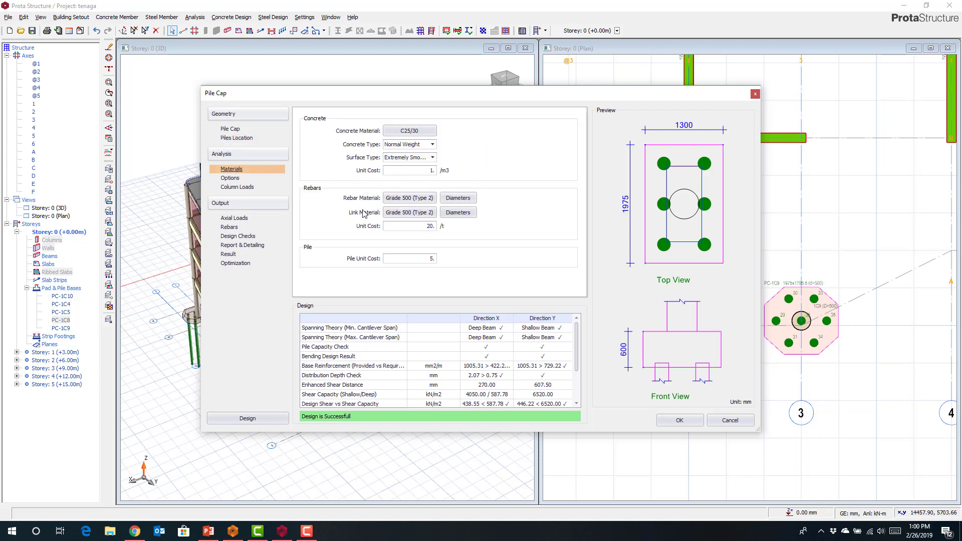
left_click(230, 179)
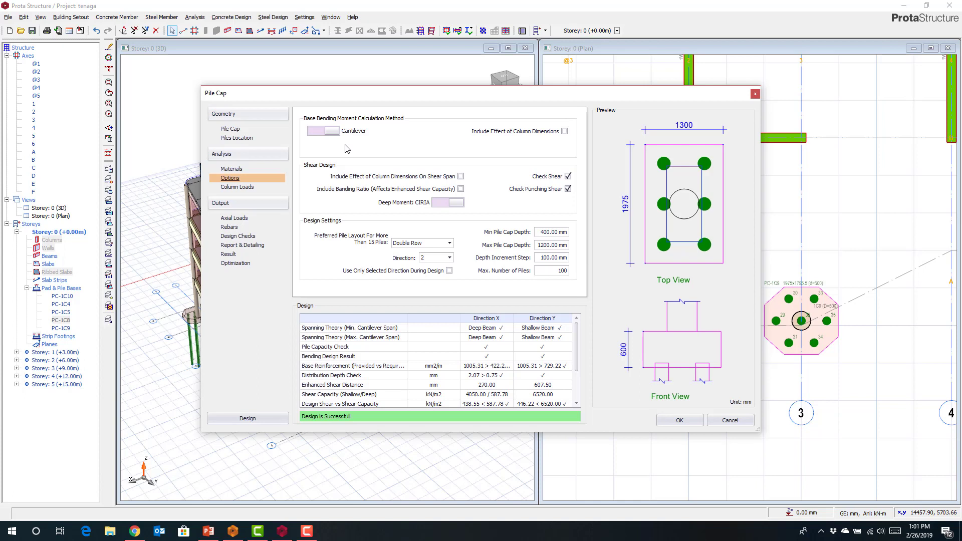
left_click(245, 189)
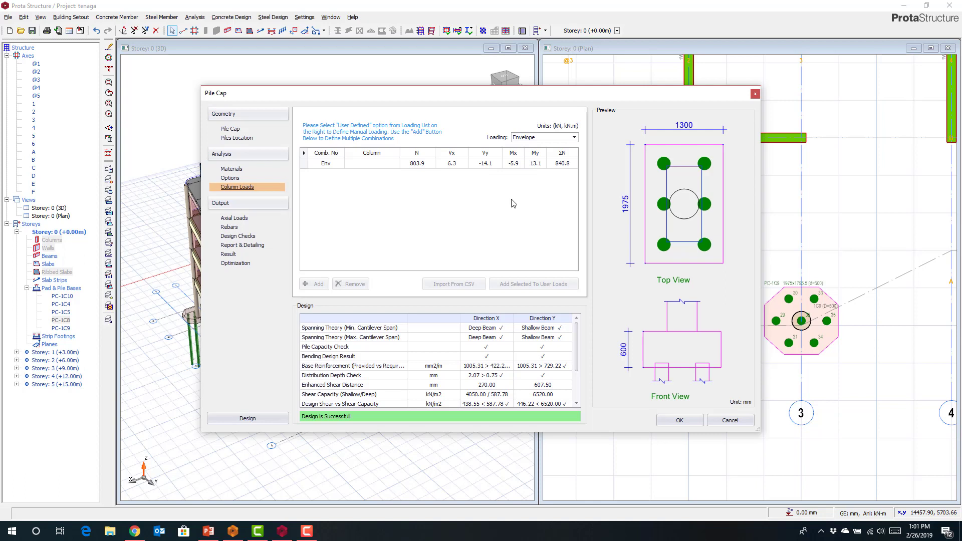
left_click(234, 218)
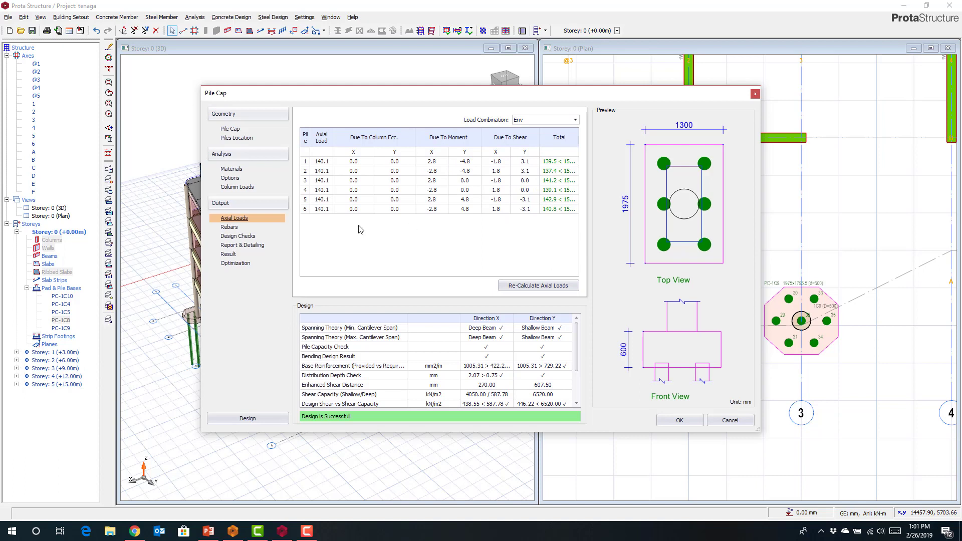
Offset pile 1 of pile cap PC-1C8 by -45 in X and -67 in Y, and accept the pile cap.
left_click(233, 141)
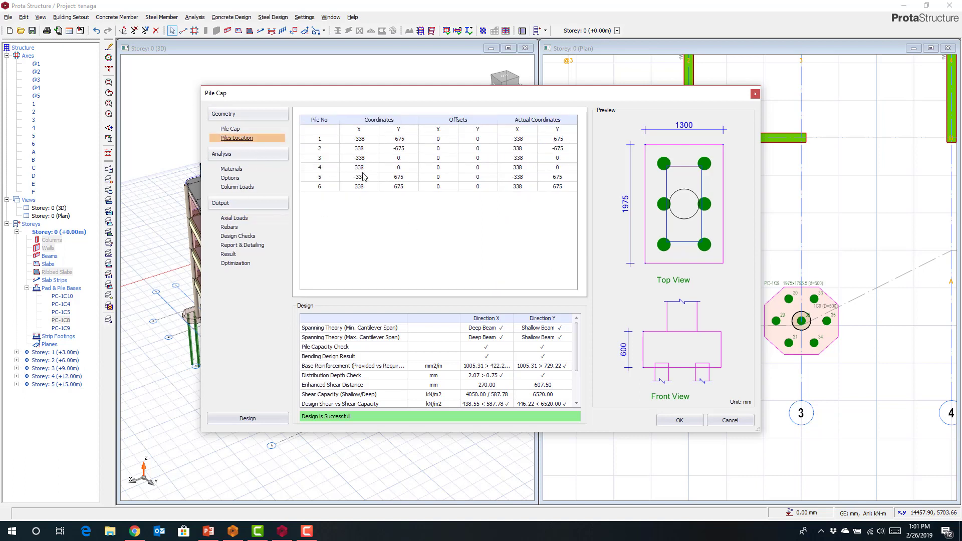
left_click(433, 141)
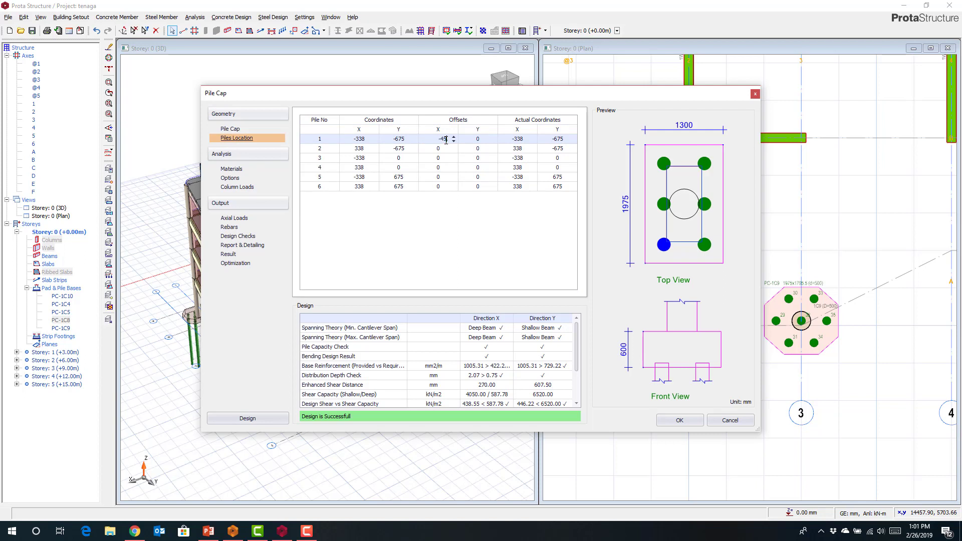
left_click(479, 140)
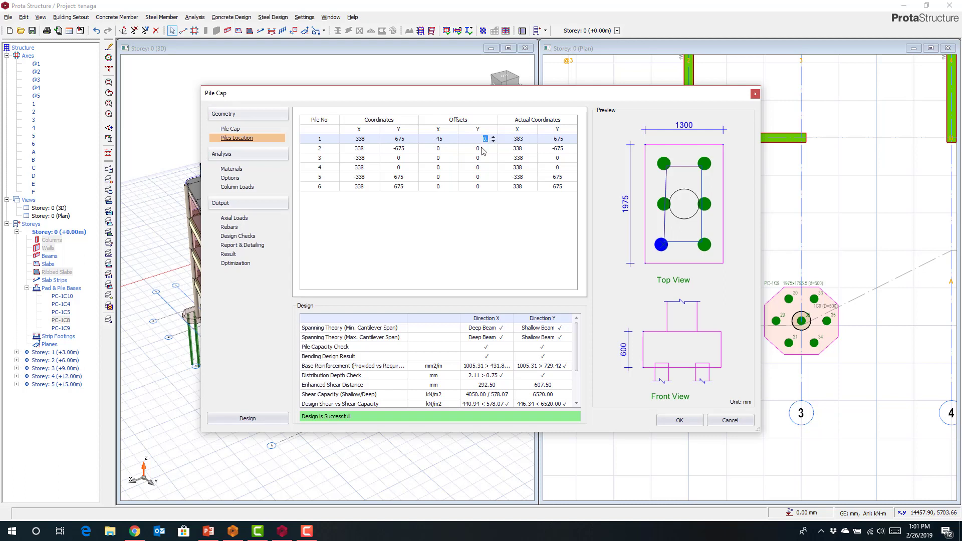
type("-67")
left_click(462, 169)
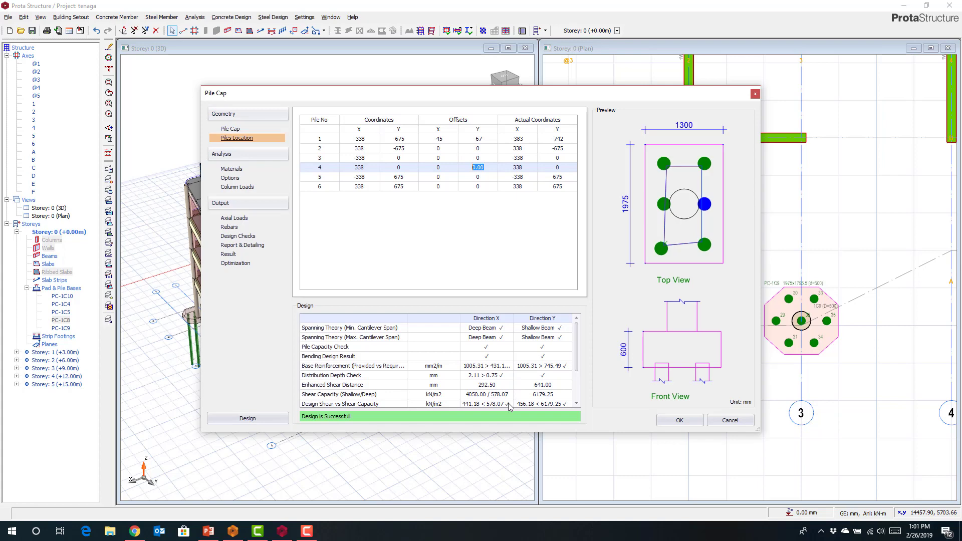
left_click(678, 421)
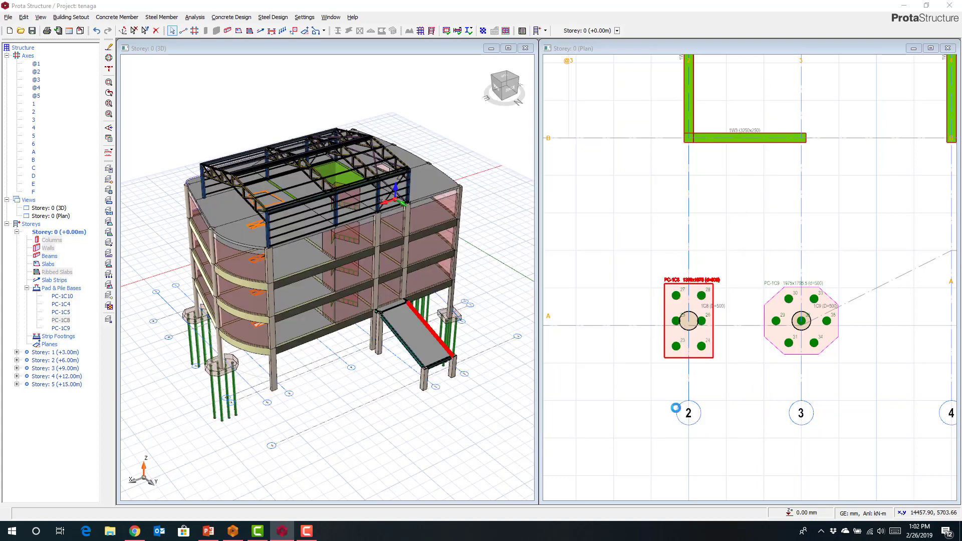
scroll(690, 370, "up", 5)
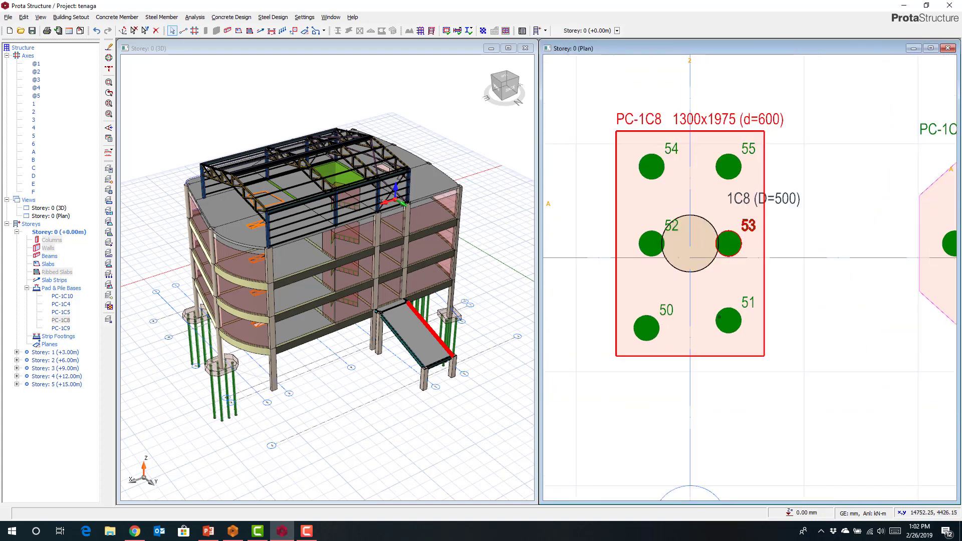
Start a pad base under column 1C1 with a footing depth of 800 mm, and view its column load data.
scroll(690, 393, "down", 5)
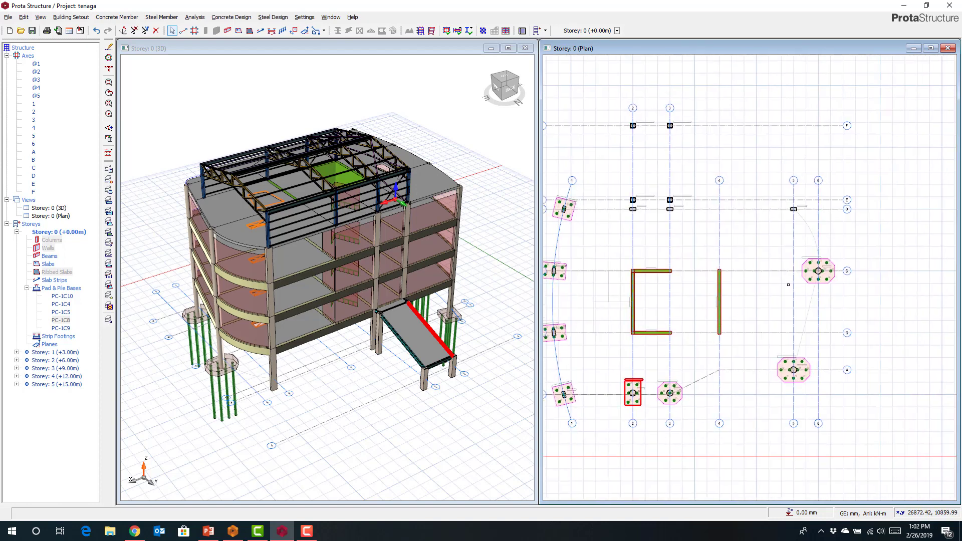
scroll(759, 213, "up", 5)
scroll(760, 213, "up", 5)
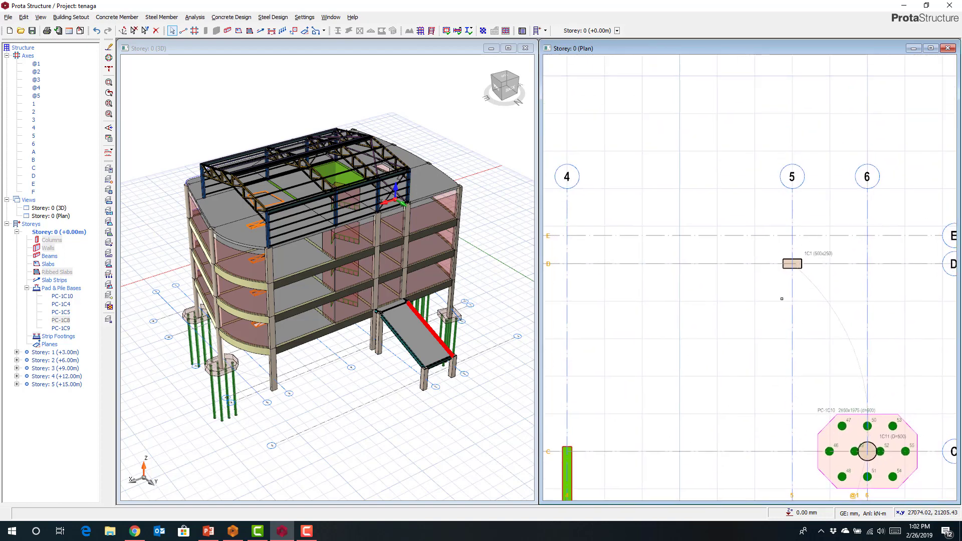
left_click(806, 230)
right_click(789, 222)
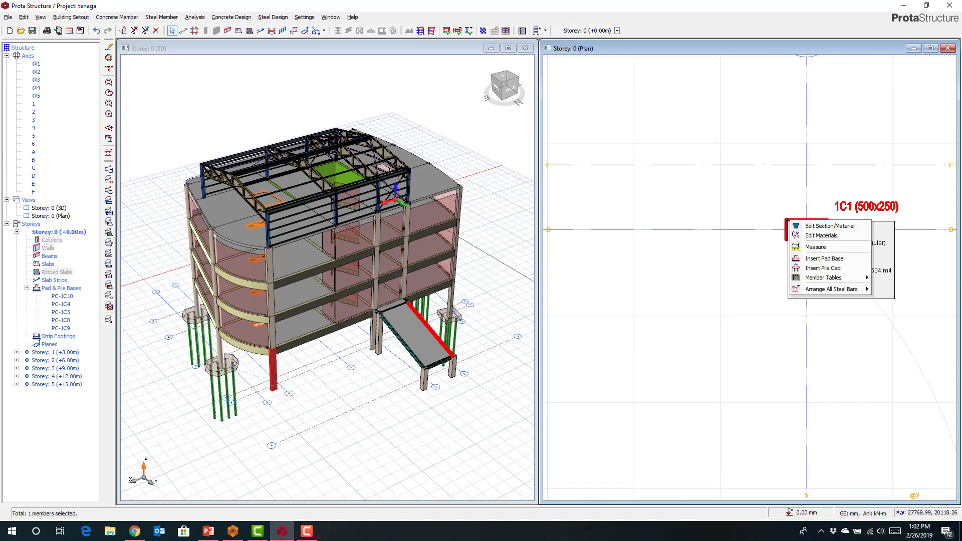
left_click(818, 259)
left_click_drag(451, 237, 485, 237)
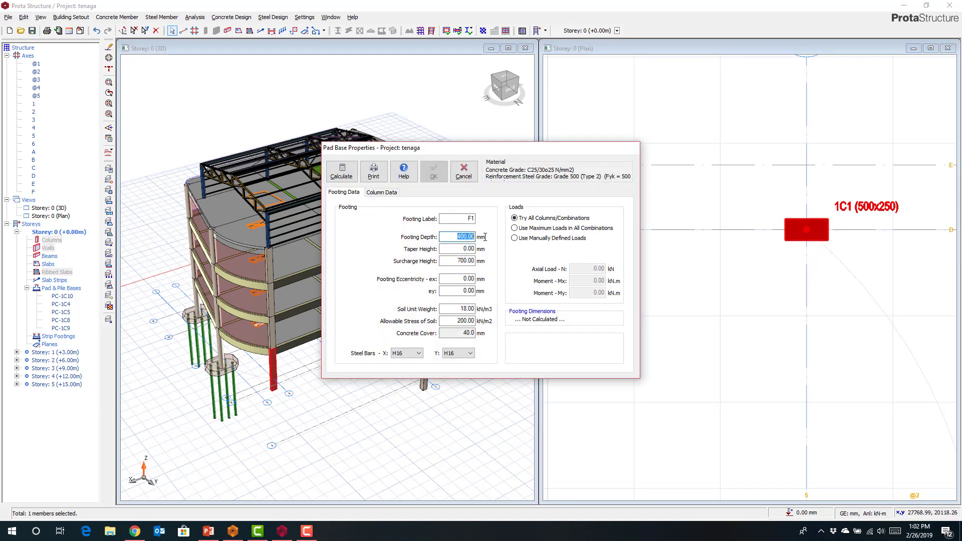
type("800")
left_click(375, 194)
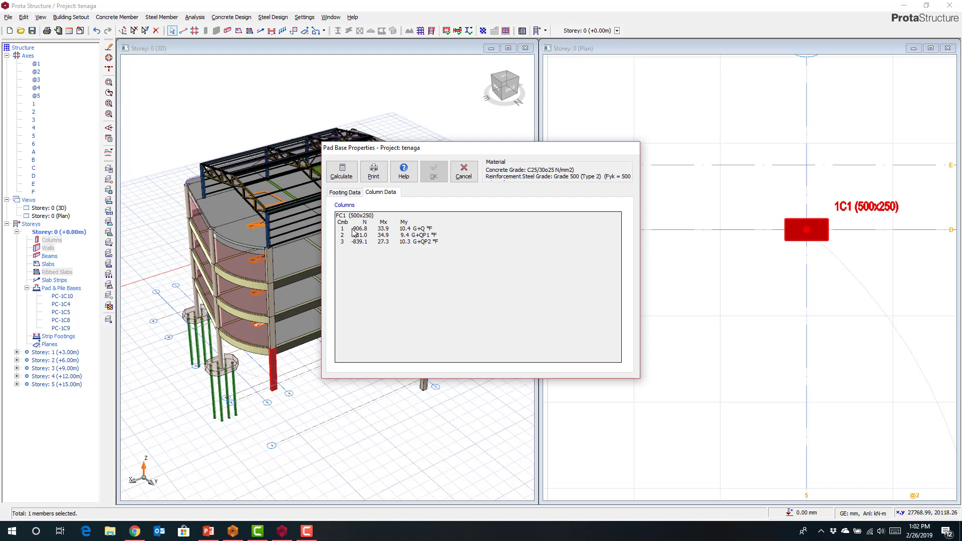
Calculate the pad base as a square footing with ex and ey eccentricities of -200 mm, and insert it.
left_click(343, 173)
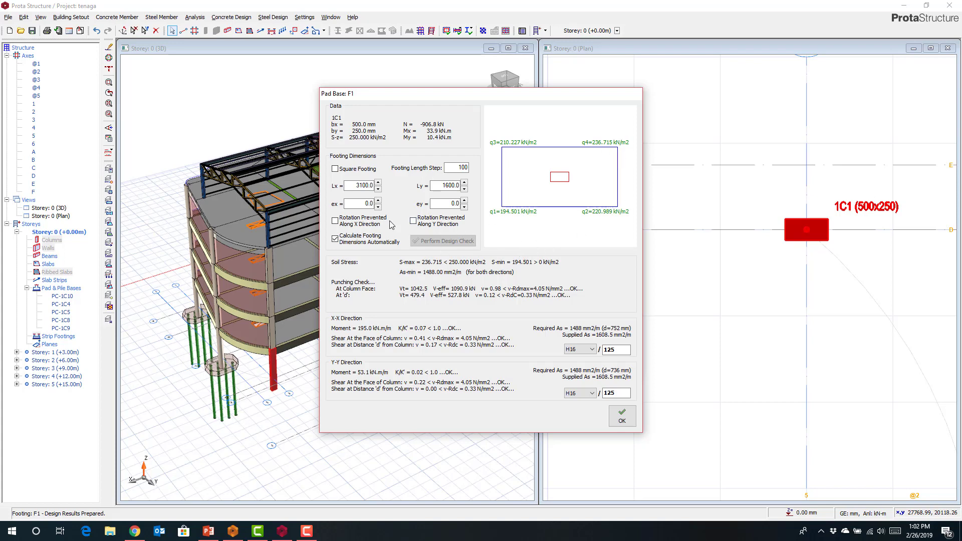
left_click(335, 168)
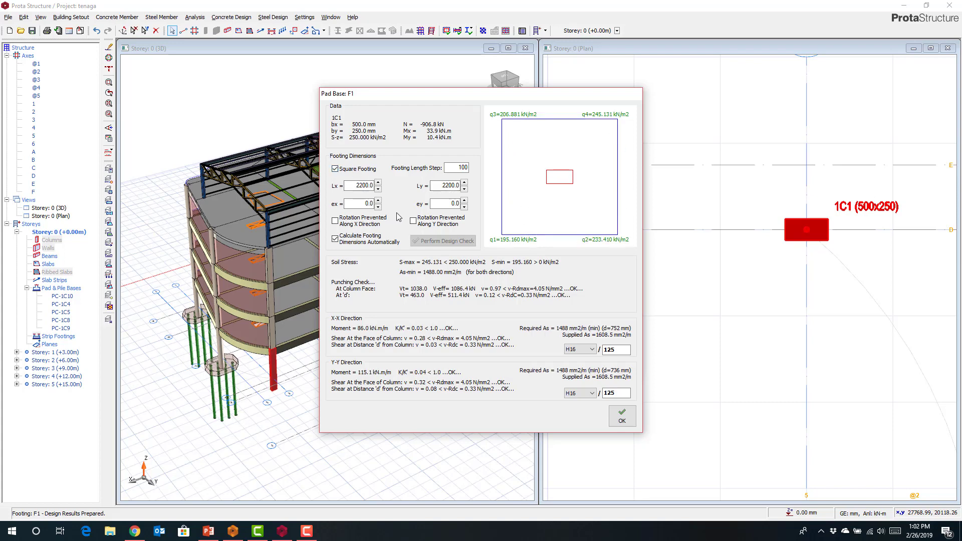
left_click(378, 207)
left_click(378, 207)
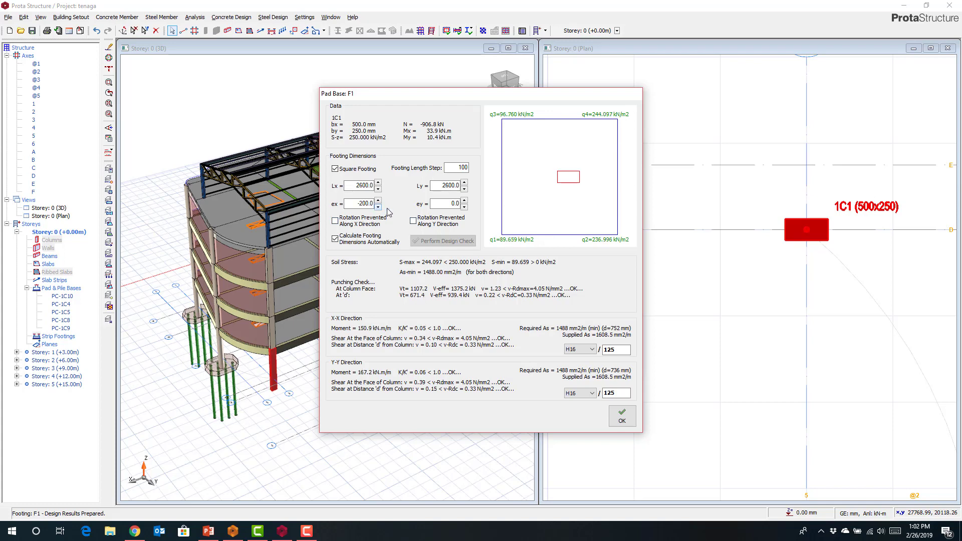
left_click(464, 207)
left_click(464, 207)
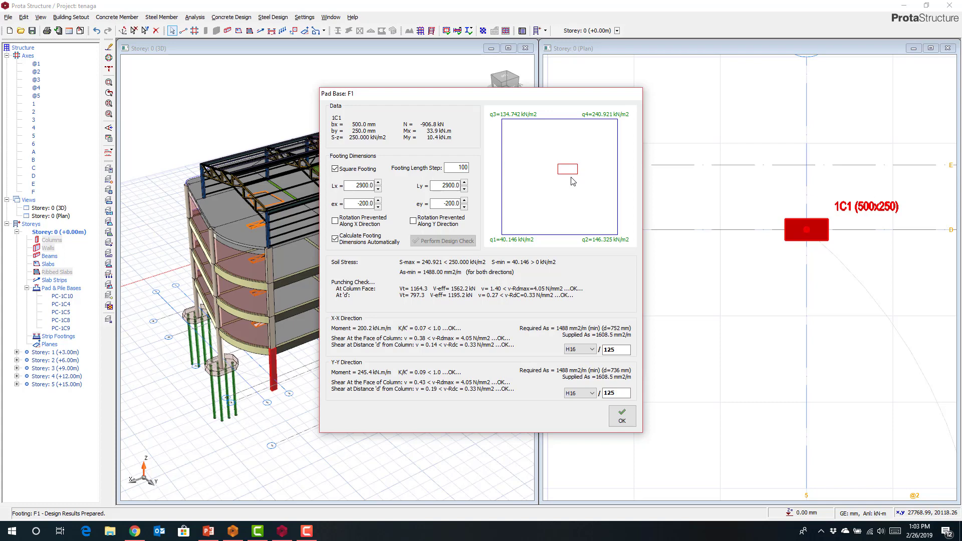
left_click(623, 420)
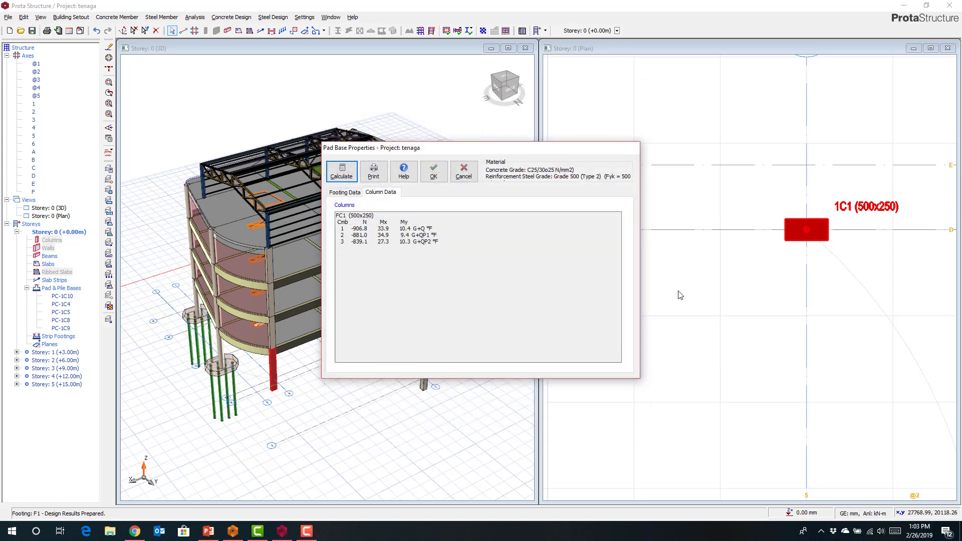
left_click(433, 171)
Combine columns 1C12 and 1C2 on axis 2 for shared foundation design.
scroll(621, 254, "down", 3)
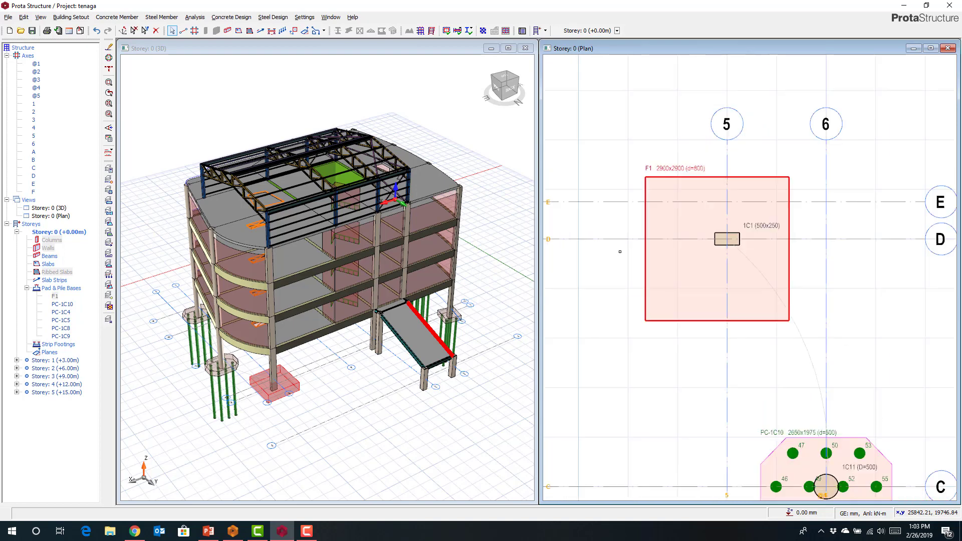
middle_click_drag(652, 256, 840, 210)
scroll(811, 222, "down", 4)
middle_click_drag(750, 225, 877, 221)
scroll(784, 197, "up", 6)
middle_click_drag(753, 271, 691, 202)
scroll(692, 202, "down", 3)
left_click(661, 187)
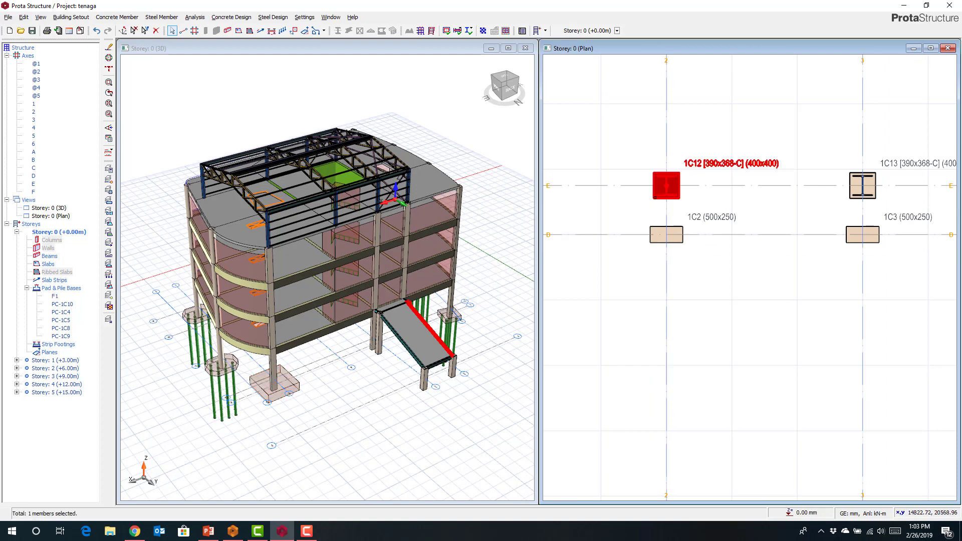
left_click(657, 231)
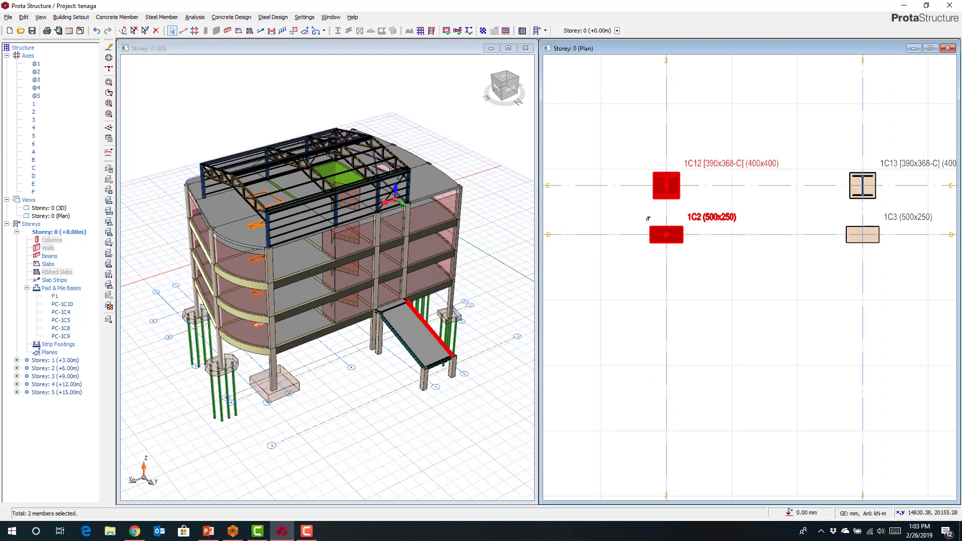
right_click(635, 209)
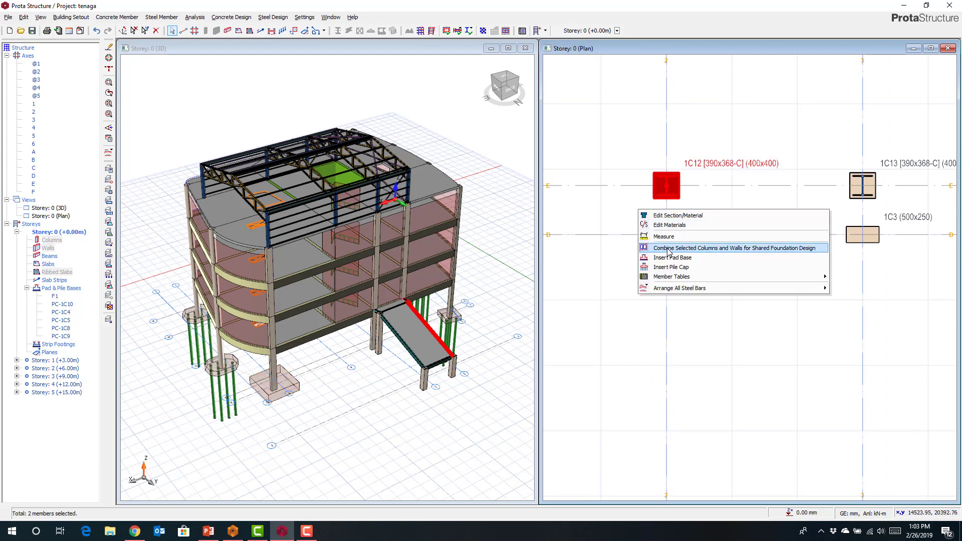
left_click(701, 249)
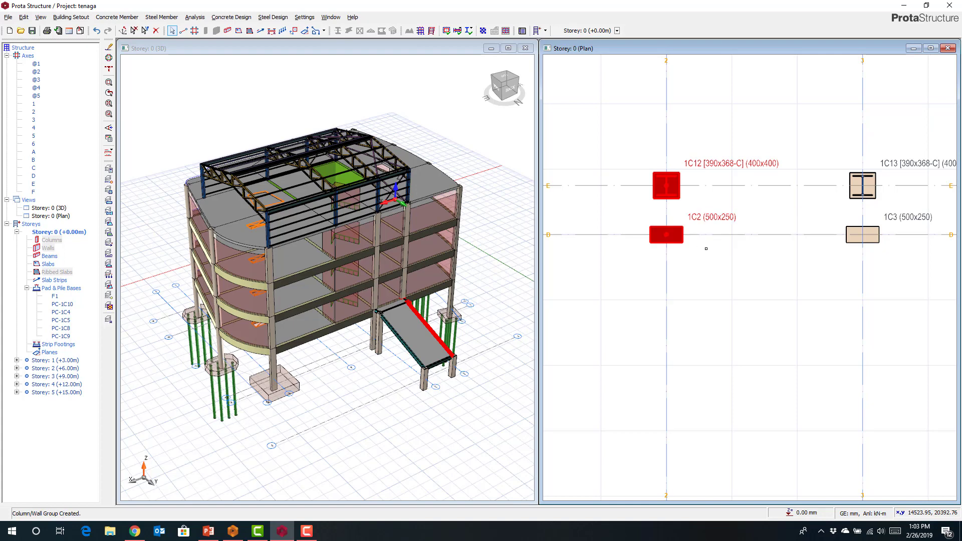
Start a pile cap for the combined columns, and revise the ultimate compression capacity and pile size in the Pile Cap foundation settings.
right_click(612, 217)
left_click(648, 275)
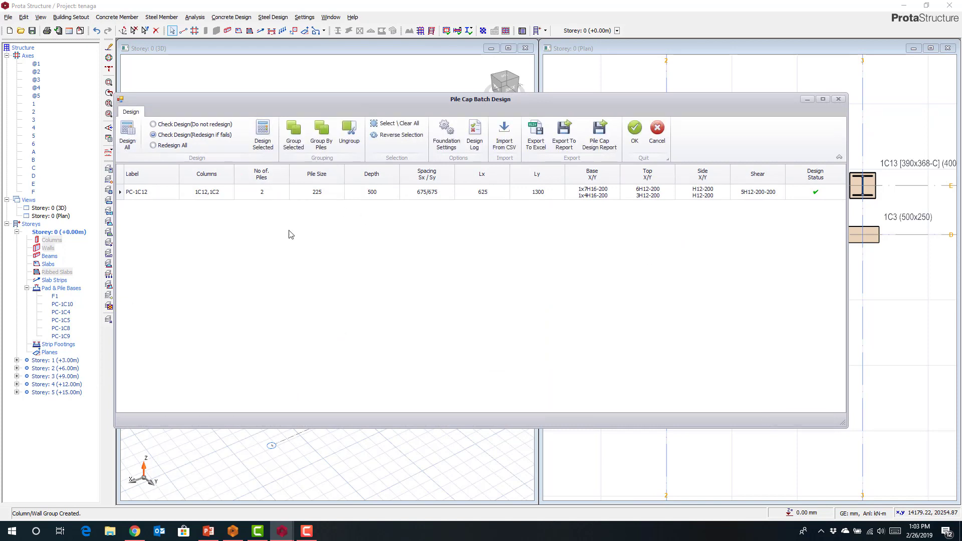
left_click(444, 136)
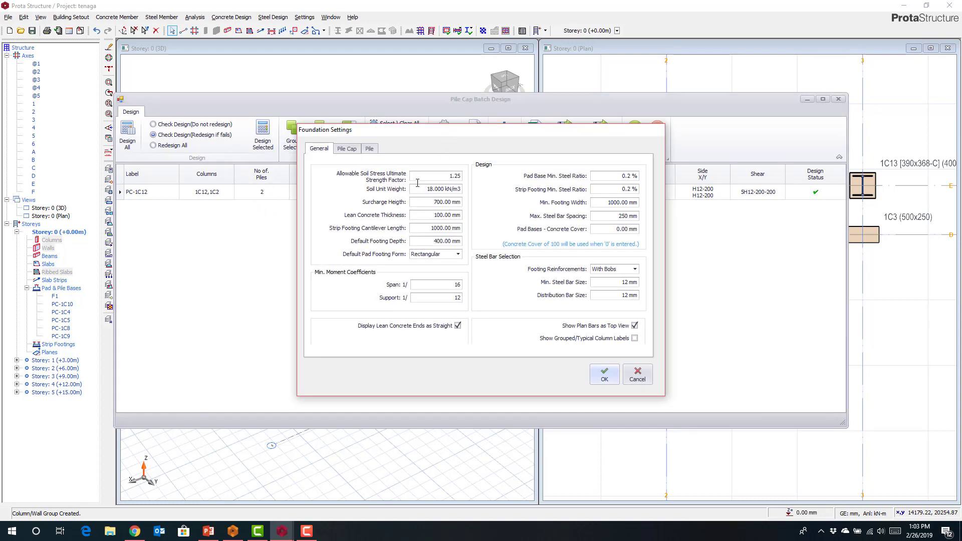
left_click(342, 150)
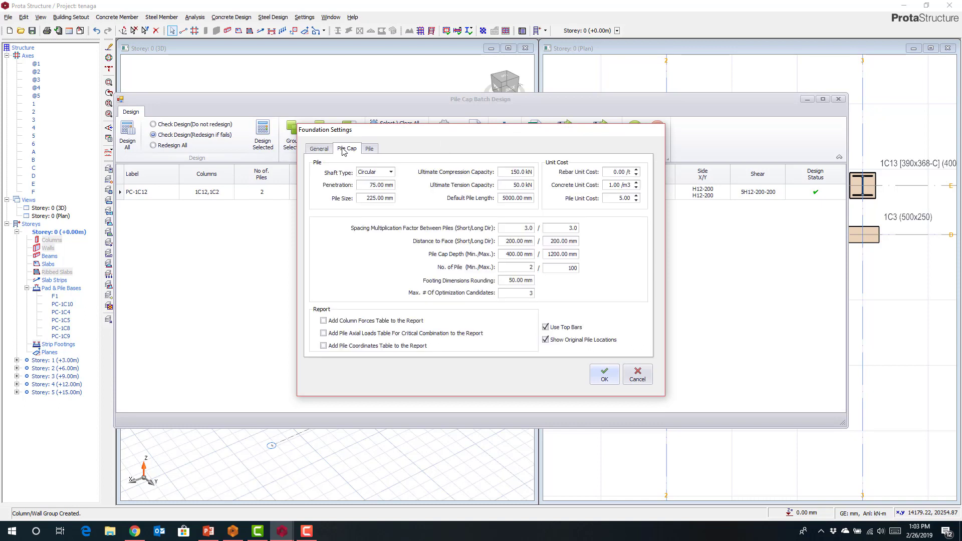
left_click_drag(509, 173, 532, 174)
type("7")
left_click_drag(368, 197, 392, 199)
type("2")
left_click(606, 374)
Design the batch's shared pile cap, accept it into the model, and check it under columns 1C12 and 1C2 on the plan.
left_click(131, 133)
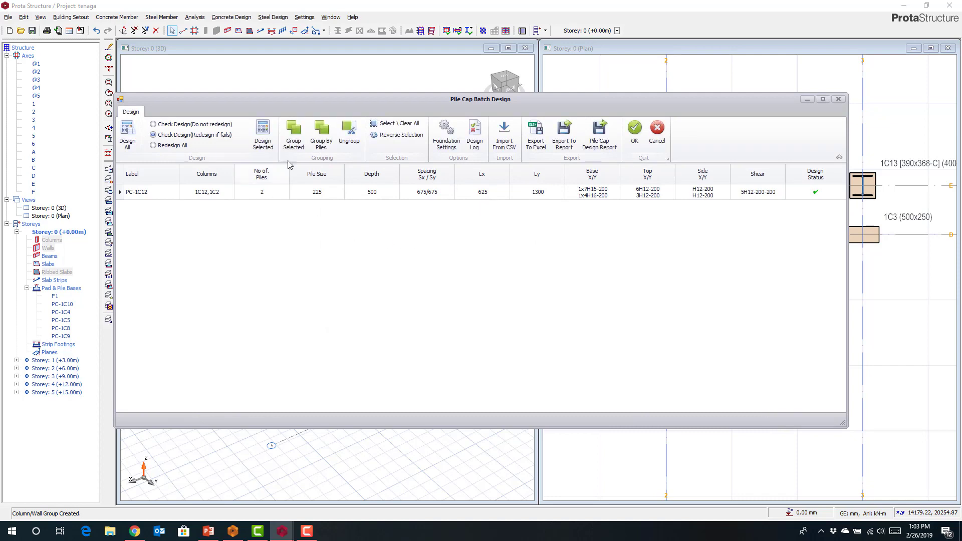
left_click(634, 131)
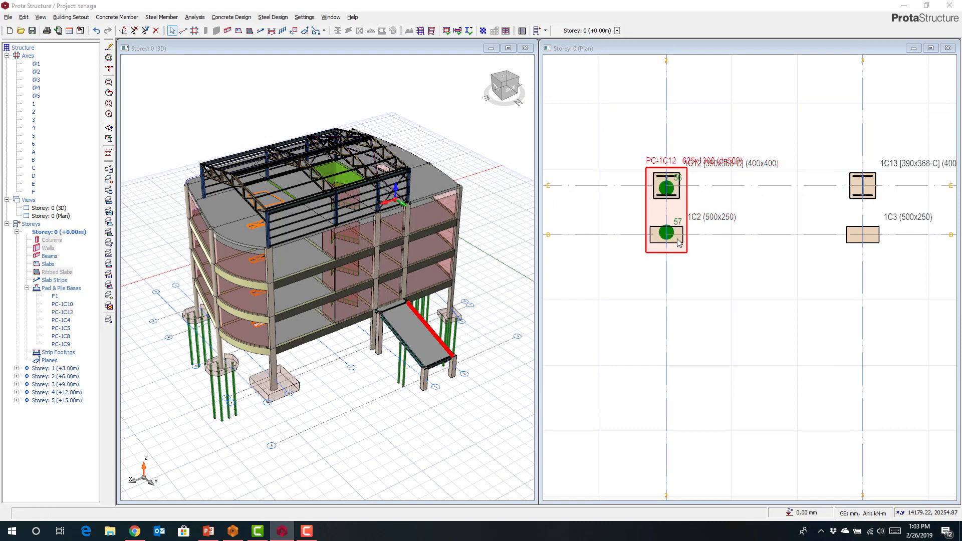
scroll(674, 216, "up", 2)
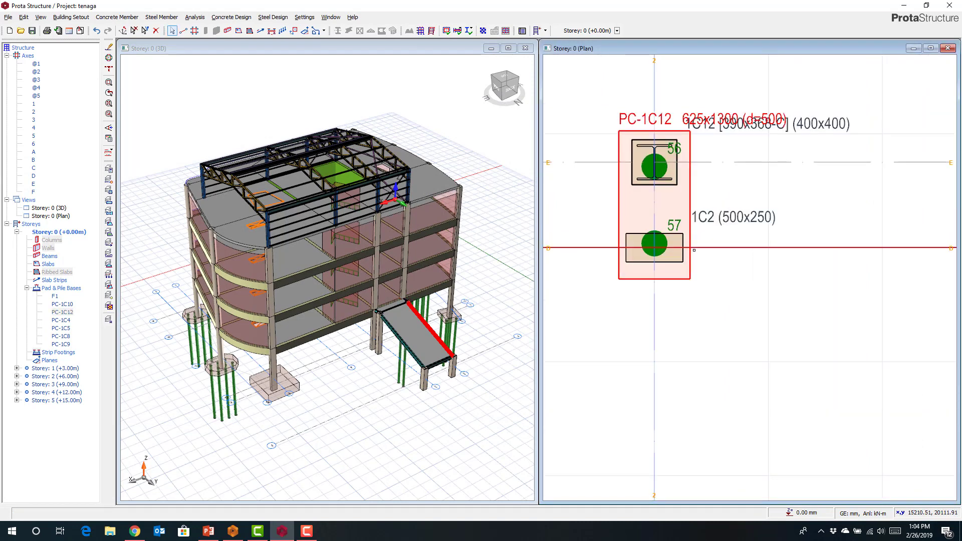
scroll(652, 245, "down", 3)
mouse_move(696, 239)
middle_mouse_down()
mouse_move(634, 230)
mouse_move(710, 225)
middle_mouse_up()
scroll(683, 216, "up", 2)
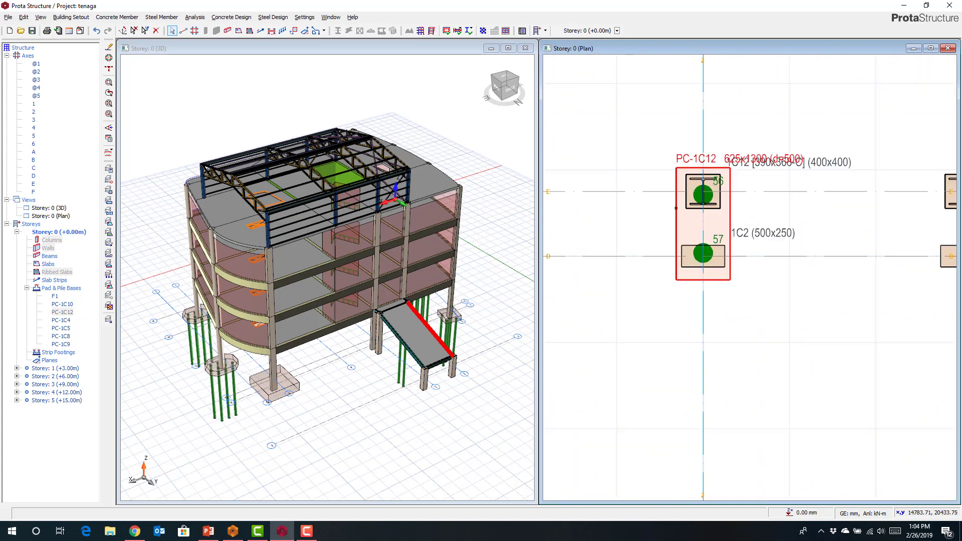
Reopen the design of pile cap PC-1C12, change it to 4 piles, and accept it into the model.
right_click(685, 215)
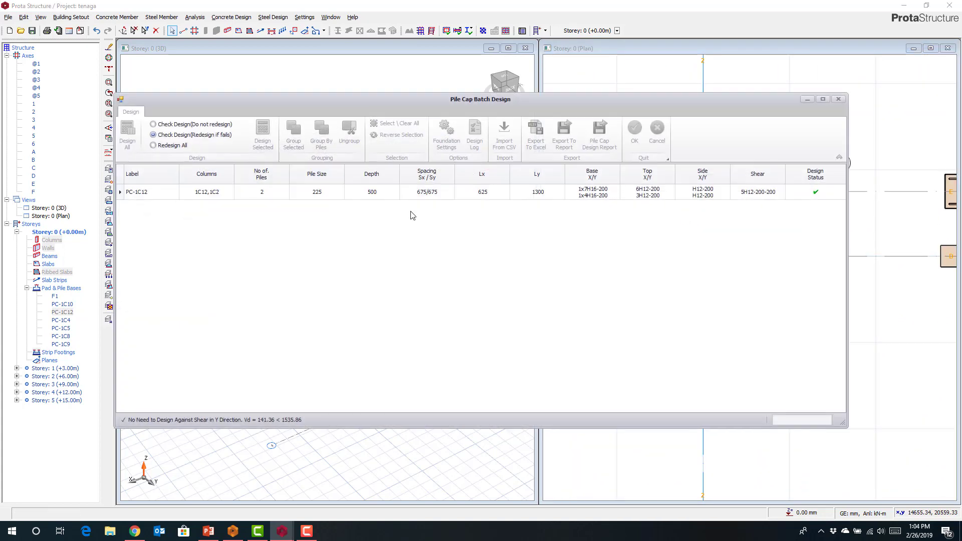
double_click(141, 193)
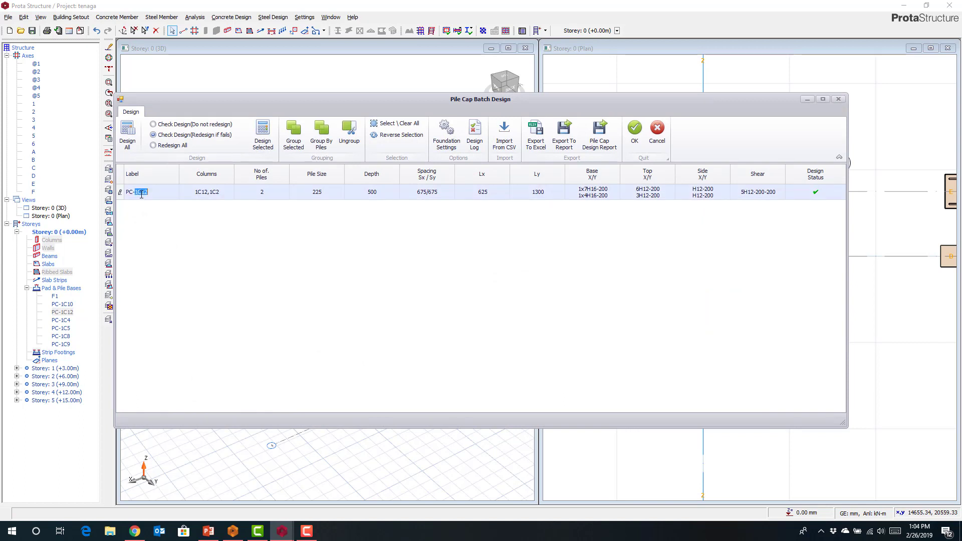
left_click(124, 197)
double_click(124, 196)
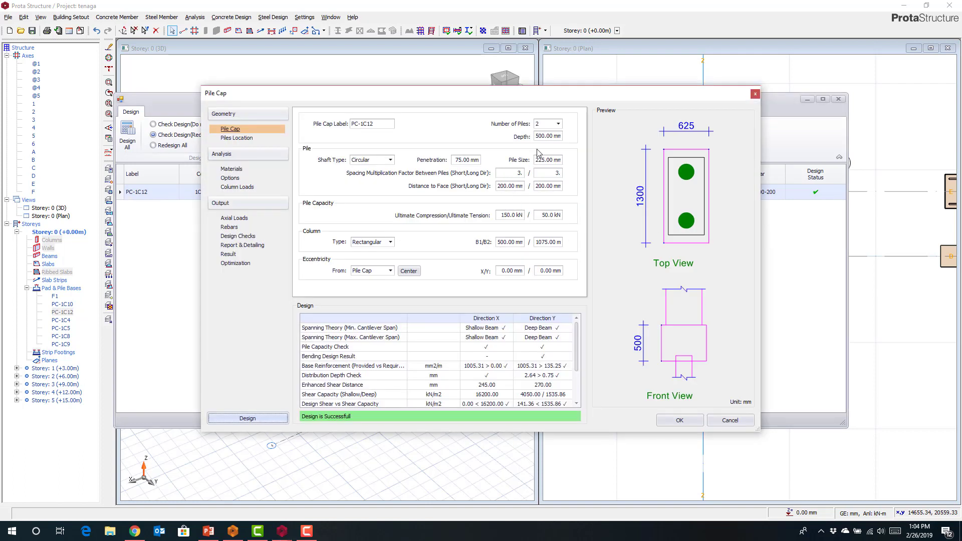
left_click(559, 124)
left_click(549, 178)
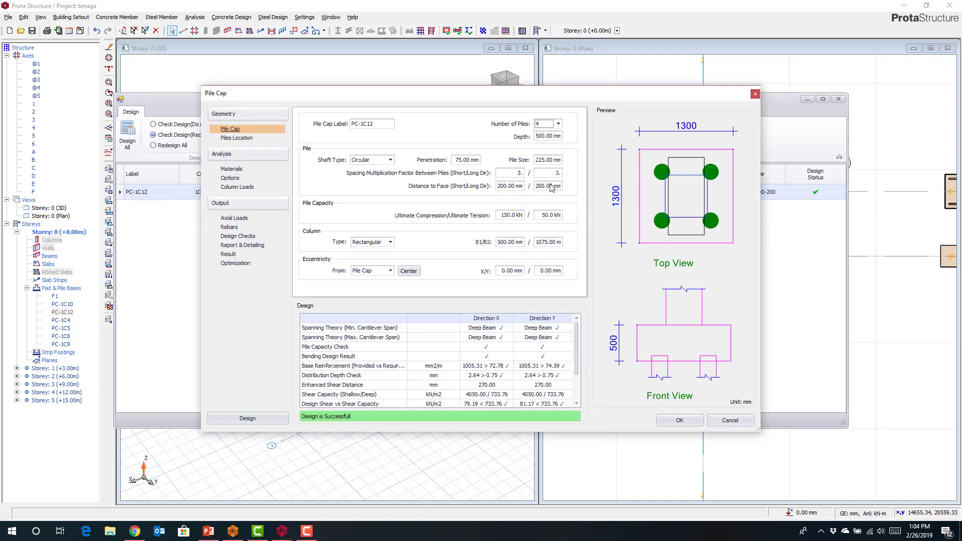
left_click(679, 421)
left_click(642, 138)
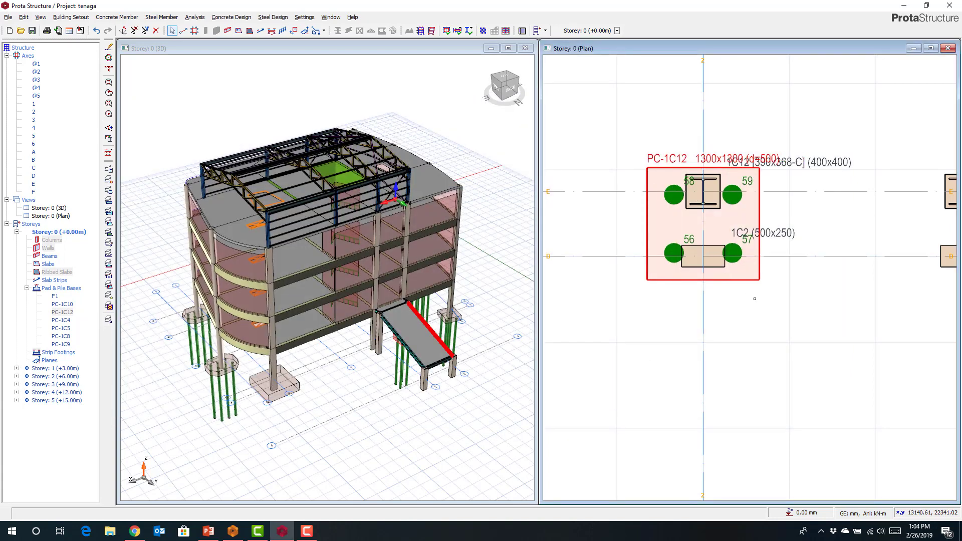
Combine columns 1C13 and 1C3 on axis 3 for shared foundation design.
middle_click_drag(774, 318, 660, 325)
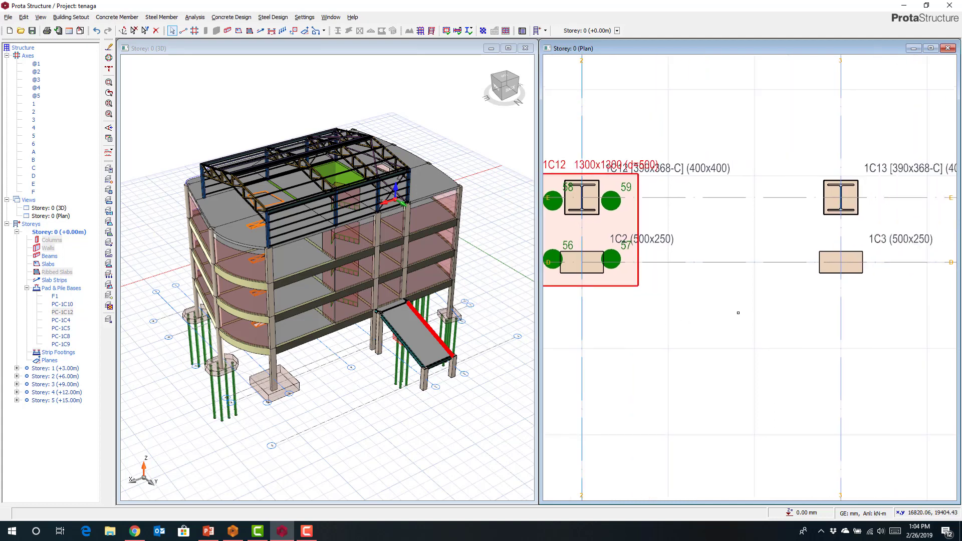
scroll(687, 321, "down", 3)
middle_click_drag(728, 292, 709, 301)
scroll(709, 300, "up", 2)
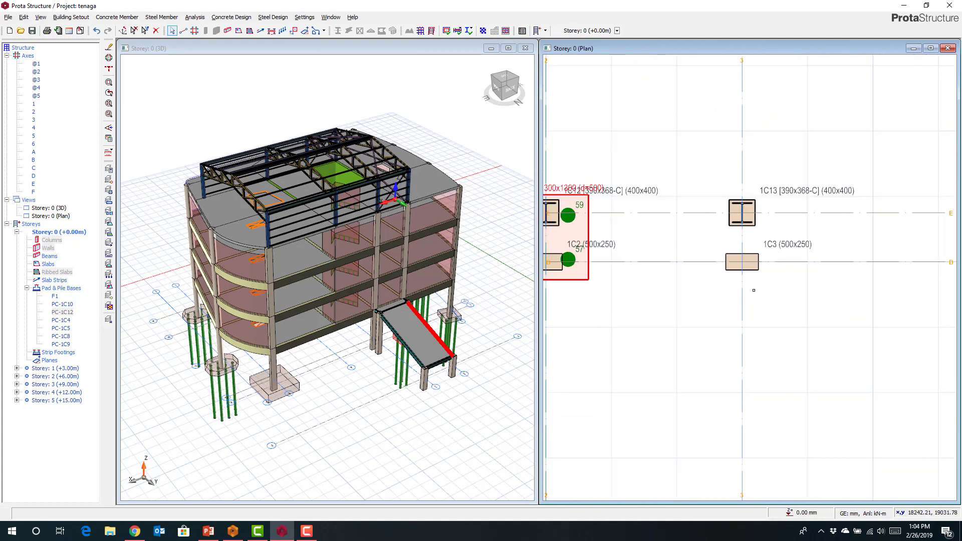
left_click(731, 225)
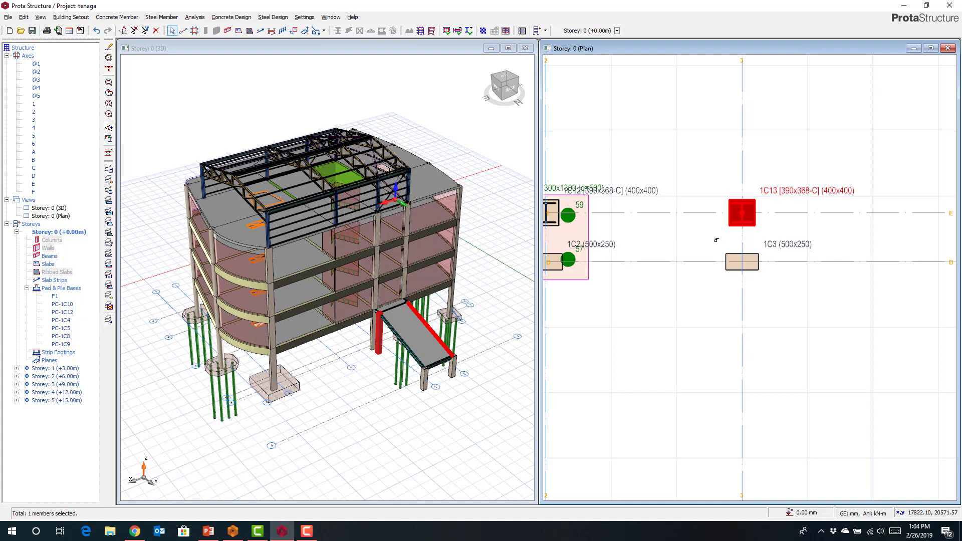
left_click(722, 238)
right_click(722, 237)
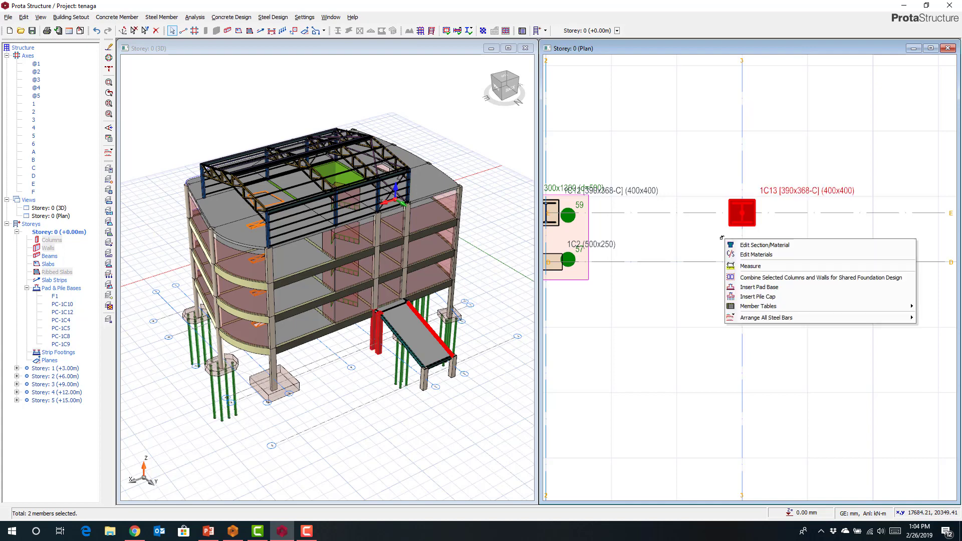
left_click(752, 280)
Start a pad base for the combined columns 1C13 and 1C3 and calculate its footing design.
right_click(726, 239)
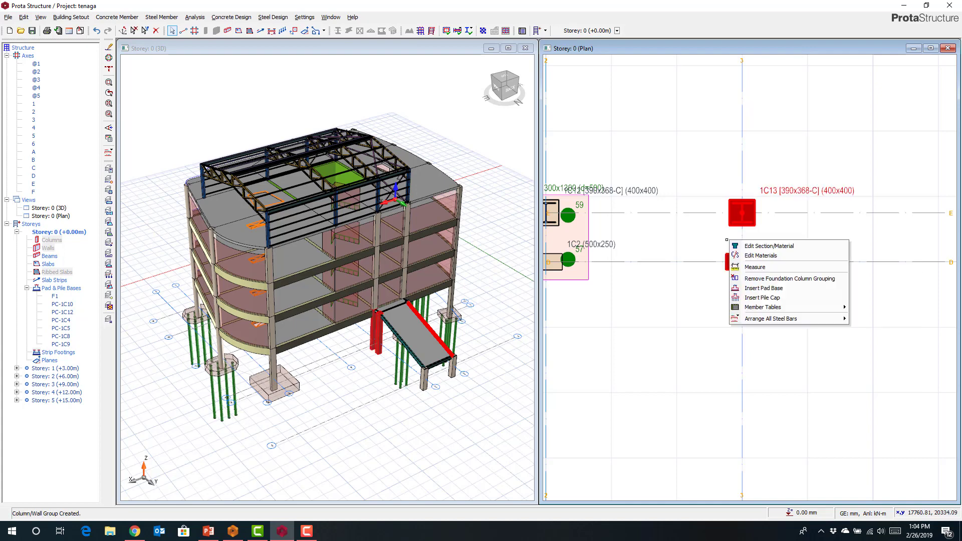
left_click(754, 289)
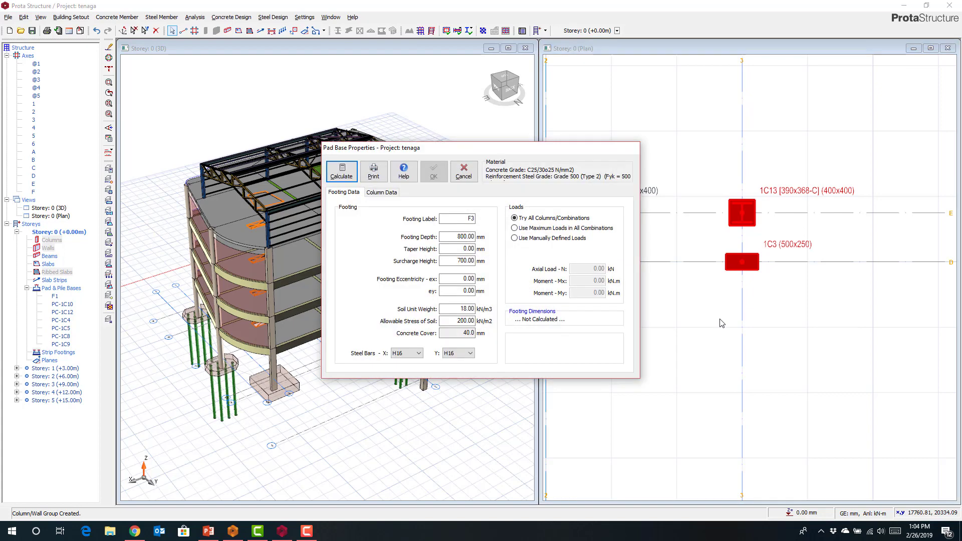
left_click(342, 171)
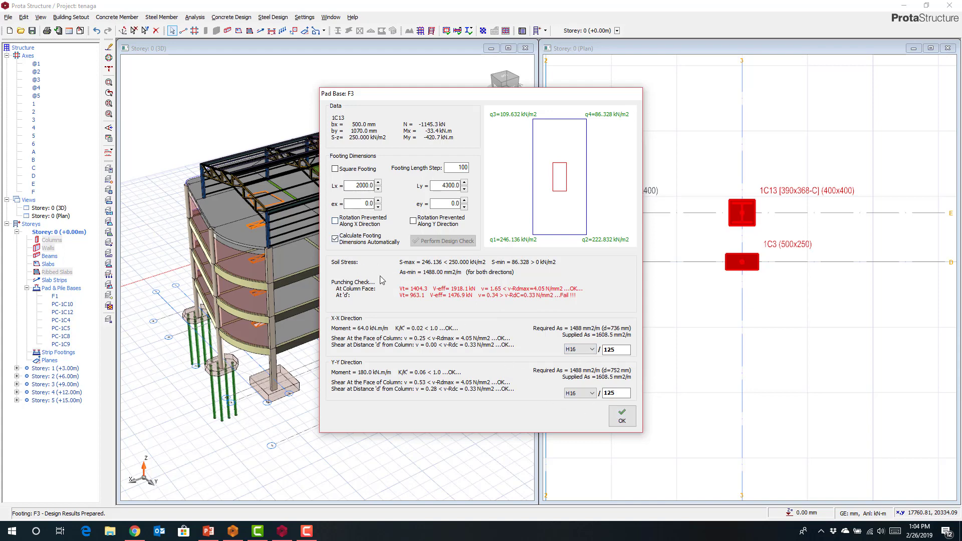
left_click(622, 418)
Set the pad base's footing depth to 900 mm, recalculate it, and insert it under the combined columns.
double_click(476, 237)
type("9000")
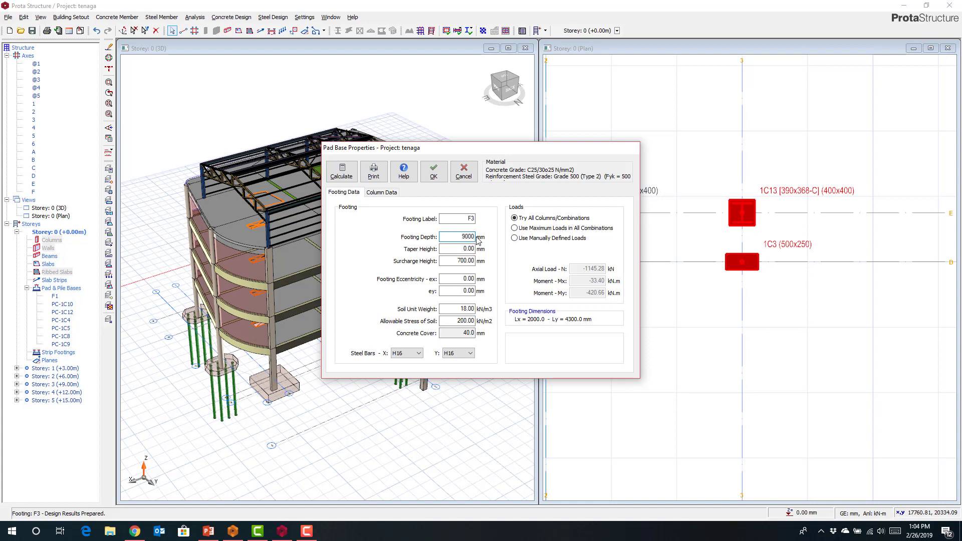
left_click(342, 171)
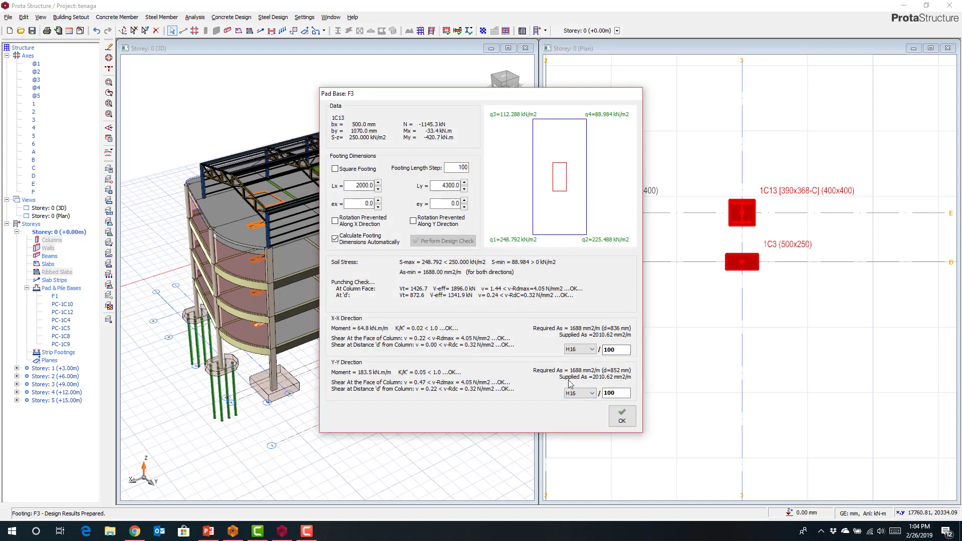
left_click(622, 417)
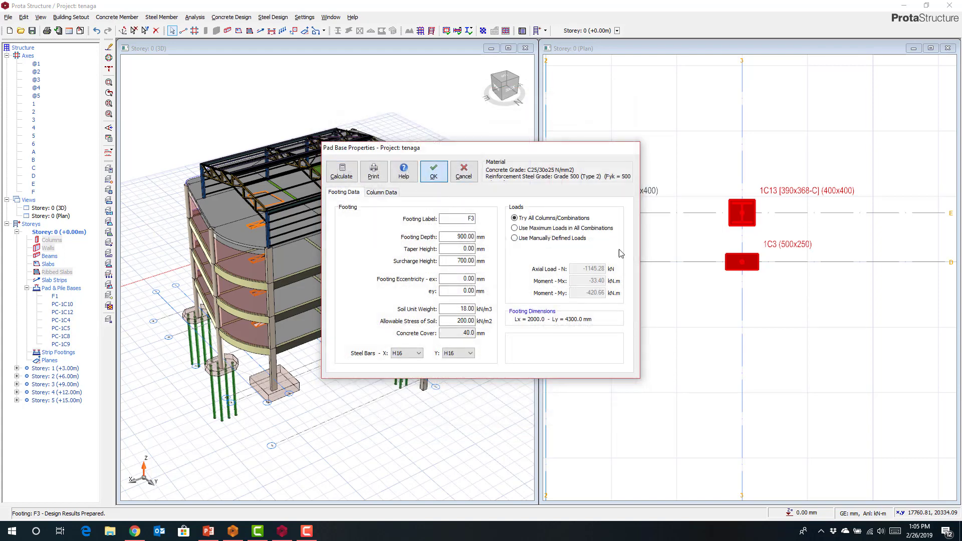
key("Return")
scroll(748, 300, "down", 3)
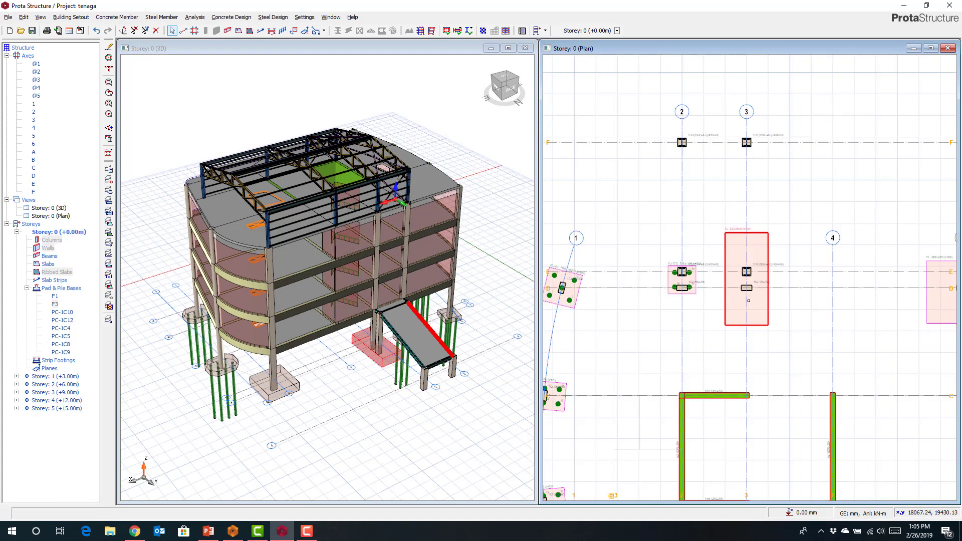
scroll(709, 174, "up", 5)
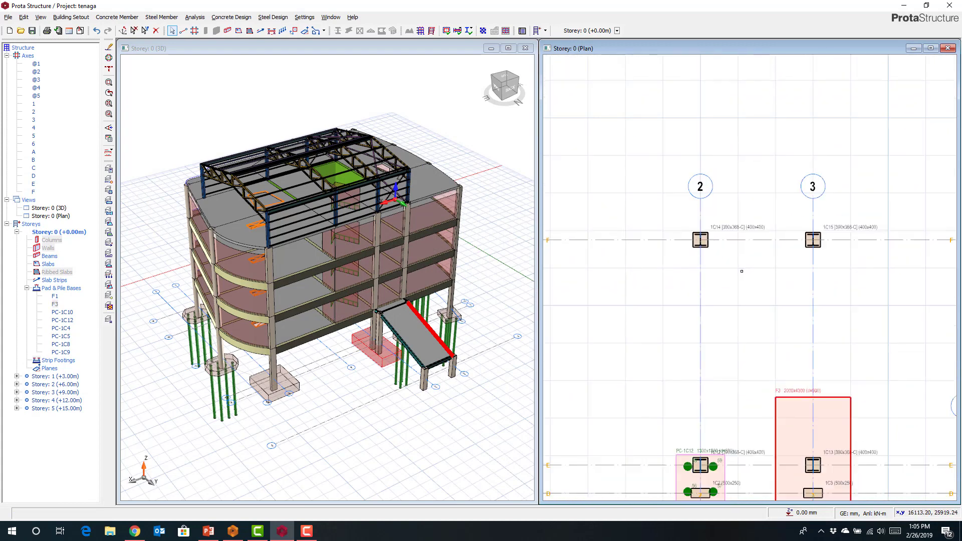
middle_click_drag(685, 236, 676, 236)
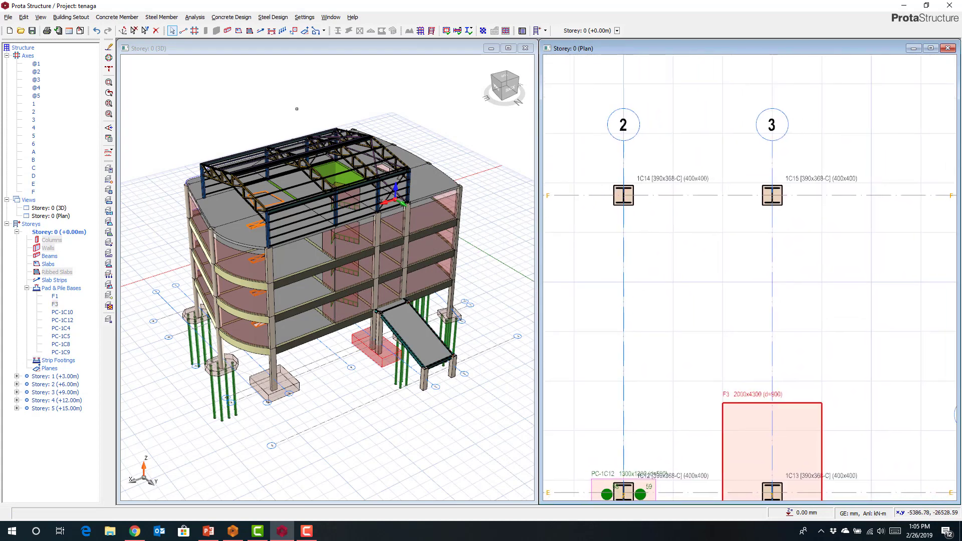
left_click(225, 20)
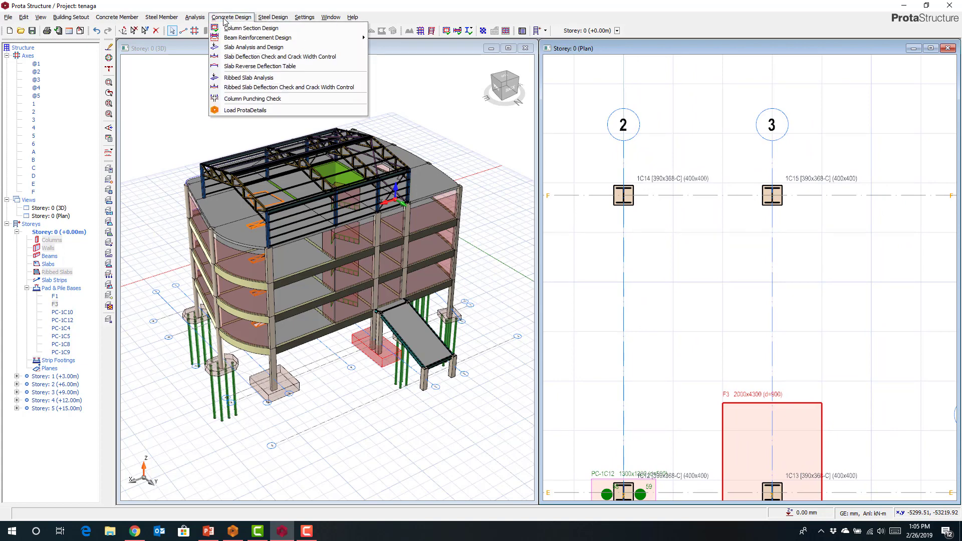
mouse_move(197, 20)
left_click(408, 20)
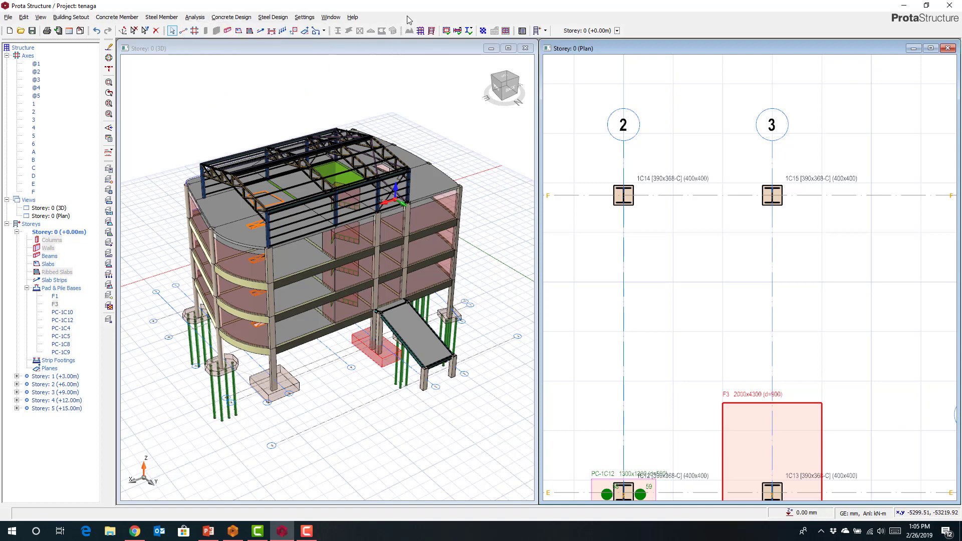
Insert a beam 500 mm wide and 800 mm high with zero eccentricity between columns 1C14 and 1C15 on axis F.
left_click(227, 31)
left_click_drag(78, 8, 565, 136)
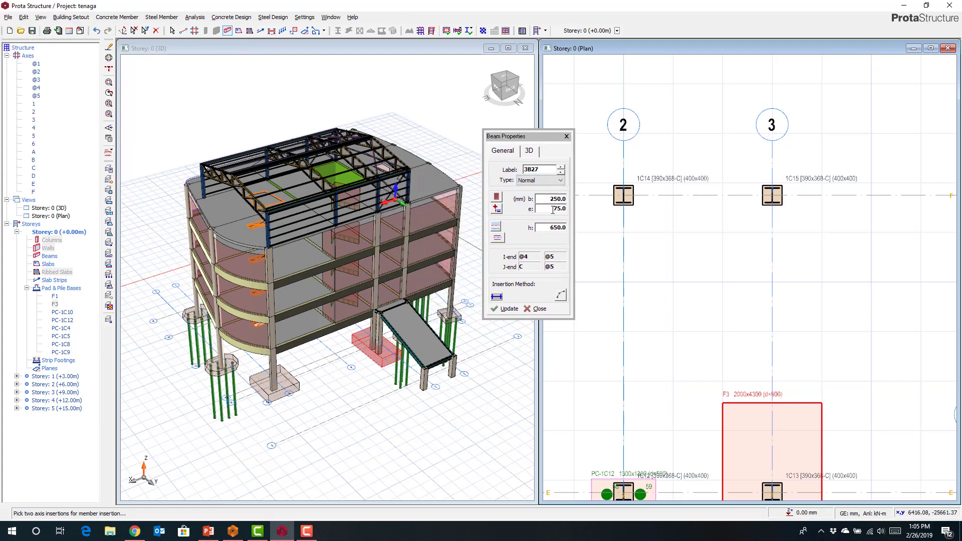
left_click(498, 239)
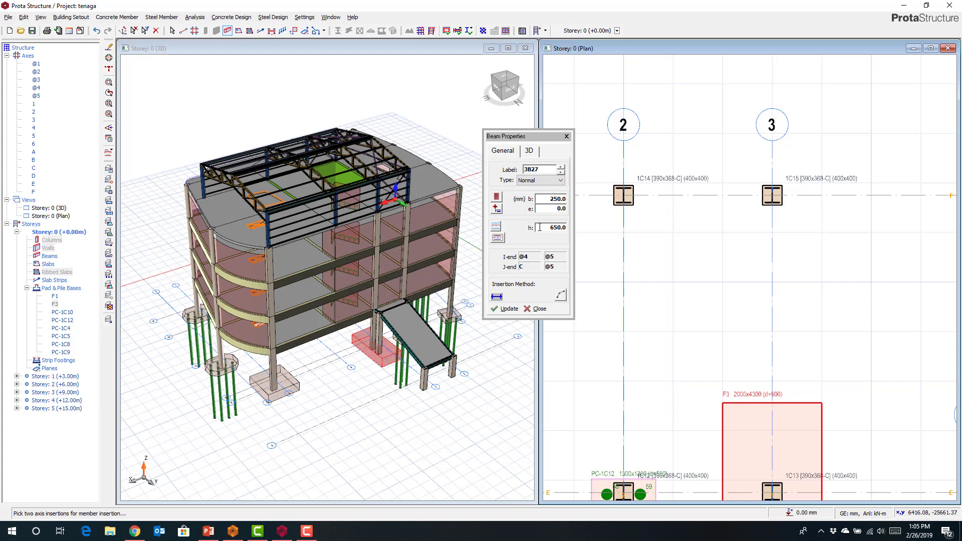
left_click(562, 199)
type("5")
left_click(555, 228)
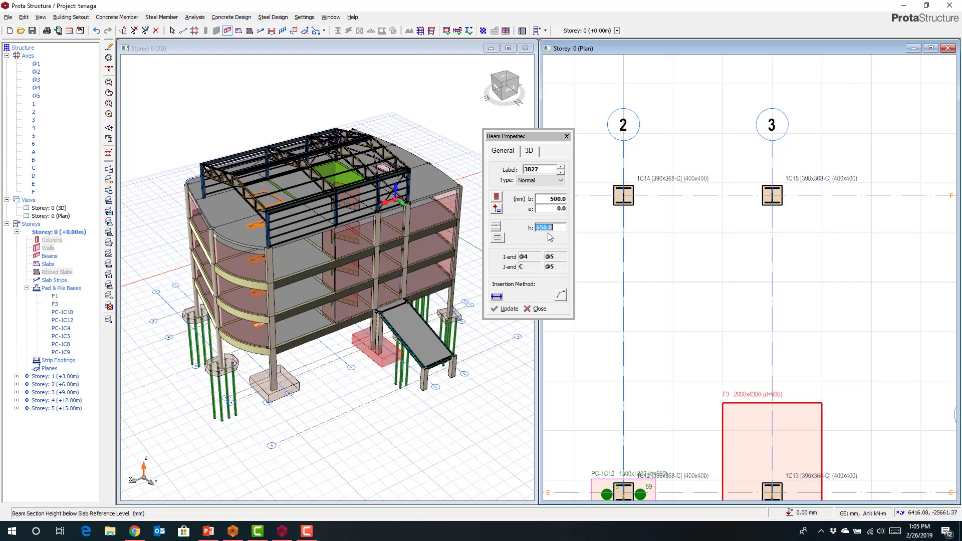
key("BackSpace")
type("800")
left_click(621, 198)
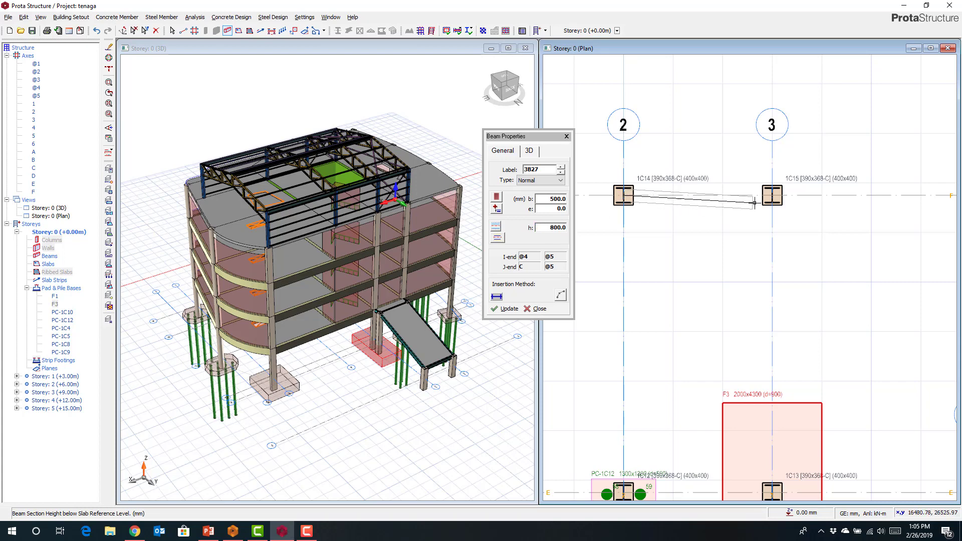
left_click(772, 195)
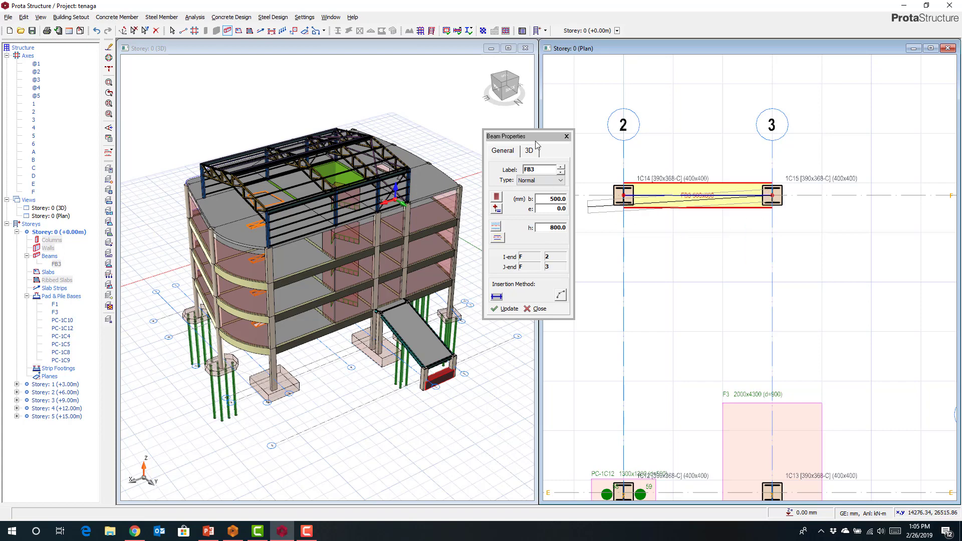
left_click(567, 136)
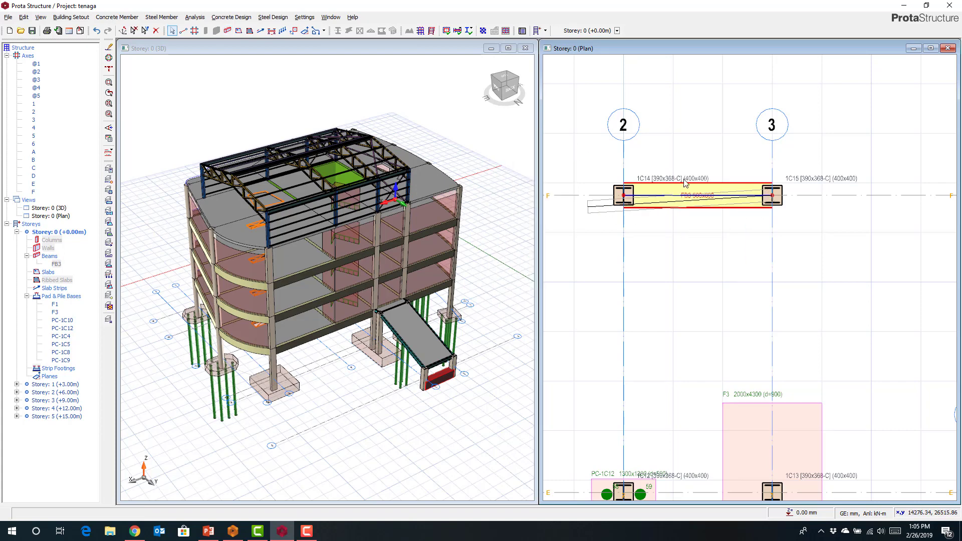
Start a strip footing under the beam on axis F and set the initial subgrade reaction coefficient to 10000 kN/m3.
left_click(688, 185)
right_click(688, 184)
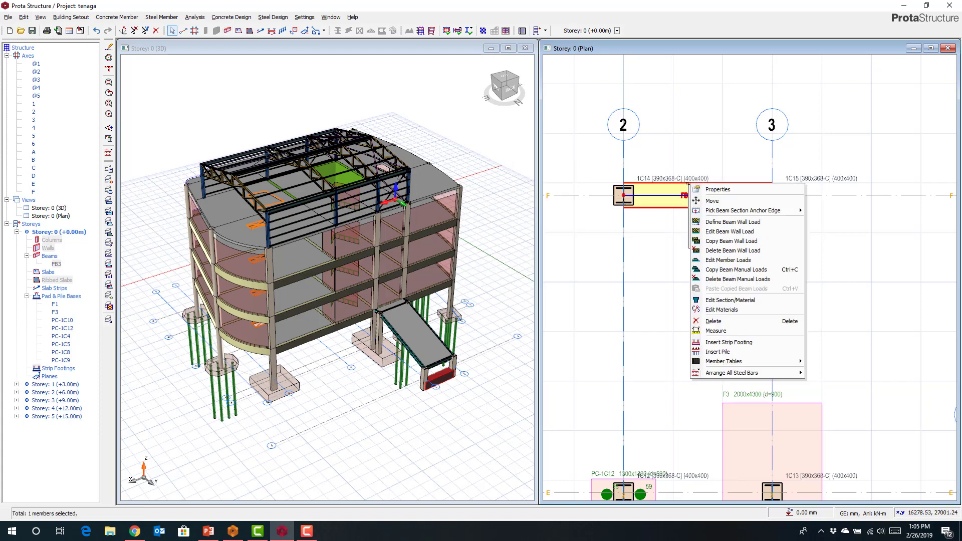
left_click(729, 343)
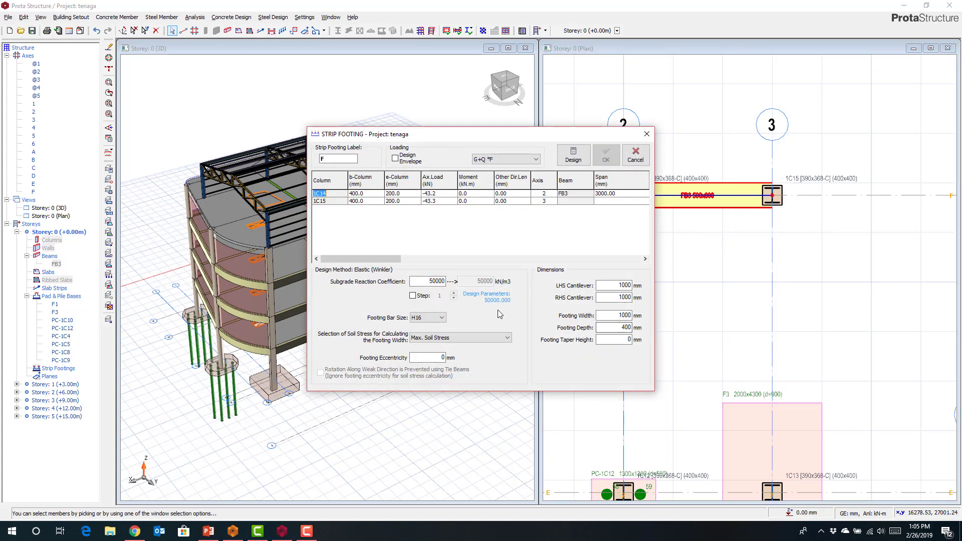
left_click(440, 295)
left_click(439, 295)
left_click_drag(429, 282, 448, 284)
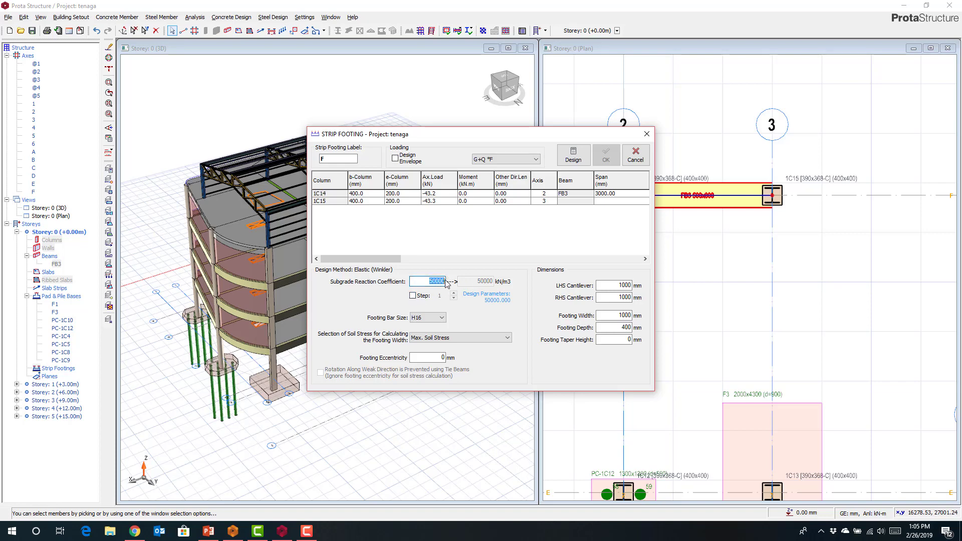
type("5")
double_click(448, 282)
type("1000")
Enable stepping of the subgrade reaction coefficient up to 50000 kN/m3, using 3 steps.
left_click(413, 296)
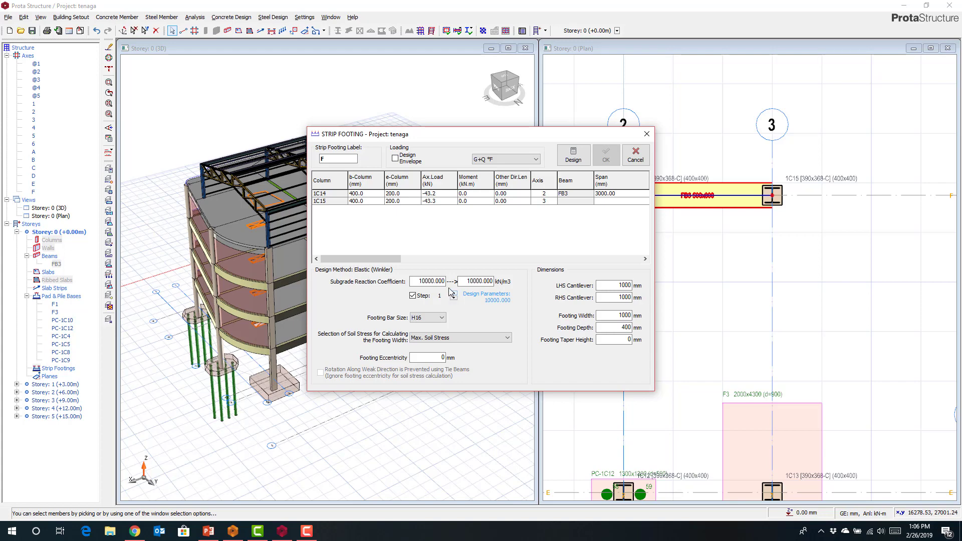
left_click_drag(467, 281, 507, 283)
type("50000")
left_click(455, 294)
left_click(454, 295)
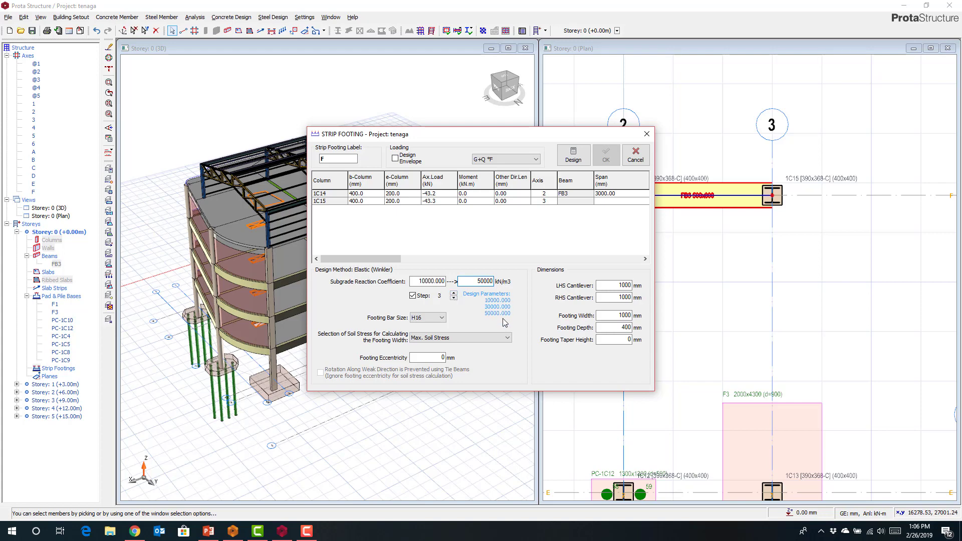
Set the strip footing's eccentricity to 75 mm and its taper height to 200 mm.
left_click(436, 358)
type("75")
left_click(632, 340)
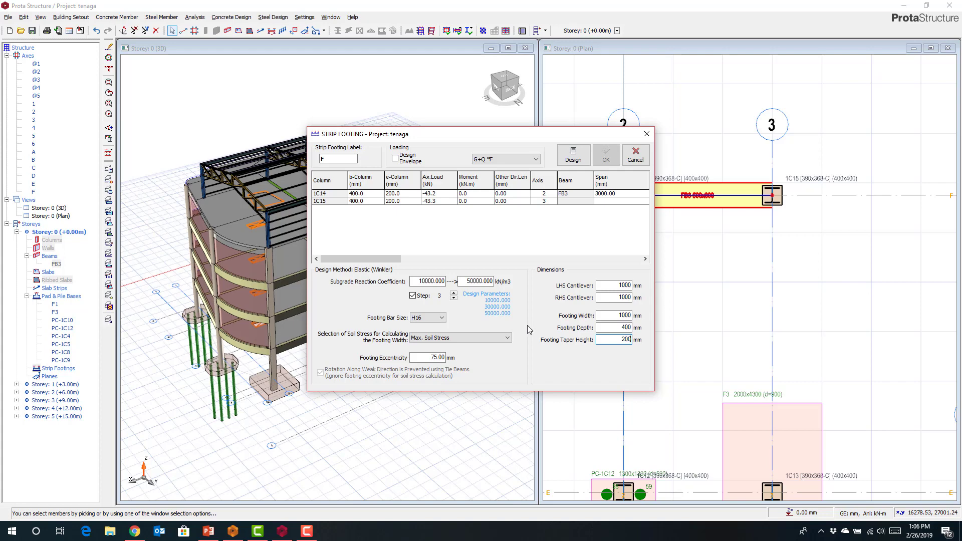
Design the strip footing with the Design Envelope loading and accept it into the model.
left_click(395, 158)
left_click(571, 155)
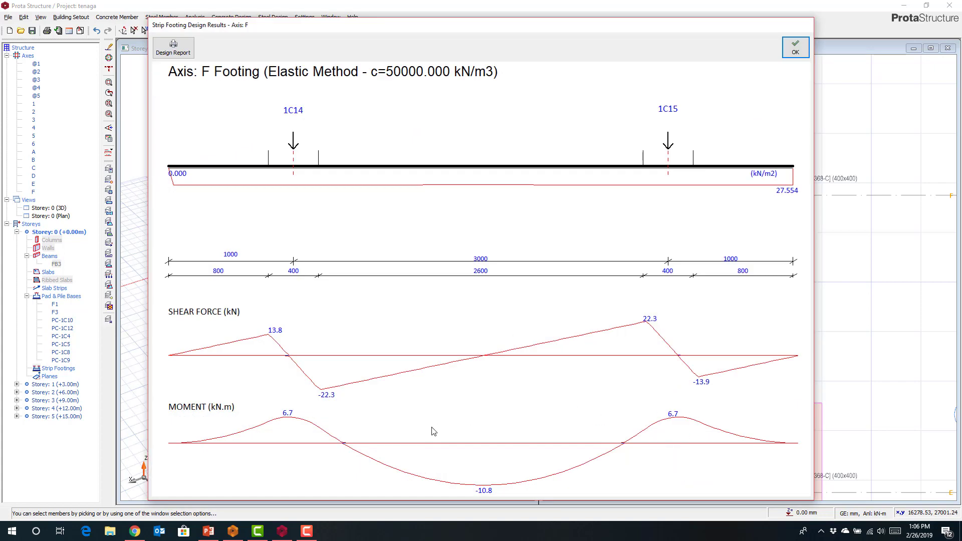
left_click(797, 48)
left_click(607, 161)
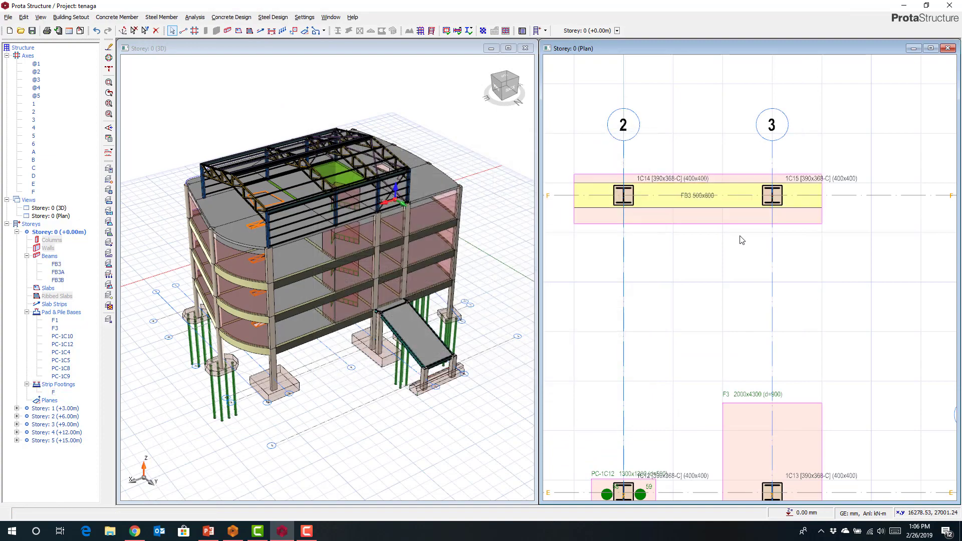
Examine the strip footing and the neighbouring foundations in the 3D model.
middle_click_drag(610, 280, 640, 271)
middle_click_drag(452, 310, 368, 253)
scroll(412, 269, "up", 6)
scroll(368, 253, "down", 5)
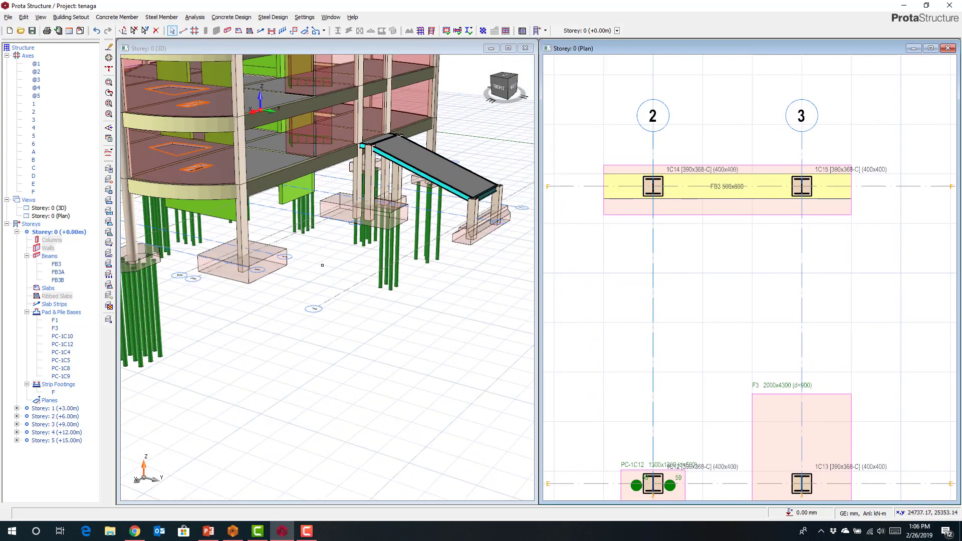
Open the foundation beam reinforcement design and run the interactive design for axis F (beams FB3A, FB3 and FB3B).
scroll(406, 252, "up", 4)
middle_click_drag(421, 275, 289, 284)
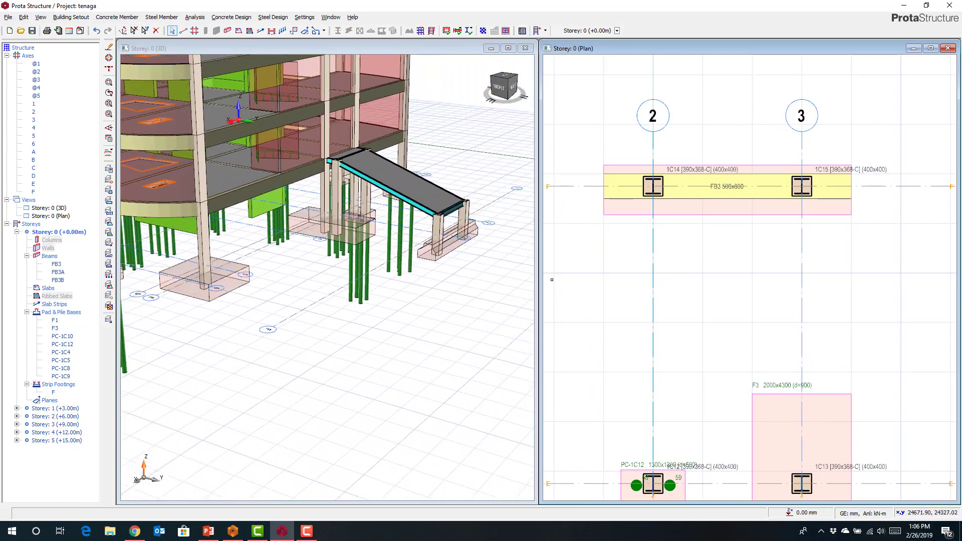
scroll(615, 298, "down", 3)
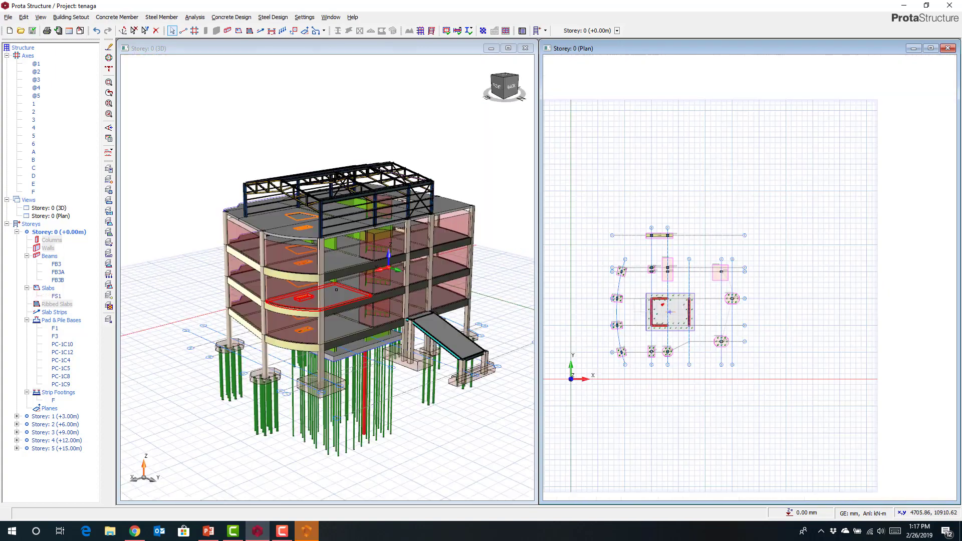
middle_click_drag(466, 288, 358, 287)
scroll(441, 321, "up", 3)
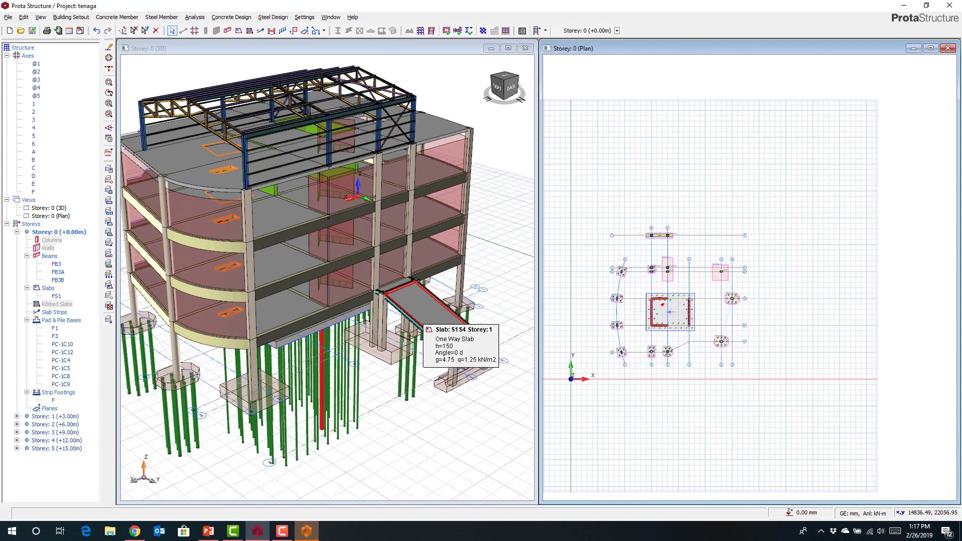
left_click(232, 18)
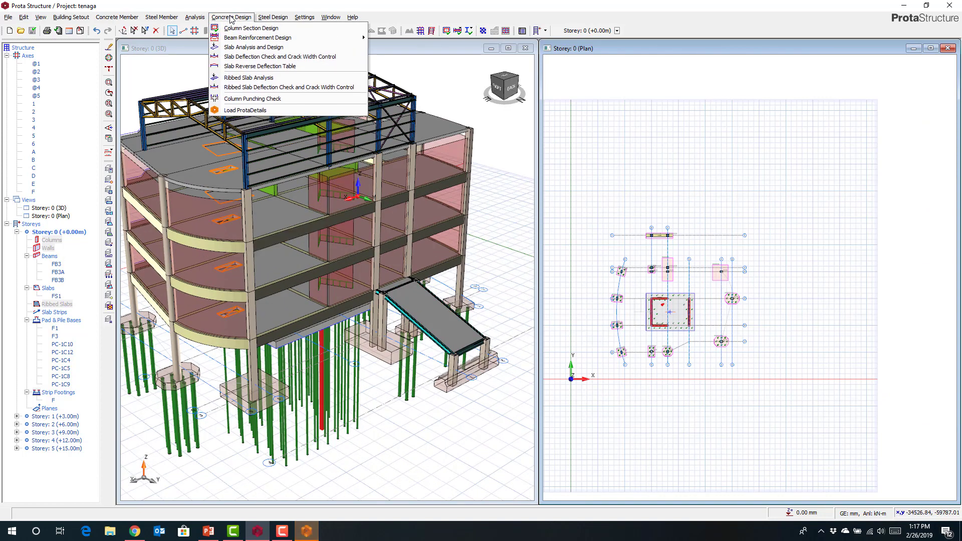
mouse_move(256, 38)
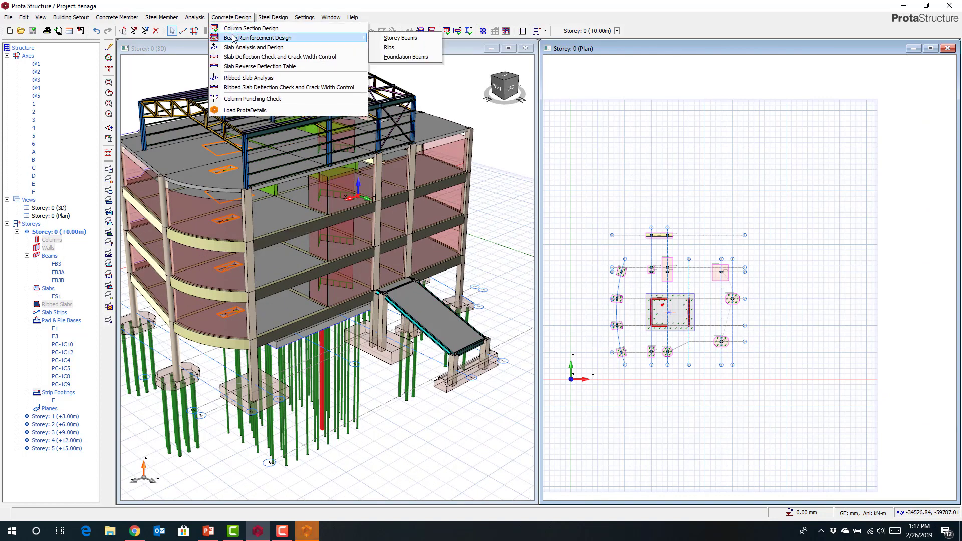
left_click(406, 56)
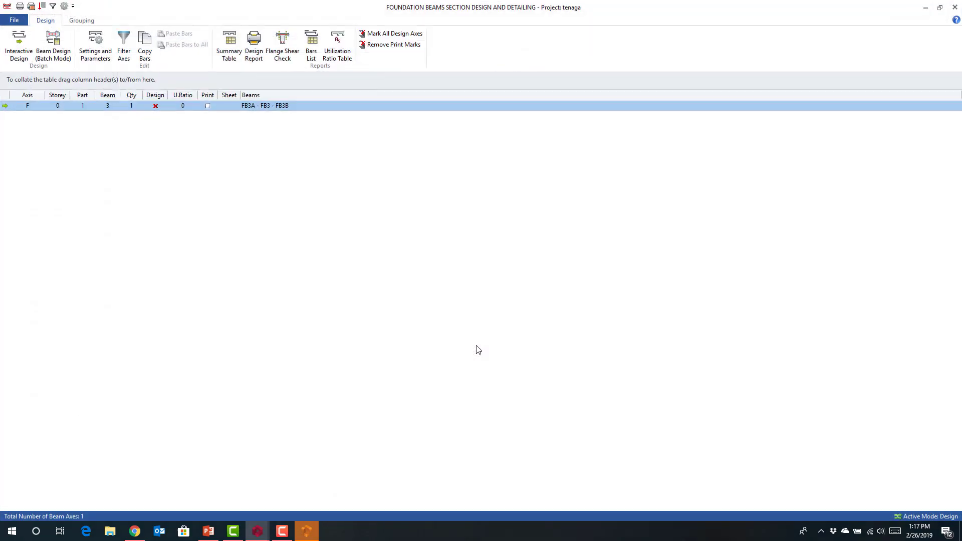
left_click(19, 45)
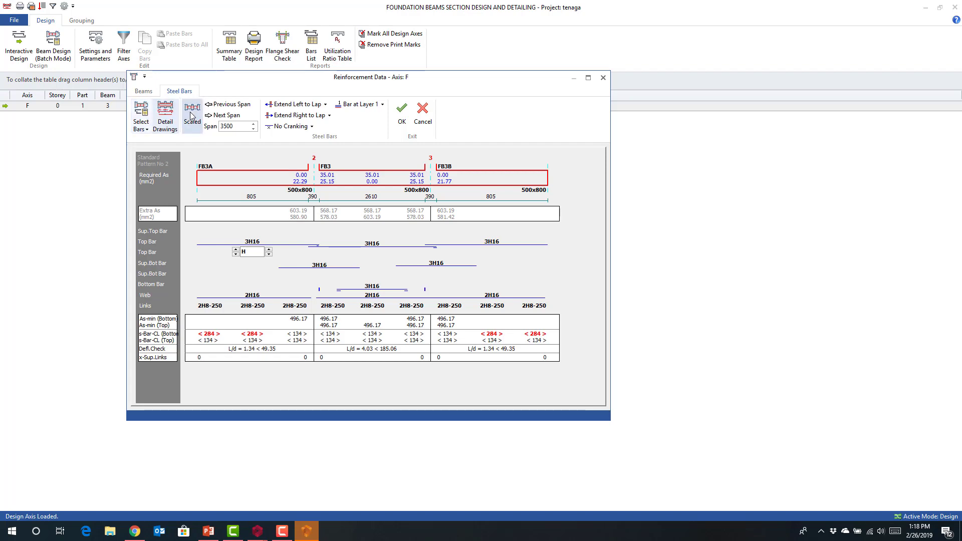
Examine the detail drawing of foundation beam FB3 with its elevation and cross-sections, then close the drawing and the reinforcement data.
left_click(166, 117)
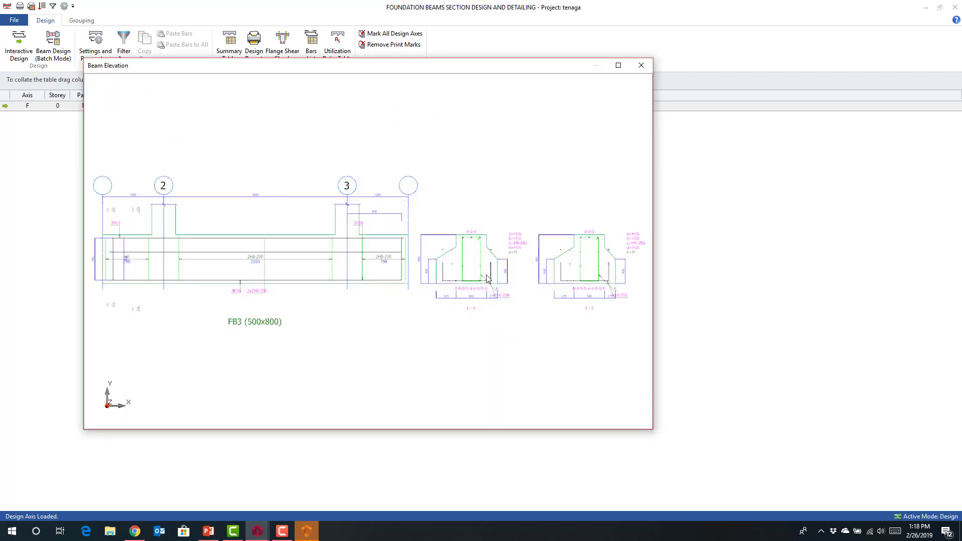
scroll(479, 282, "up", 3)
scroll(479, 282, "down", 3)
scroll(479, 282, "down", 2)
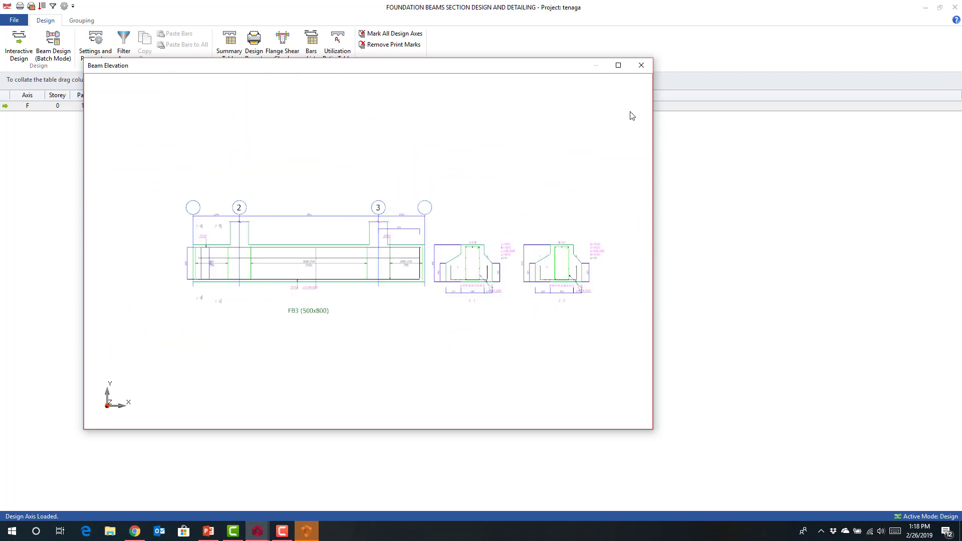
left_click(642, 66)
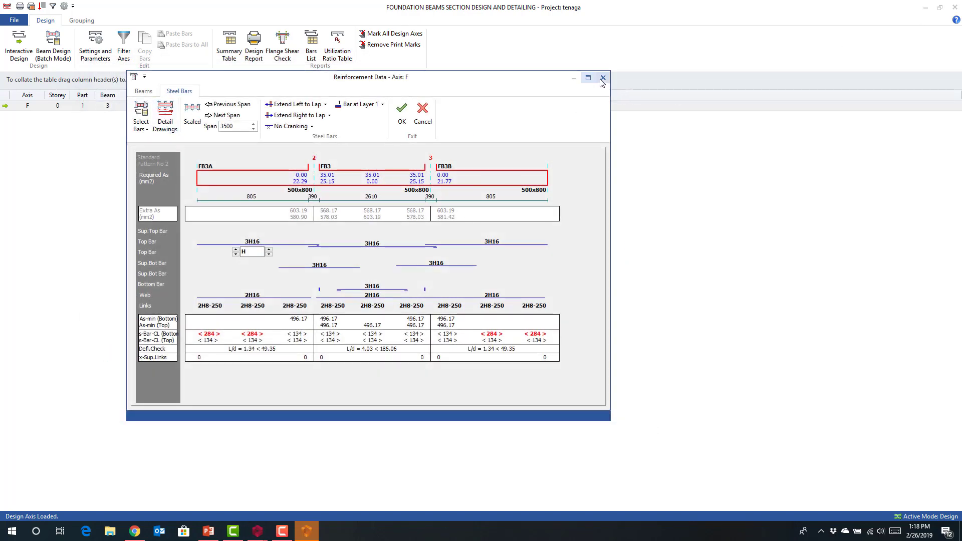
key("Escape")
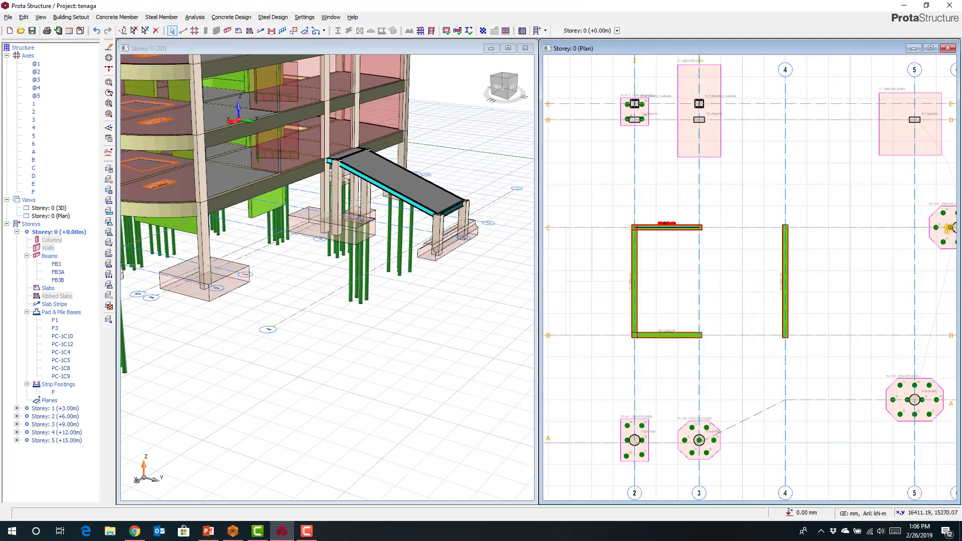
Draw a rectangular slab boundary around the core walls in the Storey 0 plan, slightly beyond axes 2, 4, B and C.
middle_click_drag(660, 228, 621, 187)
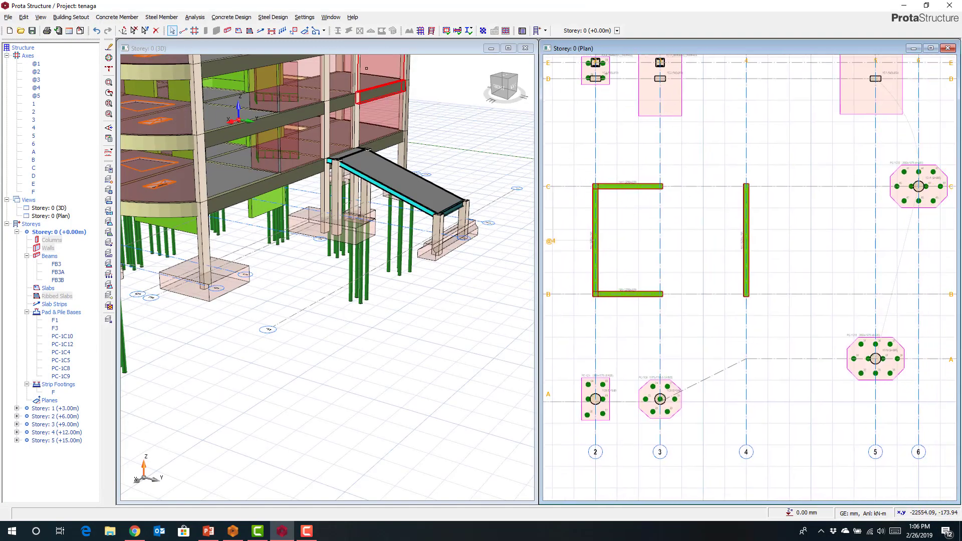
left_click(324, 31)
left_click(316, 62)
left_click(573, 165)
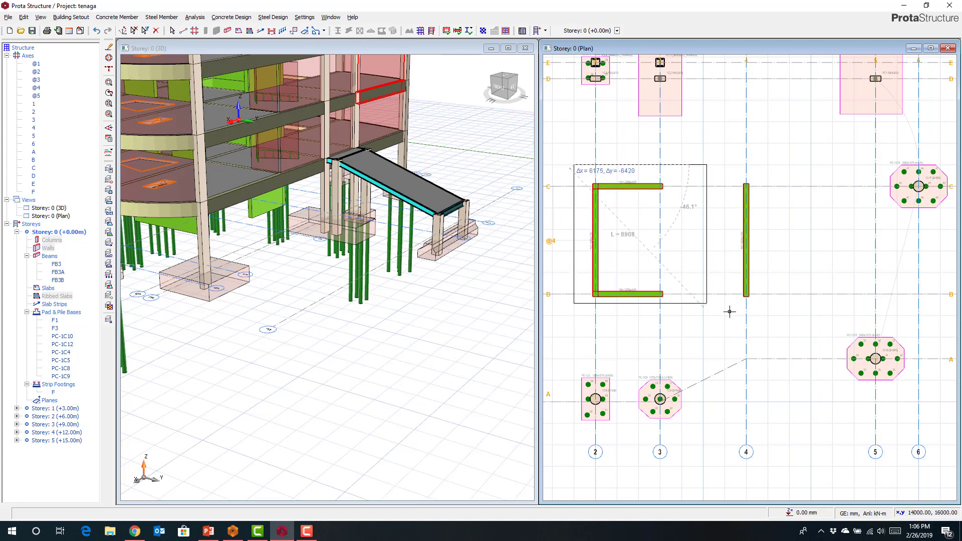
left_click(764, 315)
Insert a 500 mm thick foundation slab inside the rectangular boundary around the core walls.
middle_click_drag(691, 285, 758, 271)
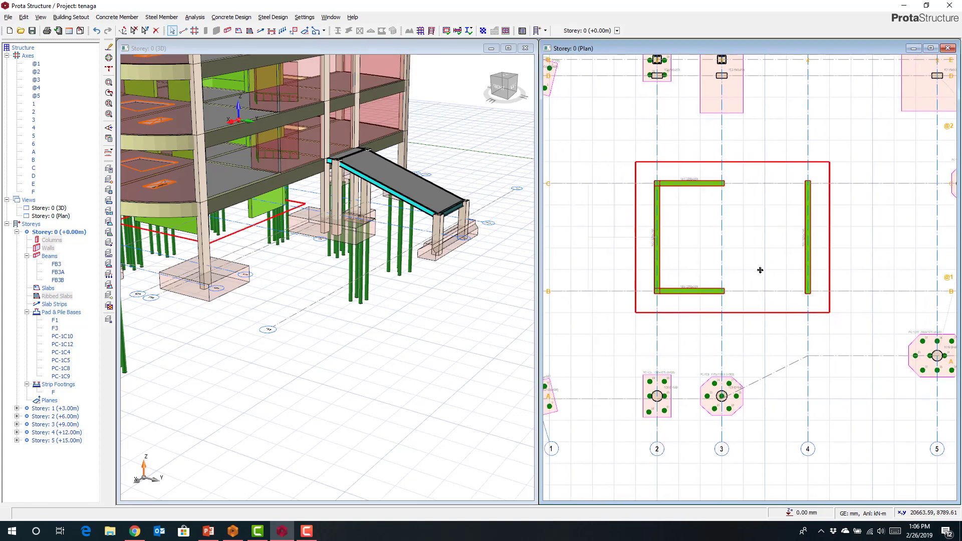
scroll(727, 243, "up", 2)
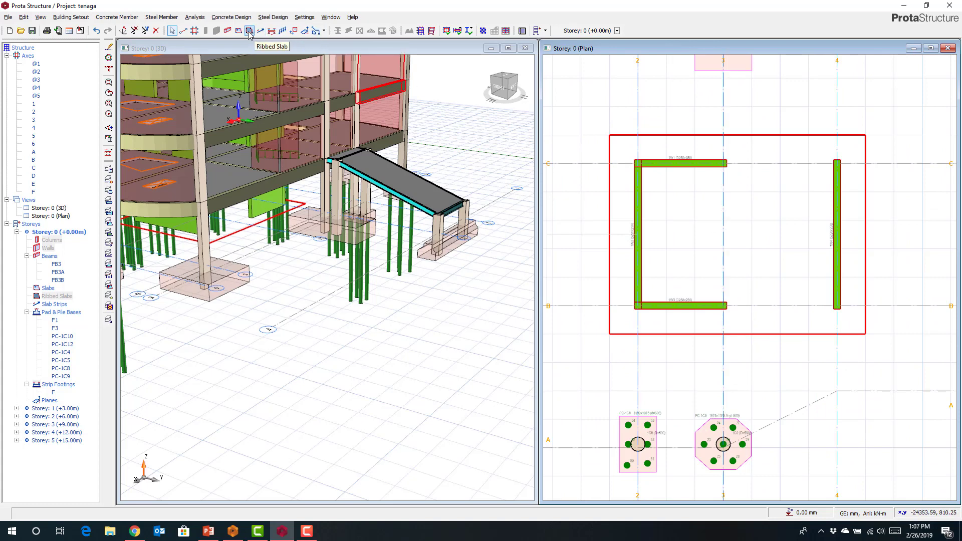
key("s")
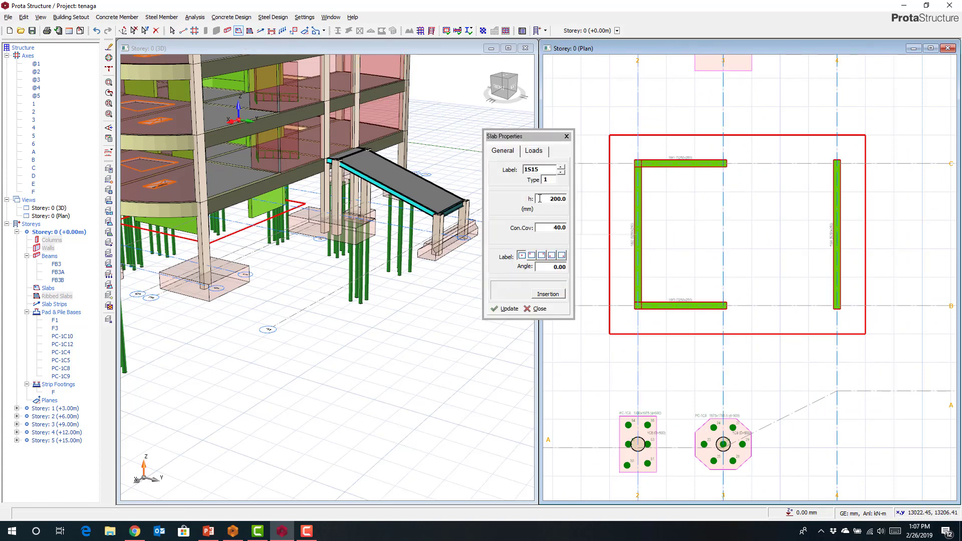
double_click(565, 201)
type("500")
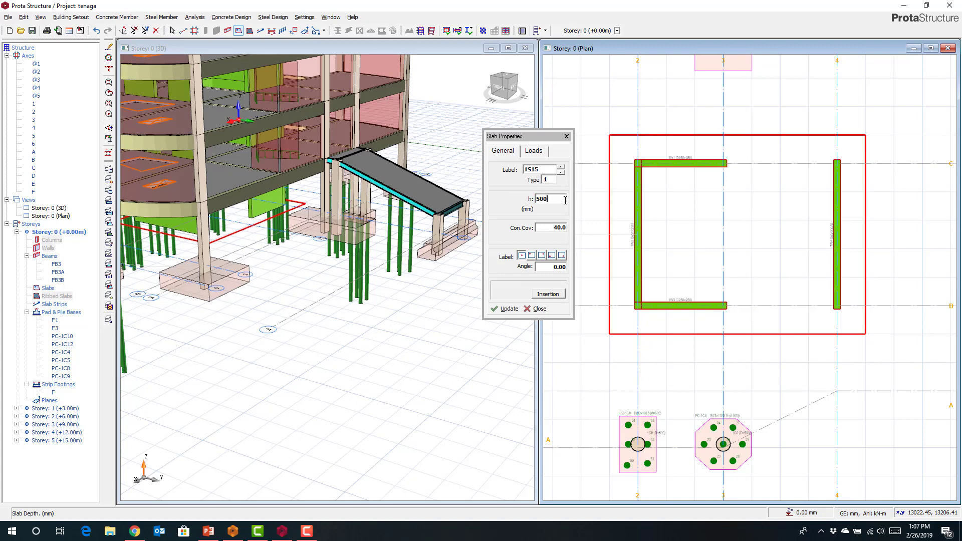
left_click(725, 238)
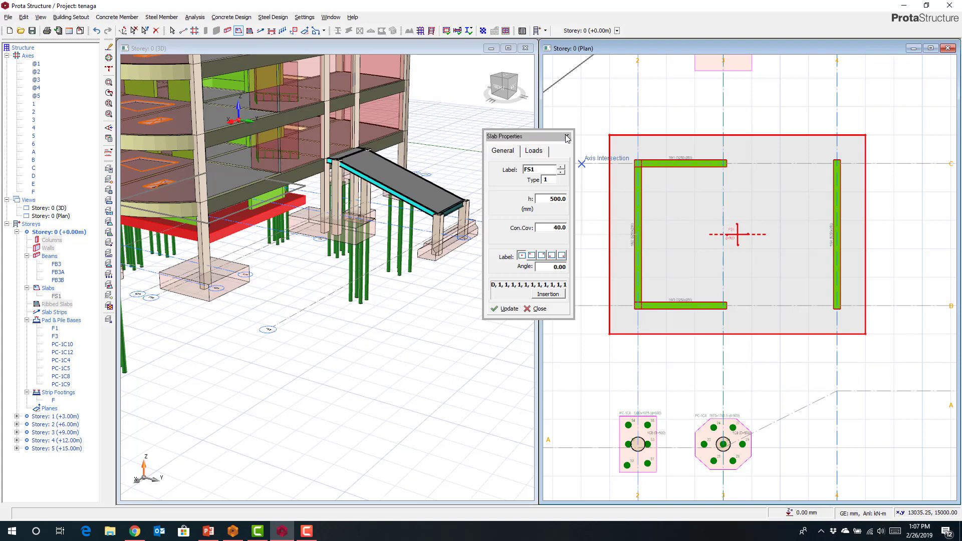
key("Escape")
Insert an FE slab strip in the X direction across the middle of the raft, with Integral Strip enabled and the third start and end condition.
scroll(699, 261, "down", 2)
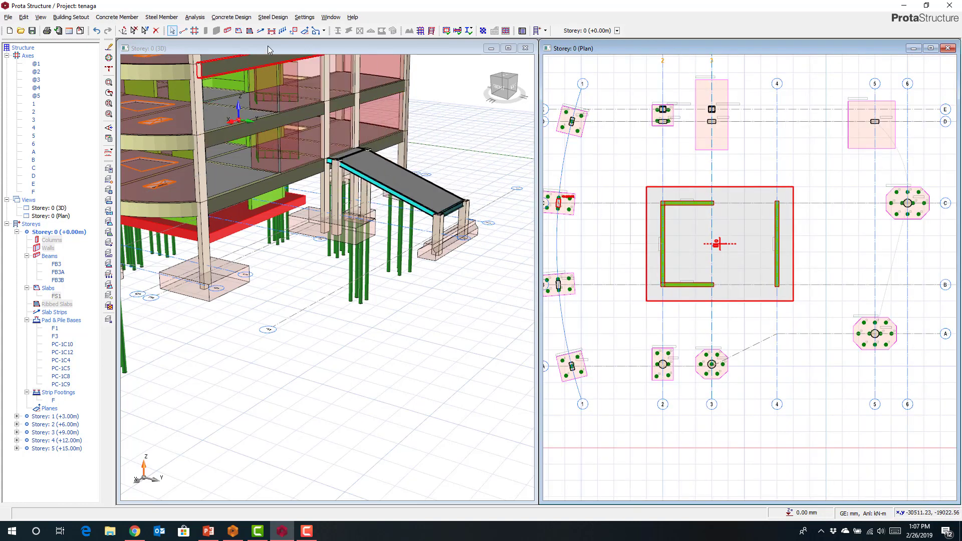
left_click(260, 31)
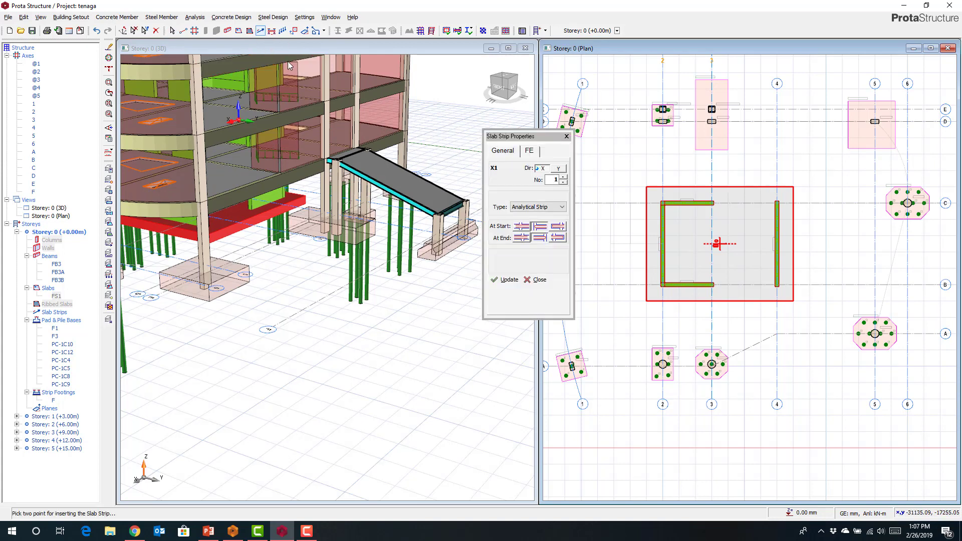
left_click(550, 207)
left_click(543, 231)
left_click(558, 226)
left_click(558, 237)
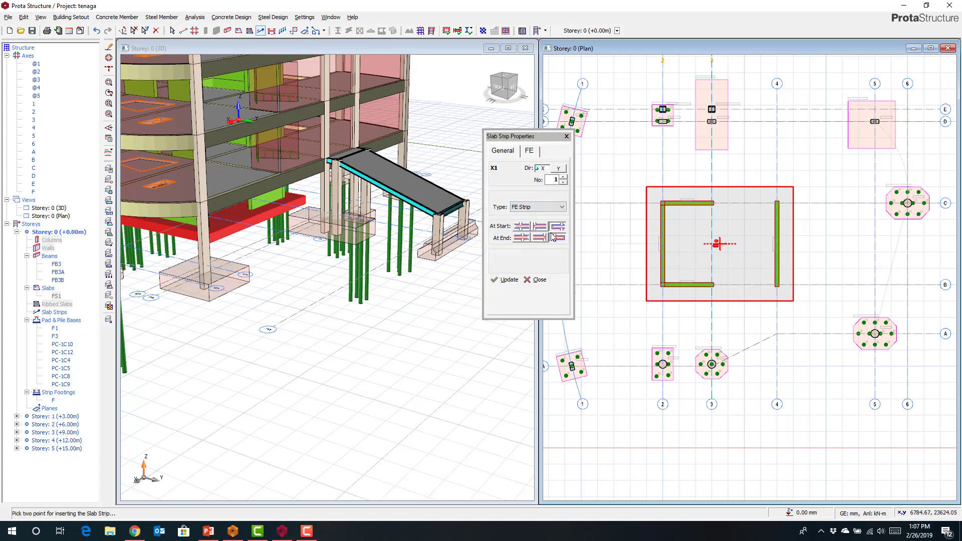
left_click(530, 151)
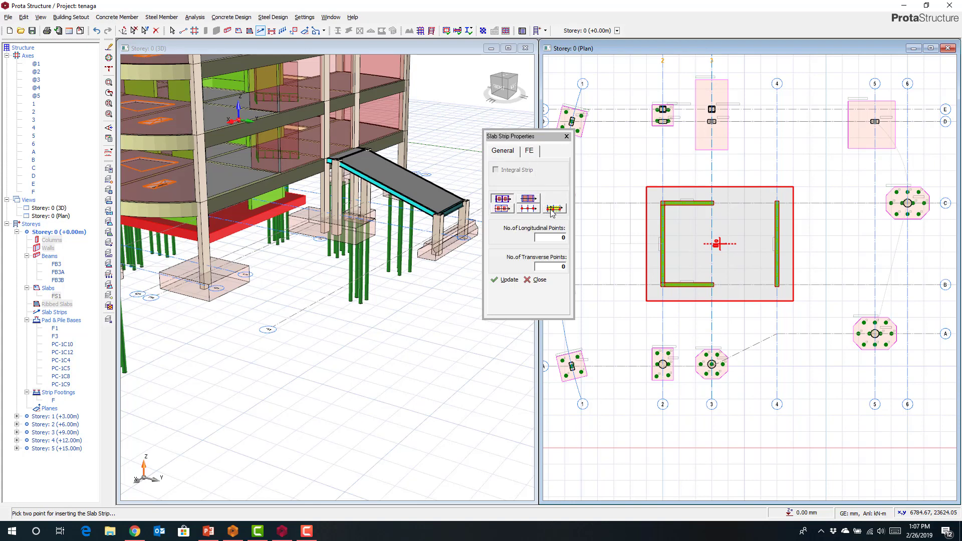
left_click(496, 170)
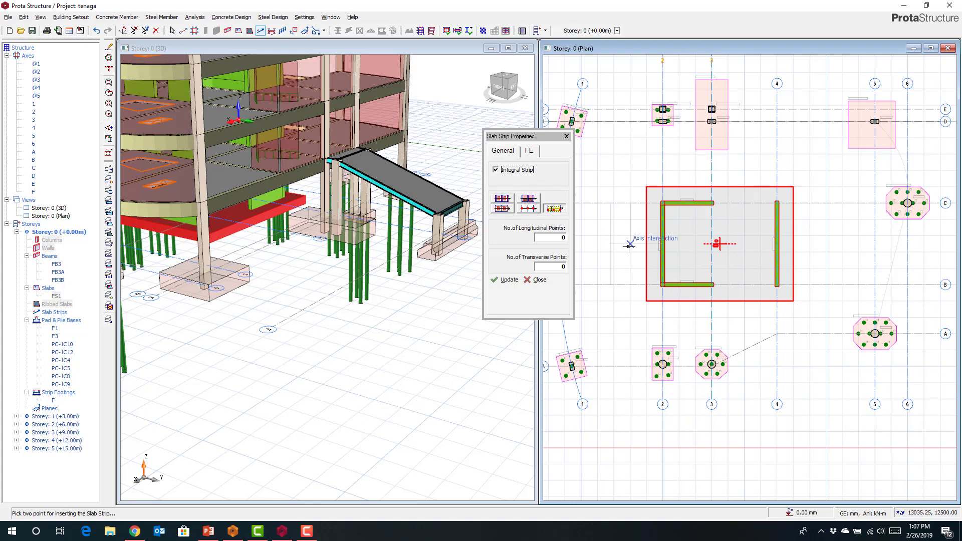
left_click(808, 244)
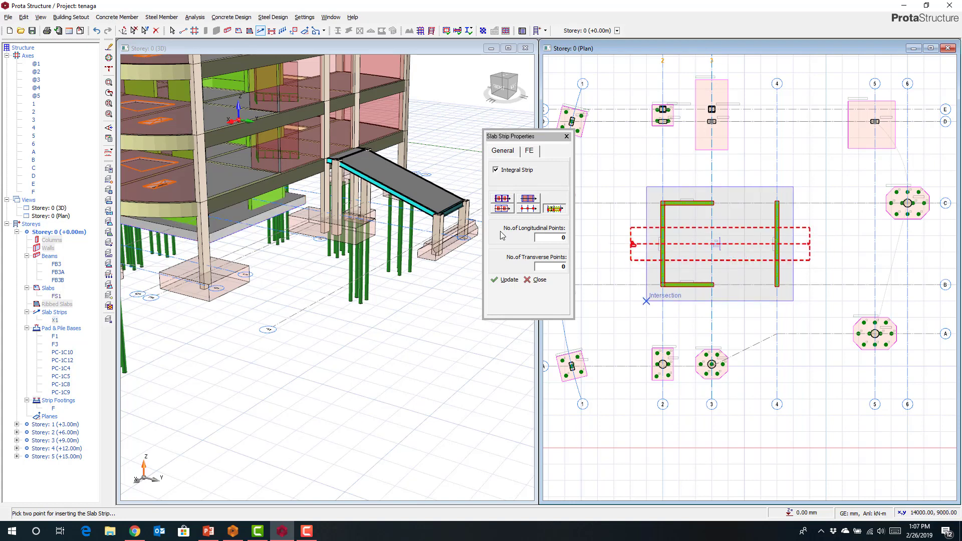
Insert two Y-direction FE slab strips across the raft, one on each side of axis 3, with 1000 mm left and right extents.
left_click(505, 154)
left_click(556, 169)
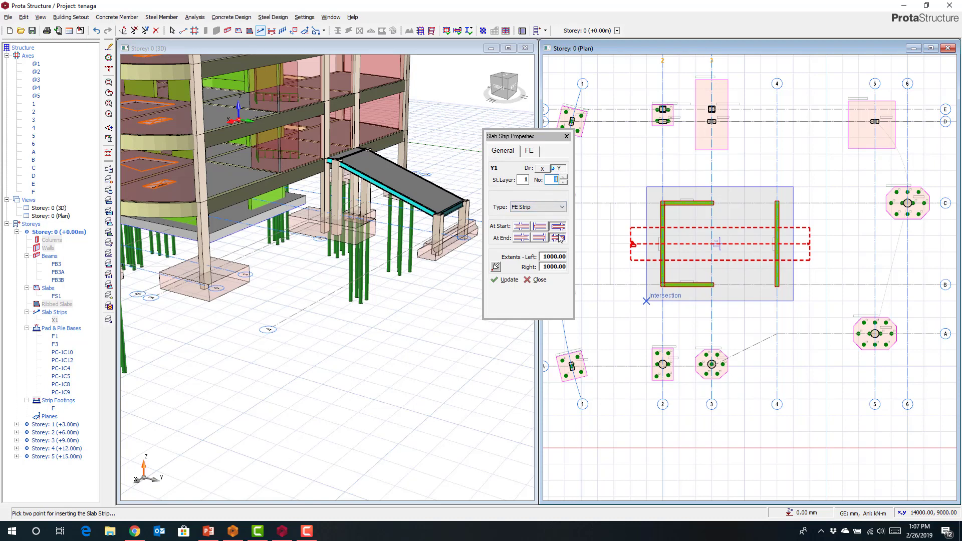
left_click(696, 317)
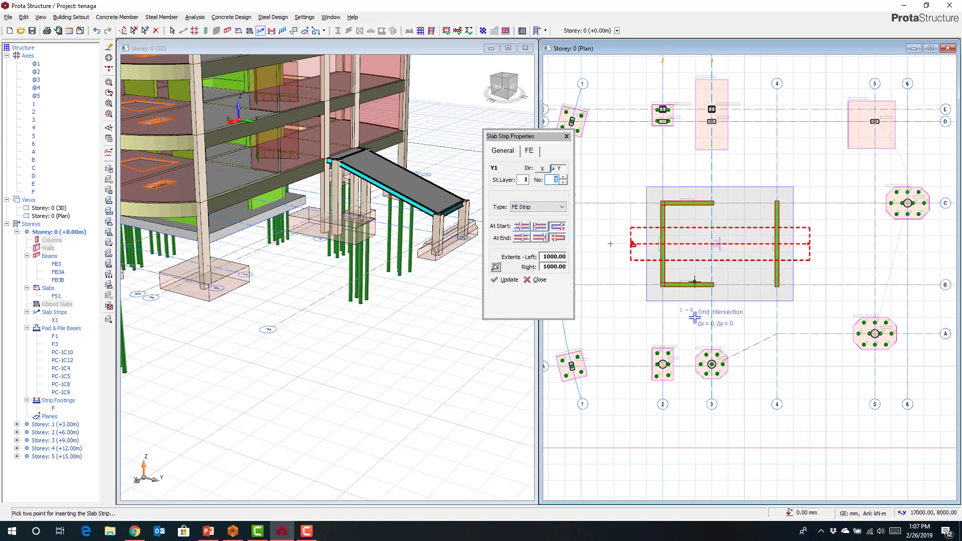
left_click(696, 171)
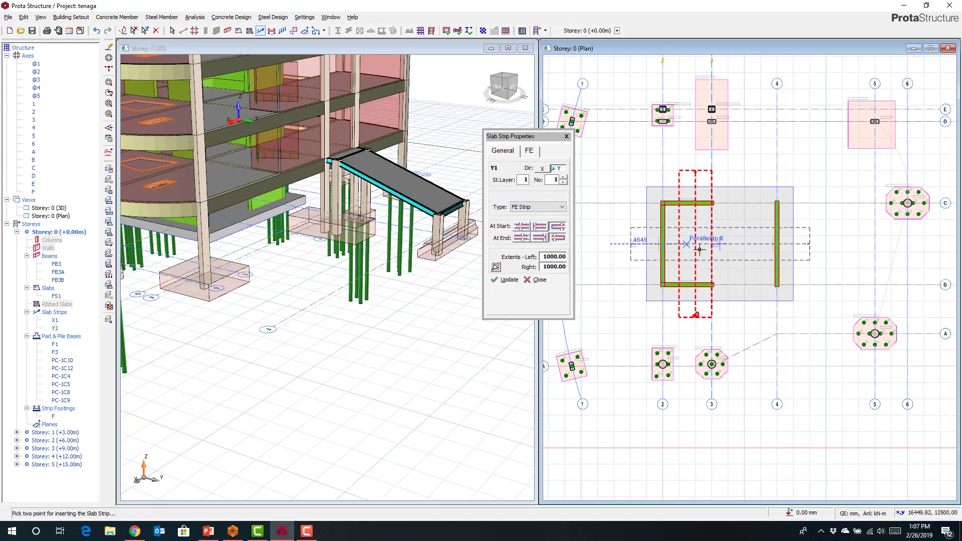
left_click(745, 317)
left_click(745, 171)
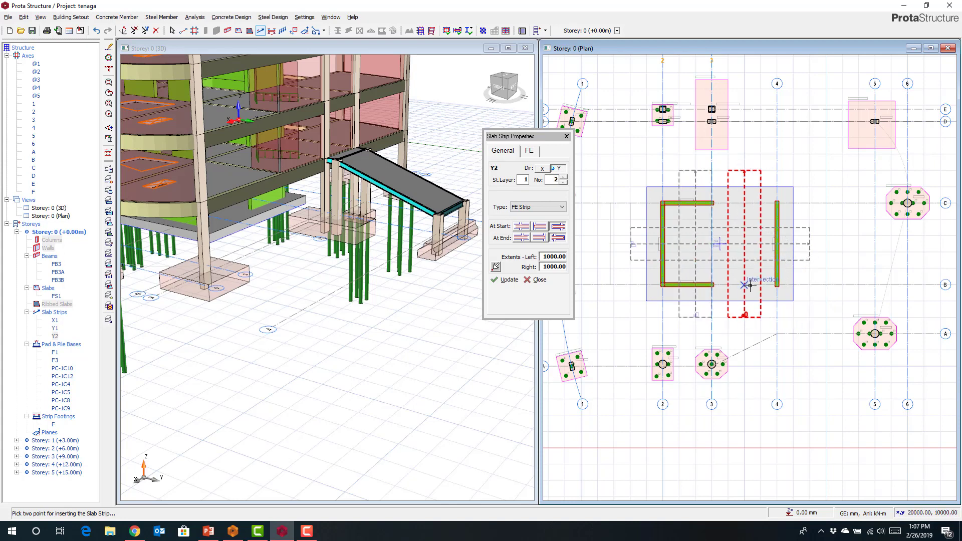
key("Escape")
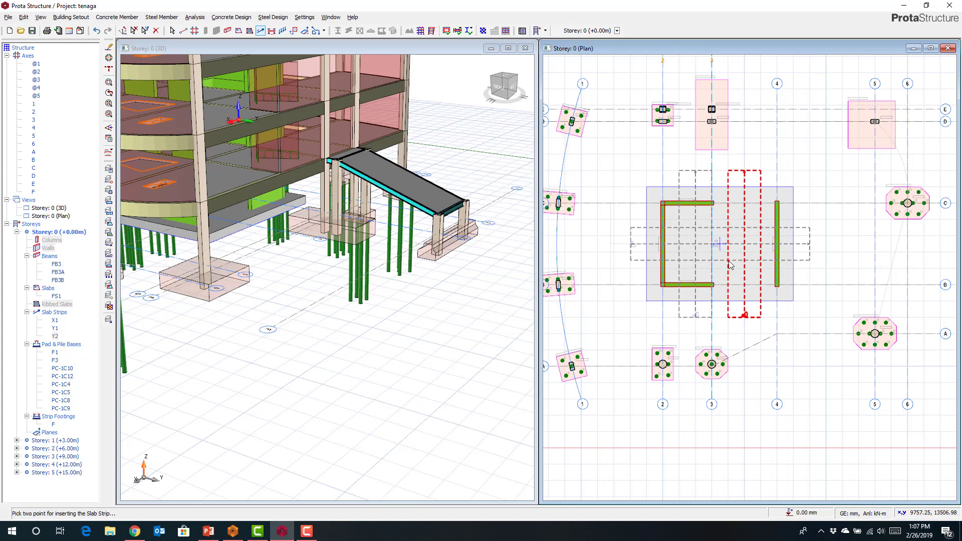
Open the FE Raft Foundation Analysis for the Storey 0 raft.
scroll(744, 249, "up", 1)
left_click(681, 248)
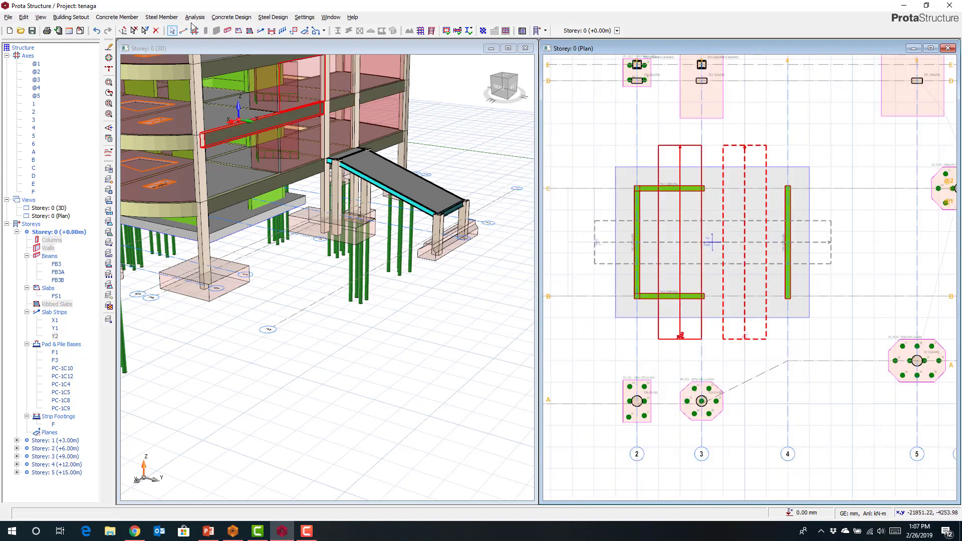
left_click(191, 18)
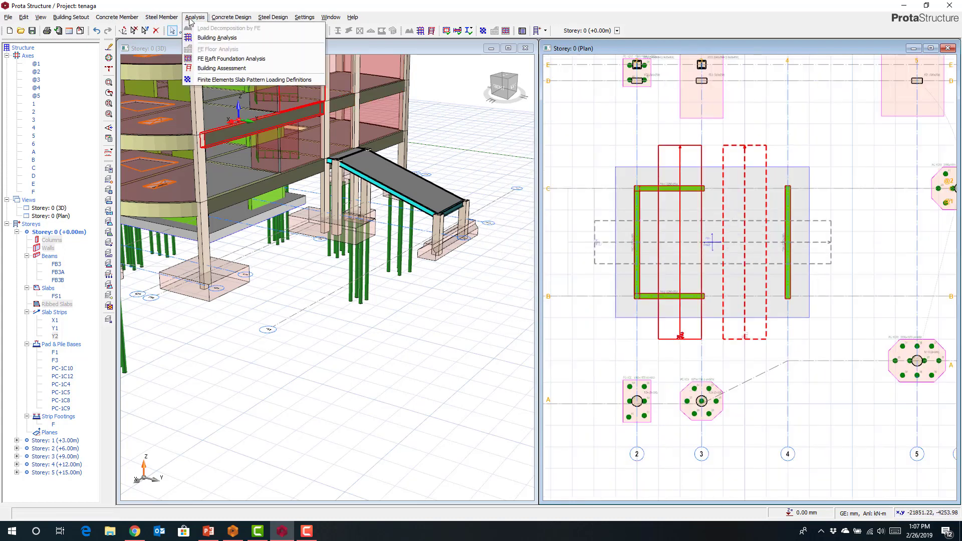
left_click(203, 59)
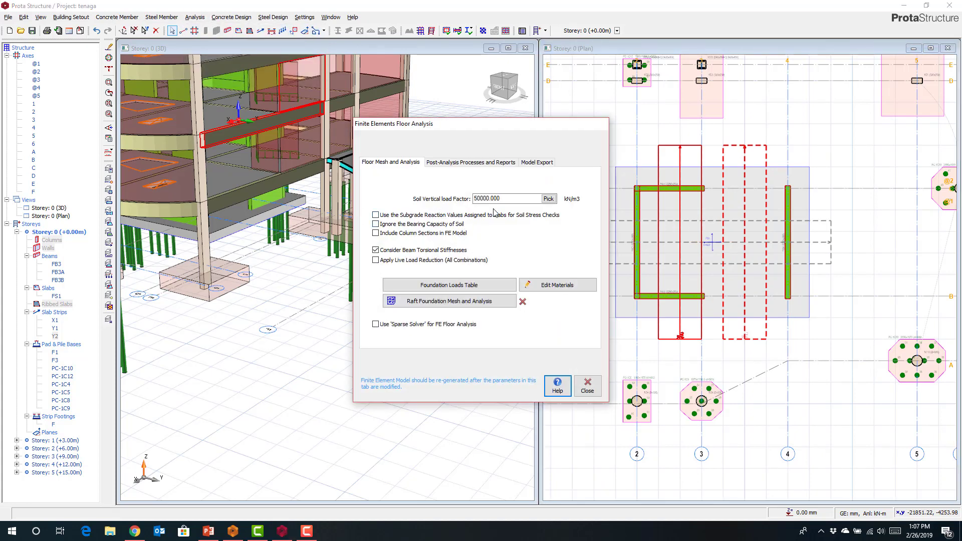
Examine the reference table of subgrade reaction coefficients by soil type, then leave it without picking a value.
left_click(549, 199)
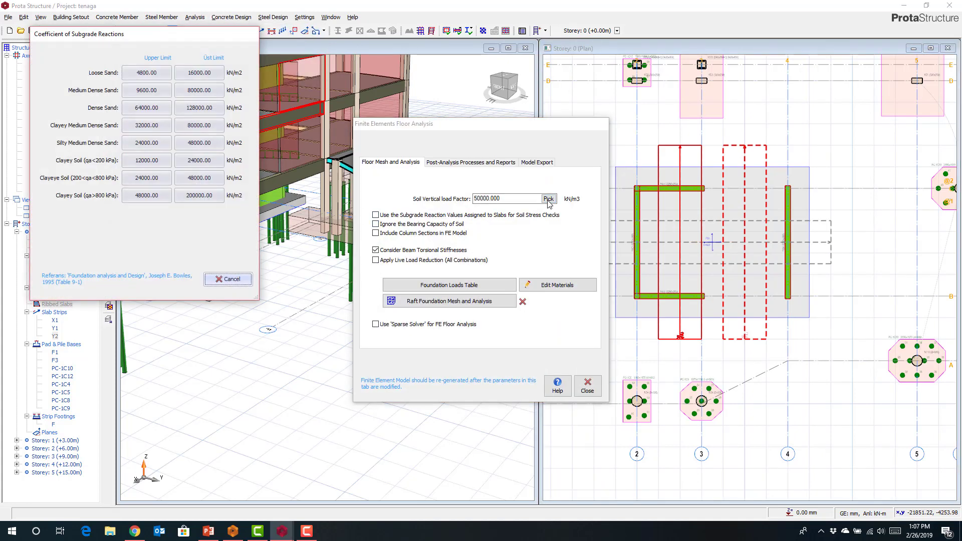
left_click_drag(167, 37, 281, 137)
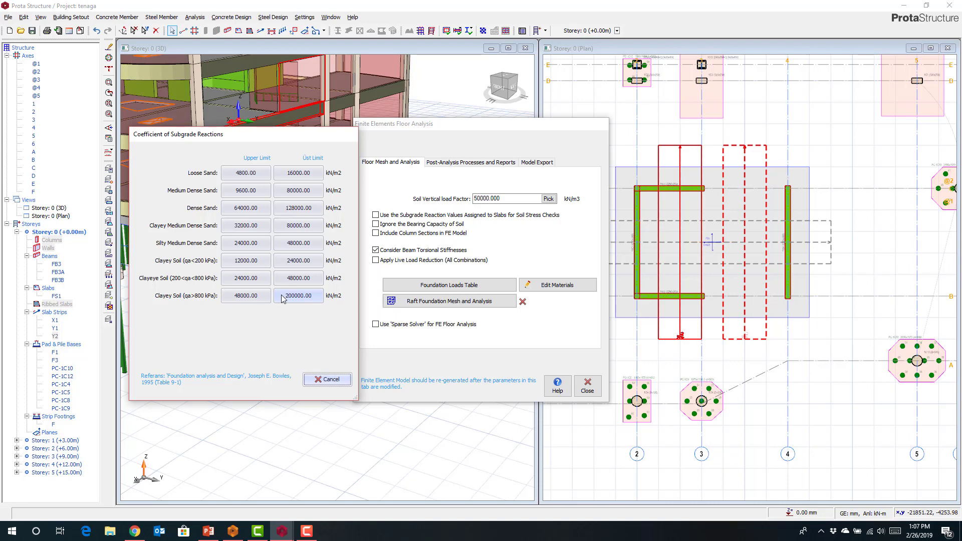
left_click(324, 380)
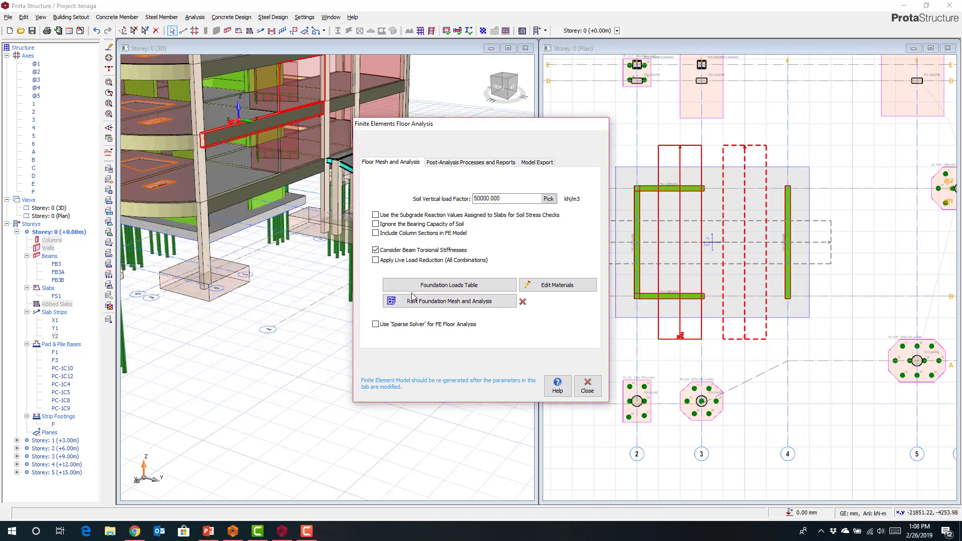
Review the raft's mesh and post-analysis settings and try to open the analysis post-processing.
left_click(460, 163)
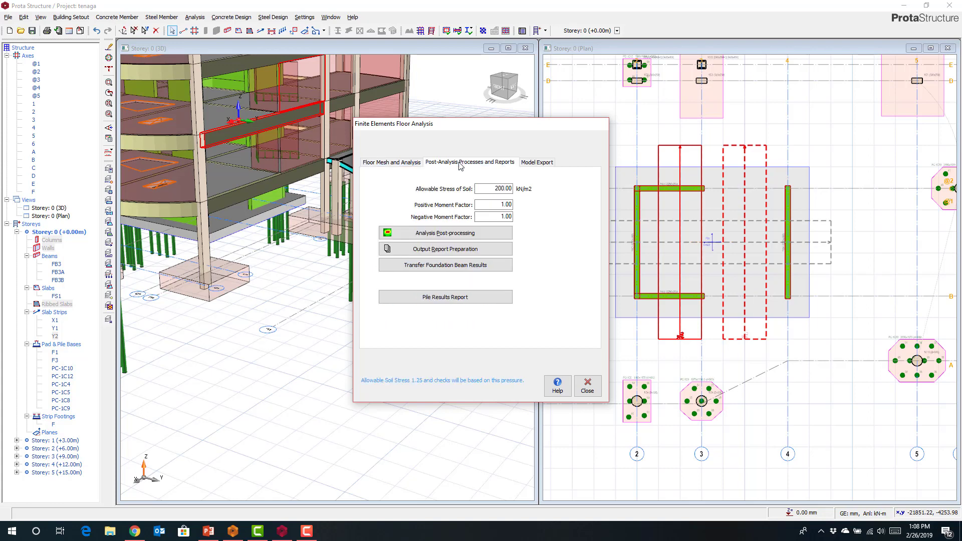
left_click(388, 164)
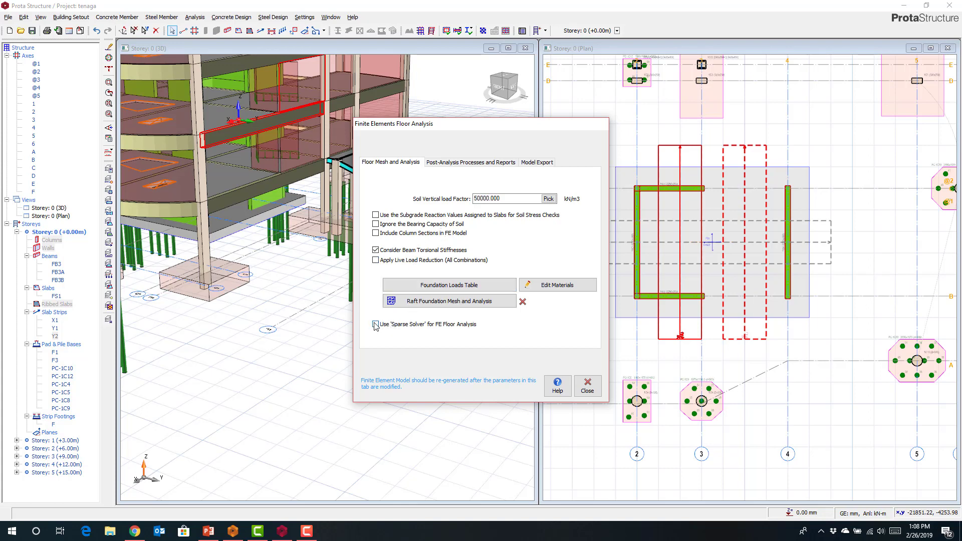
left_click(455, 165)
left_click(427, 236)
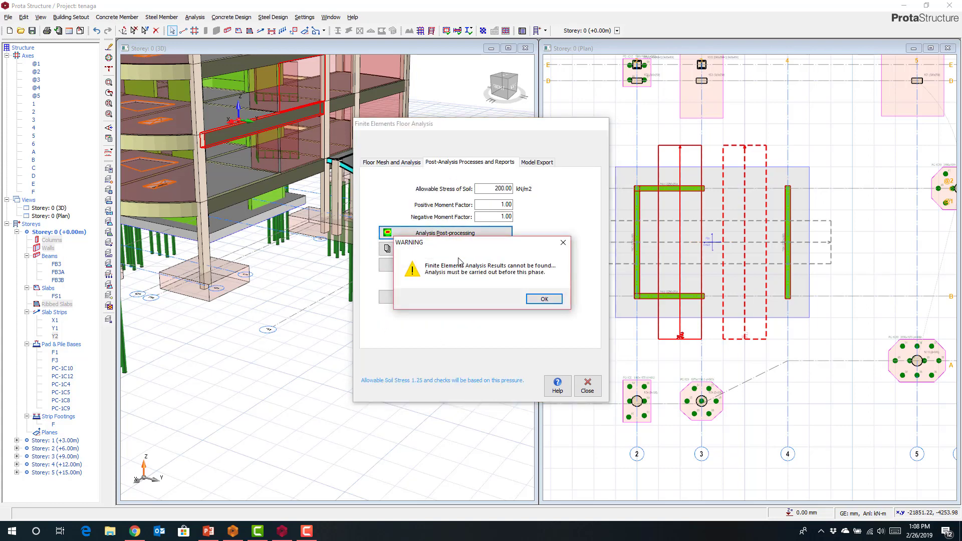
left_click(542, 301)
Generate the finite element mesh for the raft foundation model and run its analysis.
left_click(400, 163)
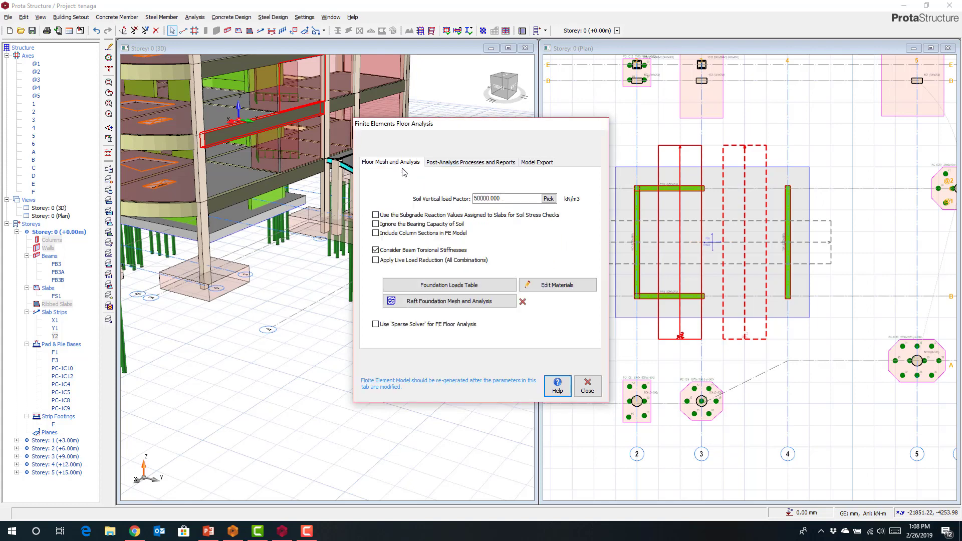
left_click(435, 303)
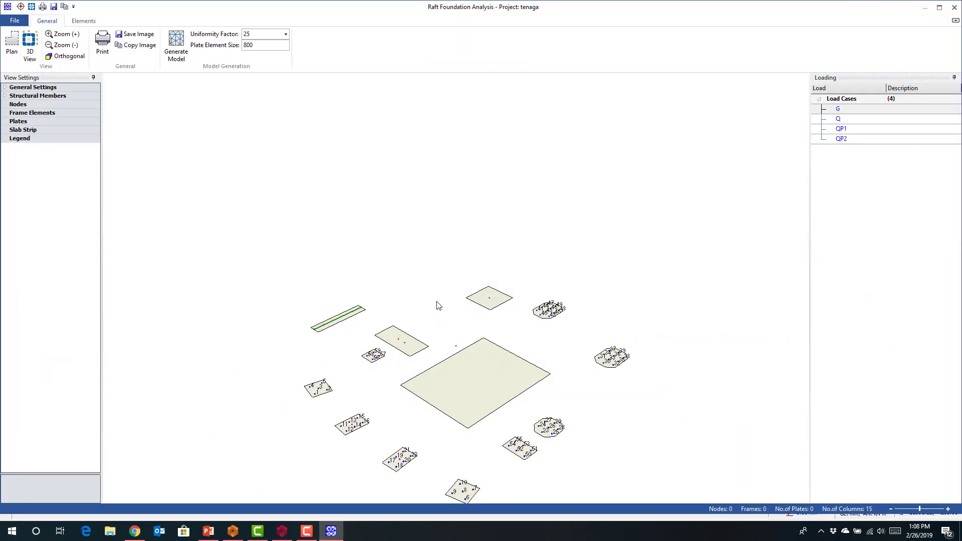
left_click(175, 45)
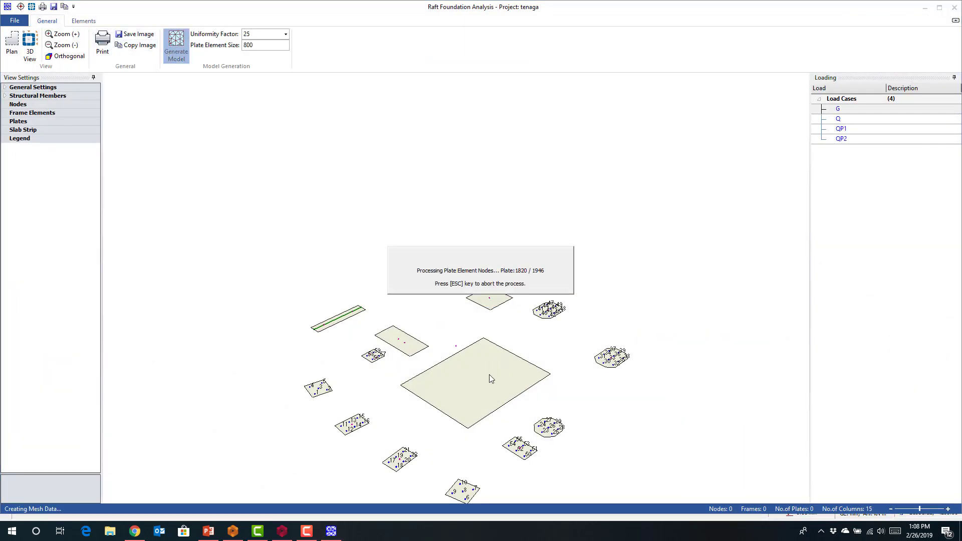
scroll(495, 341, "up", 3)
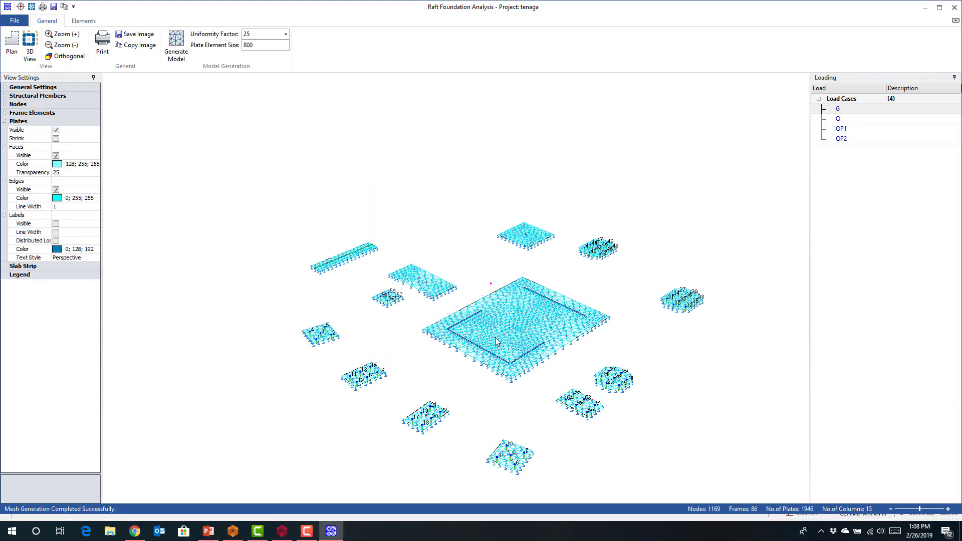
scroll(495, 342, "up", 2)
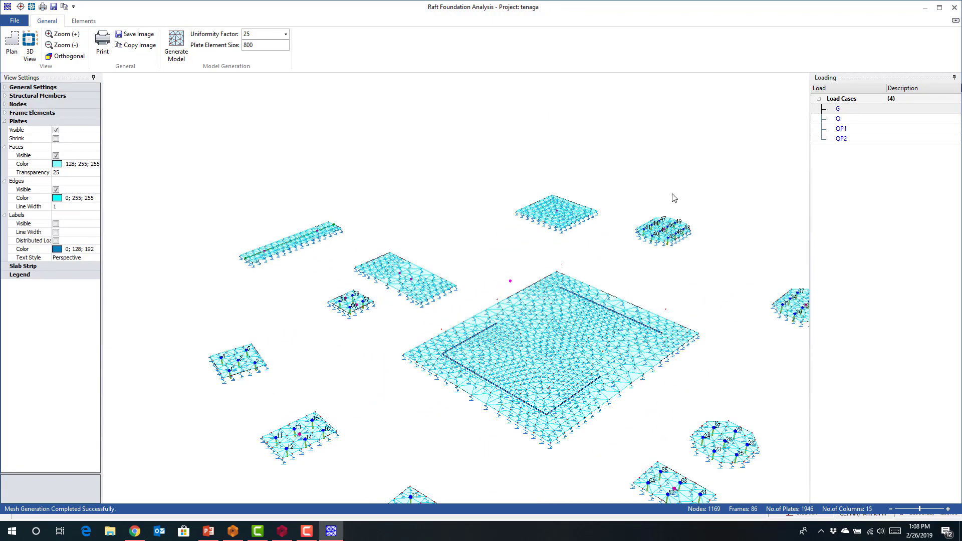
left_click(955, 7)
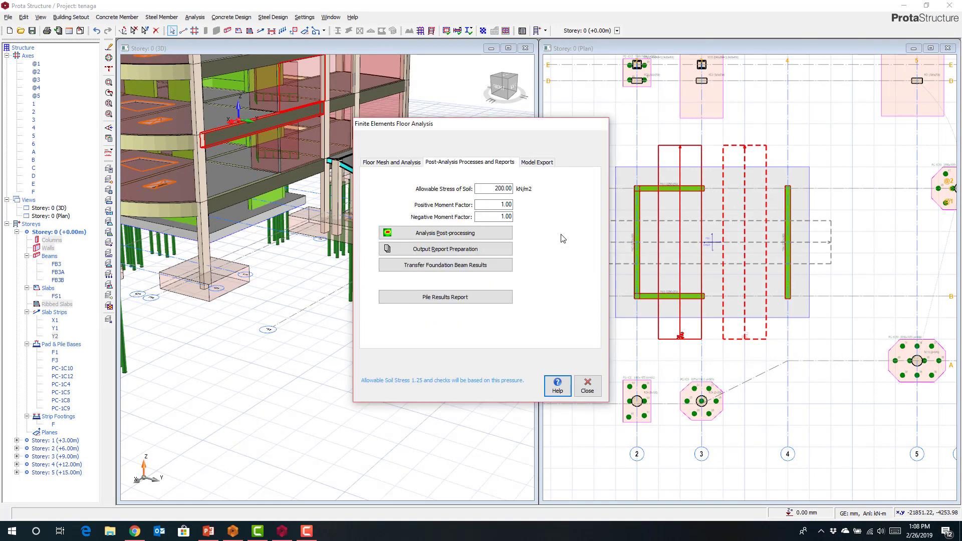
Open the analysis post-processing for the raft and display standard displacement contours on the foundations.
left_click(498, 233)
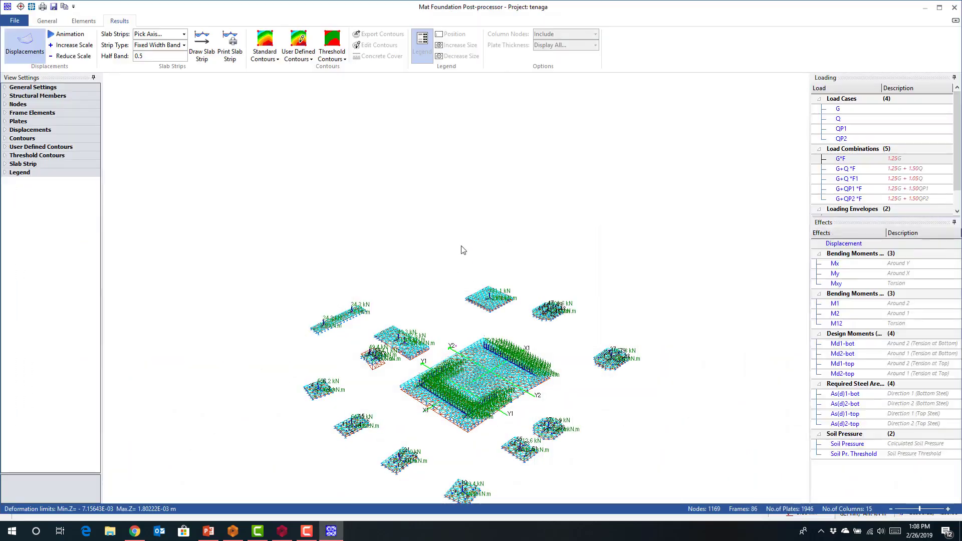
middle_click_drag(479, 368, 479, 257)
scroll(483, 251, "up", 4)
scroll(481, 250, "up", 5)
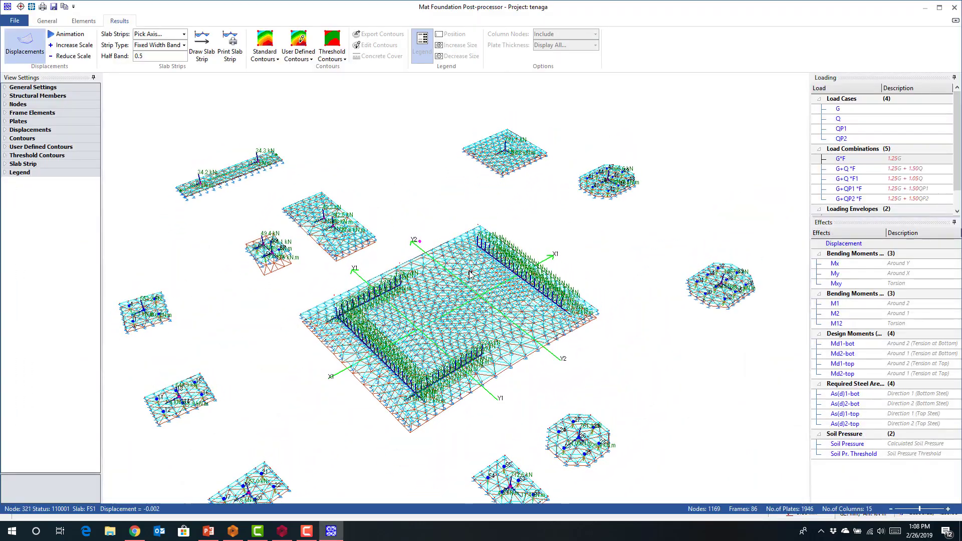
middle_click_drag(477, 252, 449, 242)
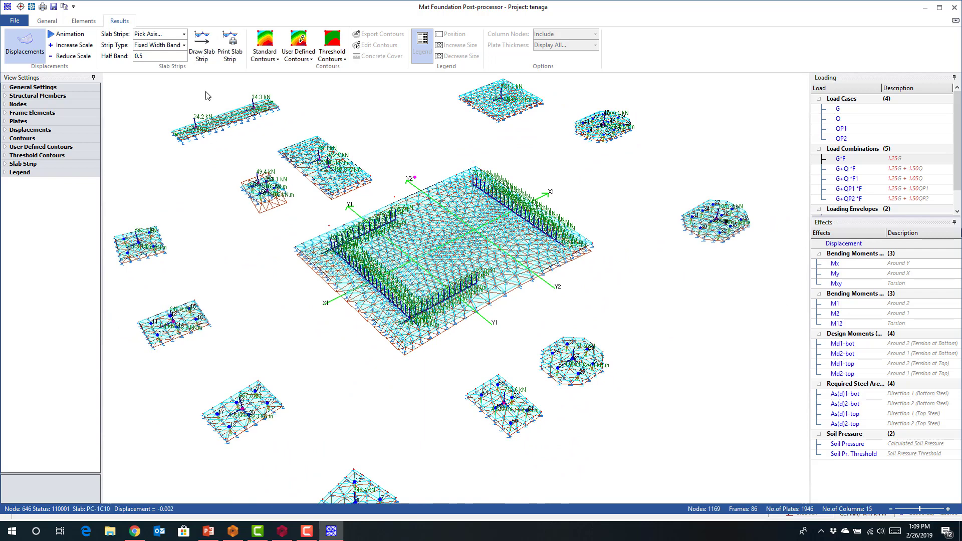
left_click(265, 42)
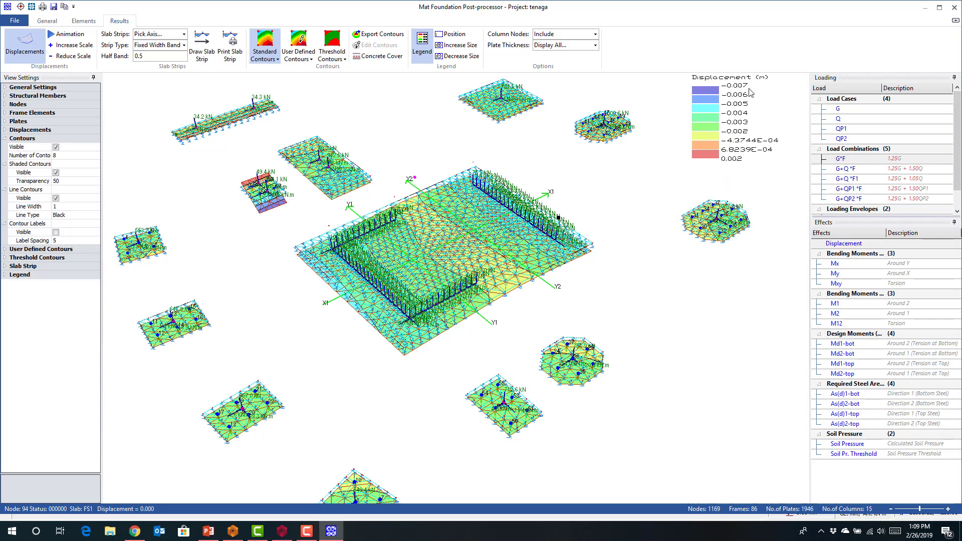
mouse_move(558, 232)
middle_mouse_down()
mouse_move(561, 251)
mouse_move(564, 220)
mouse_move(557, 227)
middle_mouse_up()
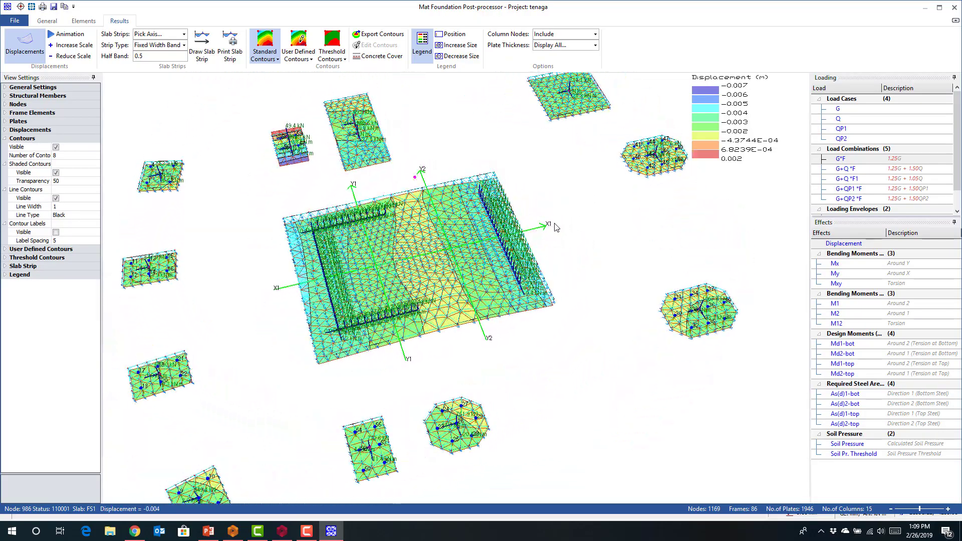
Switch to slab strip drawing in plan and examine the raft's Mx, My, Mxy, M1 and M2 bending moment contours.
left_click(202, 45)
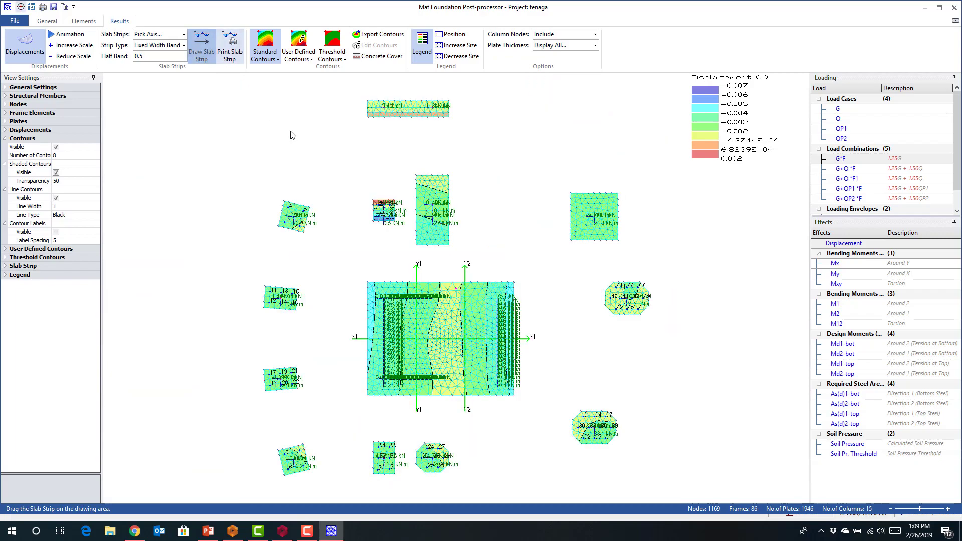
scroll(429, 357, "up", 3)
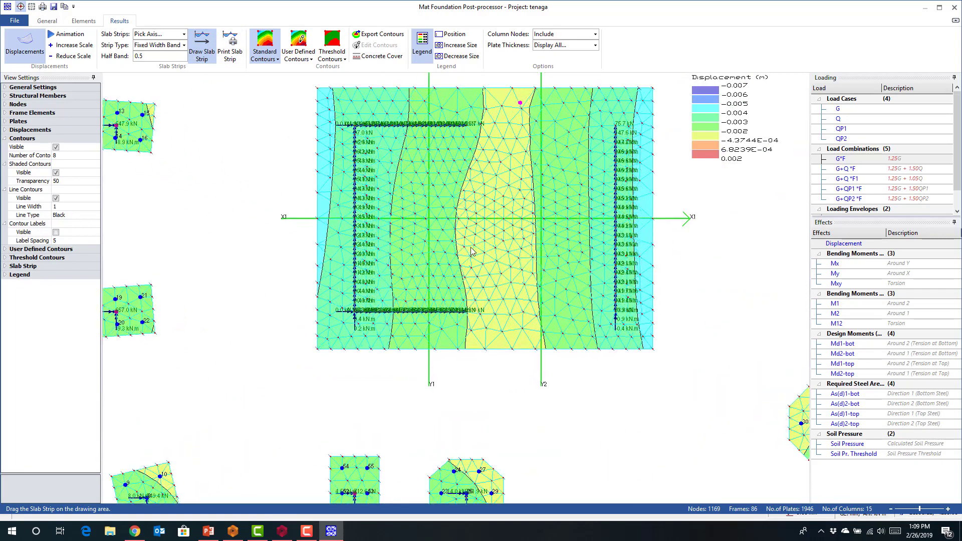
scroll(468, 249, "up", 2)
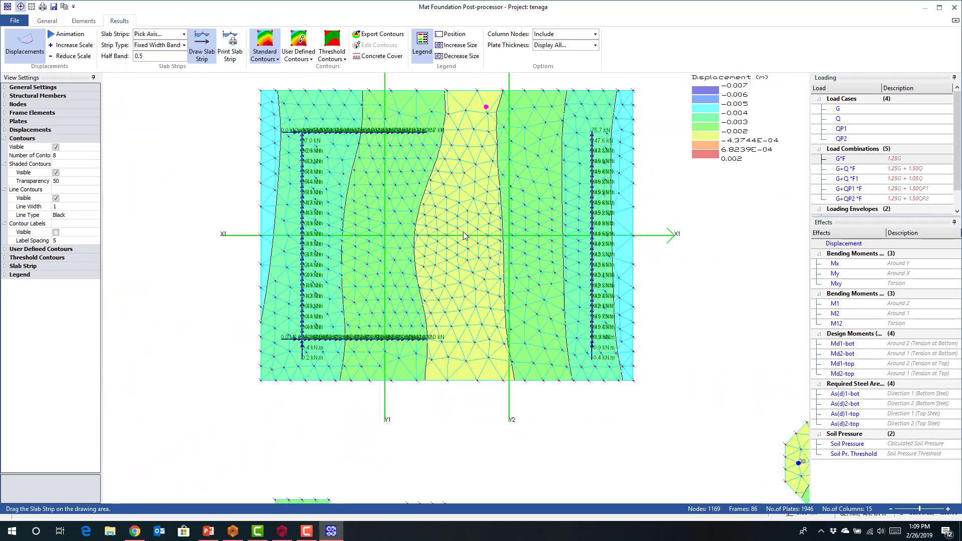
scroll(464, 239, "down", 2)
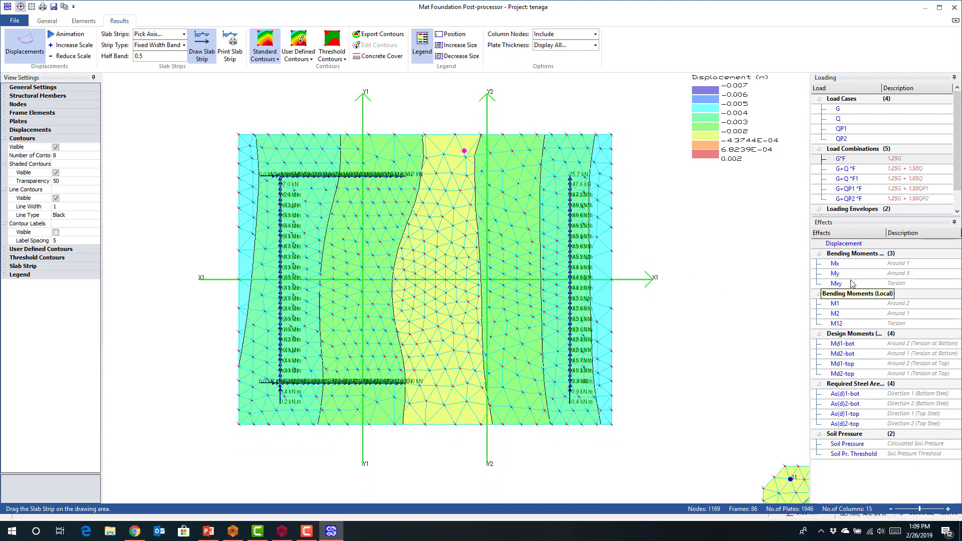
left_click(834, 264)
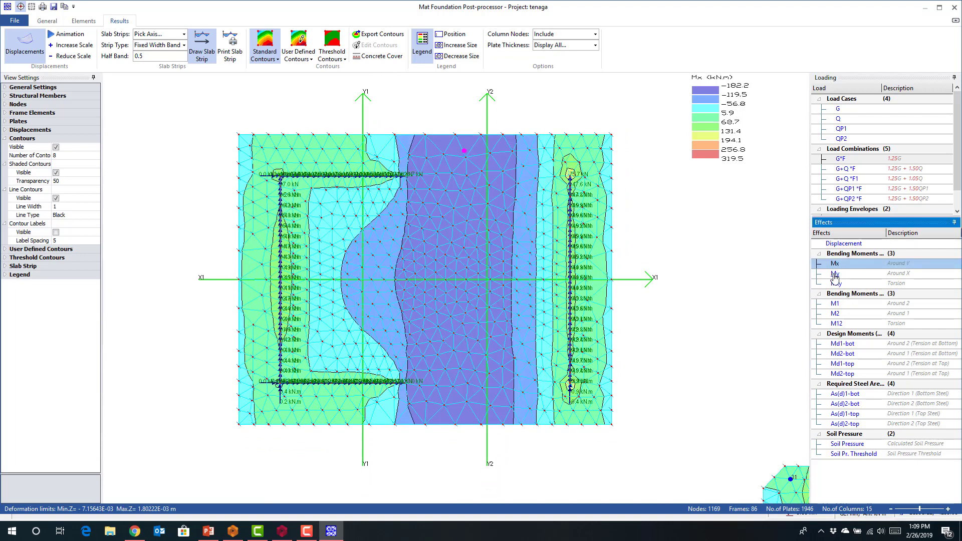
left_click(835, 276)
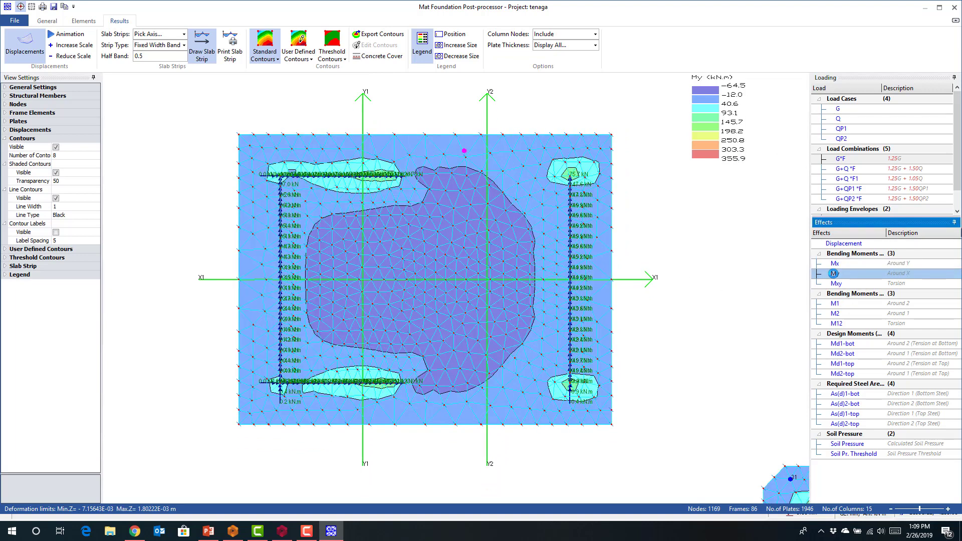
left_click(836, 284)
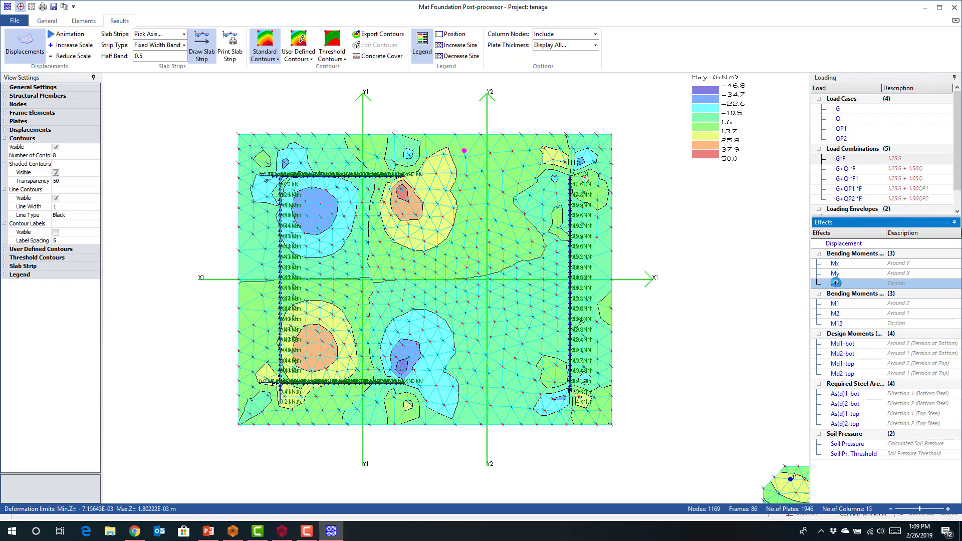
left_click(835, 303)
left_click(836, 314)
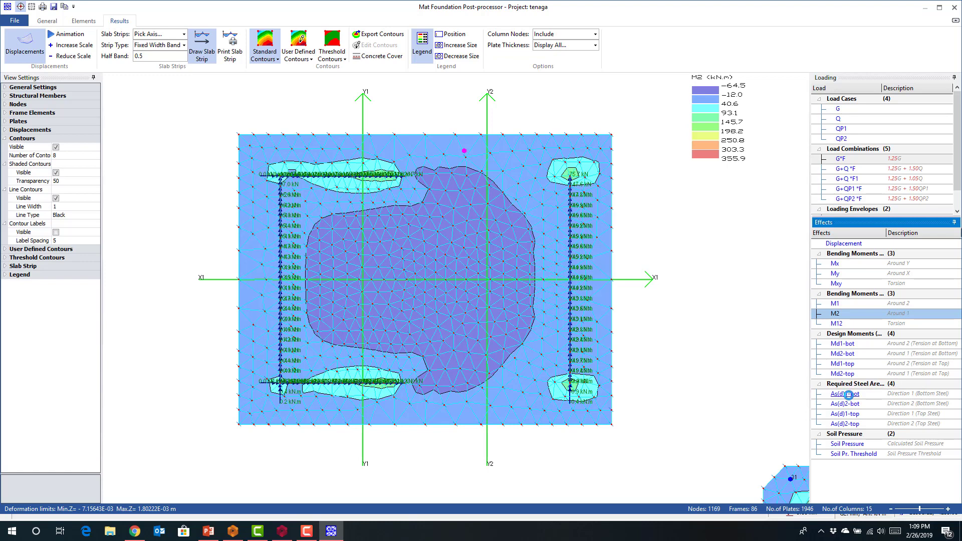
Examine the raft's required steel area contours for bottom and top reinforcement in directions 1 and 2.
left_click(849, 397)
left_click(846, 404)
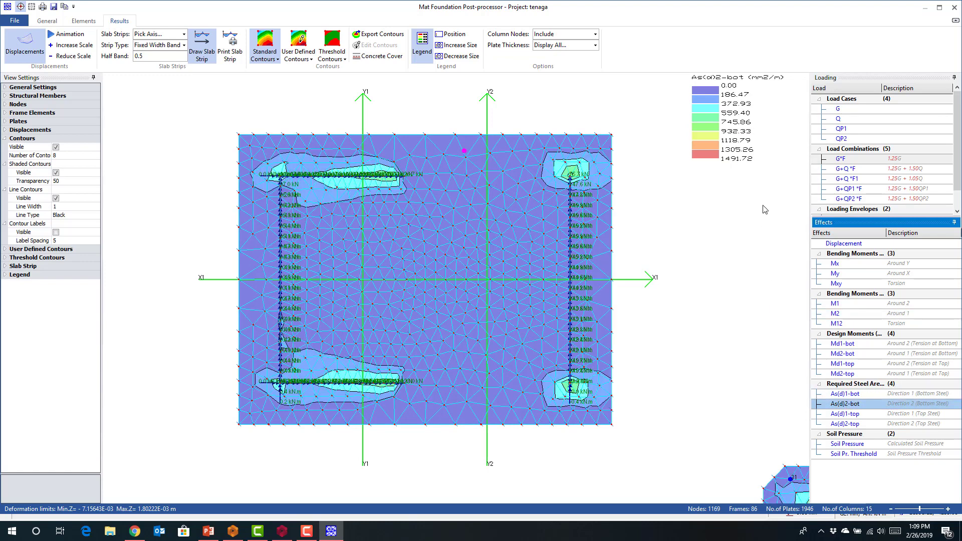
left_click(845, 414)
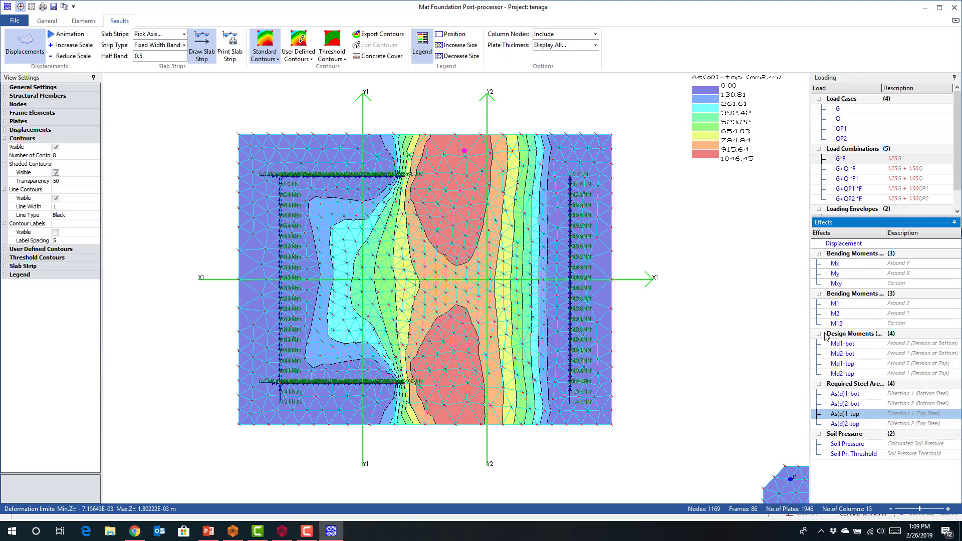
left_click(845, 424)
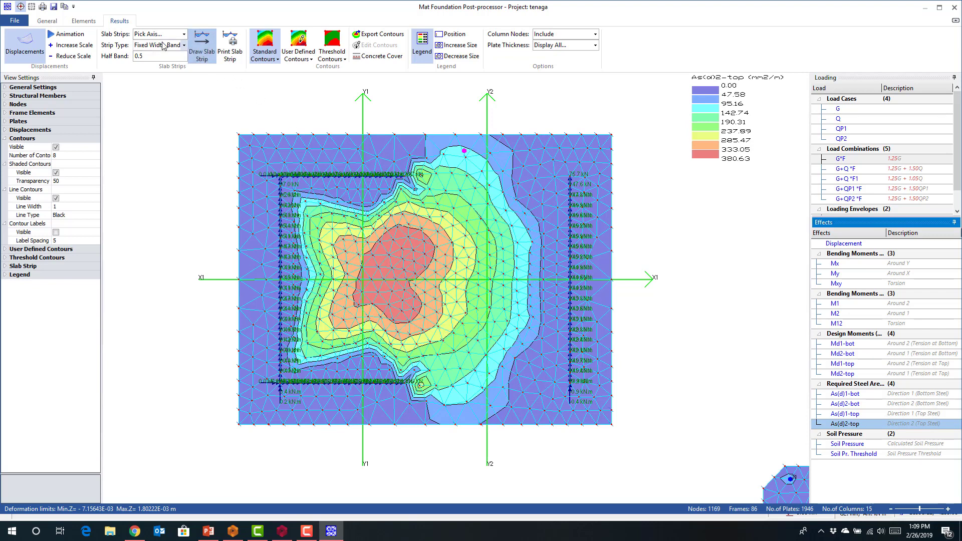
Plot slab strip Y1 and review its displacement, moment, design moment and required steel area diagrams.
left_click(183, 33)
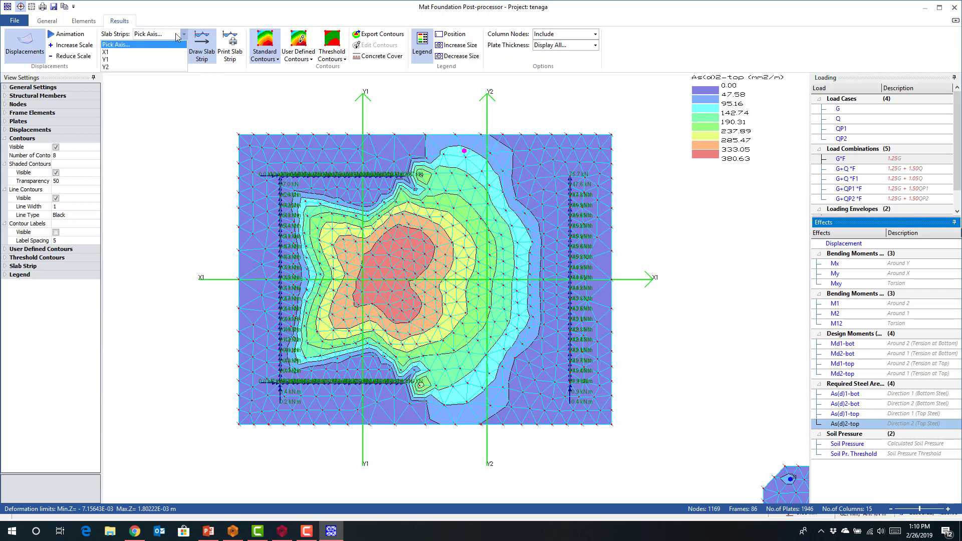
left_click(126, 60)
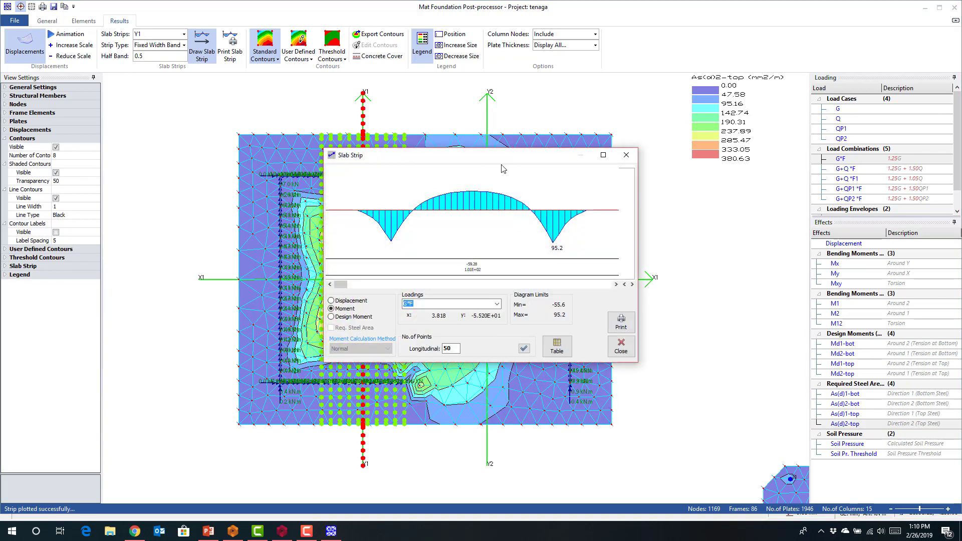
left_click_drag(469, 157, 585, 160)
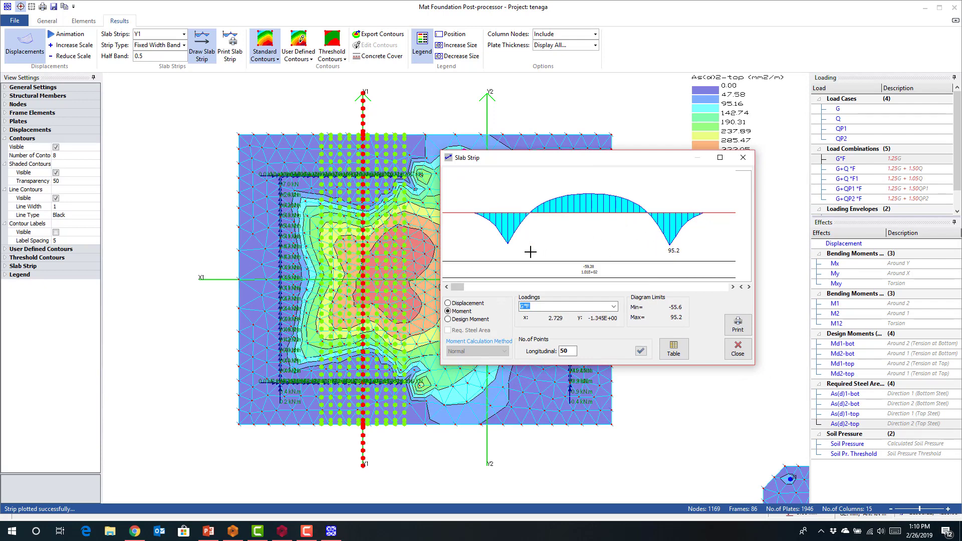
left_click(449, 304)
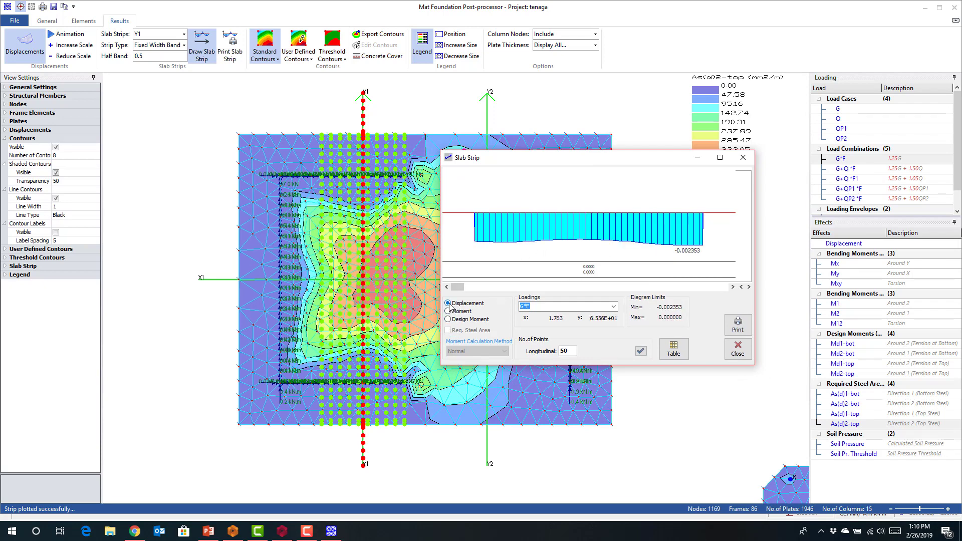
left_click(449, 312)
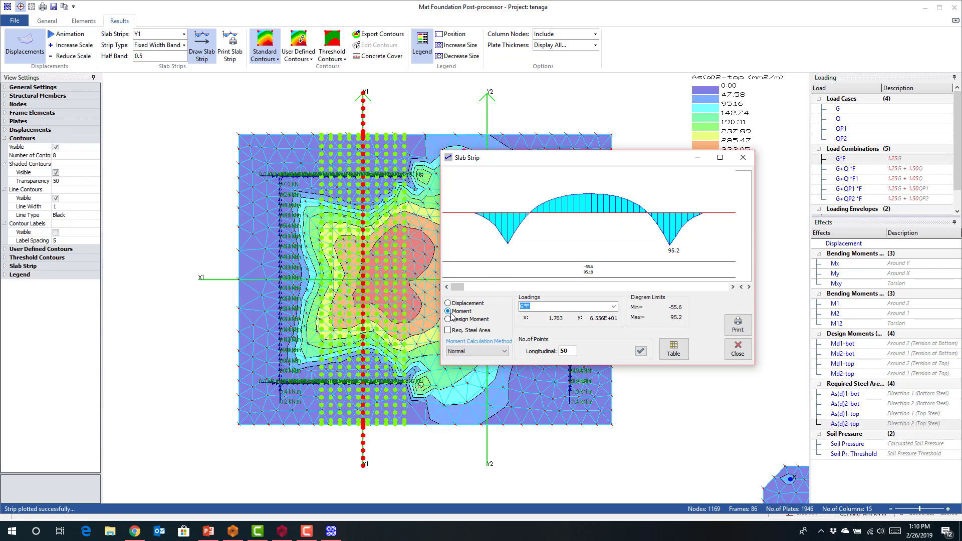
left_click(449, 321)
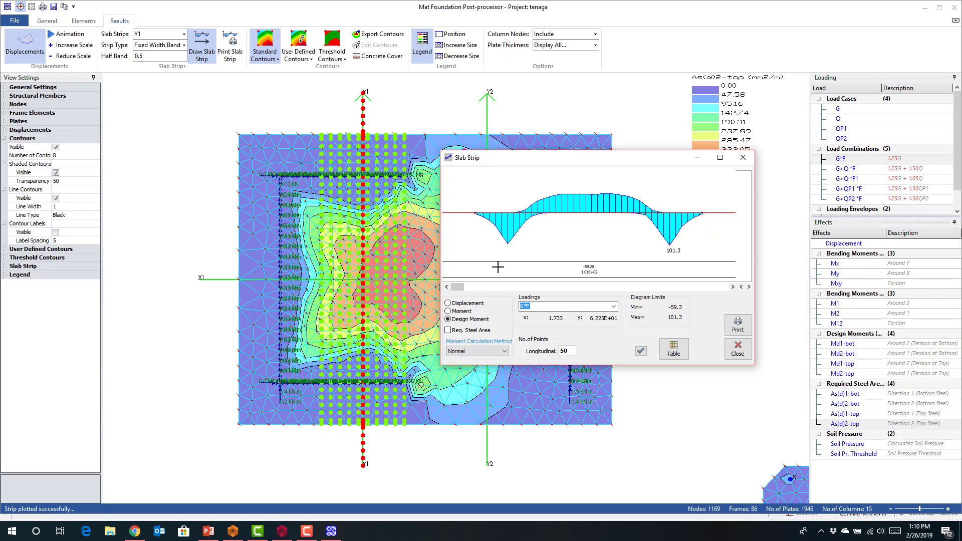
left_click(448, 331)
left_click(737, 348)
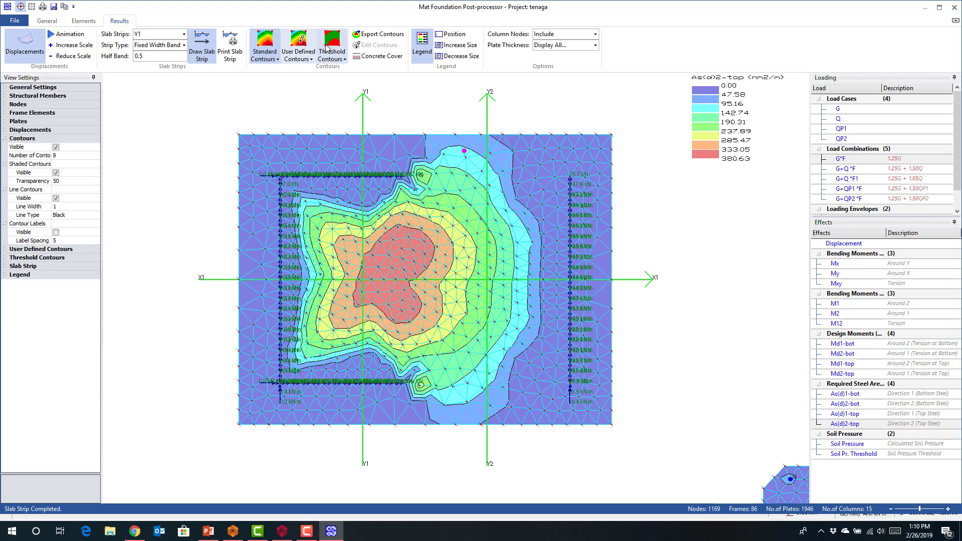
Examine the raft's soil pressure with user-defined contours and with threshold contours.
left_click(298, 43)
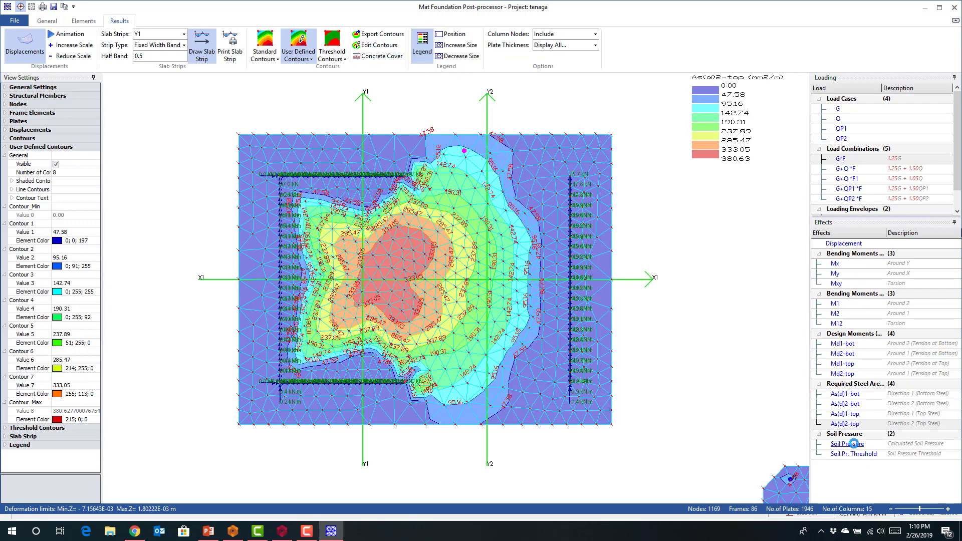
left_click(851, 444)
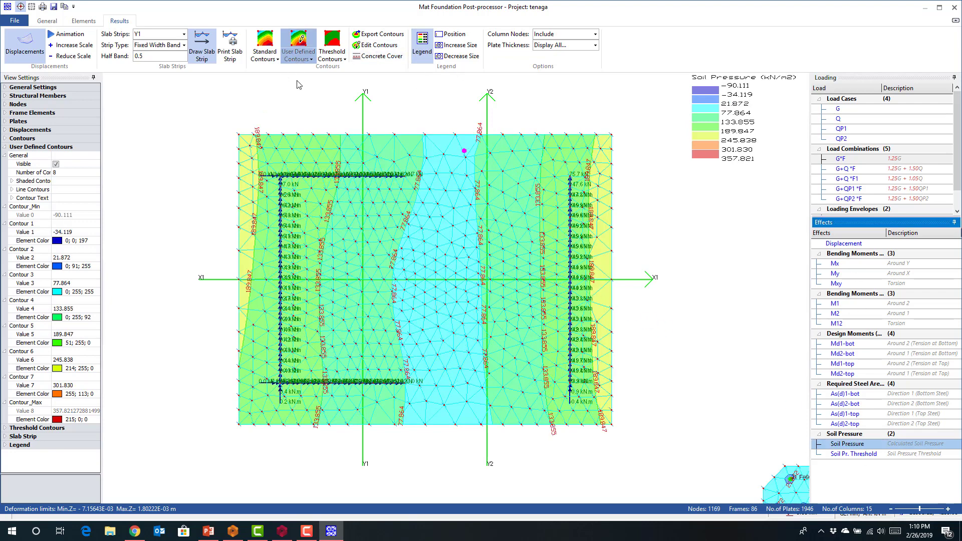
left_click(332, 44)
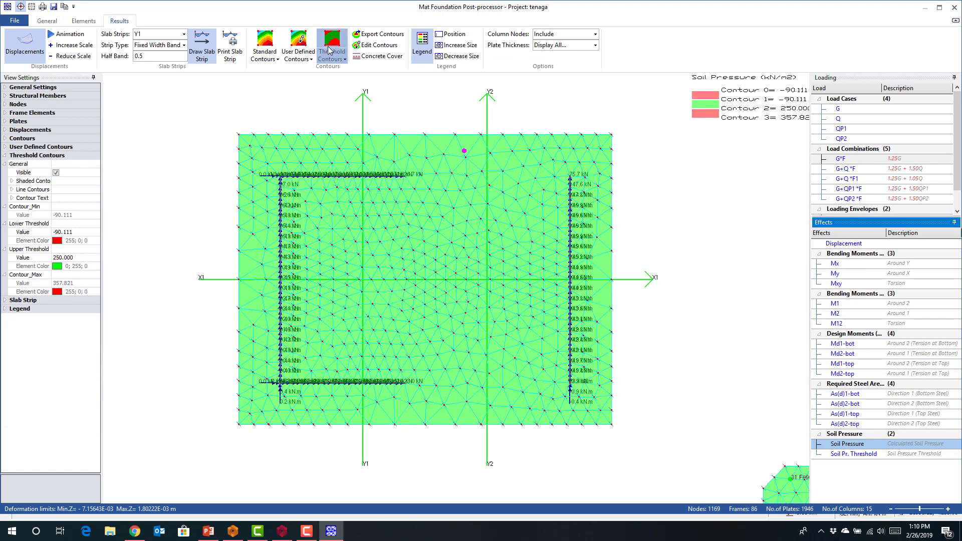
Return the soil pressure display to user-defined contours and open the custom contour settings.
left_click(300, 44)
left_click(380, 45)
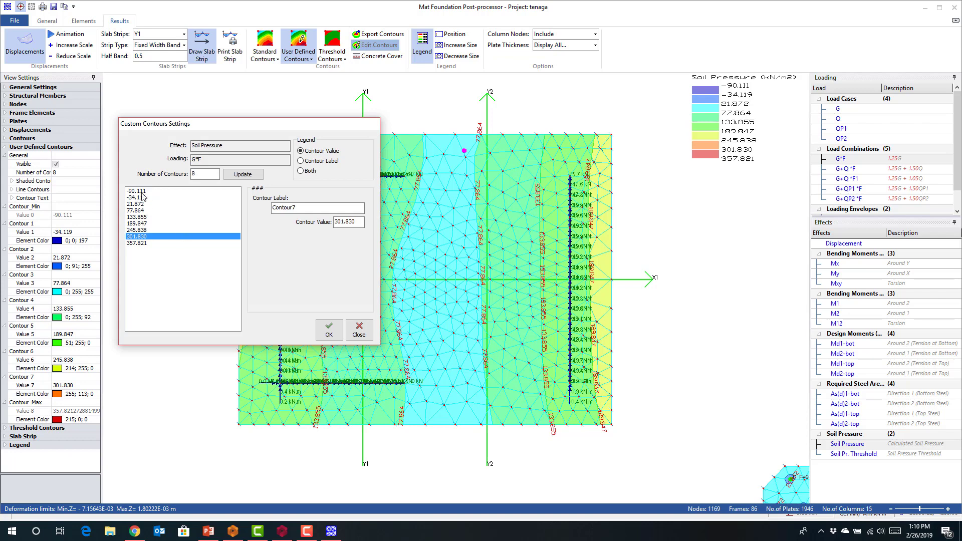
Switch the soil pressure plot from user defined to threshold contours and set the maximum limit to 300.
left_click(359, 331)
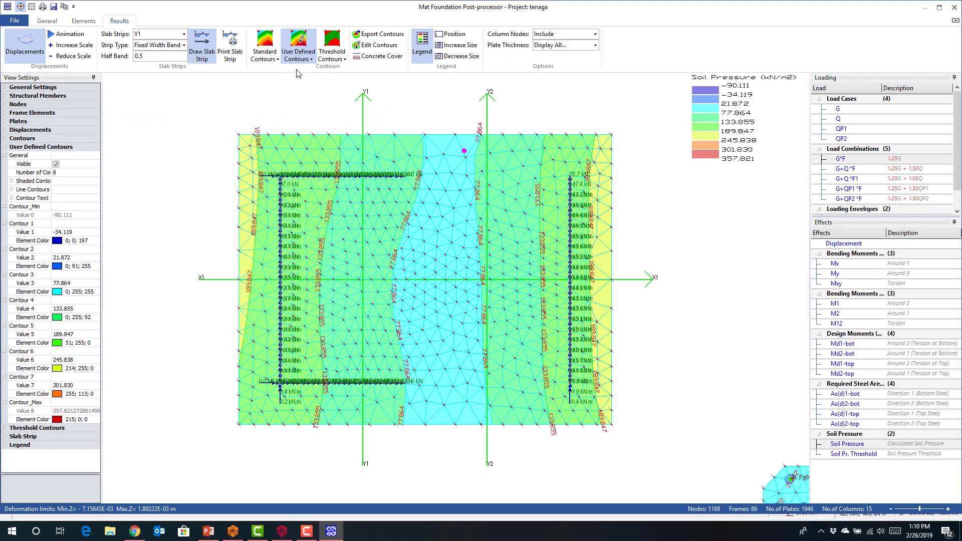
left_click(332, 43)
left_click(371, 49)
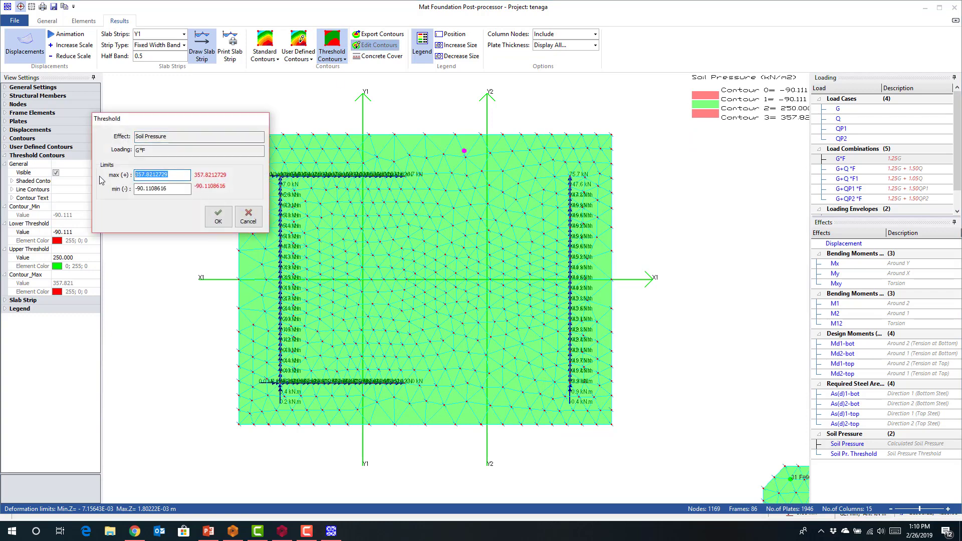
type("300")
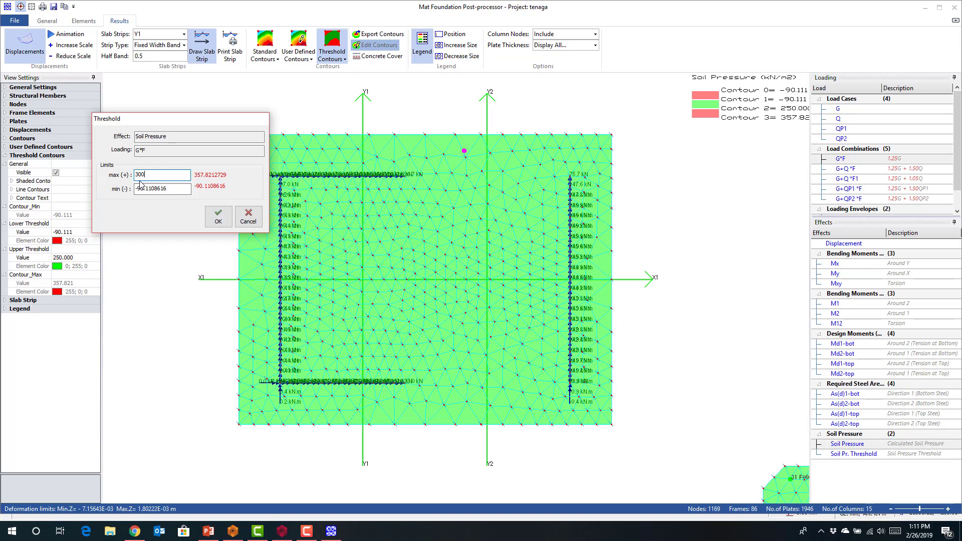
left_click(218, 217)
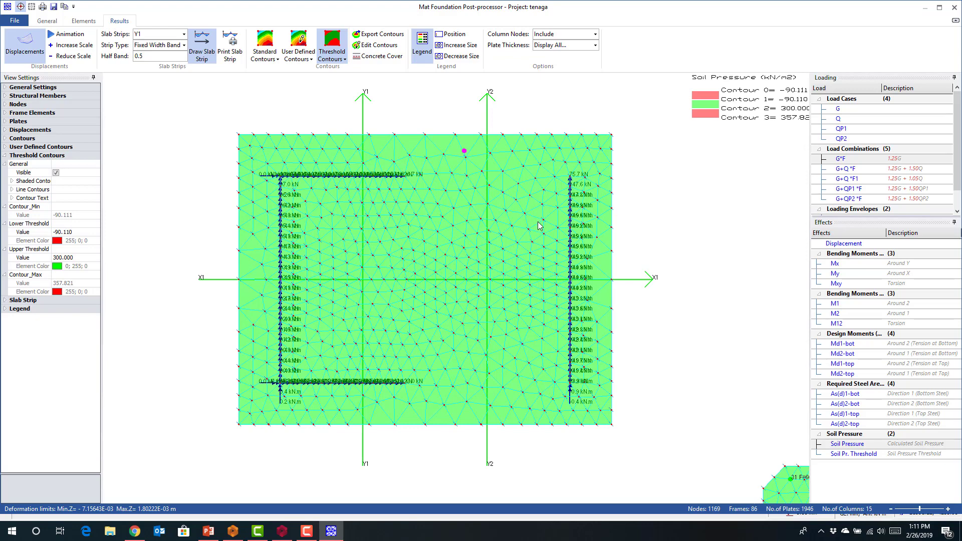
Examine the soil pressure threshold contours over the mat foundation and the surrounding footings and pile caps.
scroll(536, 223, "down", 2)
scroll(536, 222, "up", 1)
scroll(537, 222, "down", 1)
scroll(536, 222, "up", 2)
scroll(551, 202, "down", 2)
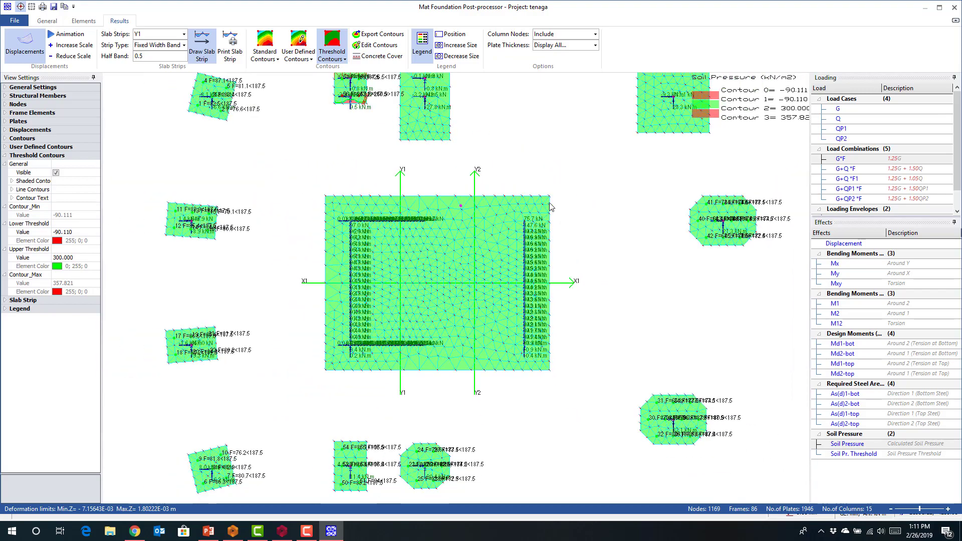
scroll(404, 138, "up", 2)
scroll(419, 196, "up", 1)
scroll(419, 196, "up", 2)
scroll(429, 100, "down", 1)
middle_click_drag(536, 226, 429, 167)
scroll(477, 127, "down", 1)
scroll(440, 168, "up", 1)
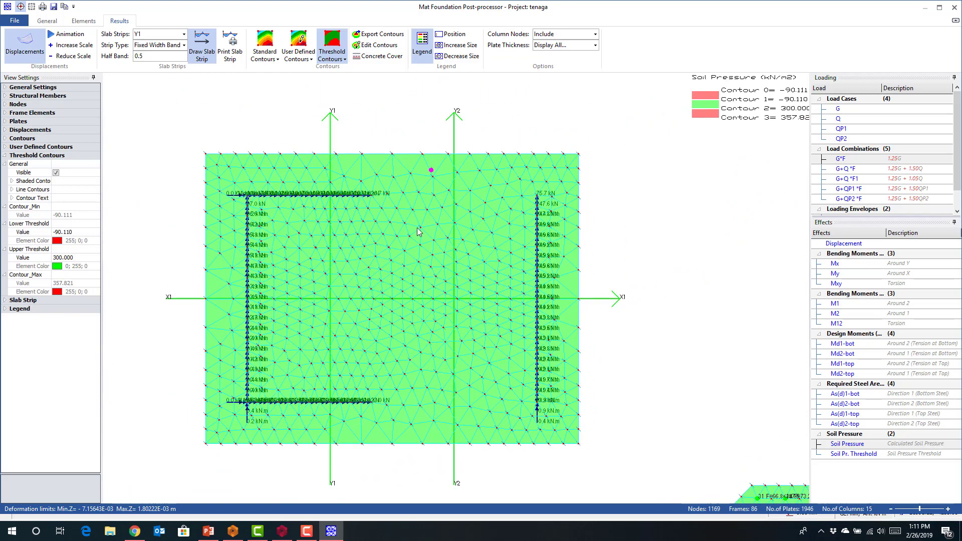
Exit the post-processor, transferring the slab strip FE results with column and wall results included and plate torsion effects considered, and close the floor analysis.
left_click(955, 8)
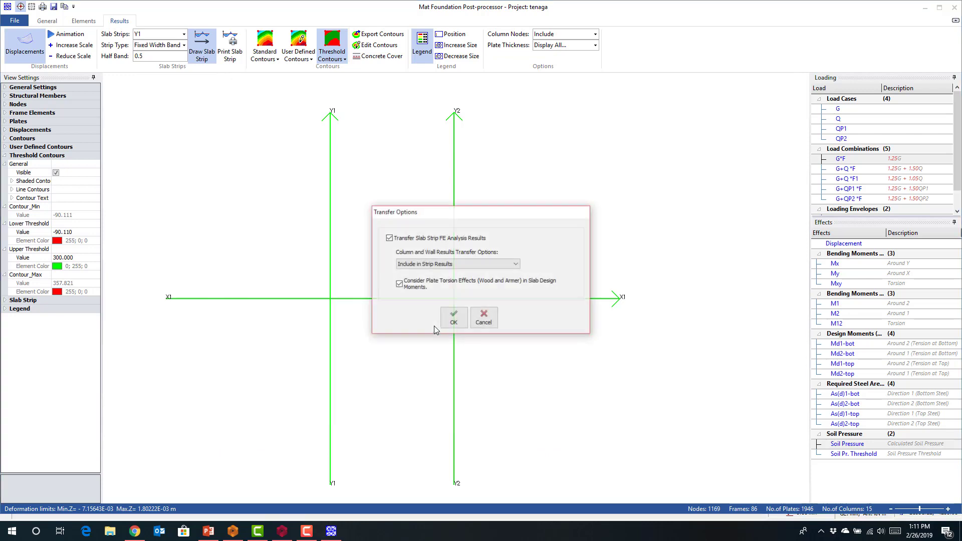
left_click(454, 318)
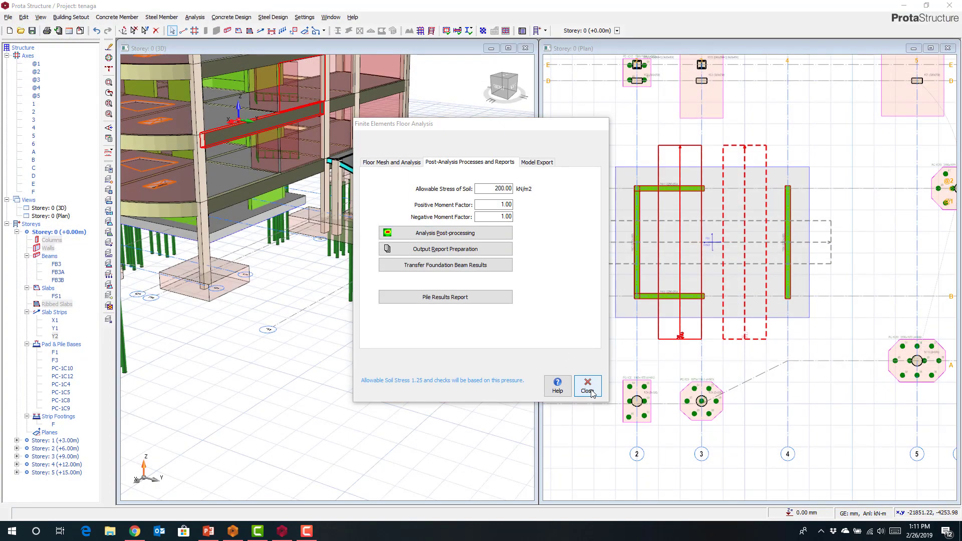
left_click(587, 386)
Update the steel bars for the mat foundation's slab strips.
scroll(722, 202, "up", 3)
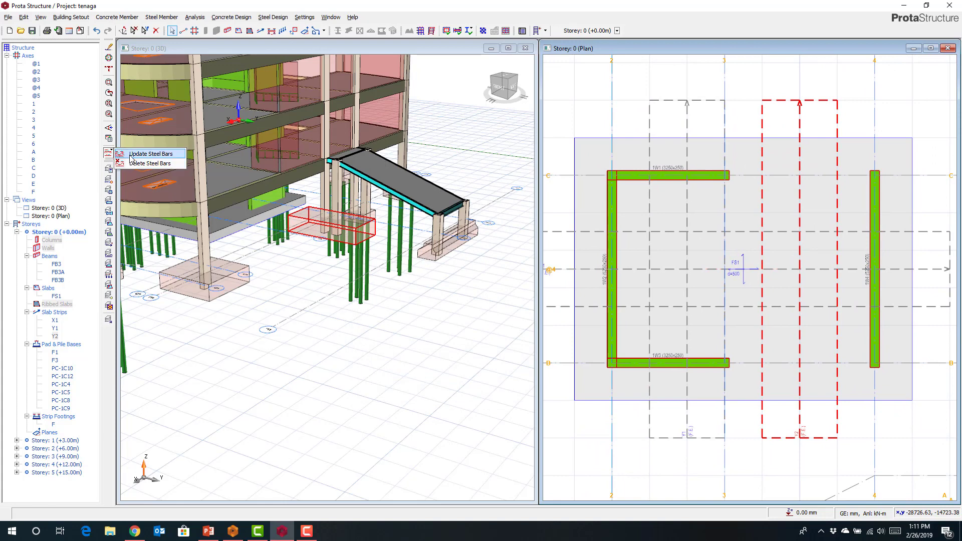
left_click(720, 255)
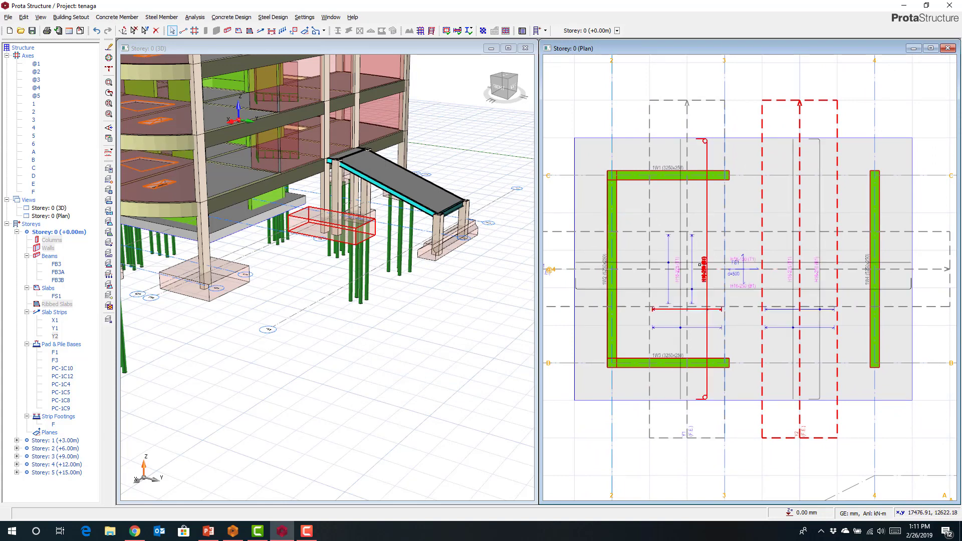
Examine the top and bottom steel bar labels along the slab strips on the mat foundation plan.
scroll(697, 265, "up", 5)
scroll(671, 316, "down", 4)
scroll(705, 276, "up", 2)
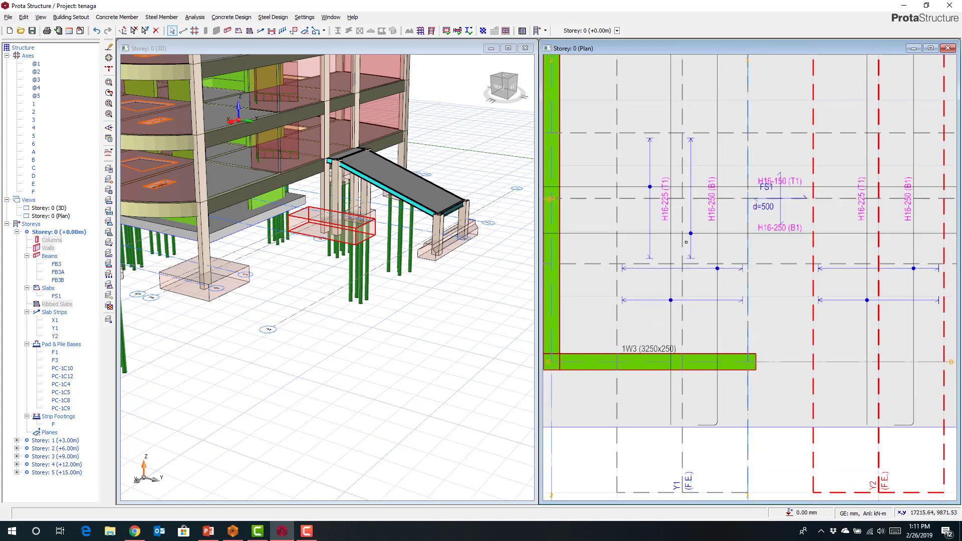
scroll(687, 332, "down", 2)
scroll(748, 288, "up", 3)
middle_click_drag(813, 298, 741, 292)
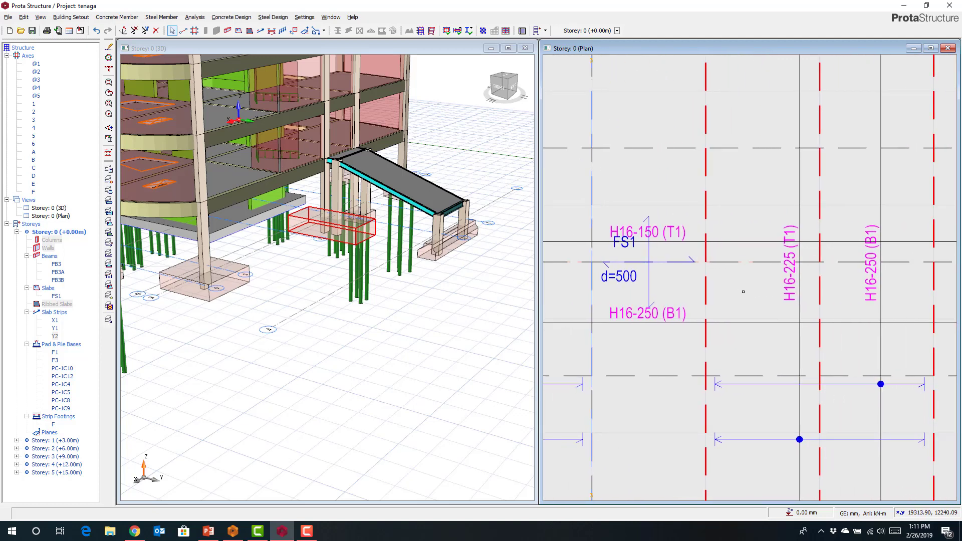
scroll(742, 291, "down", 4)
scroll(743, 292, "down", 3)
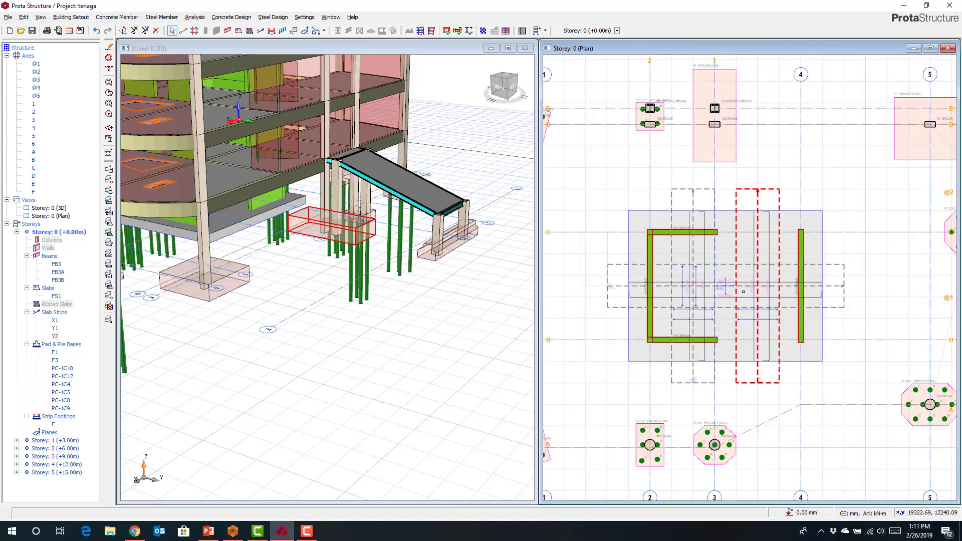
Select the whole mat foundation with its walls and strips in plan and open the Column and Wall Punching Check.
middle_click_drag(669, 299, 694, 285)
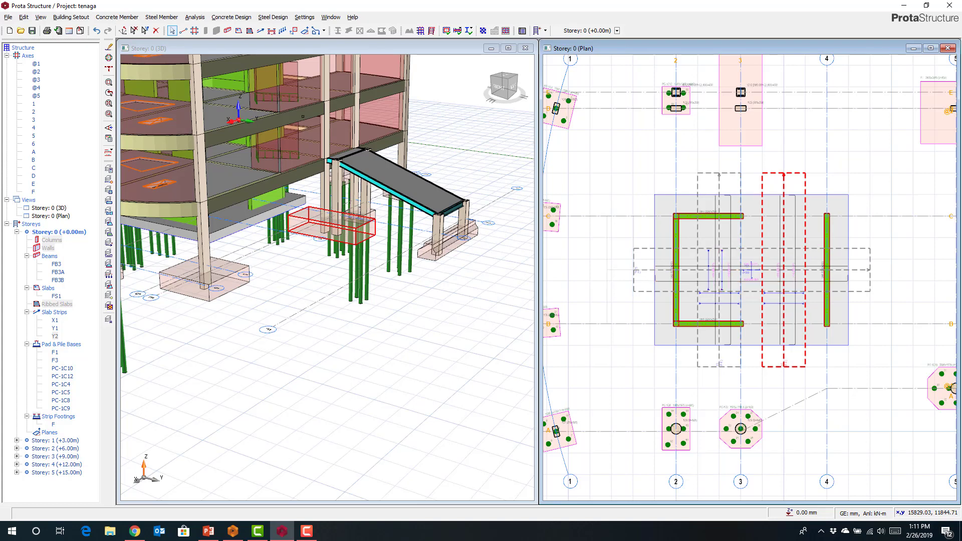
scroll(745, 240, "up", 2)
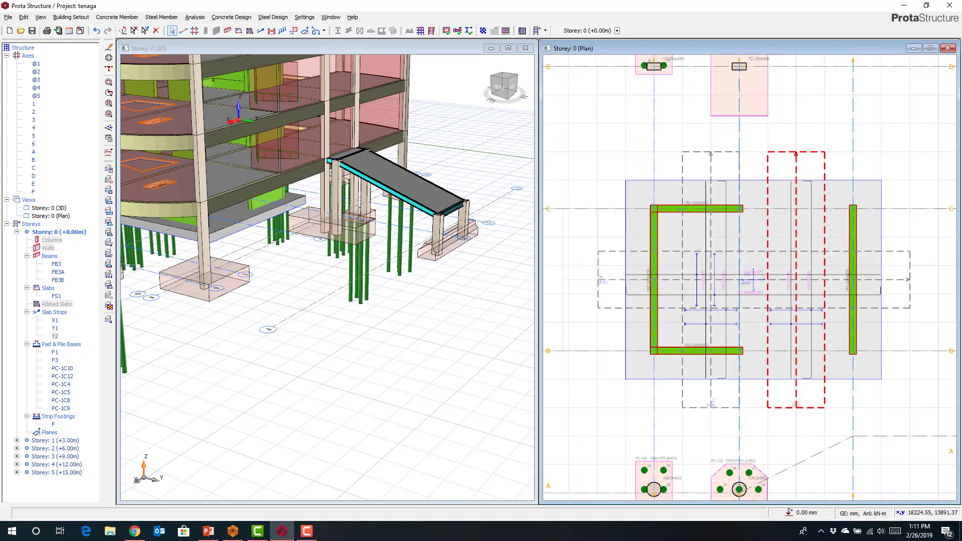
left_click_drag(583, 142, 934, 410)
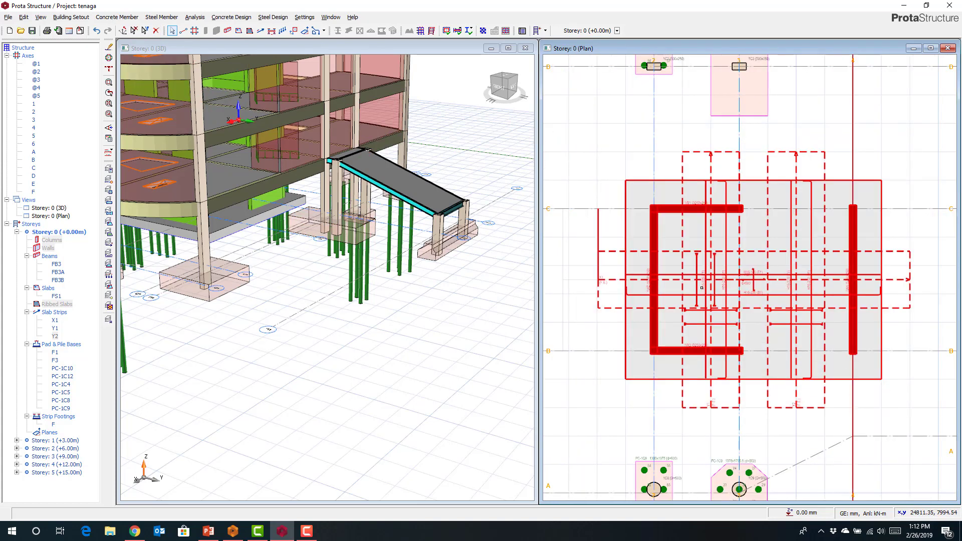
left_click(239, 20)
left_click(259, 99)
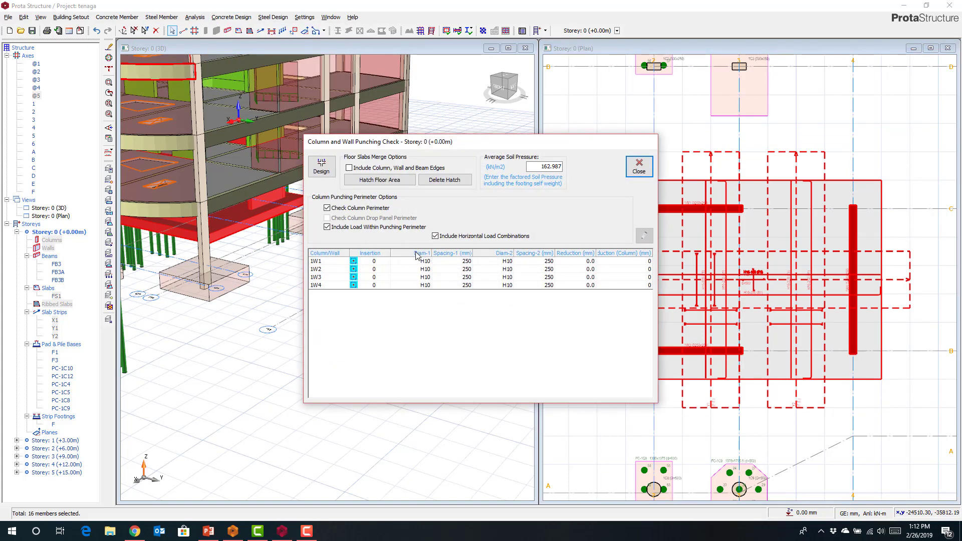
Set the Diam-1 bar size to 16 for all four walls in the punching check table.
left_click(418, 253)
left_click(427, 261)
left_click(408, 289)
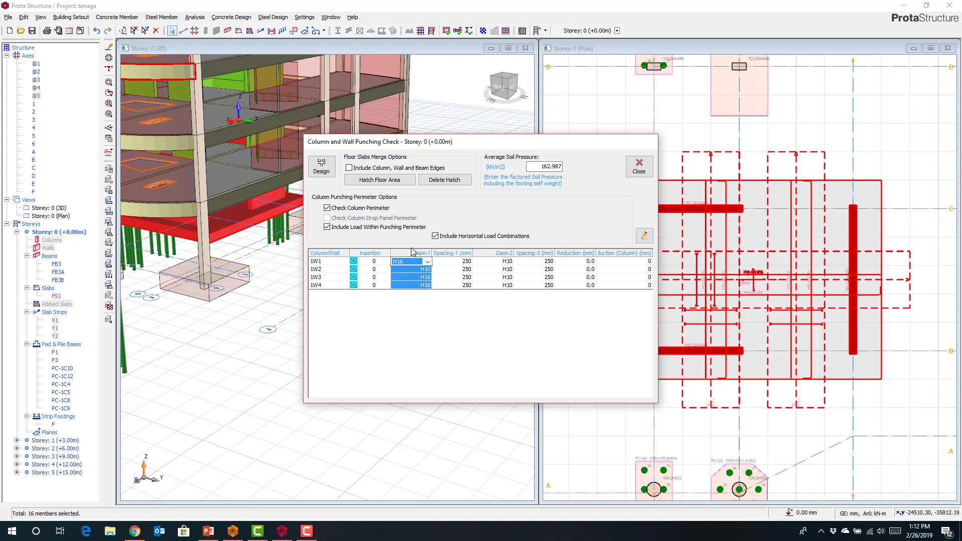
left_click(644, 236)
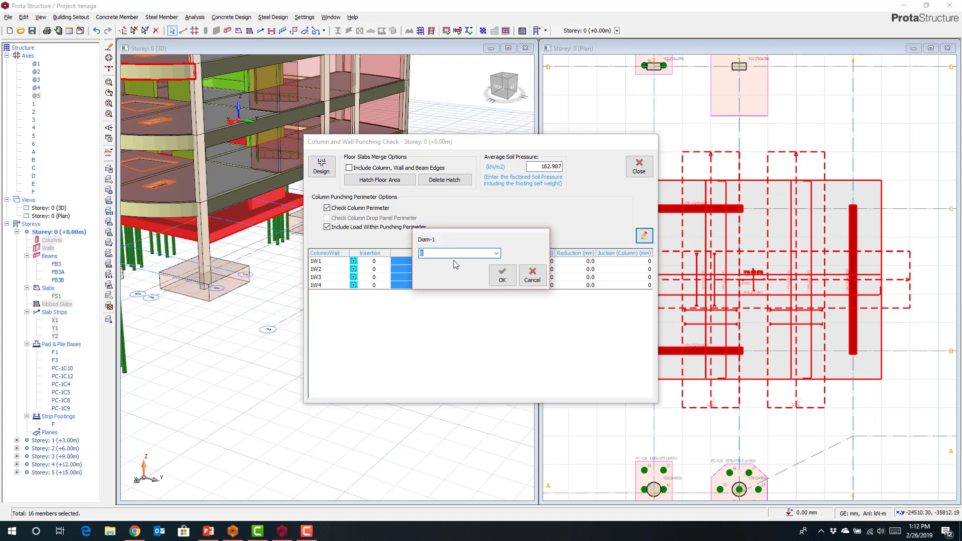
left_click(497, 253)
type("16")
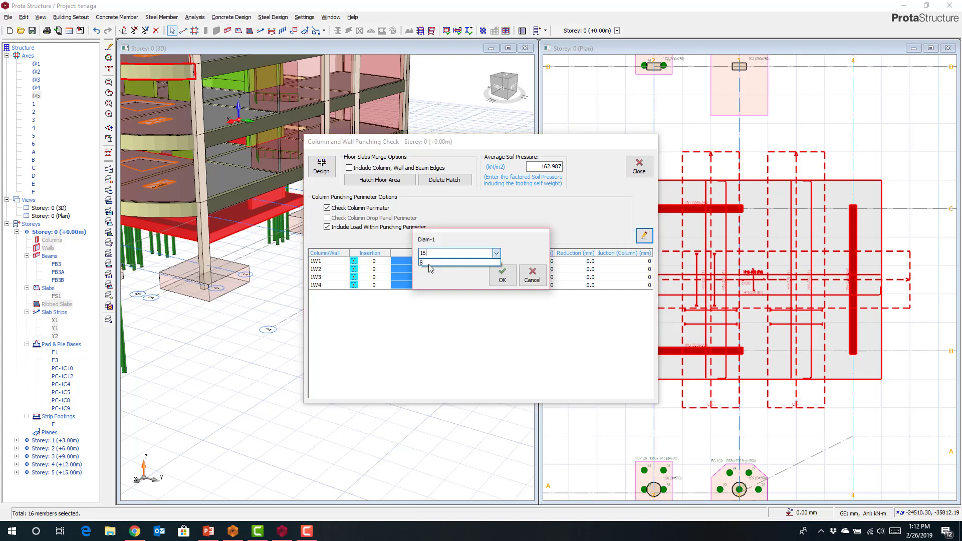
key("Return")
left_click(503, 275)
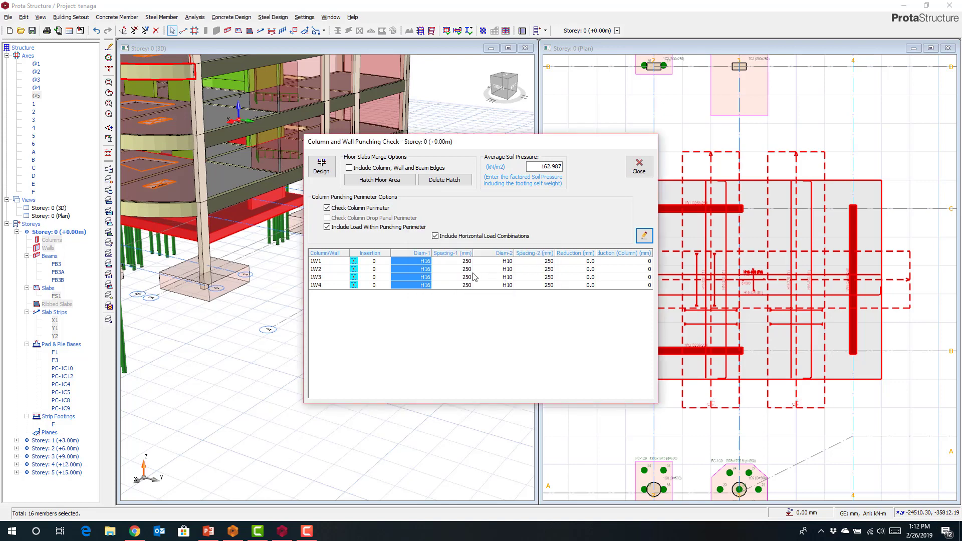
Set the Diam-2 bar size to 16 for all four walls and run the punching design.
left_click(503, 254)
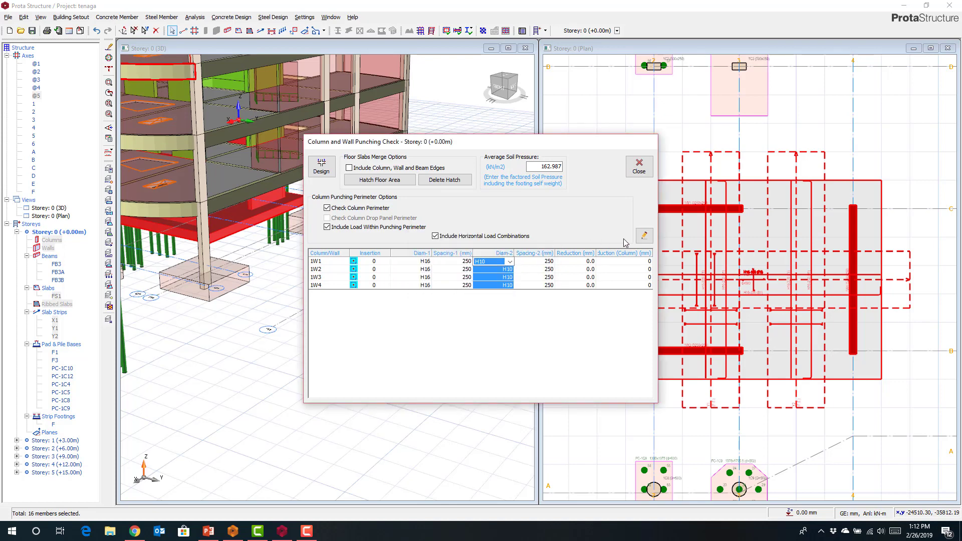
left_click(645, 235)
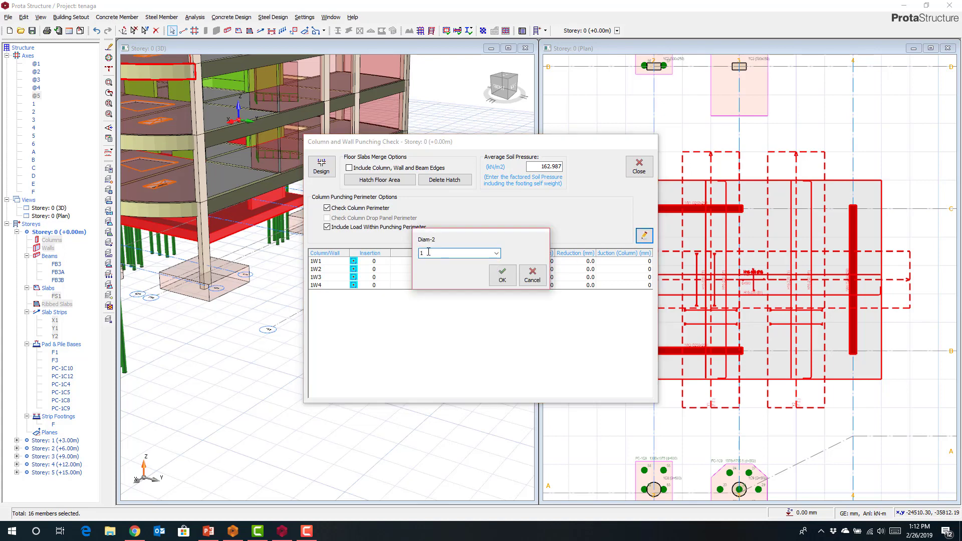
left_click(502, 276)
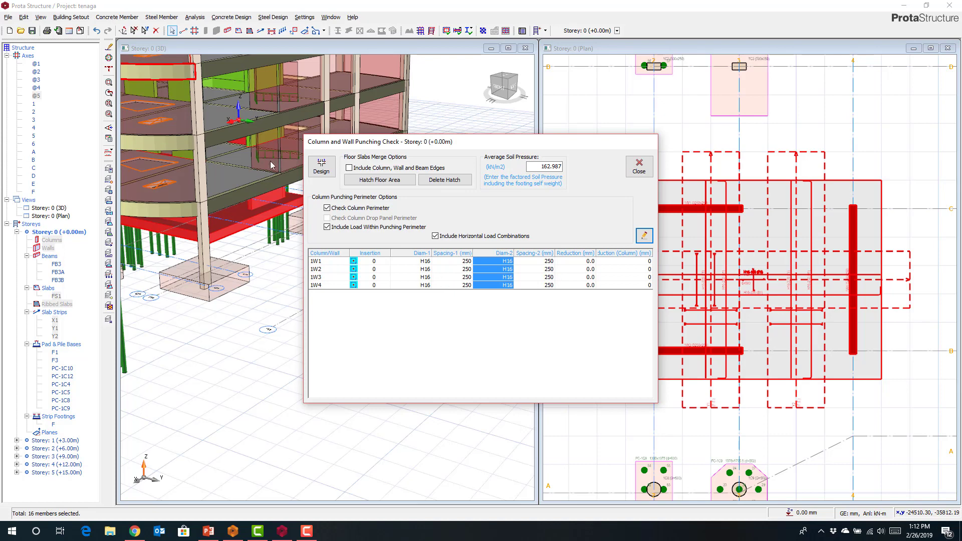
left_click(319, 169)
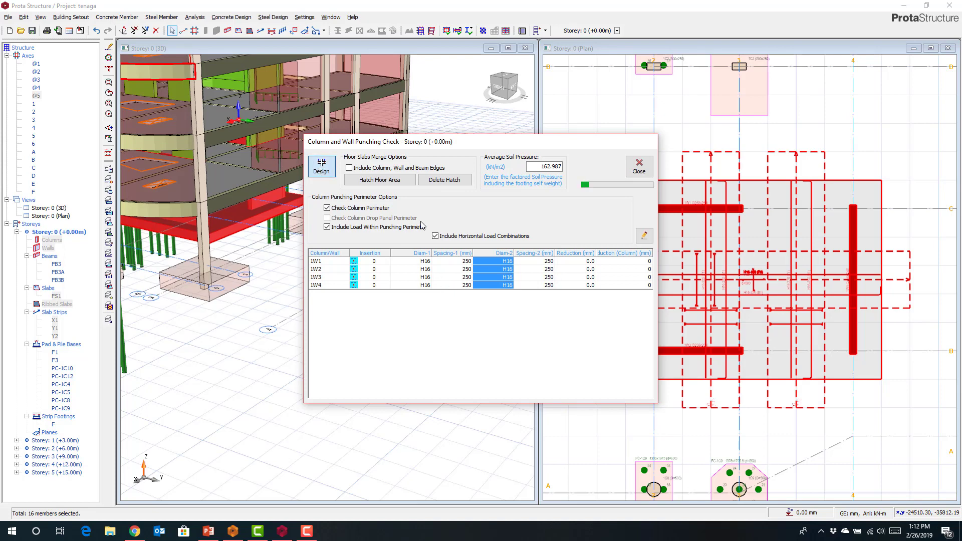
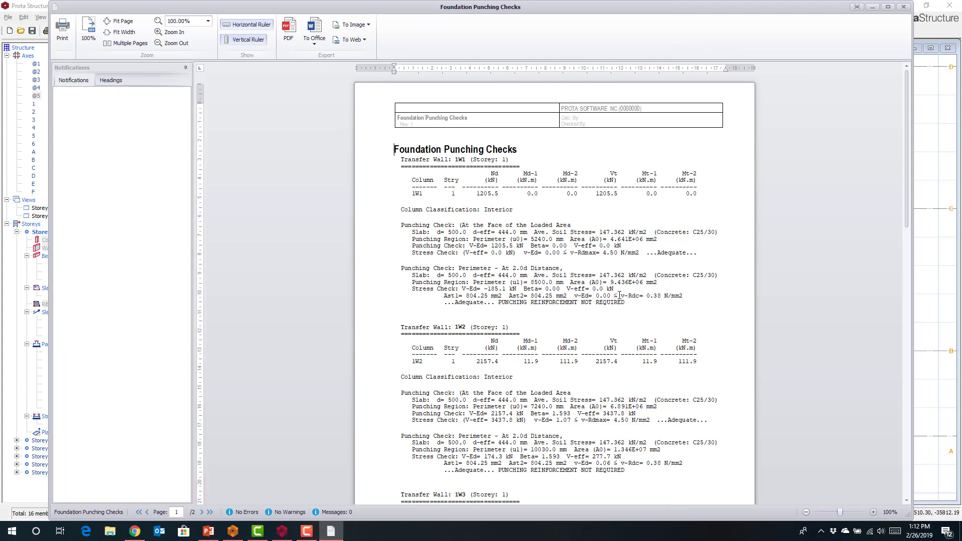
Review the Foundation Punching Checks report for walls 1W1 to 1W4, close the check, and view the punching perimeters in plan.
scroll(619, 296, "up", 4, "ctrl")
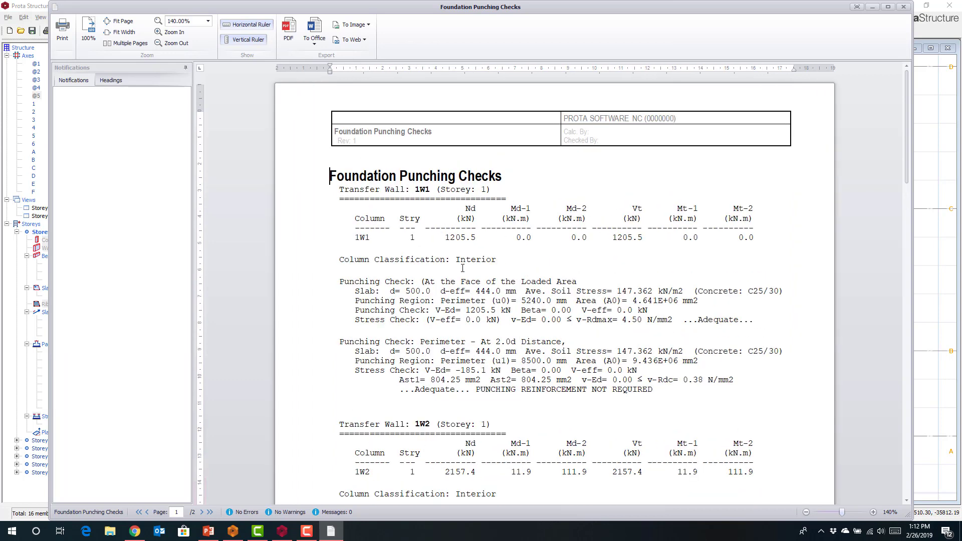
scroll(525, 294, "down", 2)
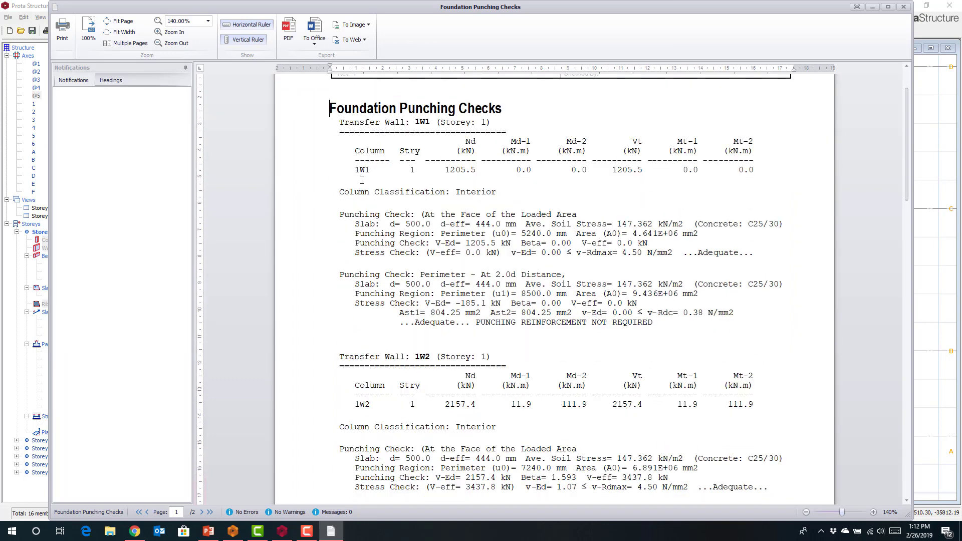
scroll(676, 260, "down", 6)
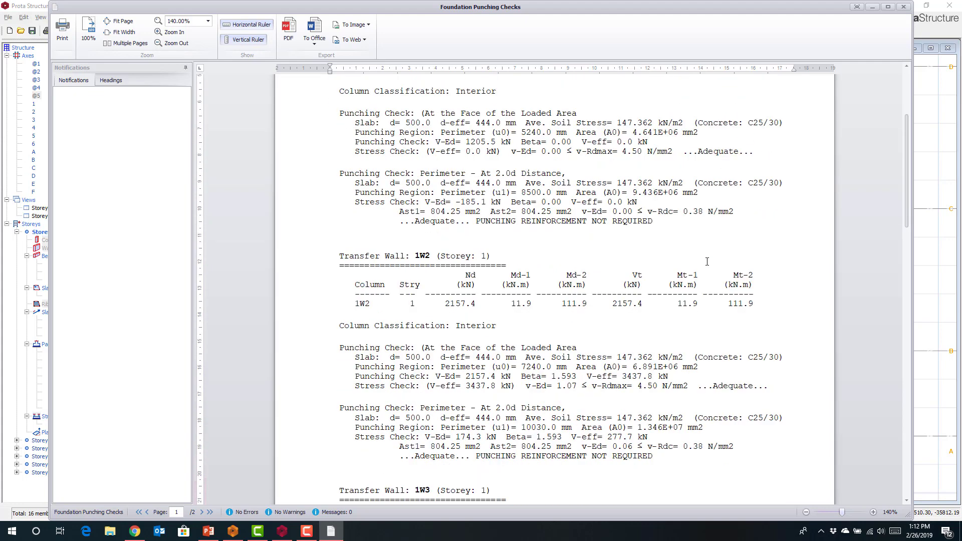
scroll(582, 270, "down", 1)
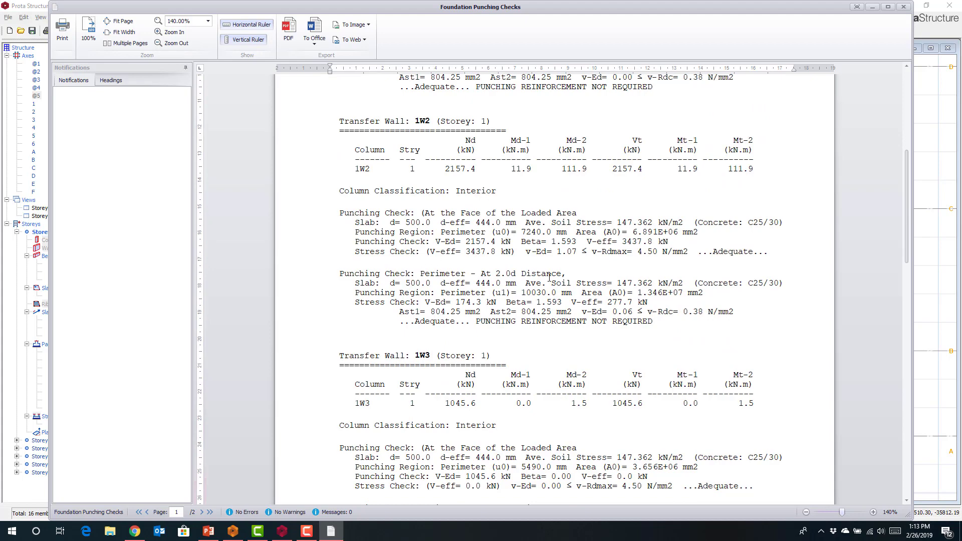
scroll(549, 277, "down", 10)
scroll(549, 277, "down", 8)
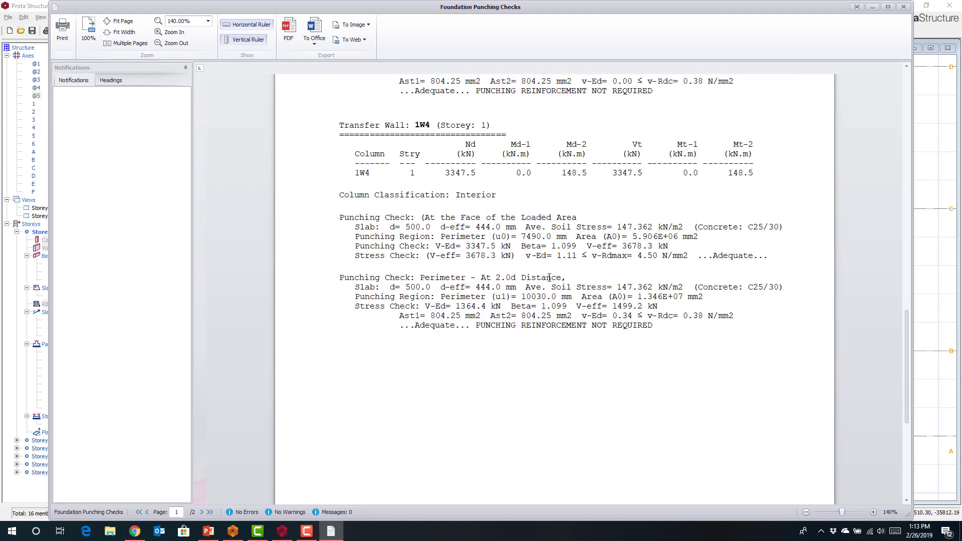
scroll(550, 277, "up", 20)
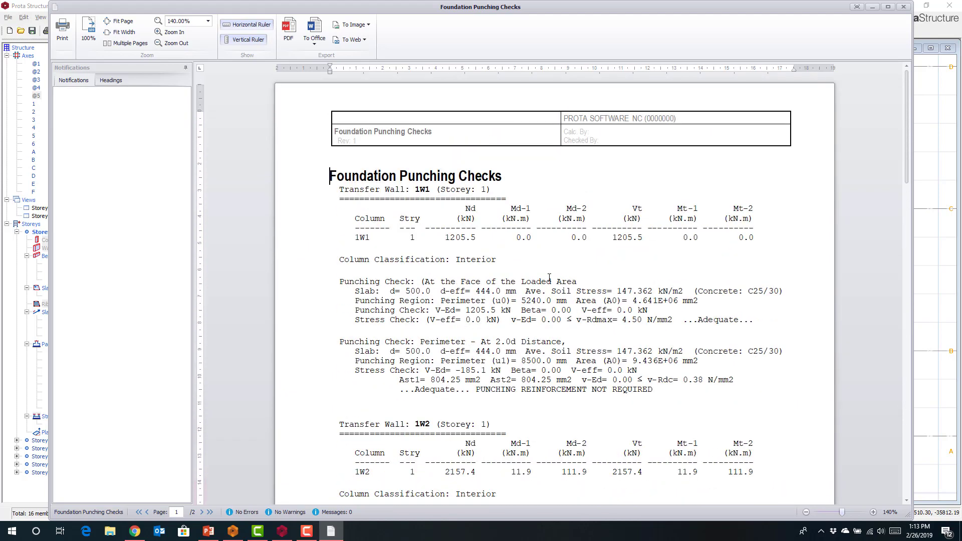
left_click(903, 7)
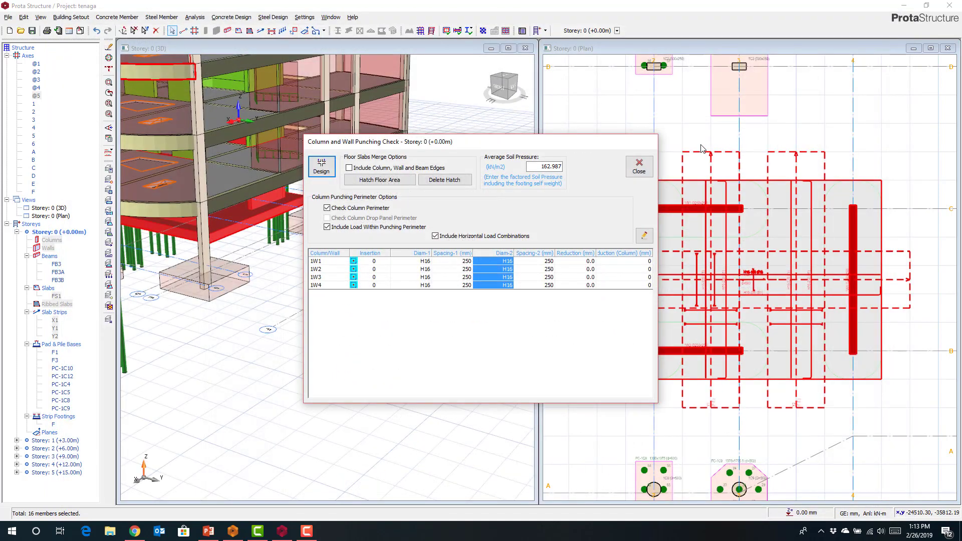
left_click(639, 167)
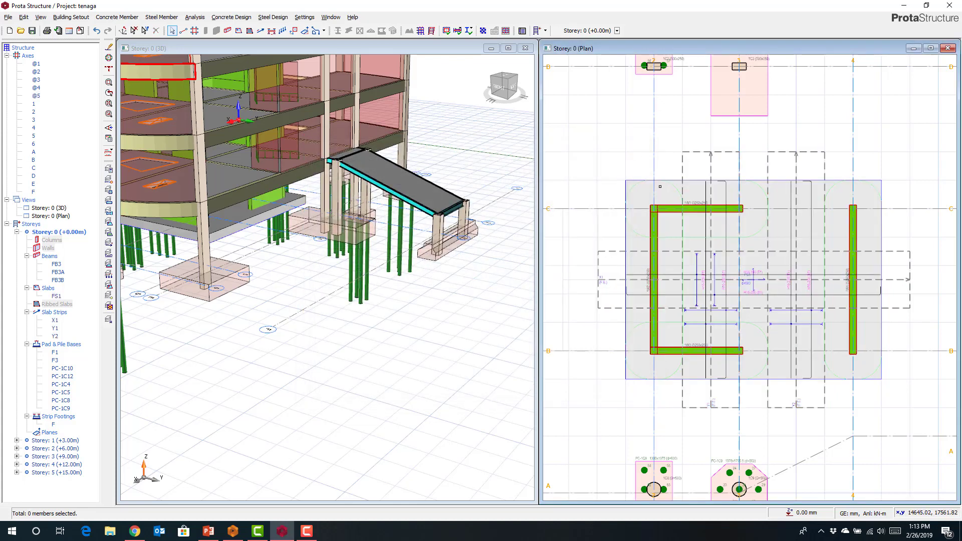
scroll(741, 243, "up", 2)
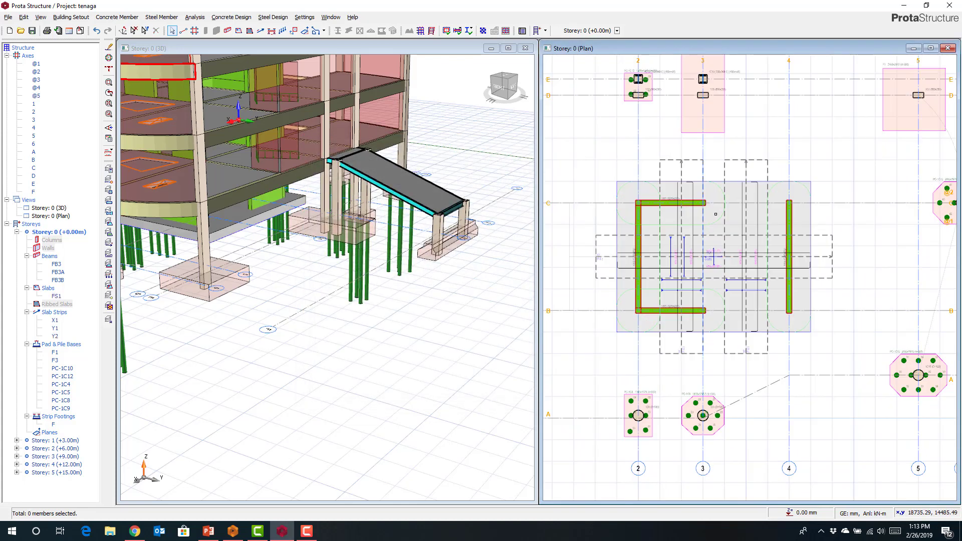
Delete slab strips X1, Y1 and Y2 from the mat foundation in plan.
scroll(701, 228, "up", 3)
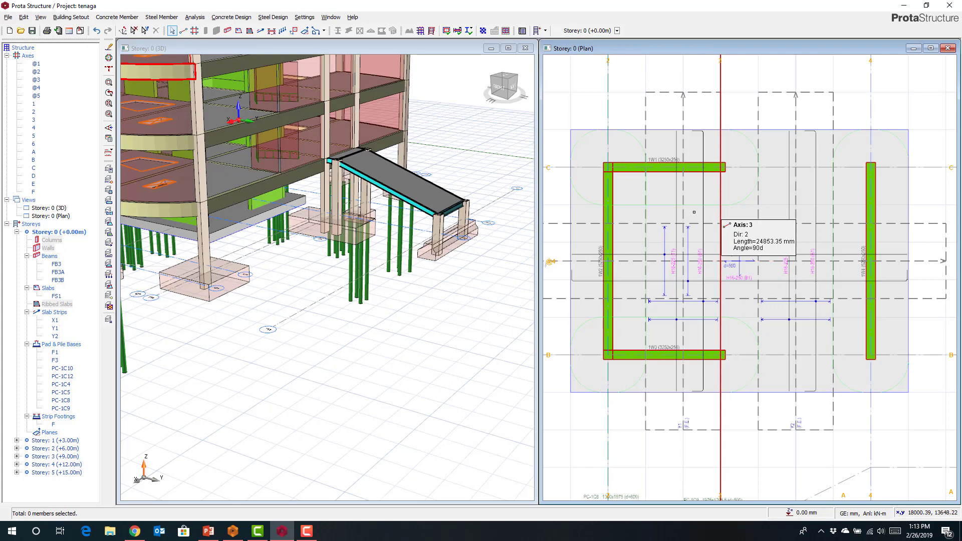
scroll(707, 178, "down", 2)
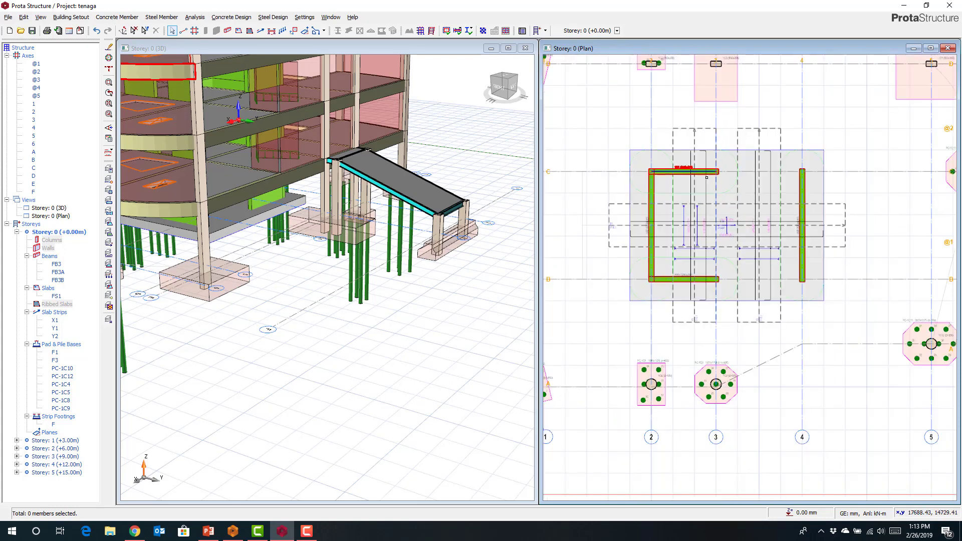
left_click_drag(601, 133, 846, 317)
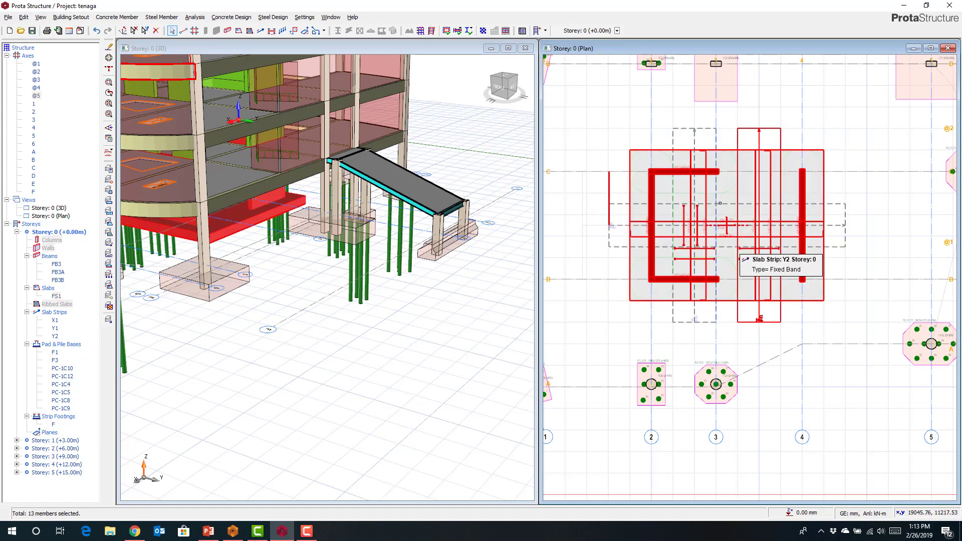
left_click(675, 130)
right_click(675, 130)
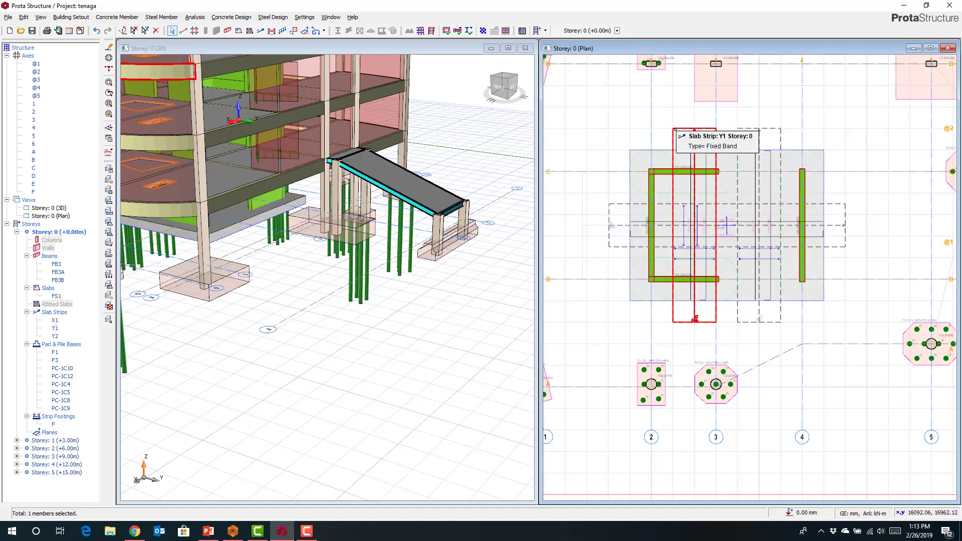
left_click(697, 144)
key("Delete")
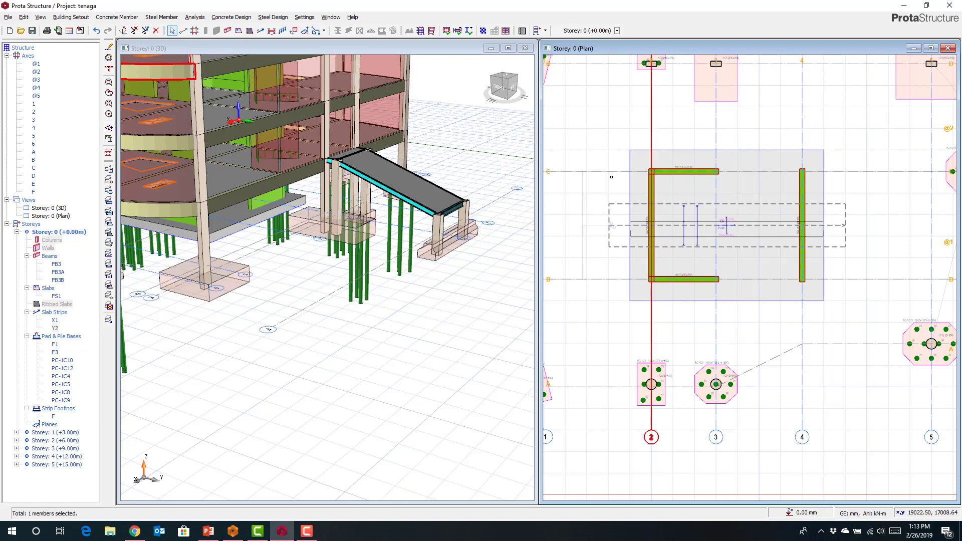
Select the whole mat with its walls and insert piles using the intersection of axes 2 and B as reference point.
scroll(688, 223, "up", 1)
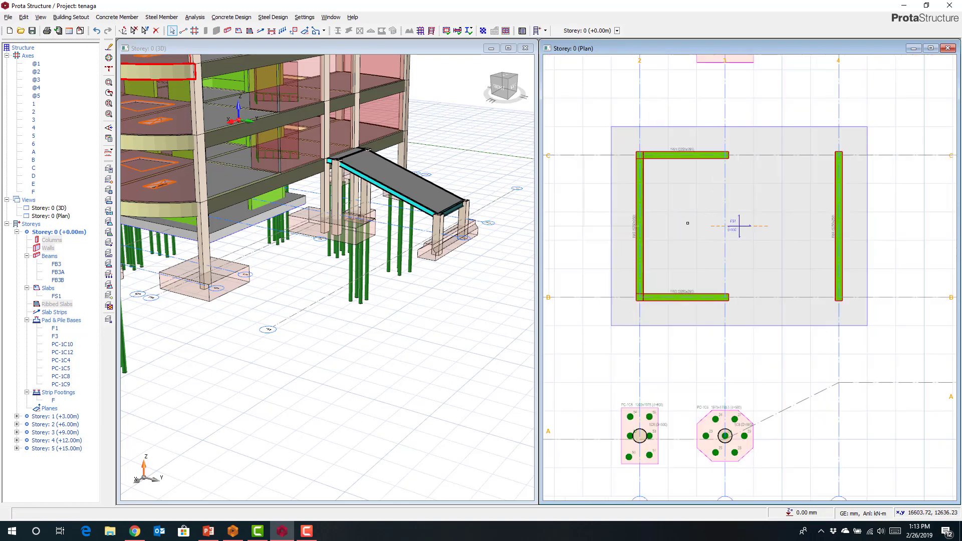
left_click_drag(583, 105, 900, 350)
right_click(703, 254)
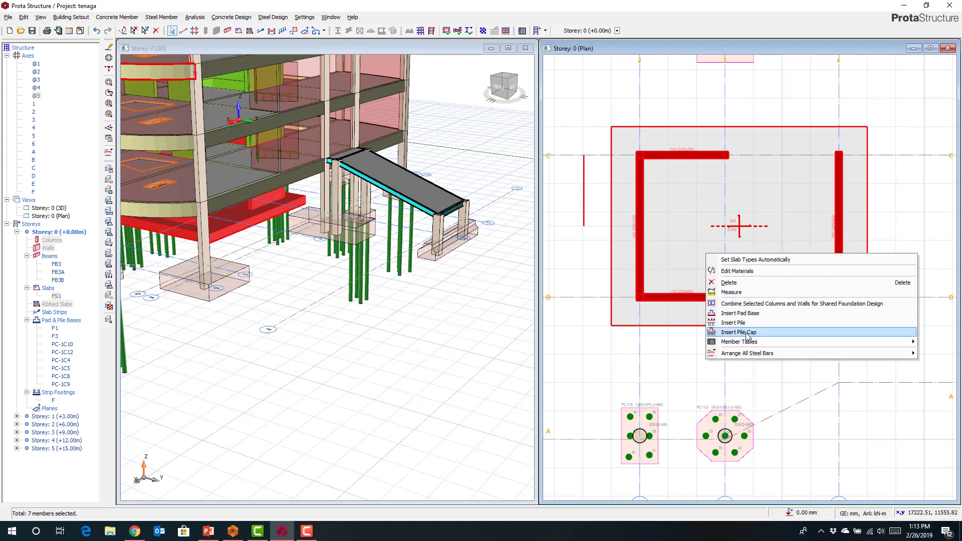
left_click(735, 322)
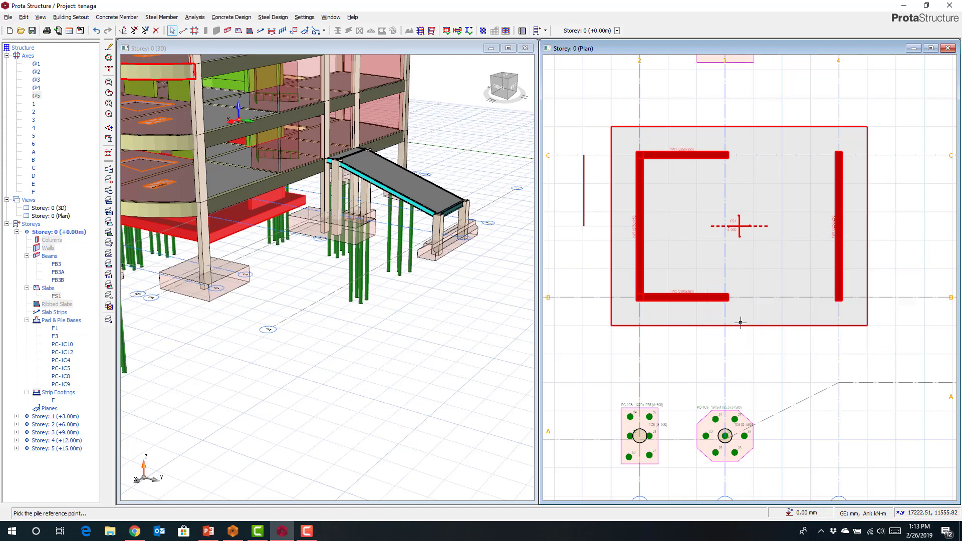
left_click(639, 298)
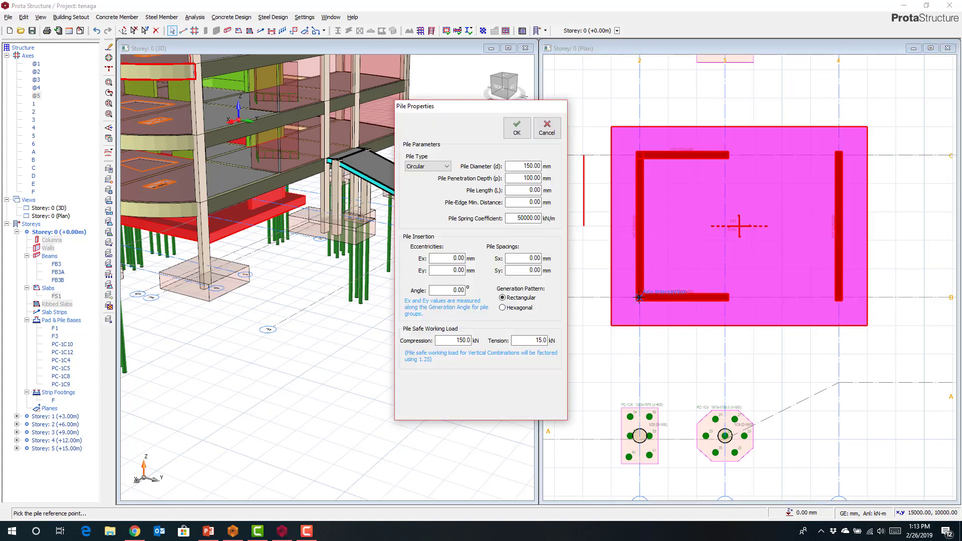
Set pile eccentricities Ex and Ey to -500 mm with a hexagonal pattern at 1000 mm spacing, and accept invalidating the raft analysis.
left_click_drag(437, 259, 468, 262)
key("Tab")
left_click(503, 307)
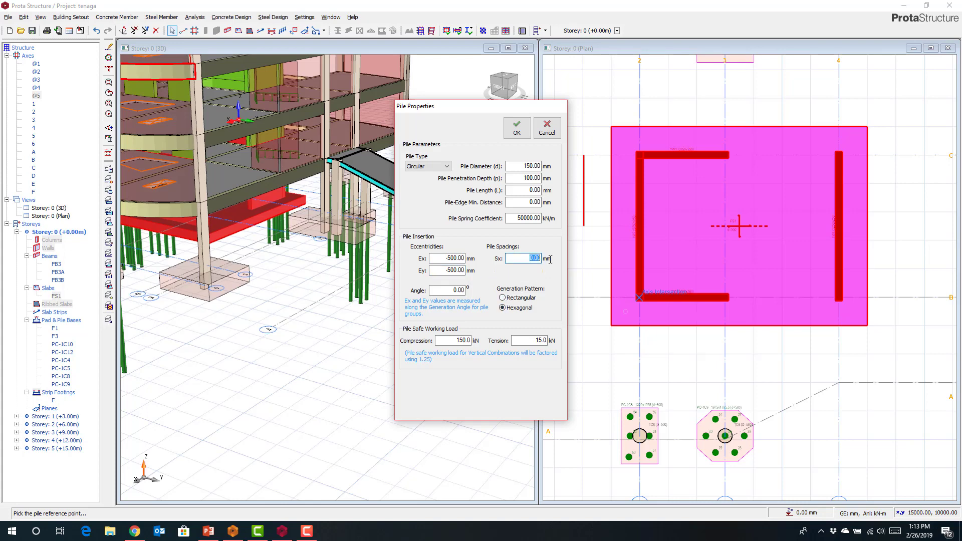
type("1000")
left_click(517, 128)
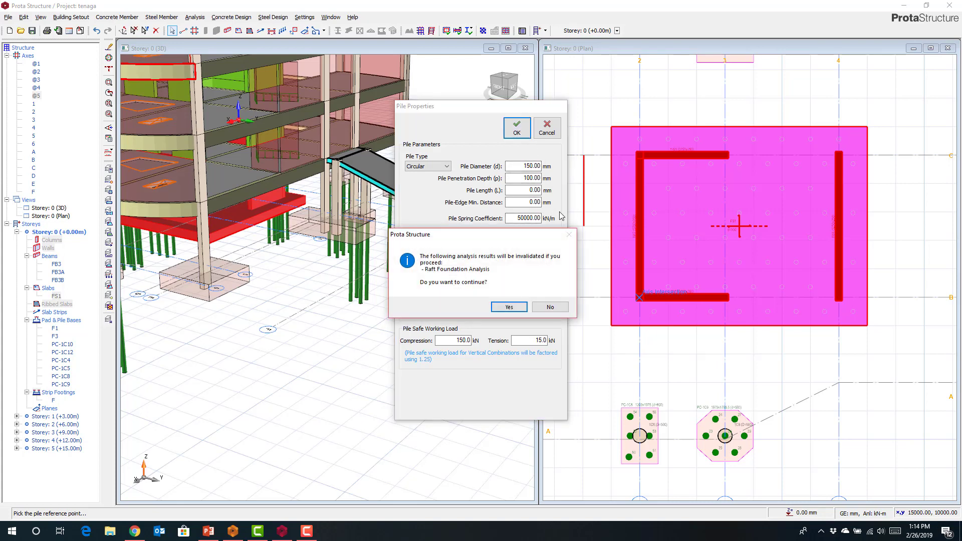
left_click(518, 308)
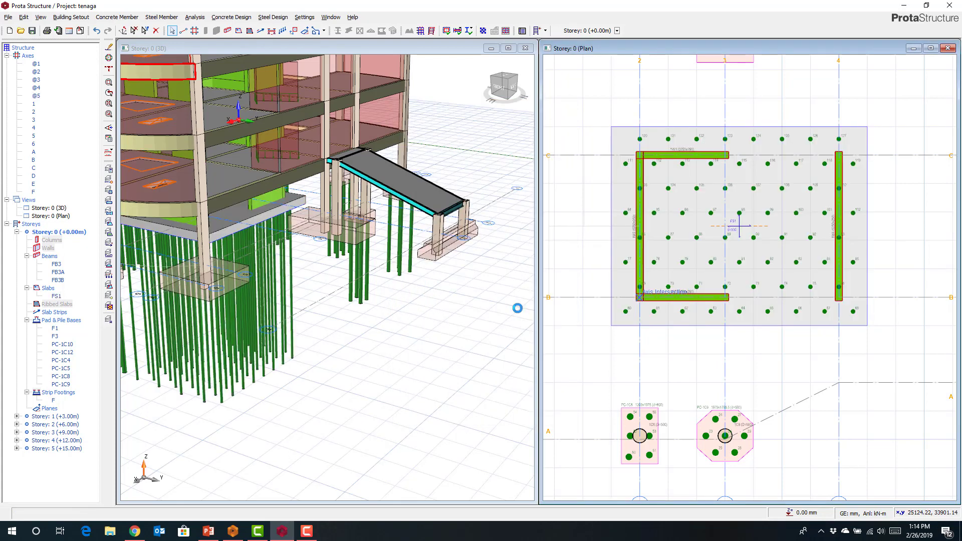
Select the piles in the middle of the mat between the walls and delete only the piles.
scroll(741, 241, "up", 3)
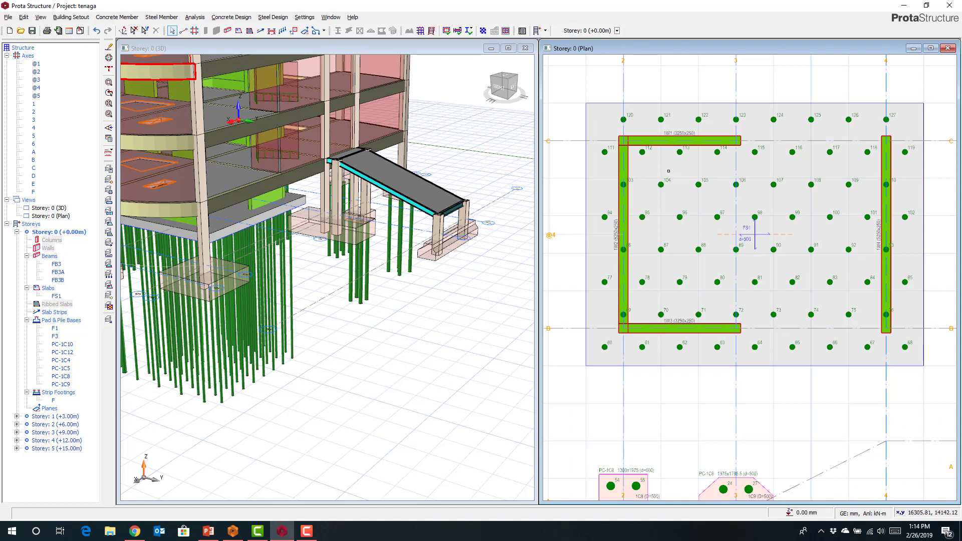
left_click_drag(672, 169, 856, 294)
right_click(779, 238)
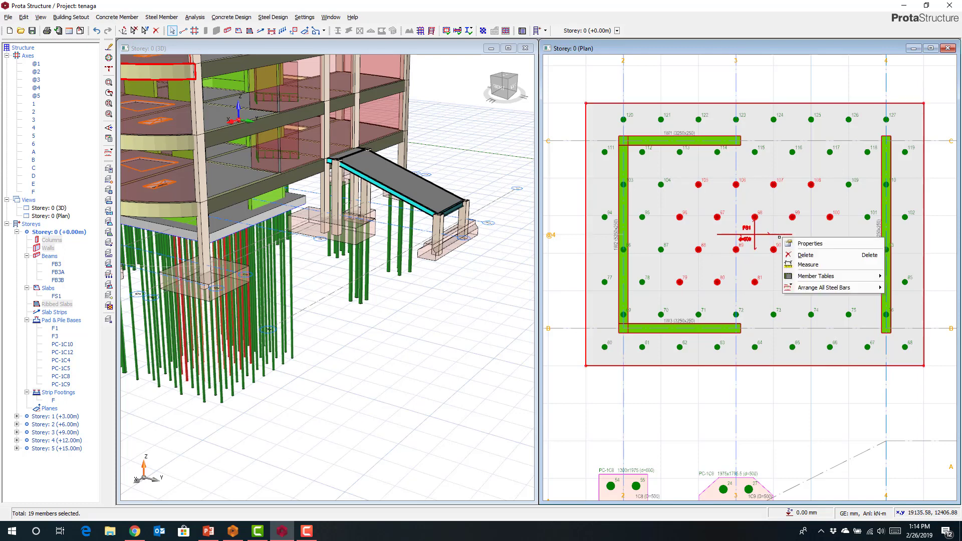
left_click(805, 255)
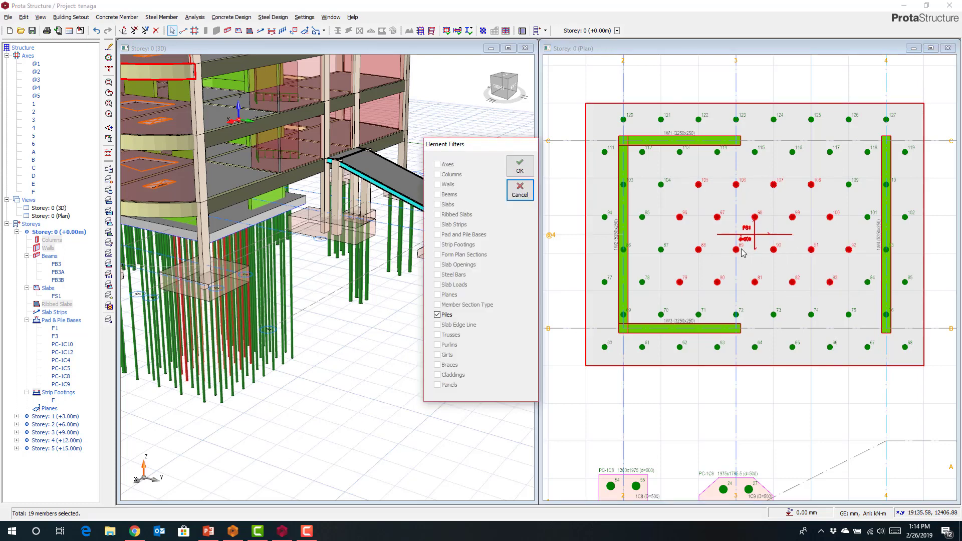
left_click(520, 170)
Delete piles 98 and 97 from the row alongside wall 1W1.
scroll(725, 215, "up", 4)
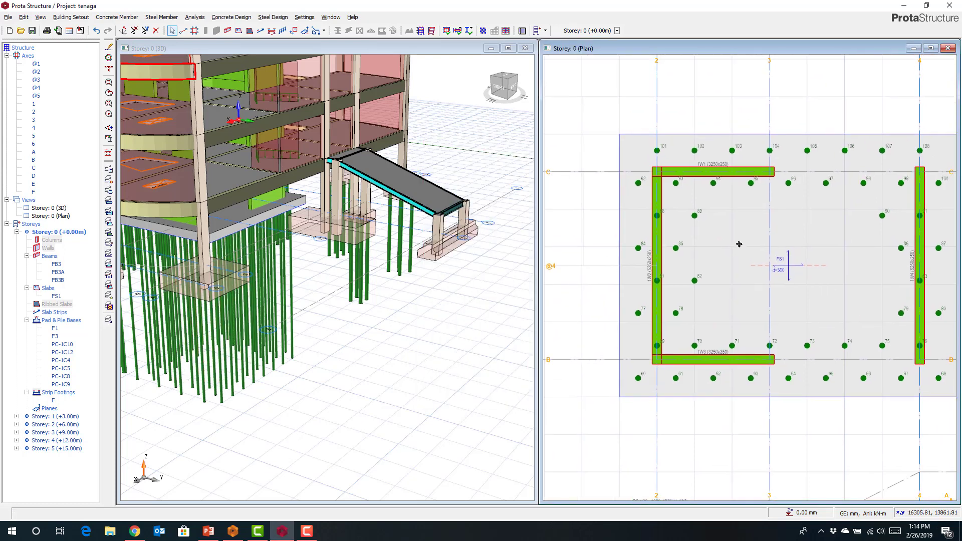
left_click(870, 215)
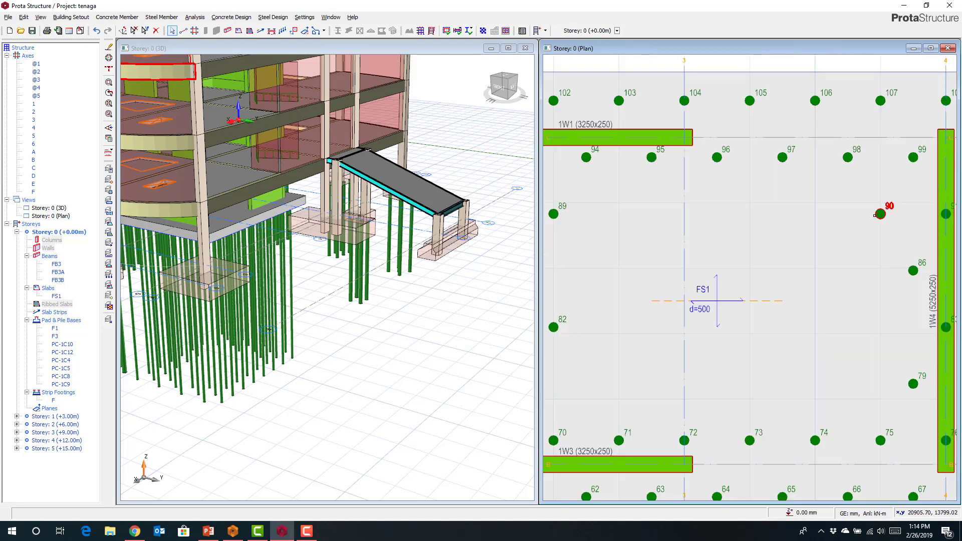
left_click(848, 160)
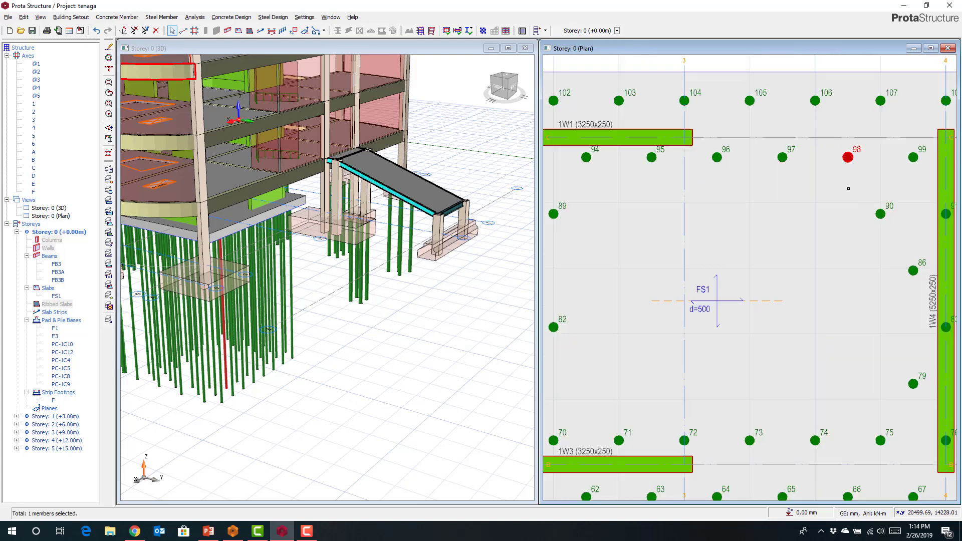
key("Delete")
left_click(782, 158)
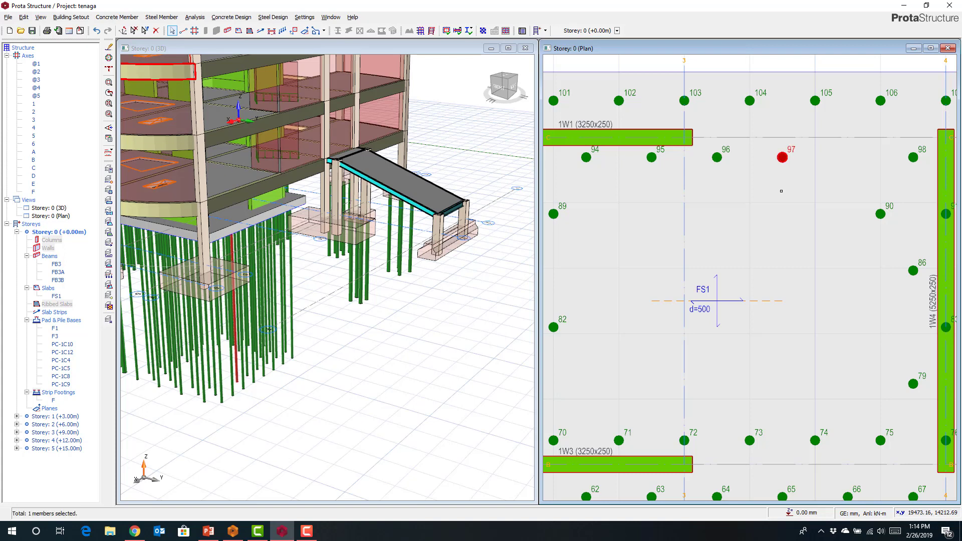
key("Delete")
Change the type of pile 89 inside the wall core to Square and set its size to 250 mm.
scroll(782, 196, "down", 3)
scroll(712, 206, "up", 3)
left_click(706, 199)
right_click(713, 202)
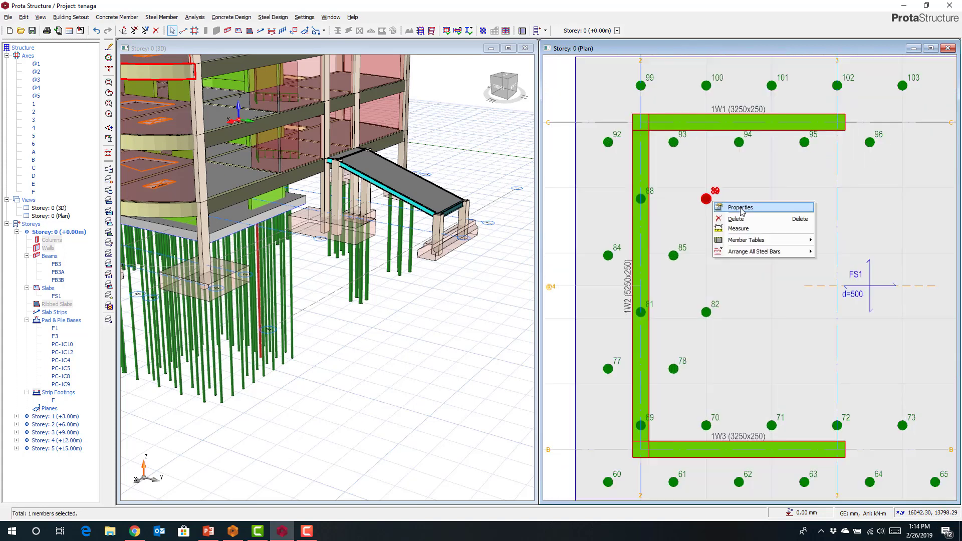
left_click(740, 208)
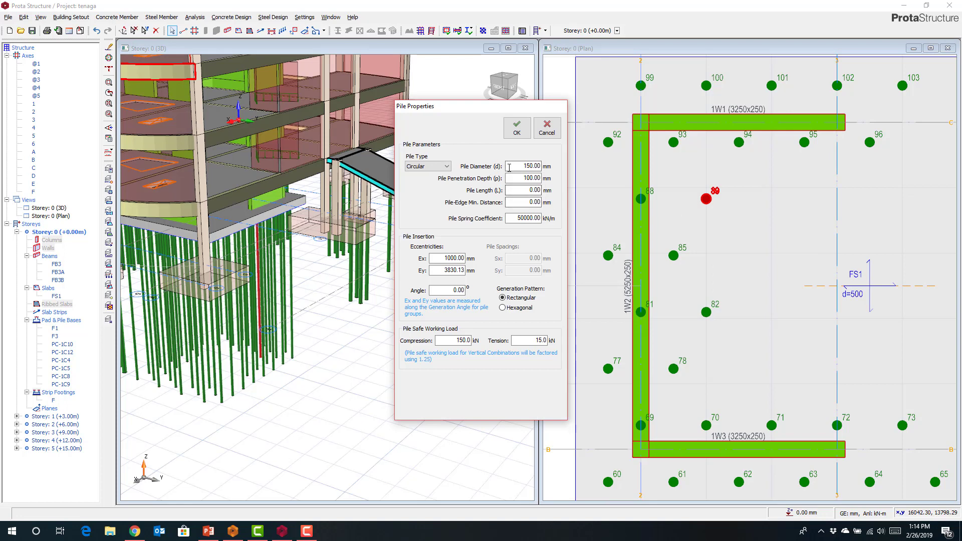
left_click(409, 167)
left_click(416, 181)
double_click(540, 166)
key("BackSpace")
key("ctrl+z")
type("250")
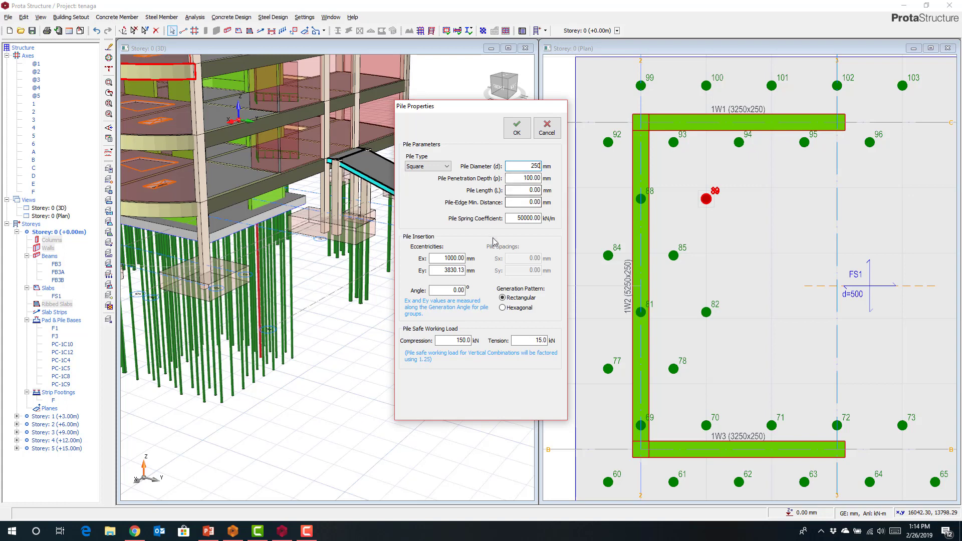
Set the Ex eccentricity of pile 89 to 2000 mm and apply the pile properties.
left_click(441, 258)
type("2")
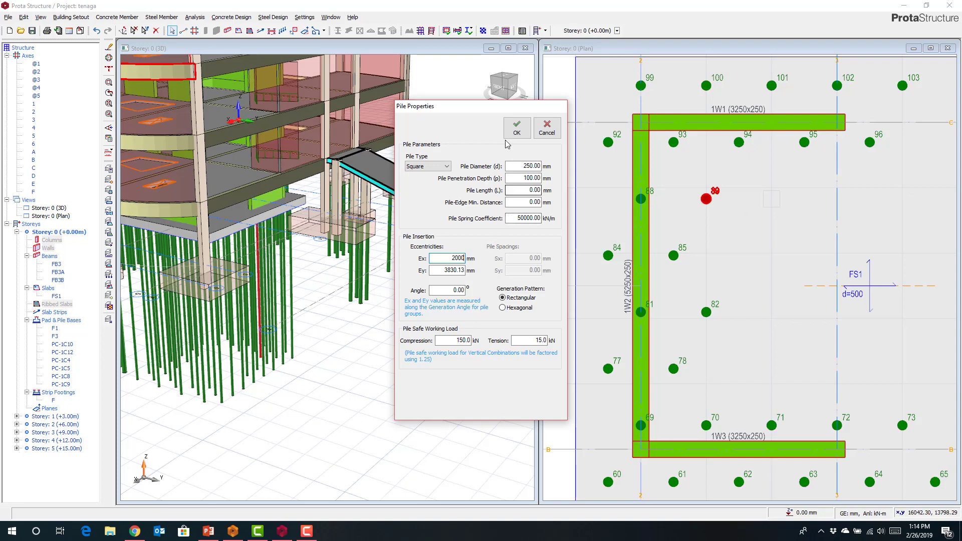
left_click(516, 128)
Generate the FE raft foundation mesh for the piled mat and close the model to run the analysis.
scroll(811, 235, "down", 3)
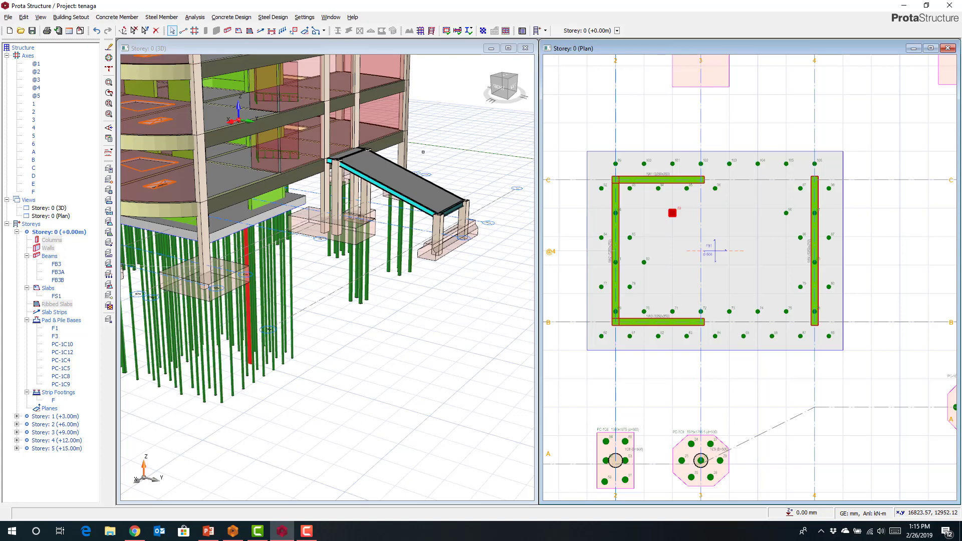
left_click(196, 17)
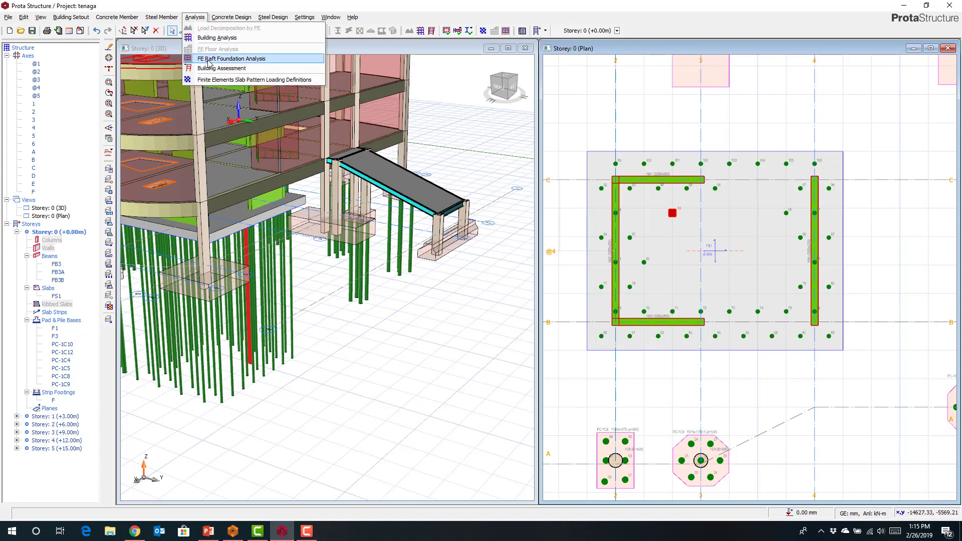
left_click(221, 56)
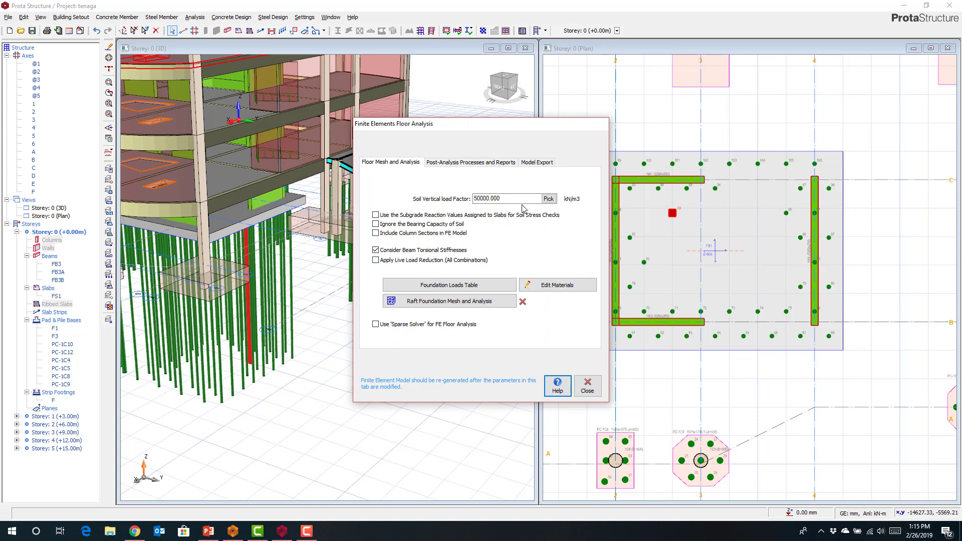
left_click(447, 303)
left_click(486, 300)
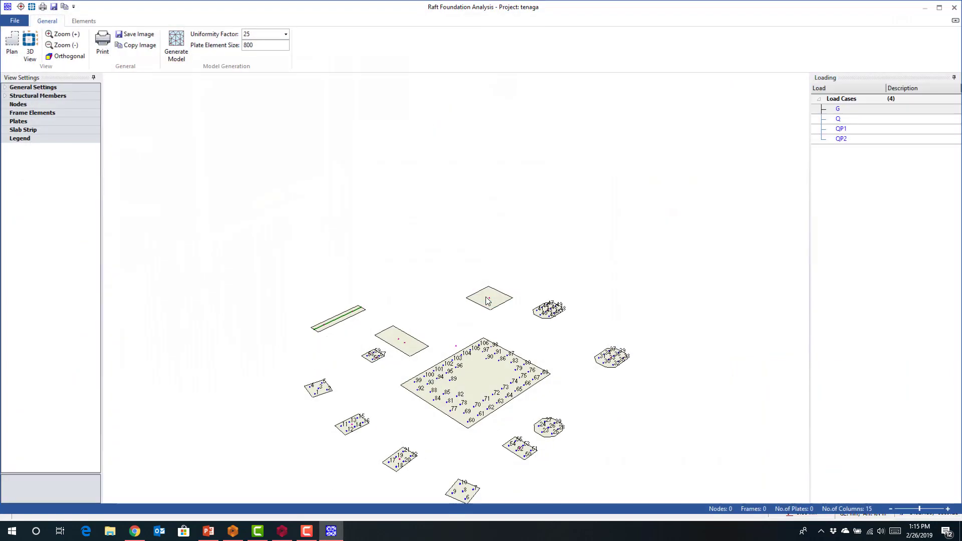
left_click(176, 45)
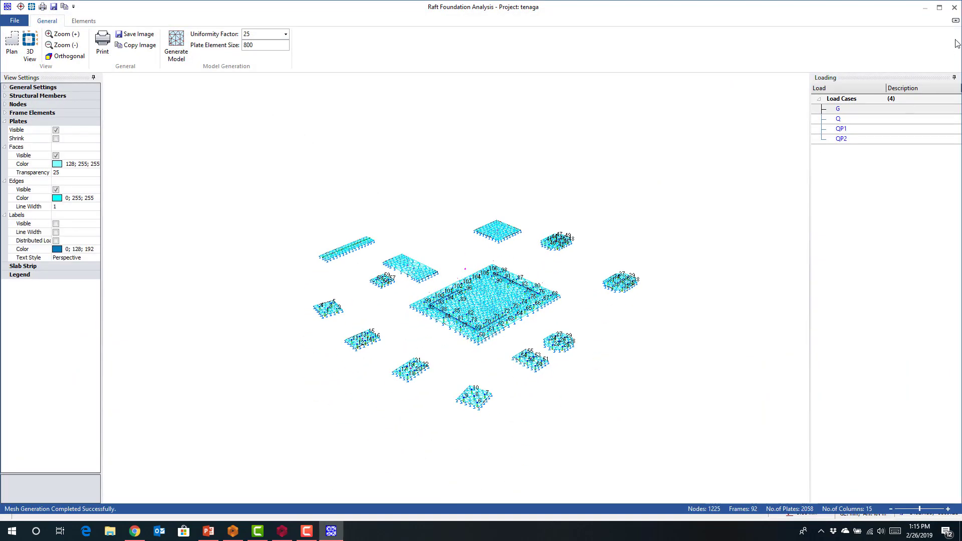
left_click(955, 7)
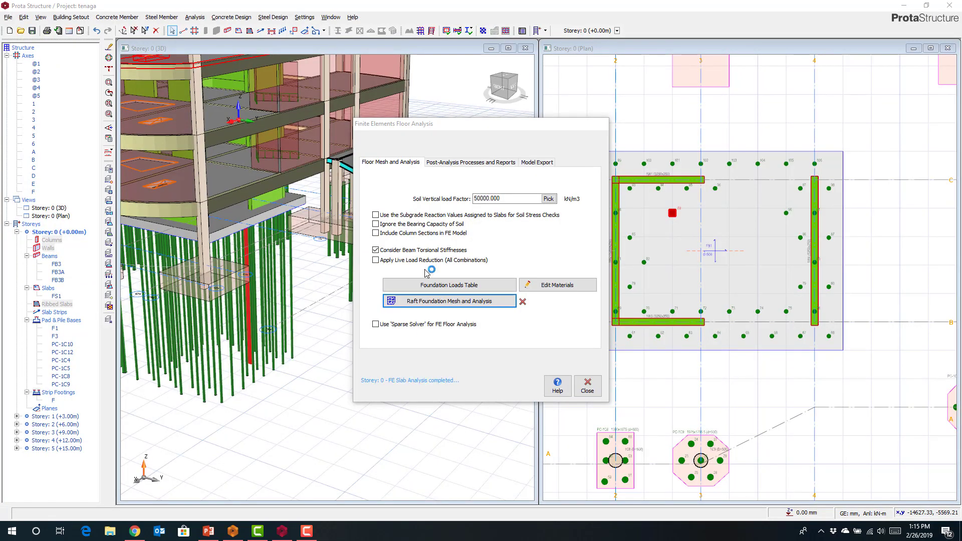
Open the mat foundation analysis results and view the displacement contours of the piled mat for combination G*F.
left_click(458, 163)
left_click(445, 233)
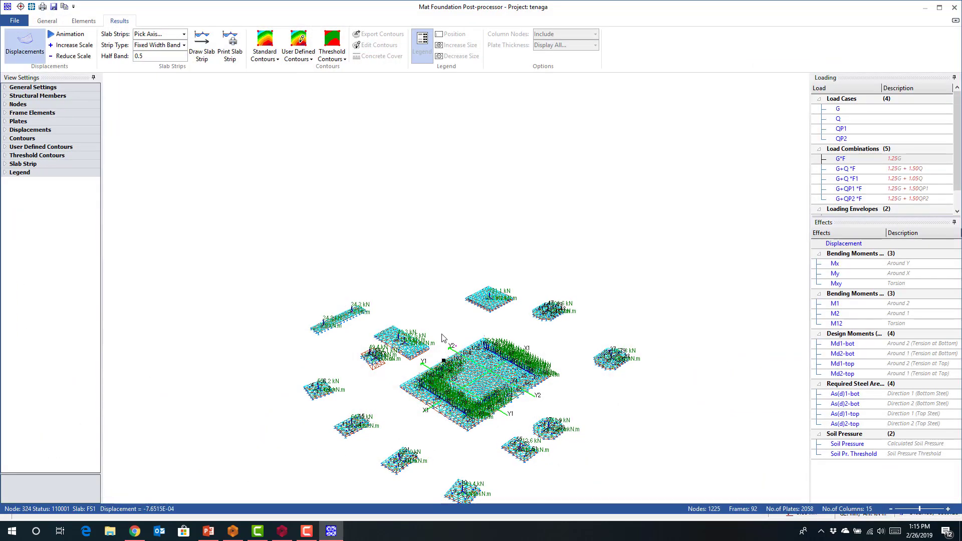
left_click_drag(523, 317, 477, 337)
left_click(264, 41)
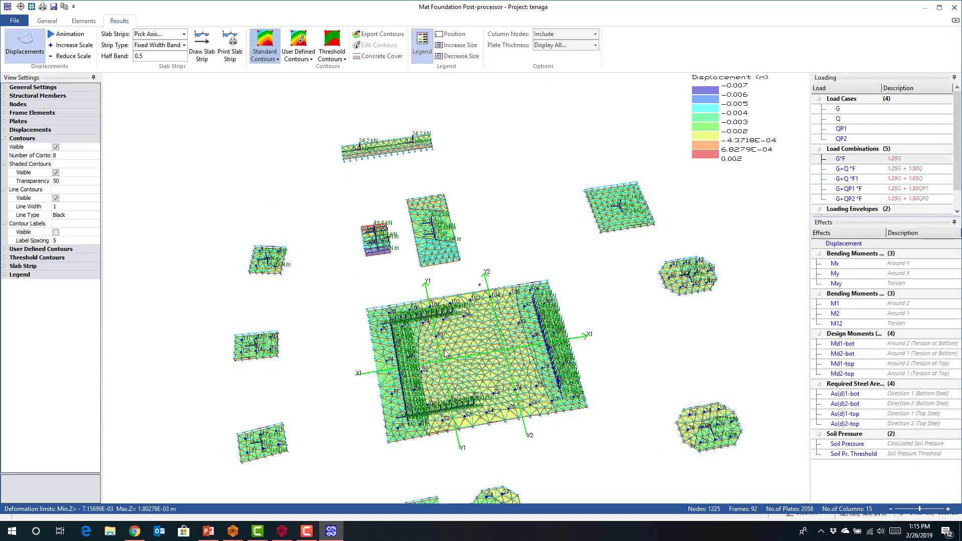
middle_click_drag(491, 375, 505, 325)
scroll(505, 325, "up", 5)
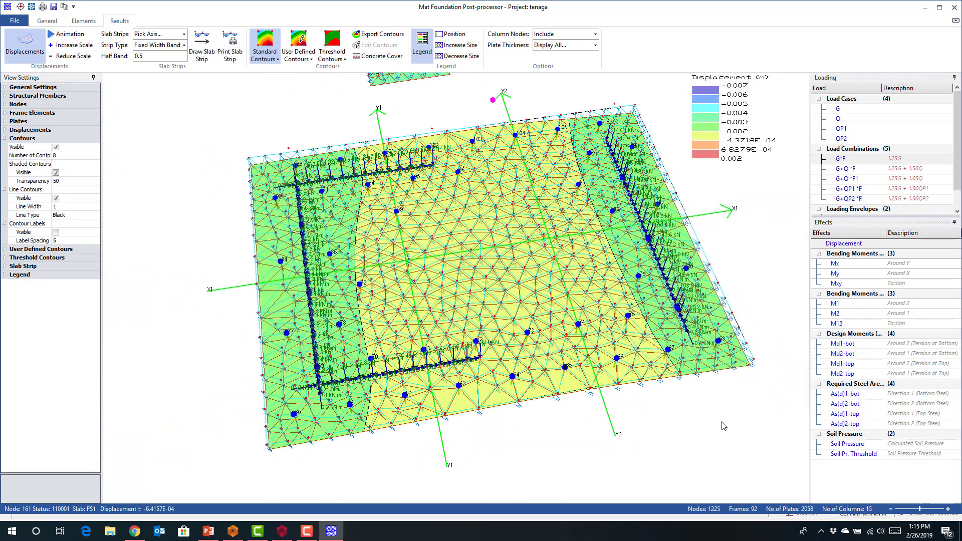
Display the soil pressure results, switch off the standard contours, and inspect the pile forces near the wall corner.
left_click(847, 444)
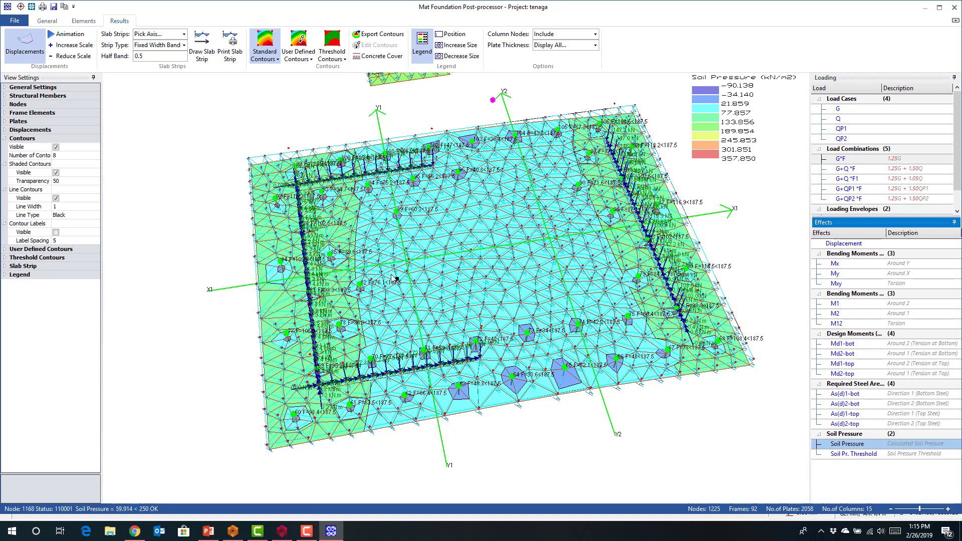
left_click(267, 46)
mouse_move(401, 250)
left_mouse_down()
mouse_move(402, 292)
mouse_move(411, 288)
left_mouse_up()
scroll(410, 300, "up", 3)
scroll(409, 300, "up", 2)
middle_click_drag(156, 383, 369, 289)
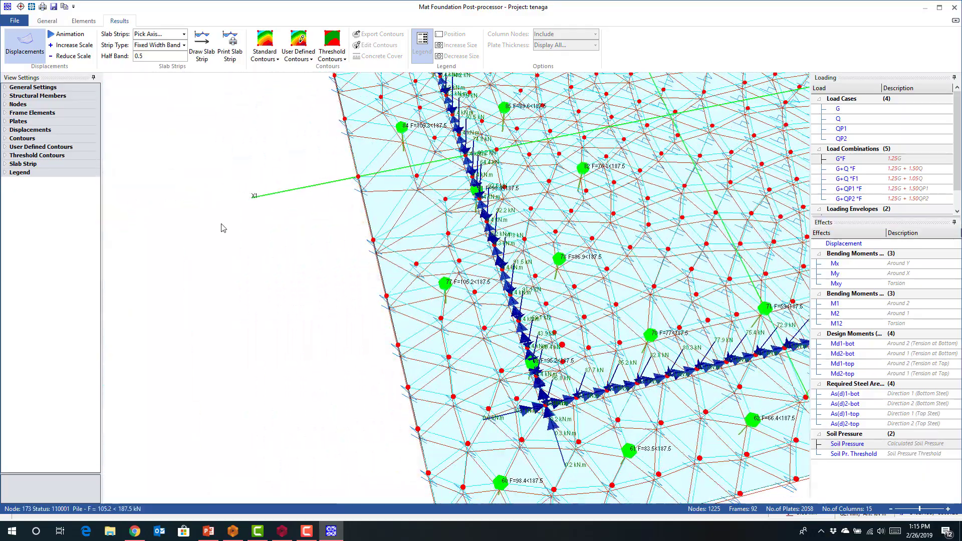
Start drawing a slab strip and examine the pile forces across the whole piled mat in plan view for combination G*F.
left_click(202, 48)
scroll(385, 338, "up", 6)
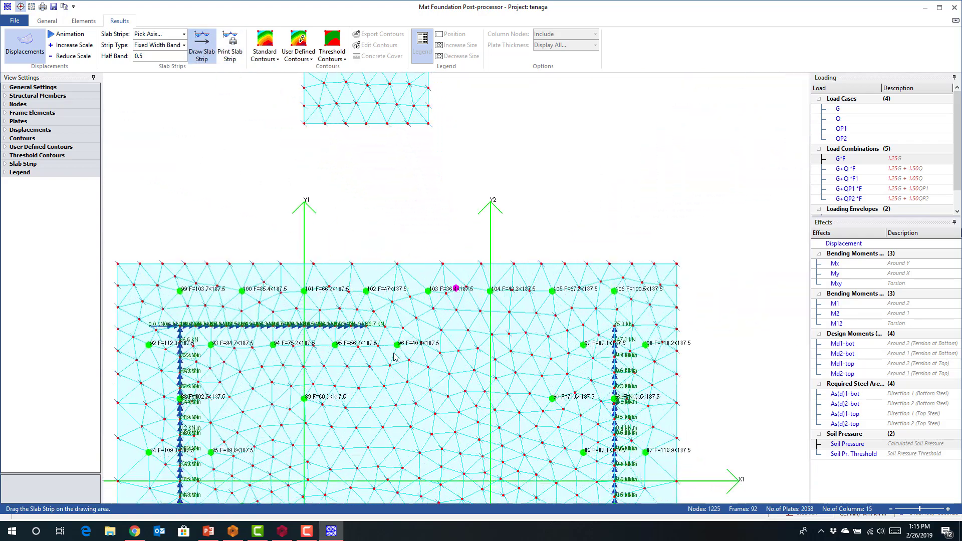
scroll(321, 319, "down", 2)
middle_click_drag(396, 316, 370, 305)
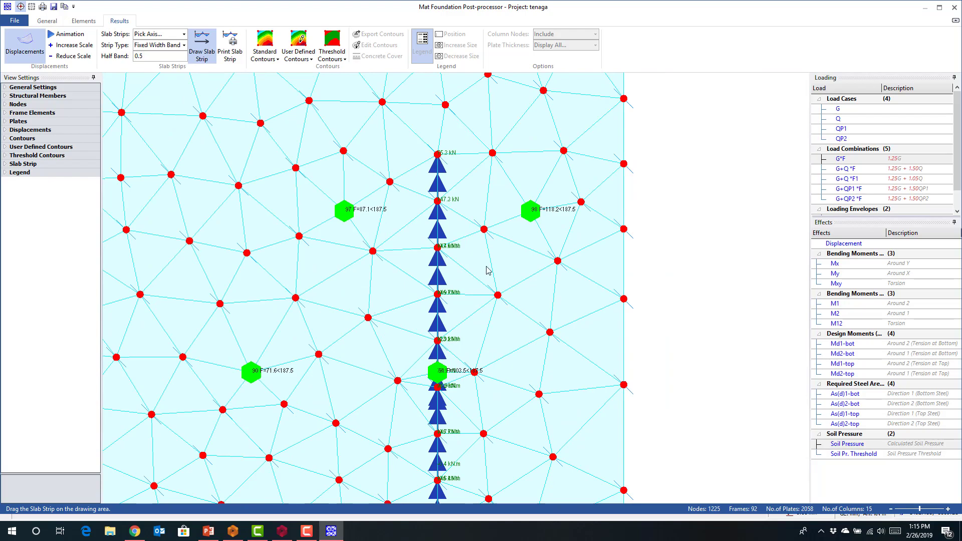
scroll(426, 300, "down", 1)
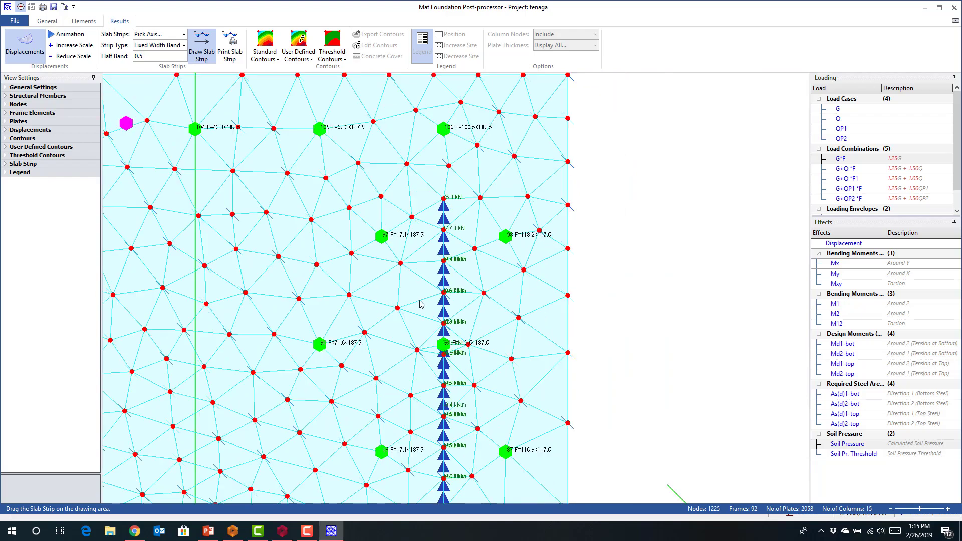
middle_click_drag(401, 374, 396, 314)
scroll(396, 314, "down", 2)
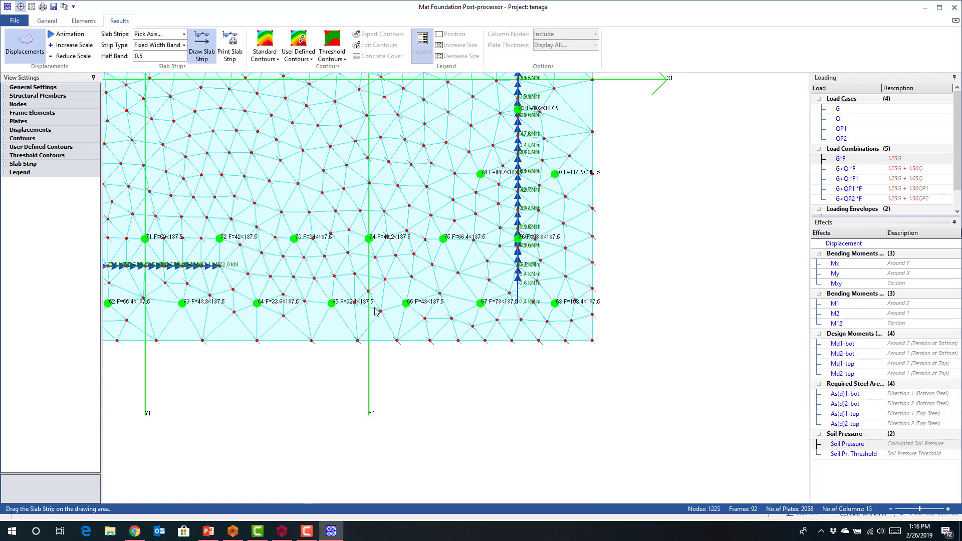
scroll(388, 316, "up", 1)
scroll(404, 317, "up", 1)
middle_click_drag(648, 334, 374, 316)
scroll(374, 312, "down", 1)
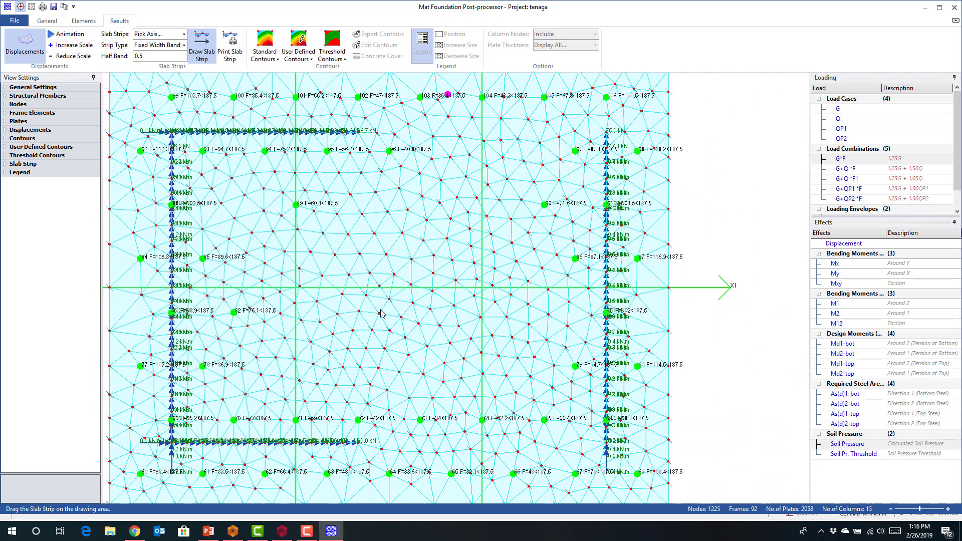
scroll(376, 314, "down", 1)
scroll(385, 315, "down", 1)
middle_click_drag(390, 292, 385, 313)
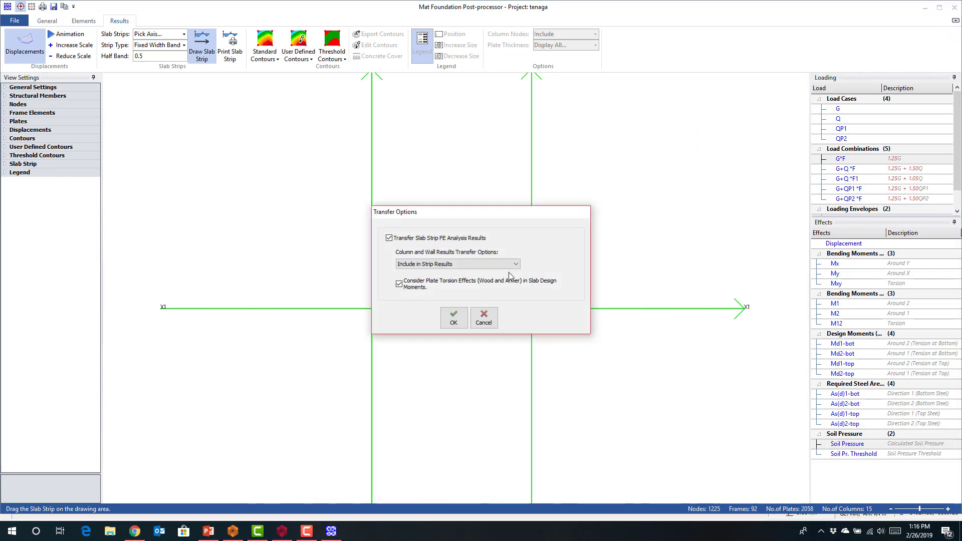
Exit the mat post-processor without transferring the slab strip results and close the finite elements floor analysis.
left_click(484, 317)
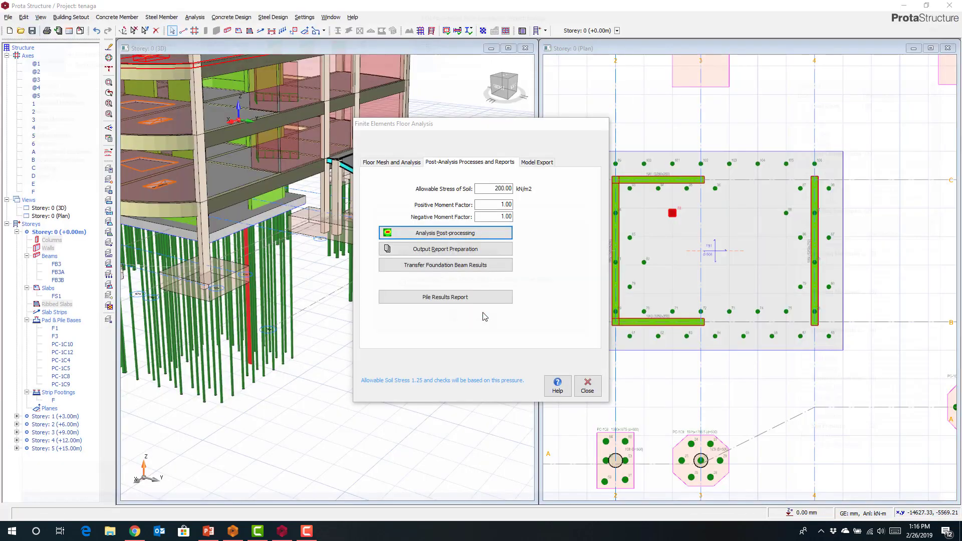
left_click(587, 386)
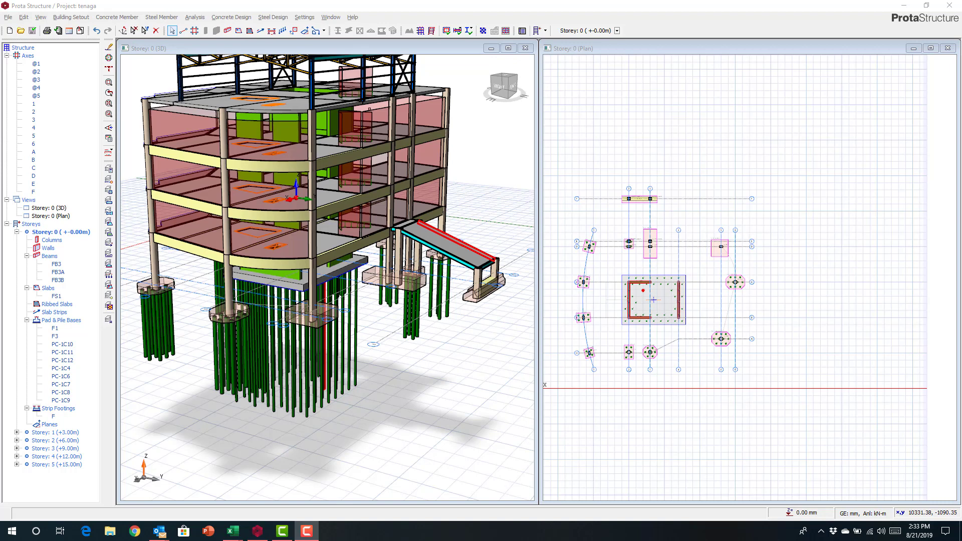
Load ProtaDetails from the structural model and open the Detail Drawings Manager to auto-generate details.
left_click(231, 17)
left_click(242, 74)
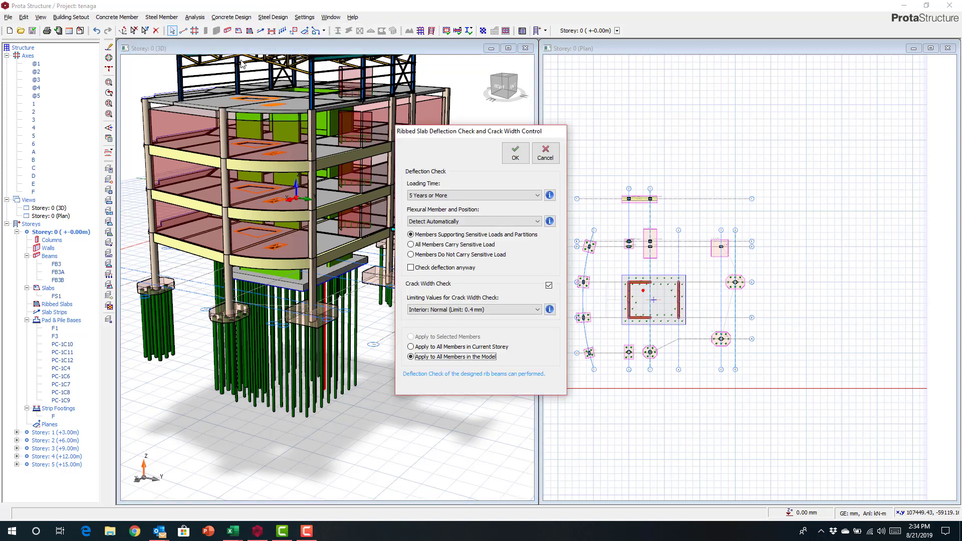
left_click(219, 19)
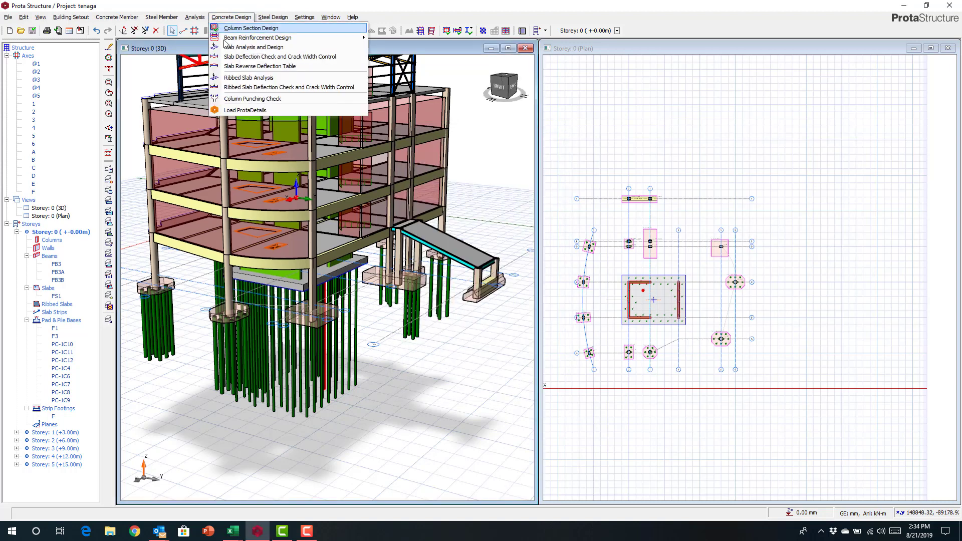
left_click(235, 110)
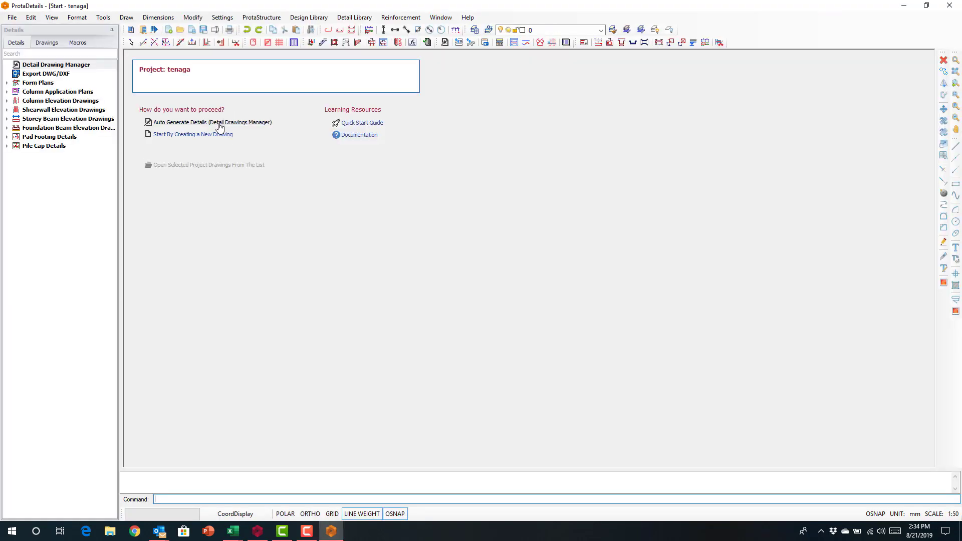
left_click(219, 126)
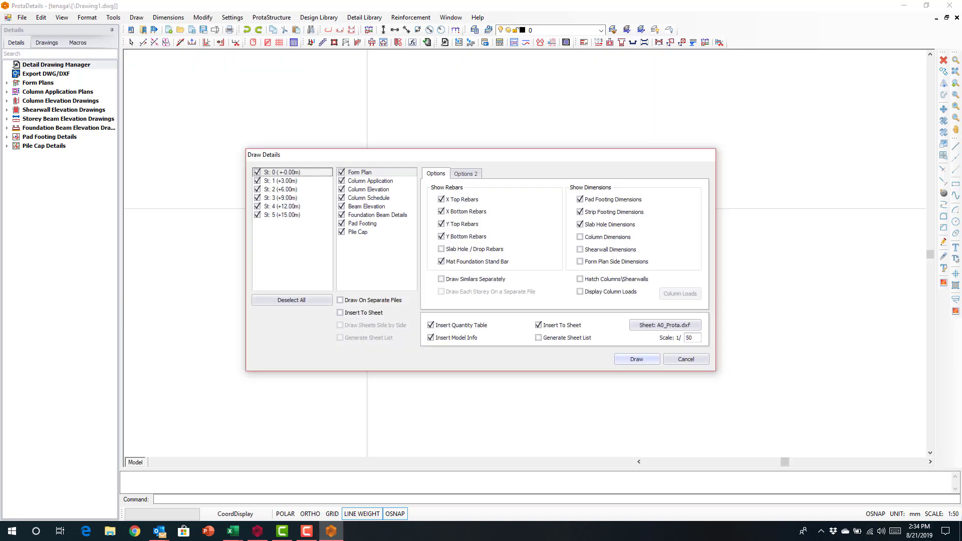
Limit the details to storey 0 with form plan, foundation beam details, pad footing and pile cap, and review the foundation beam options.
left_click(342, 189)
left_click(372, 226)
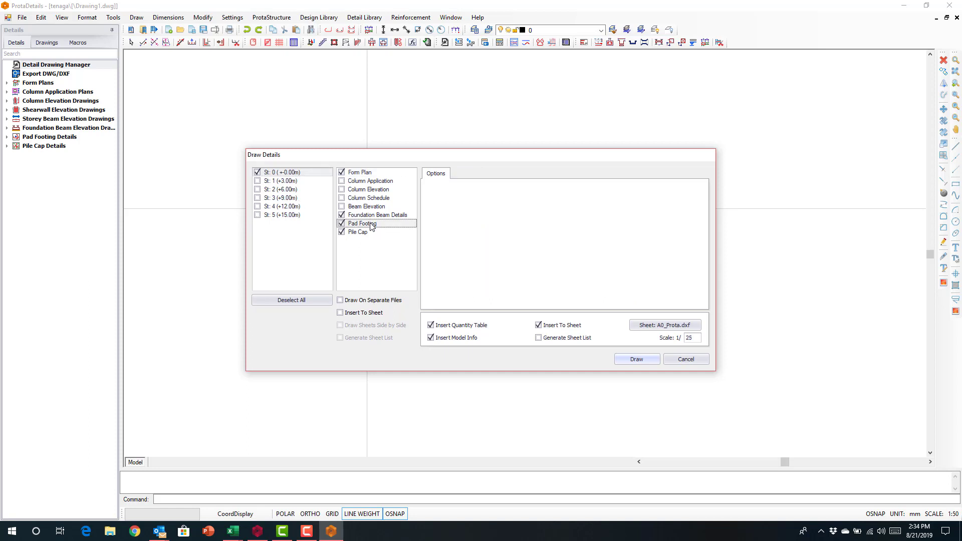
left_click(367, 234)
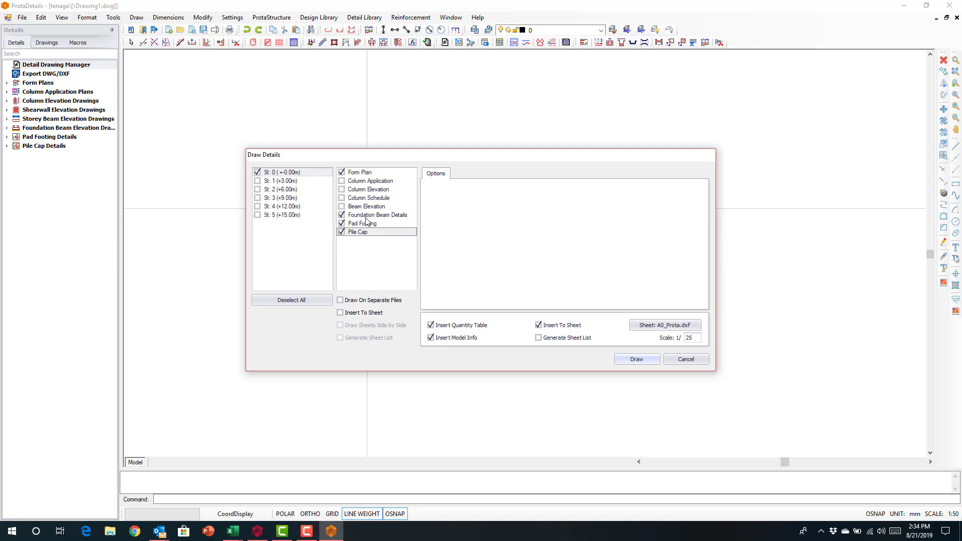
left_click(367, 216)
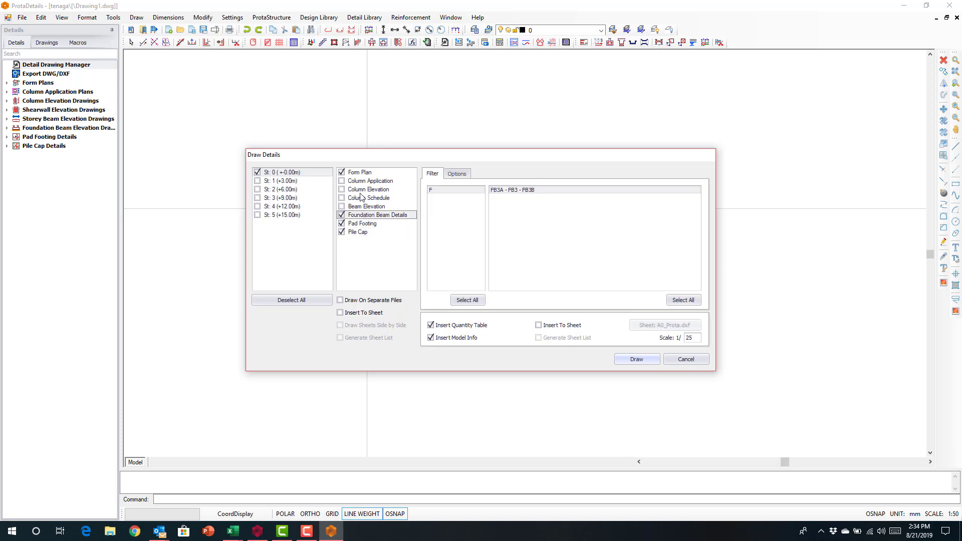
left_click(457, 174)
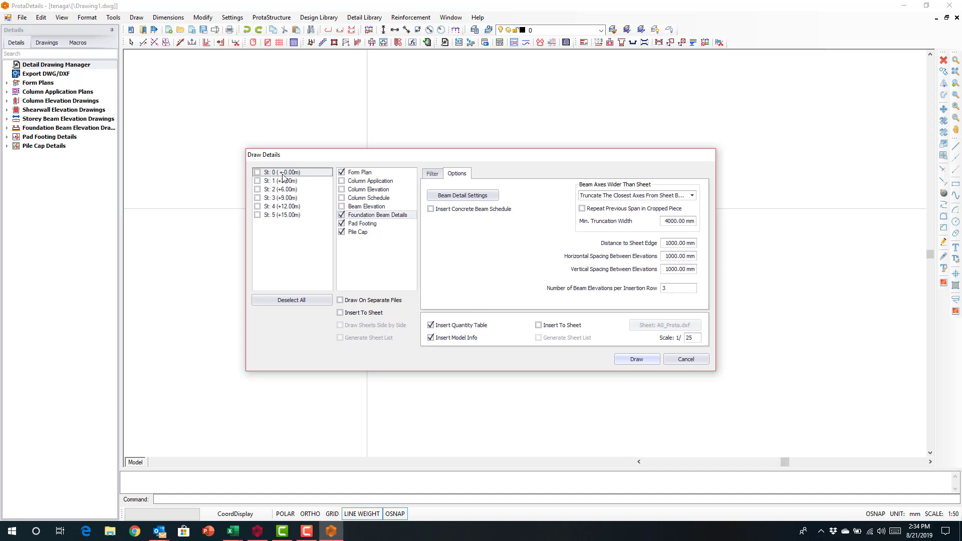
Insert the details into an A0_Prota.dxf sheet named FOUNDATION PLANS with prefix FP and start number 1, and draw them.
left_click(362, 174)
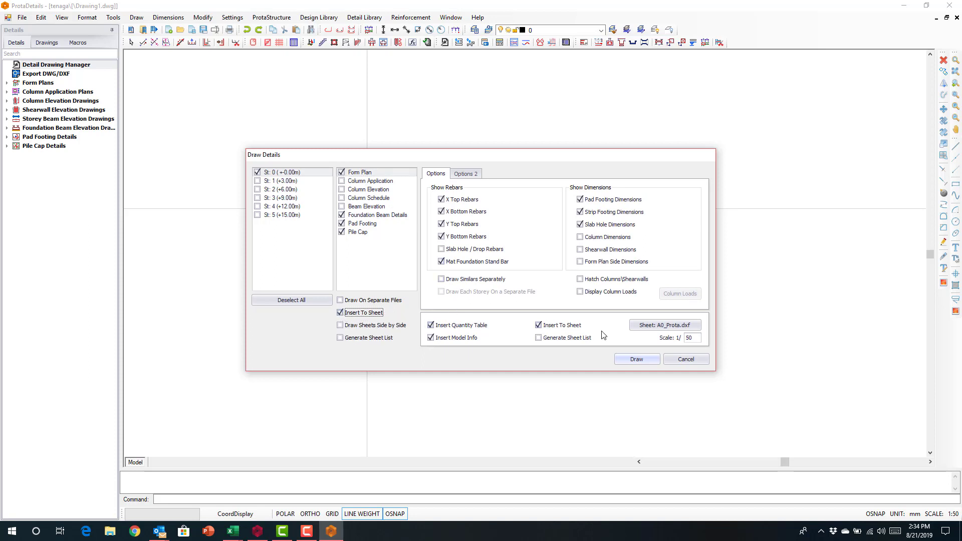
left_click(642, 331)
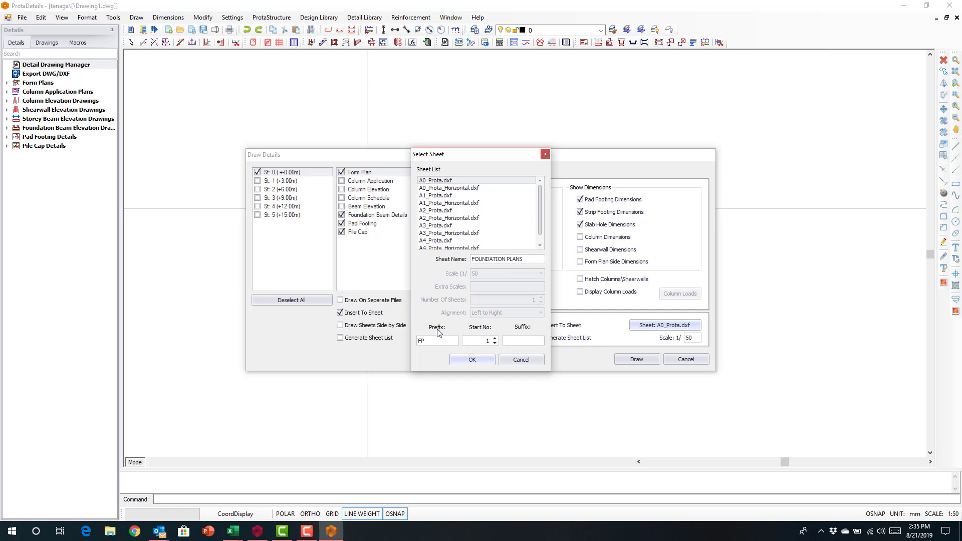
left_click(486, 360)
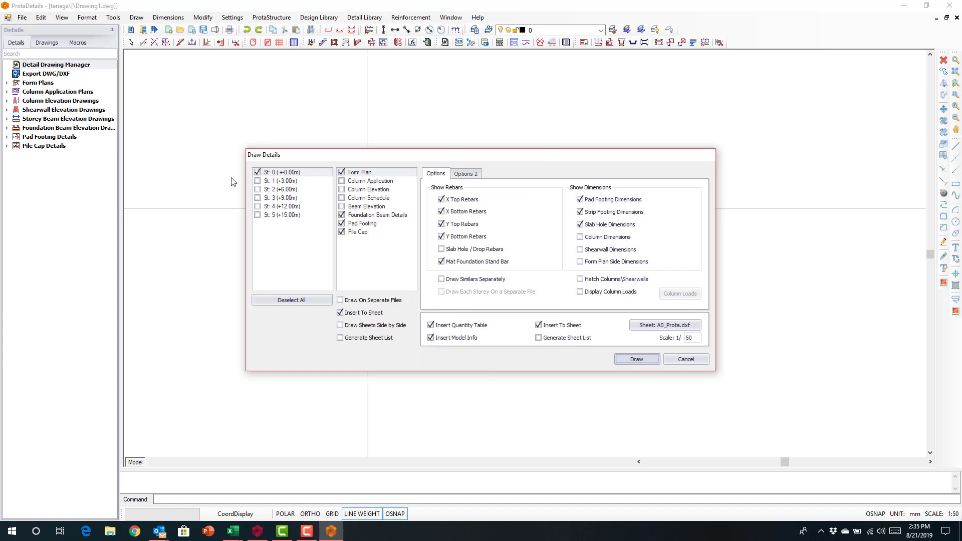
key("Return")
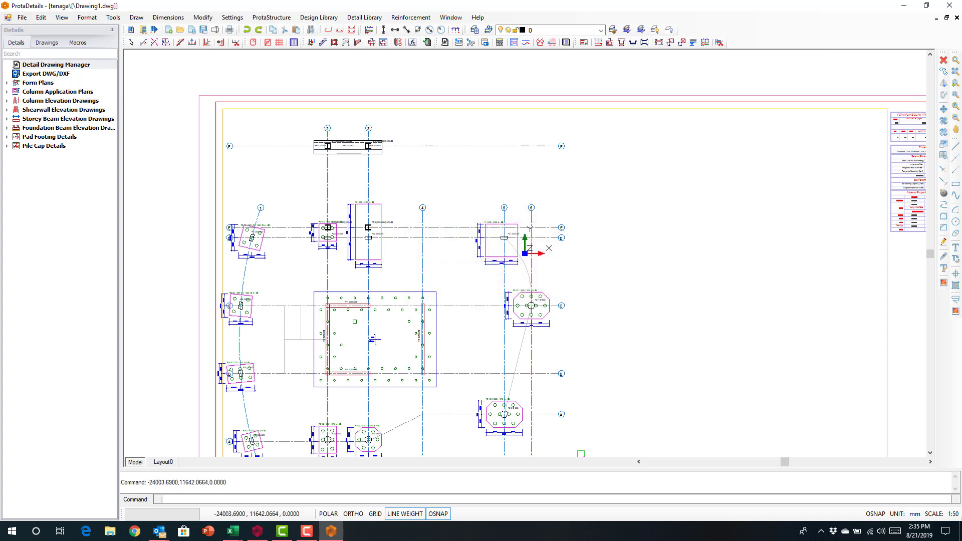
Examine the generated foundation plan, including the piled mat, pile caps, pad bases and strip footing along the axes.
scroll(308, 161, "down", 5)
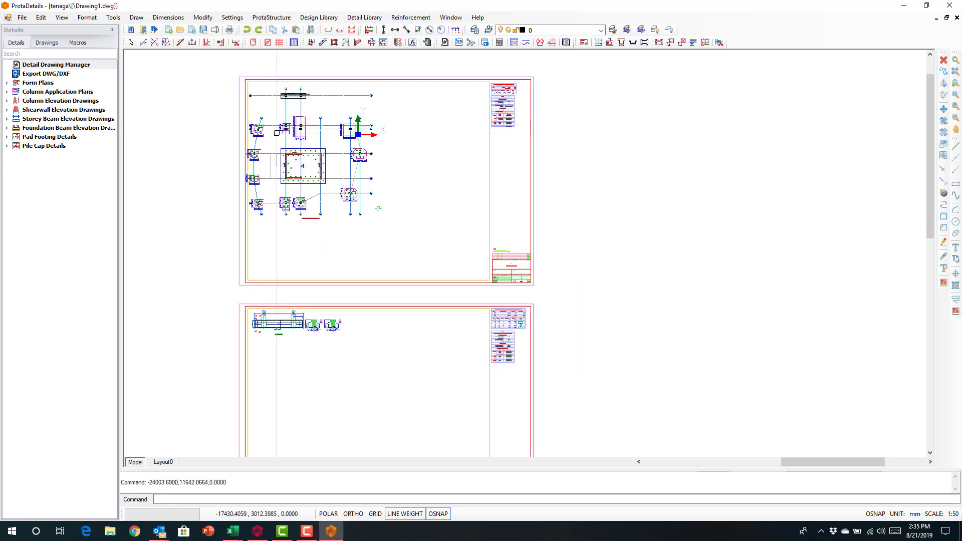
scroll(307, 161, "down", 2)
mouse_move(290, 311)
middle_mouse_down()
mouse_move(320, 265)
mouse_move(333, 157)
mouse_move(334, 375)
middle_mouse_up()
scroll(336, 255, "up", 8)
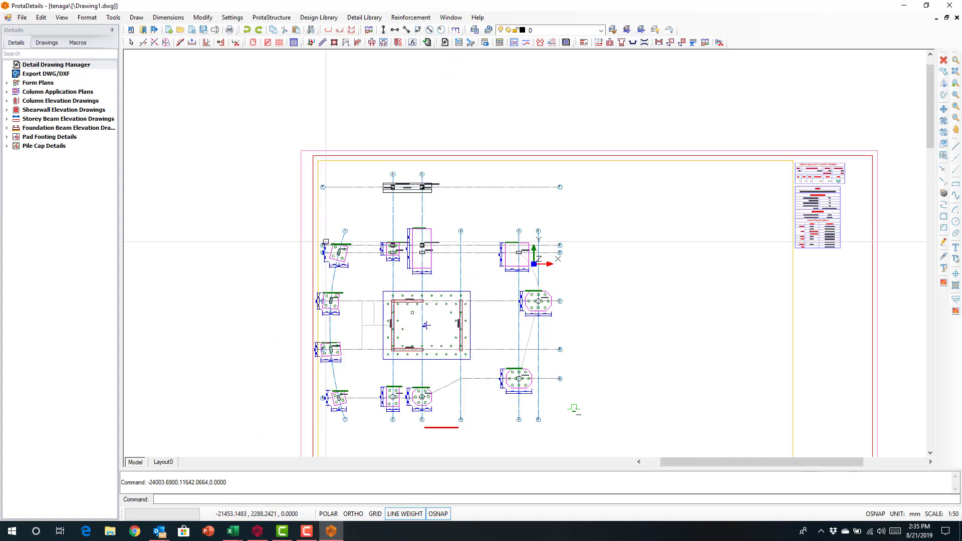
scroll(336, 254, "up", 3)
middle_click_drag(477, 263, 269, 201)
scroll(268, 201, "down", 3)
mouse_move(497, 230)
middle_mouse_down()
mouse_move(372, 180)
mouse_move(365, 167)
middle_mouse_up()
middle_click_drag(446, 255, 669, 198)
middle_click_drag(481, 310, 503, 151)
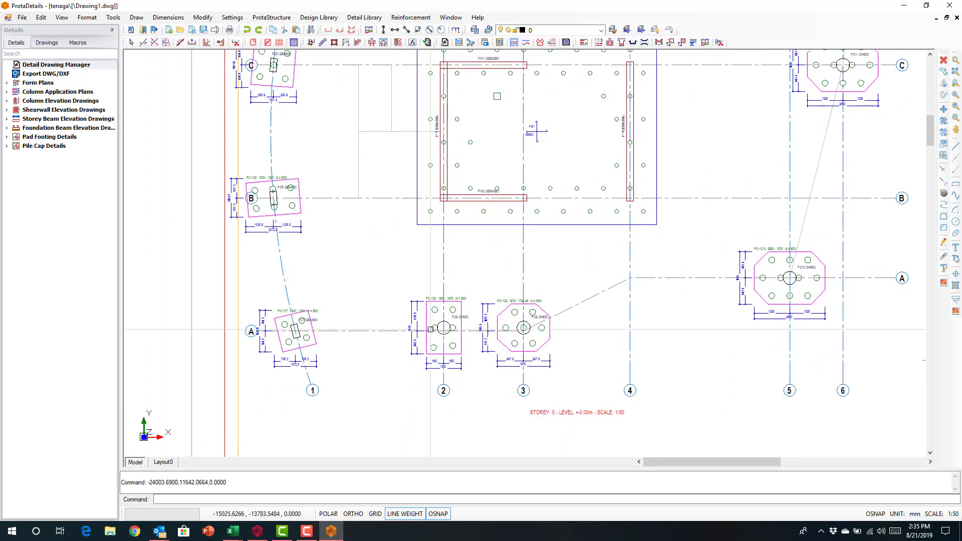
scroll(431, 339, "up", 3)
scroll(431, 339, "down", 3)
middle_click_drag(512, 211, 497, 318)
scroll(496, 294, "down", 3)
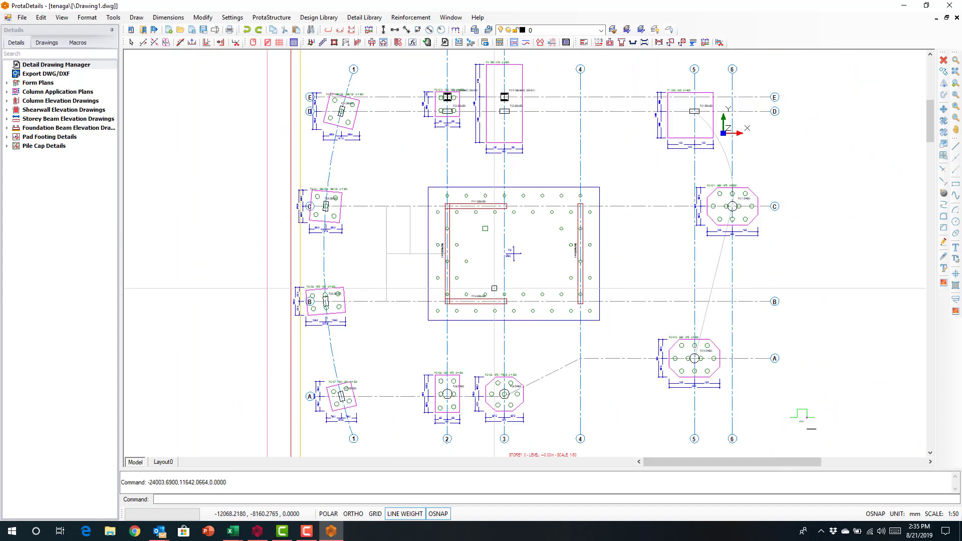
middle_click_drag(439, 160, 499, 304)
scroll(499, 304, "up", 1)
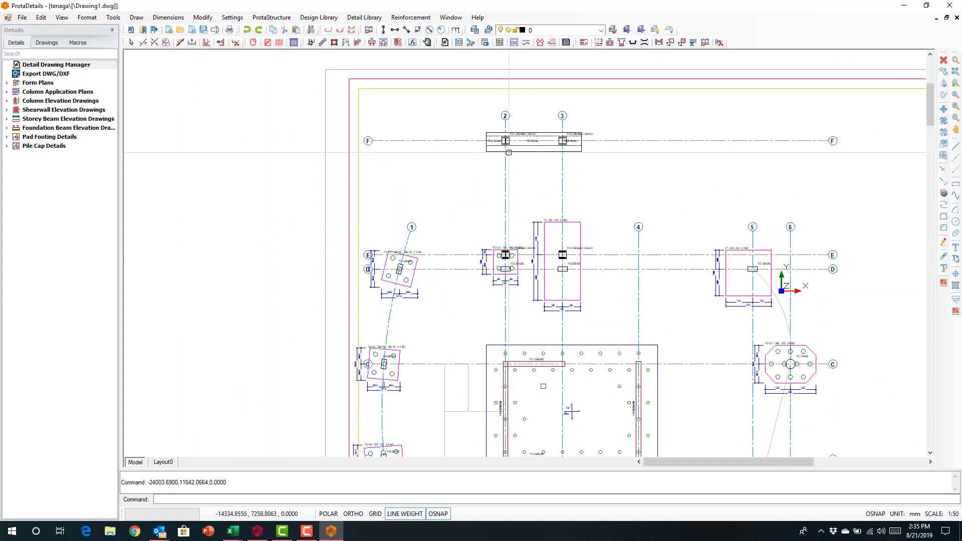
mouse_move(659, 271)
middle_mouse_down()
mouse_move(622, 196)
mouse_move(577, 168)
middle_mouse_up()
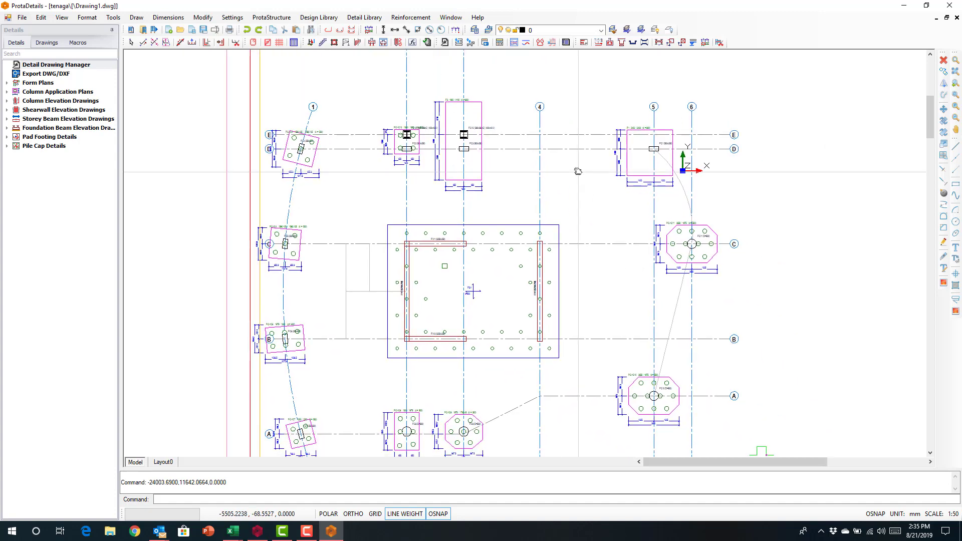
Inspect the title block of the foundation plan sheet, including its scale, sheet name and sheet number.
scroll(514, 183, "down", 3)
mouse_move(702, 292)
middle_mouse_down()
mouse_move(528, 264)
mouse_move(359, 189)
middle_mouse_up()
scroll(624, 306, "up", 3)
scroll(624, 307, "up", 3)
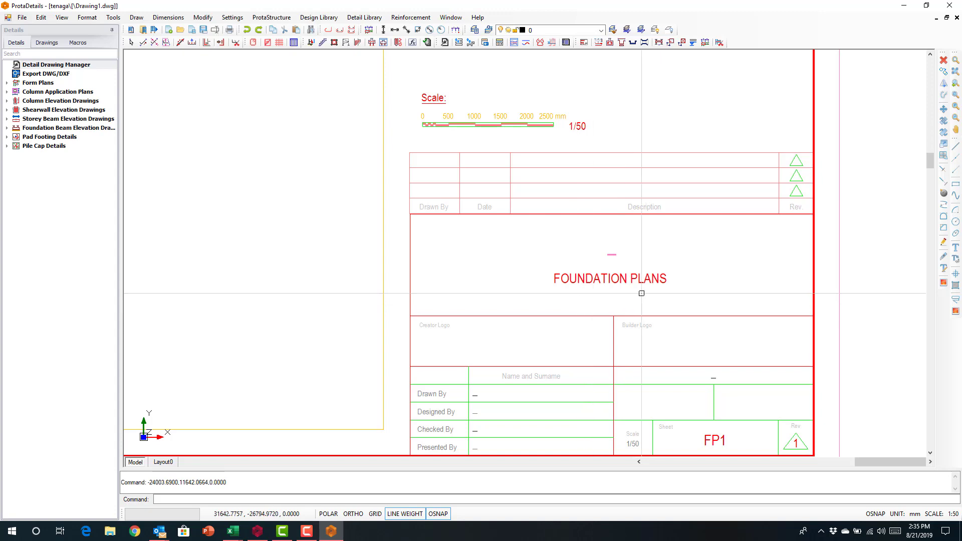
scroll(626, 287, "down", 8)
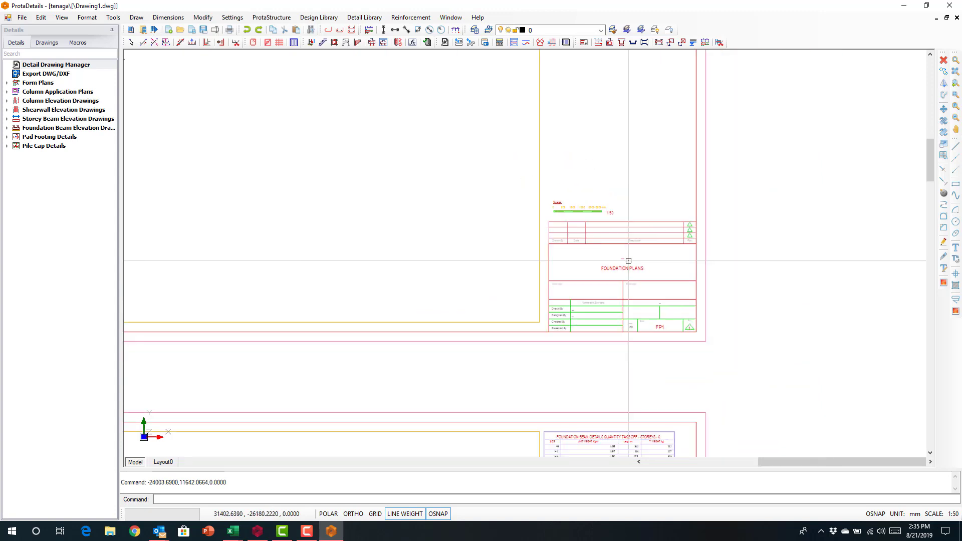
Inspect the dimensions and label of pad footing F1 near axes D and 5 on the foundation plan.
scroll(507, 202, "up", 6)
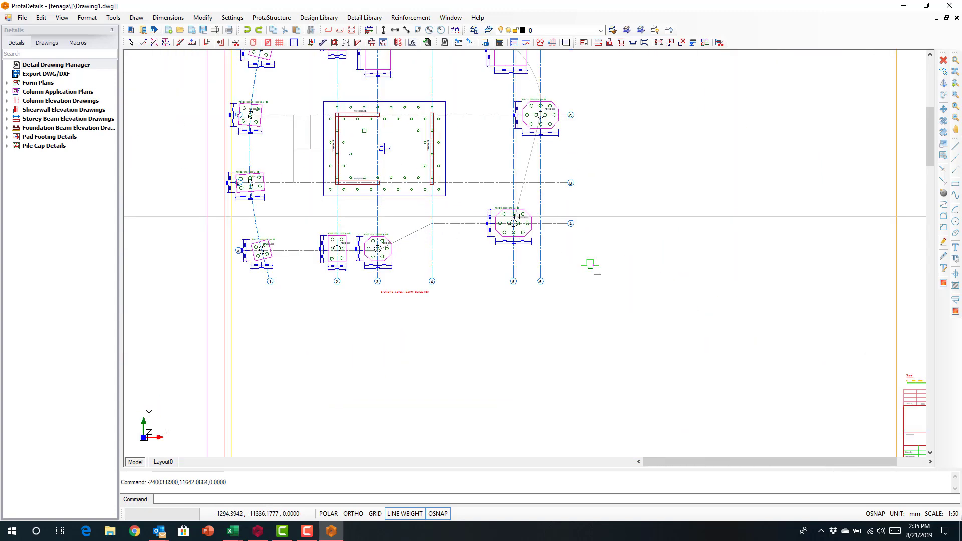
scroll(544, 252, "up", 3)
middle_click_drag(543, 252, 543, 421)
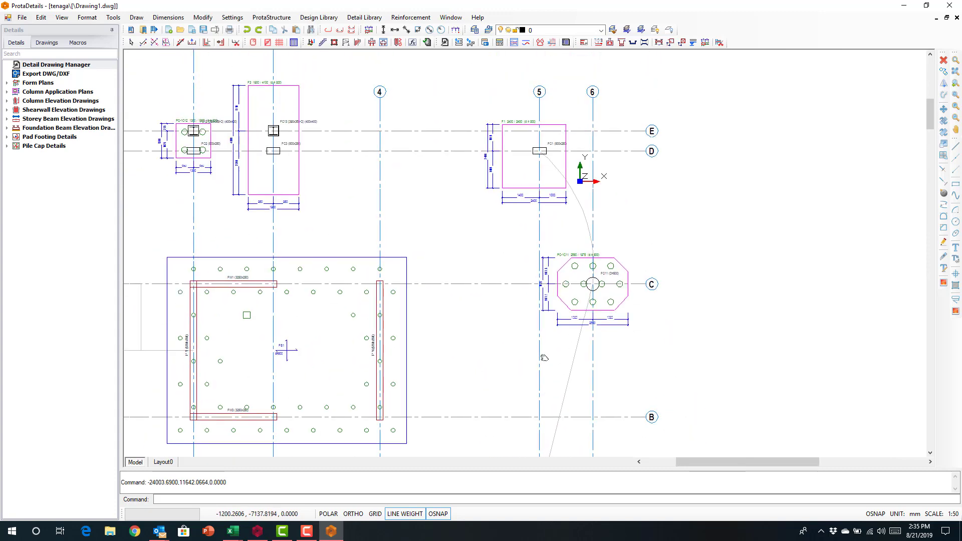
scroll(530, 268, "up", 5)
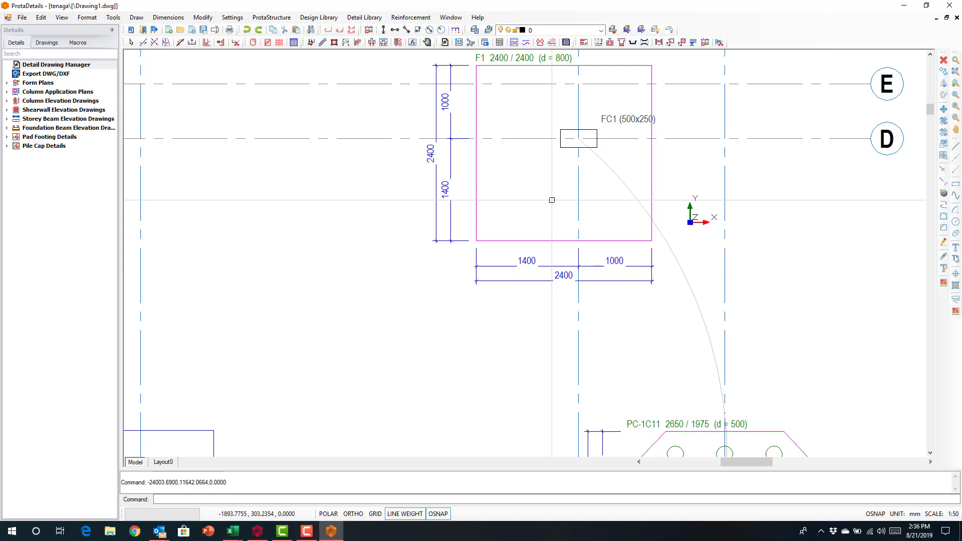
scroll(548, 201, "down", 10)
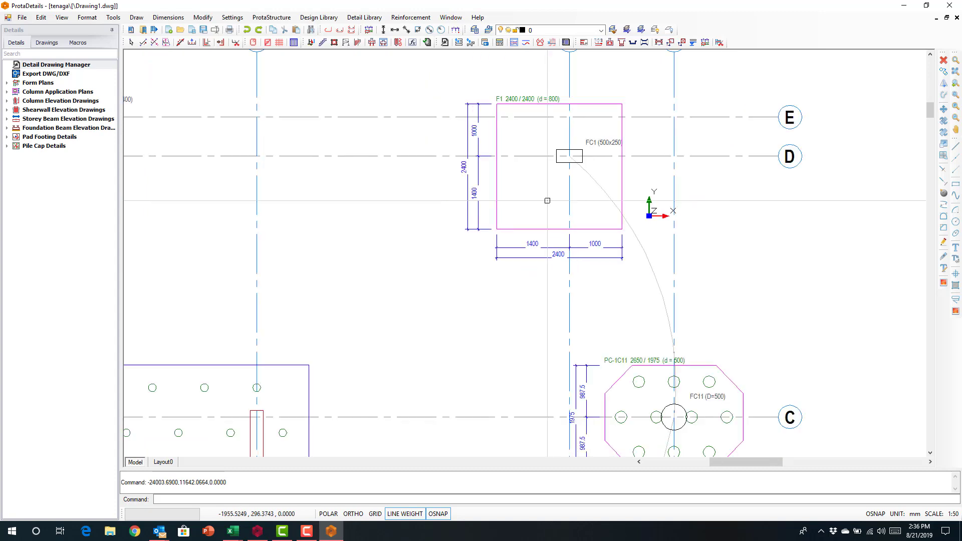
Examine the FB3 foundation beam elevation and its cross sections on the second drawing sheet.
middle_click_drag(498, 311, 559, 68)
middle_click_drag(501, 284, 500, 221)
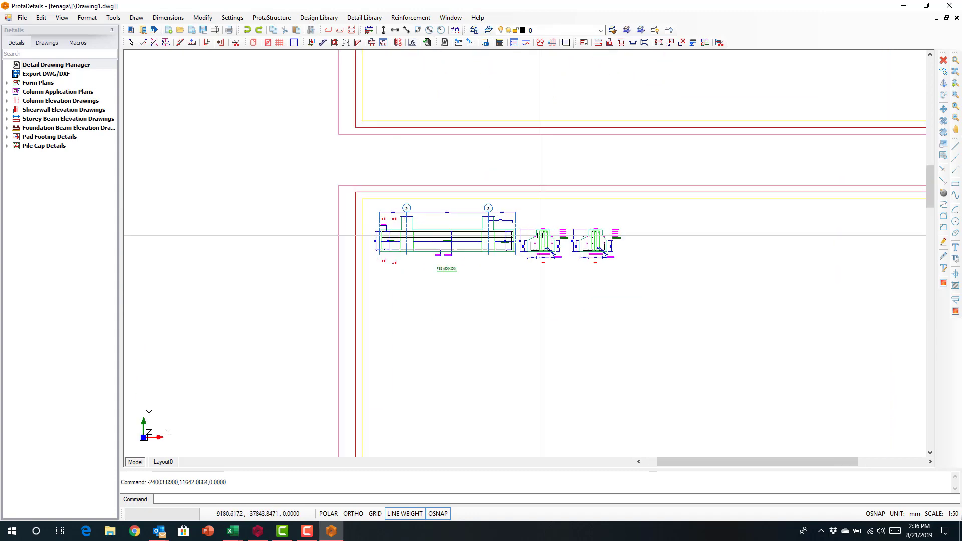
scroll(536, 268, "up", 6)
middle_click_drag(348, 254, 547, 254)
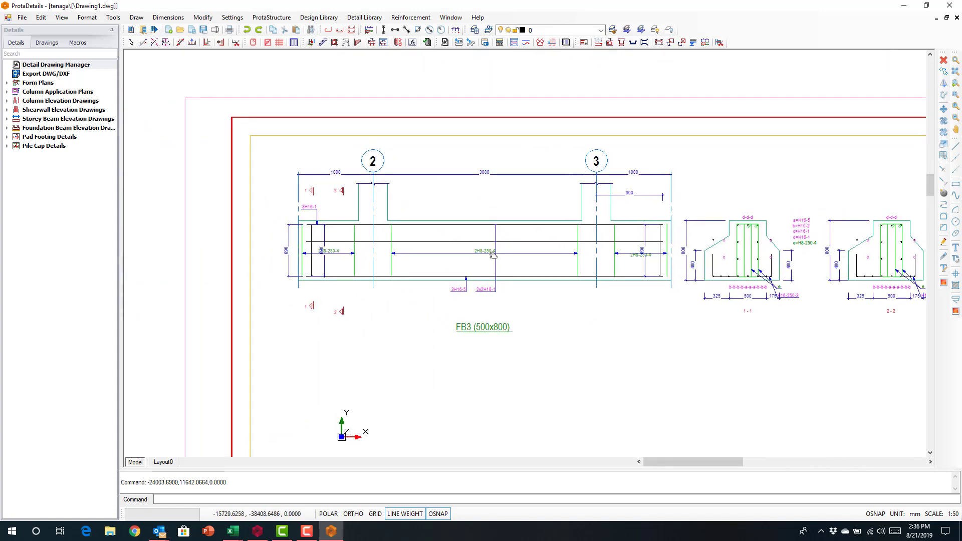
scroll(345, 254, "down", 3)
scroll(345, 253, "down", 3)
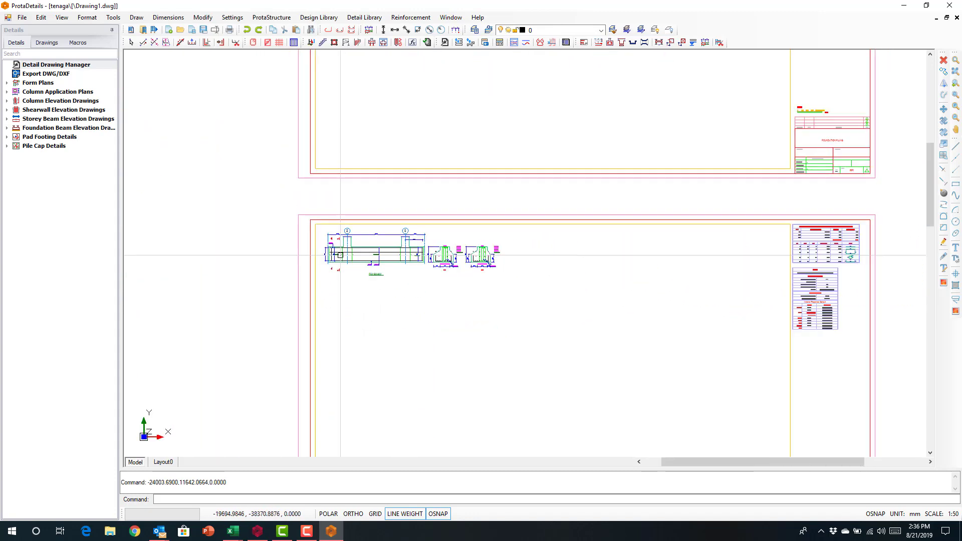
Inspect the foundation beam quantity take-off table on the second sheet, including bar lengths, weights and bending forms.
middle_click_drag(702, 279, 353, 250)
scroll(613, 239, "up", 10)
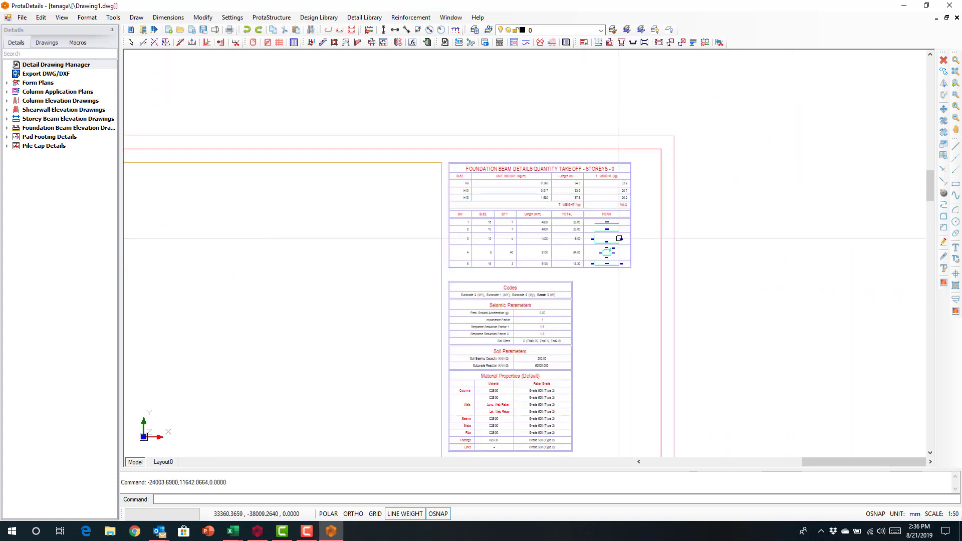
scroll(618, 162, "up", 2)
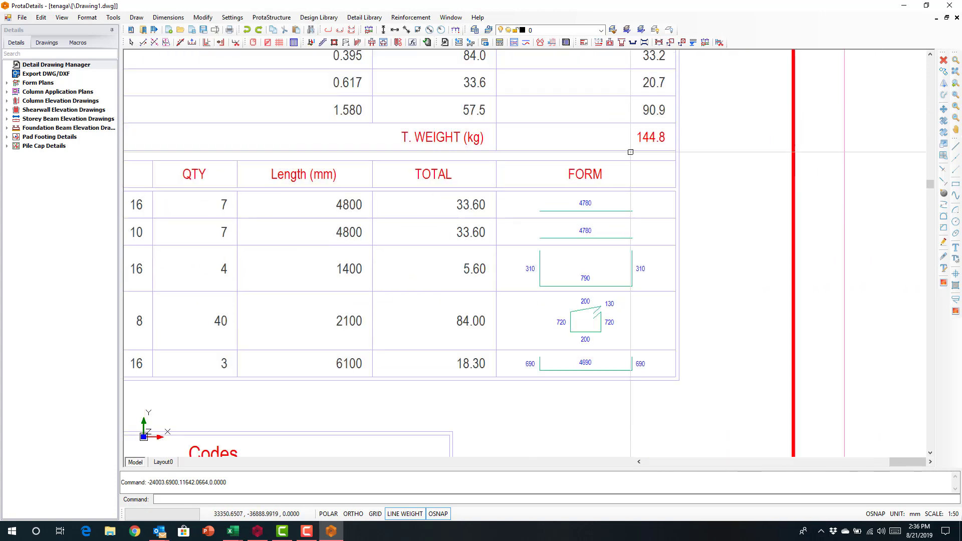
scroll(622, 150, "down", 2)
scroll(633, 175, "down", 5)
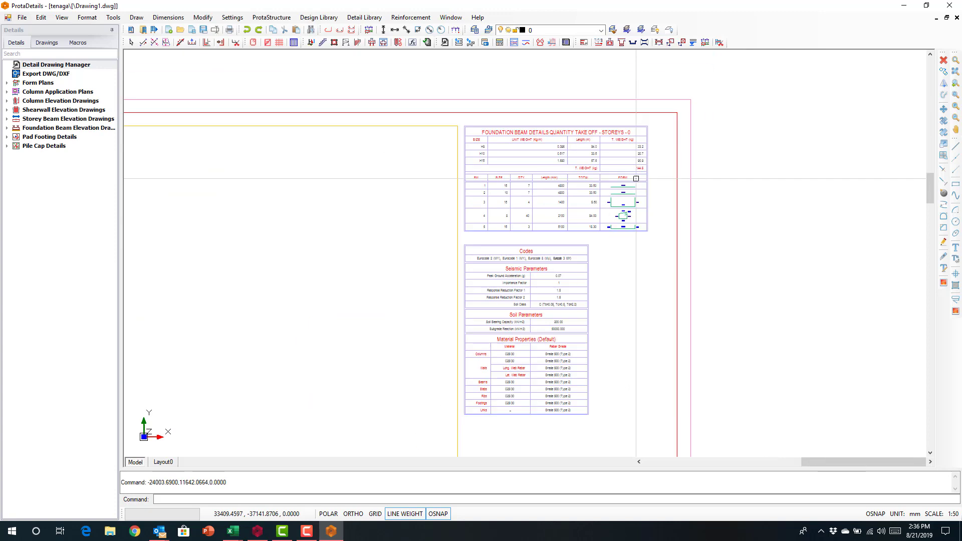
Examine the pad footing details on the third sheet, including the footing plans and their reinforced sections.
mouse_move(479, 348)
middle_mouse_down()
mouse_move(500, 268)
mouse_move(610, 103)
middle_mouse_up()
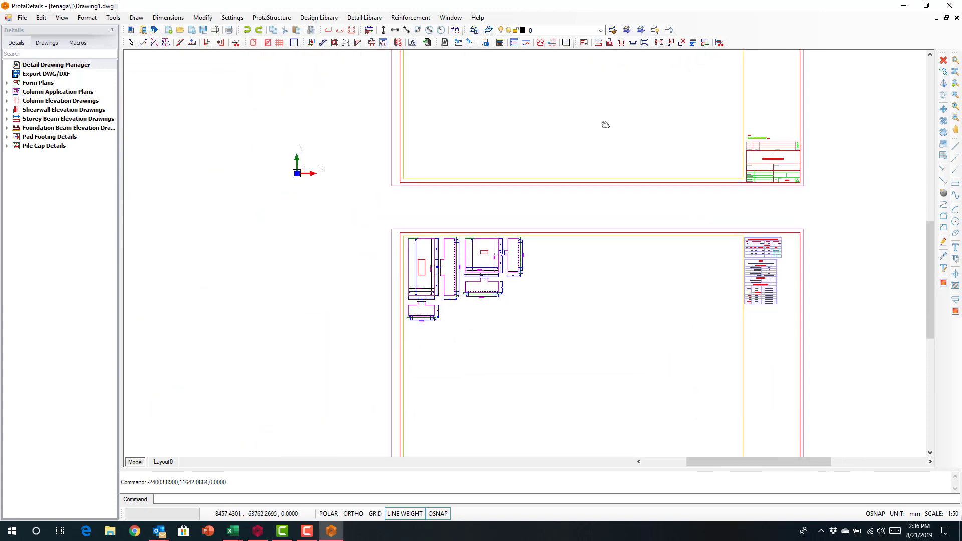
scroll(440, 190, "up", 5)
middle_click_drag(441, 190, 270, 265)
scroll(423, 289, "up", 2)
scroll(424, 289, "down", 6)
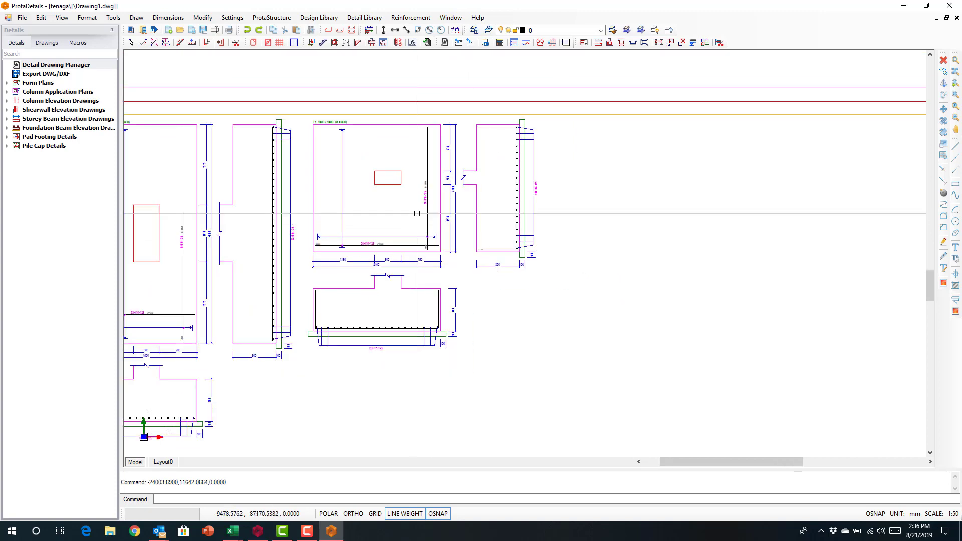
Examine the pile cap details on the fourth sheet, including pile layouts, dimensions and reinforcement sections across the upper row.
middle_click_drag(453, 305, 572, 33)
scroll(701, 155, "up", 5)
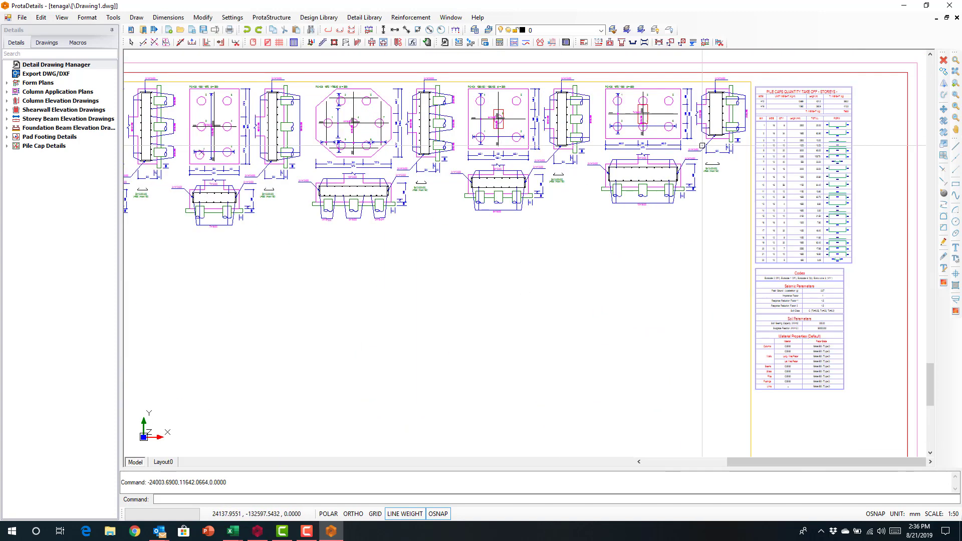
middle_click_drag(590, 173, 598, 211)
middle_click_drag(212, 166, 595, 178)
middle_click_drag(397, 205, 621, 205)
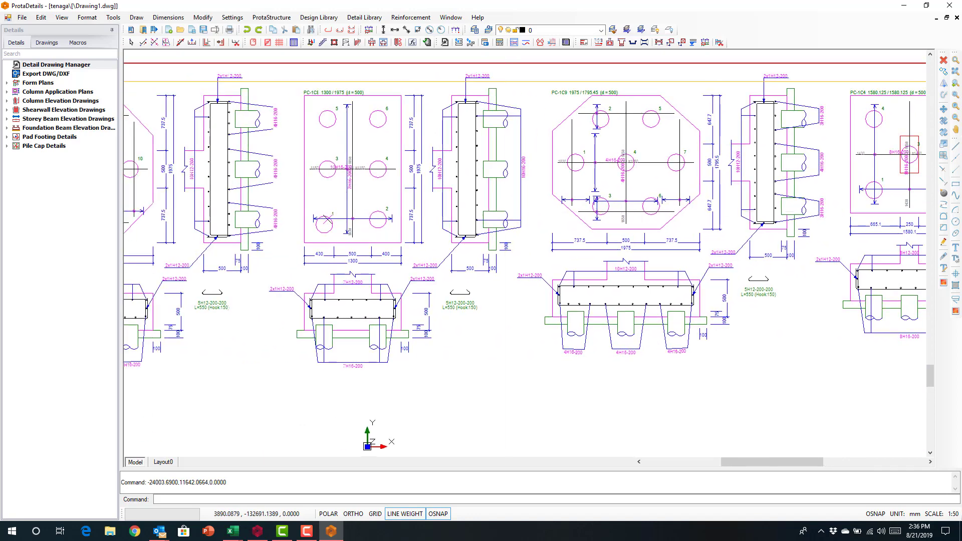
middle_click_drag(179, 204, 275, 193)
scroll(275, 193, "down", 5)
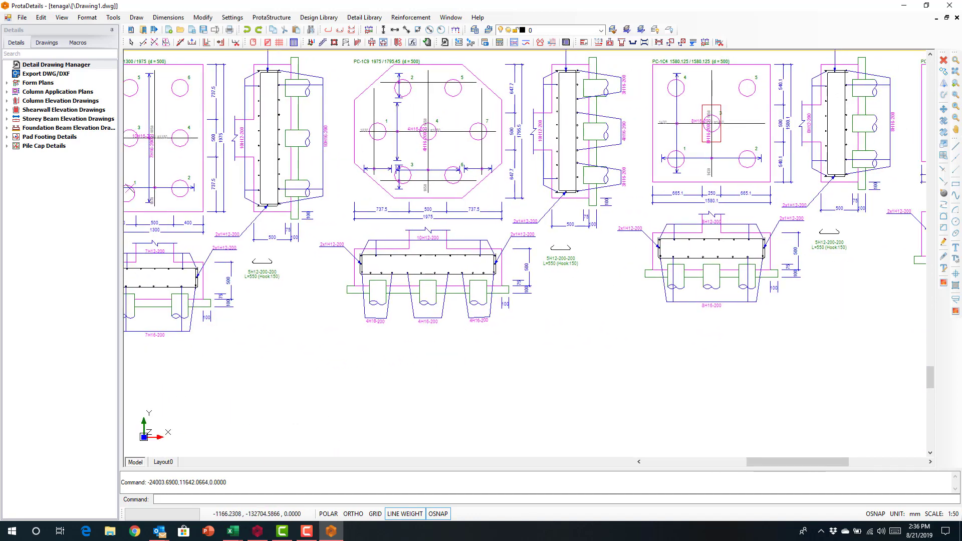
scroll(548, 190, "up", 2)
middle_click_drag(547, 190, 564, 187)
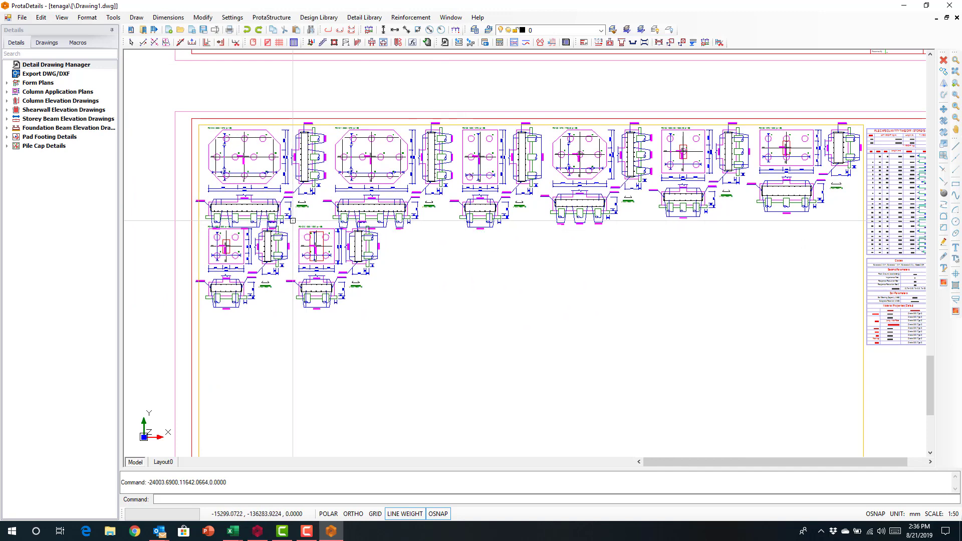
scroll(291, 225, "up", 2)
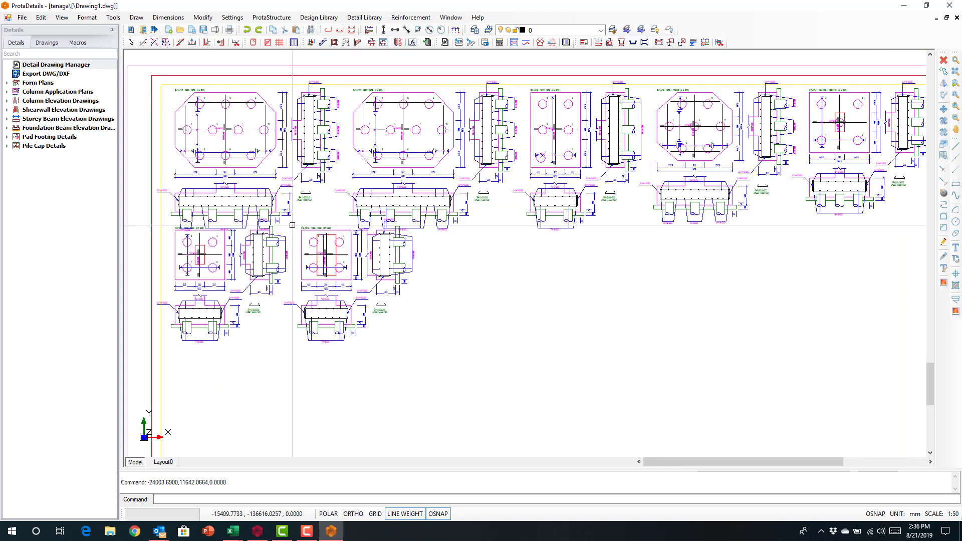
left_click(154, 224)
key("Escape")
key("Escape")
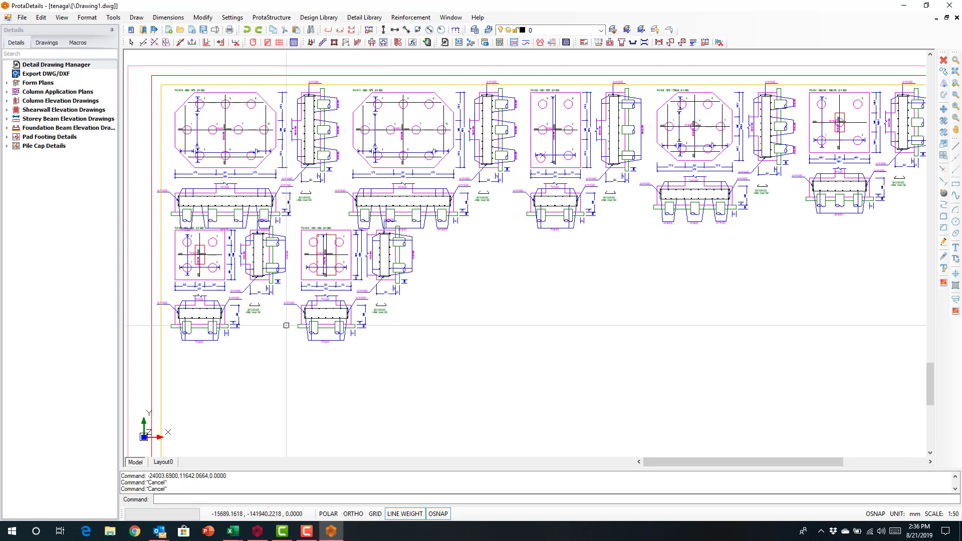
left_click(154, 224)
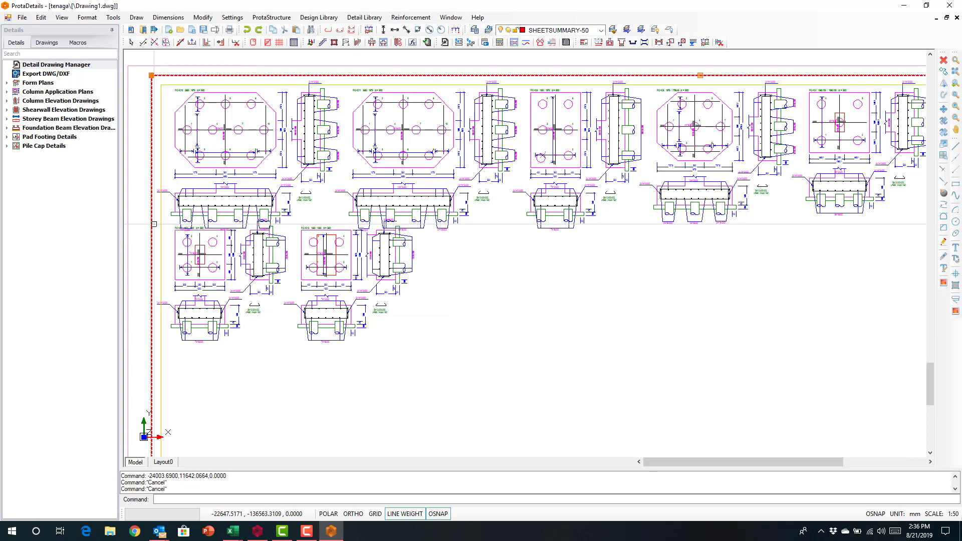
key("Escape")
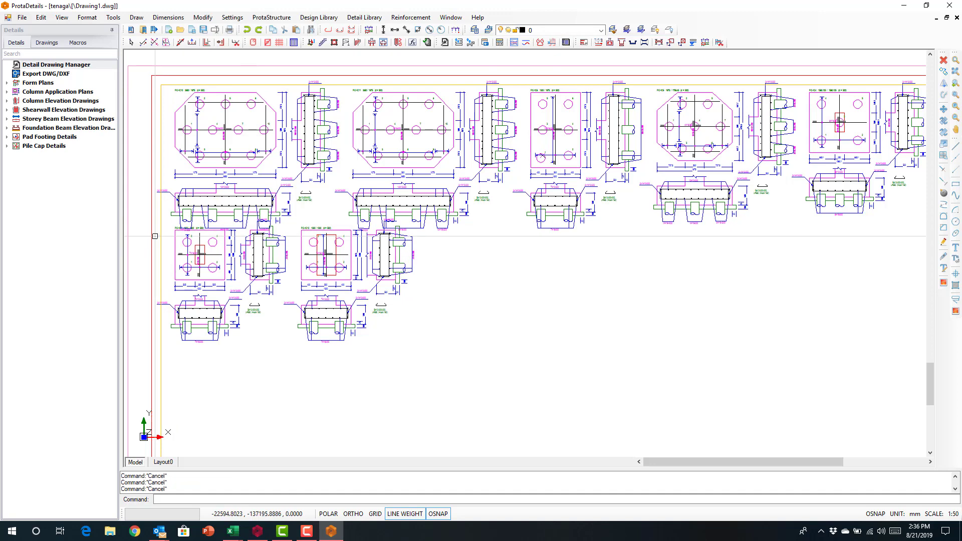
Move the two pile cap details in the second row about 2560 mm down, clear of the row above.
left_click(162, 256)
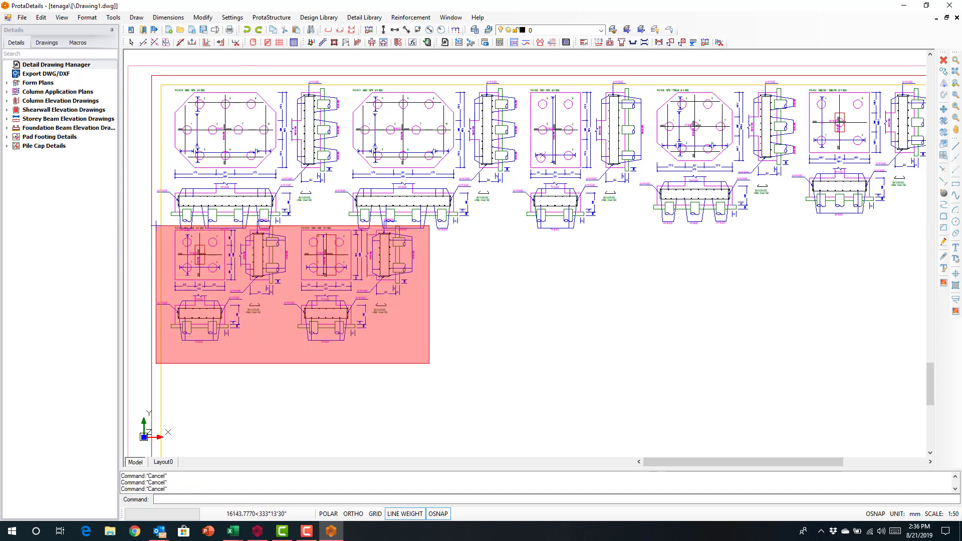
left_click(429, 364)
right_click(377, 324)
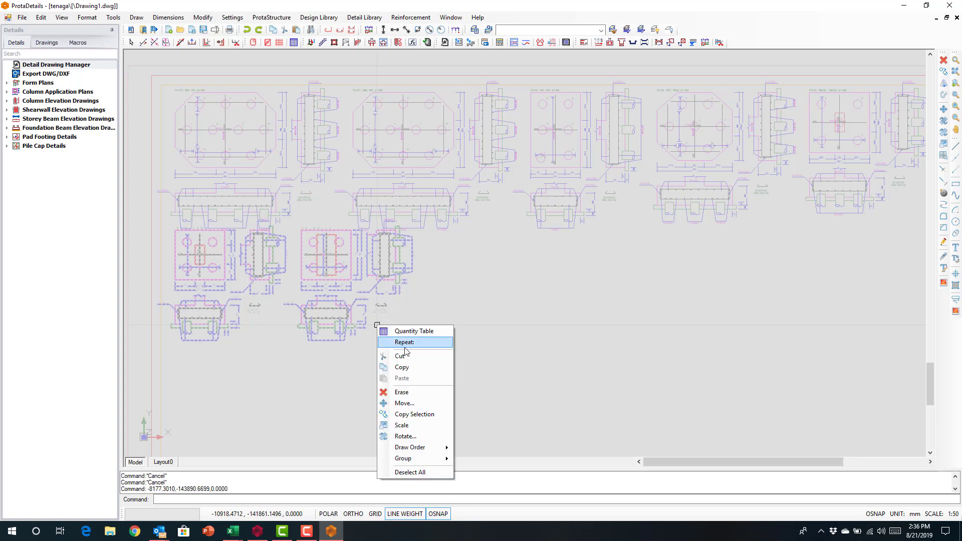
left_click(405, 403)
left_click(344, 345)
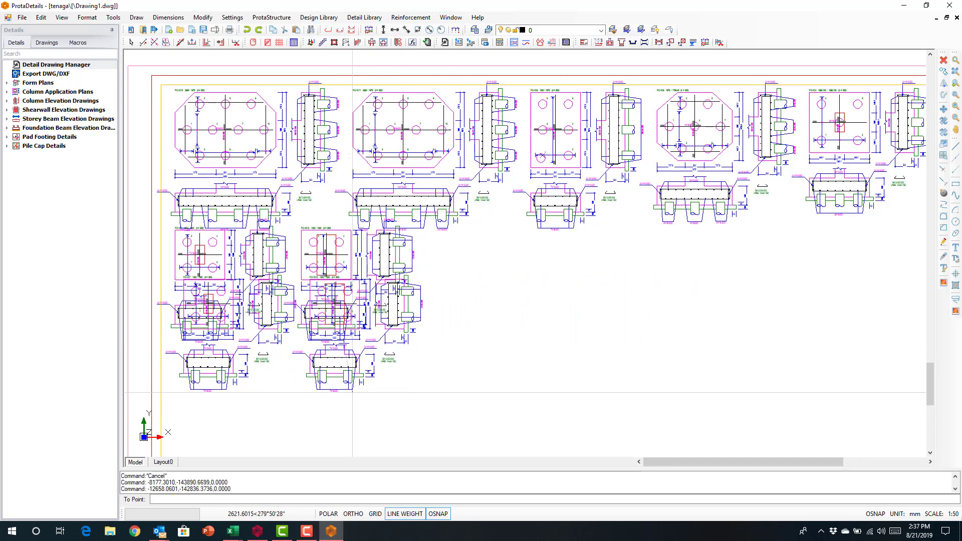
left_click(352, 392)
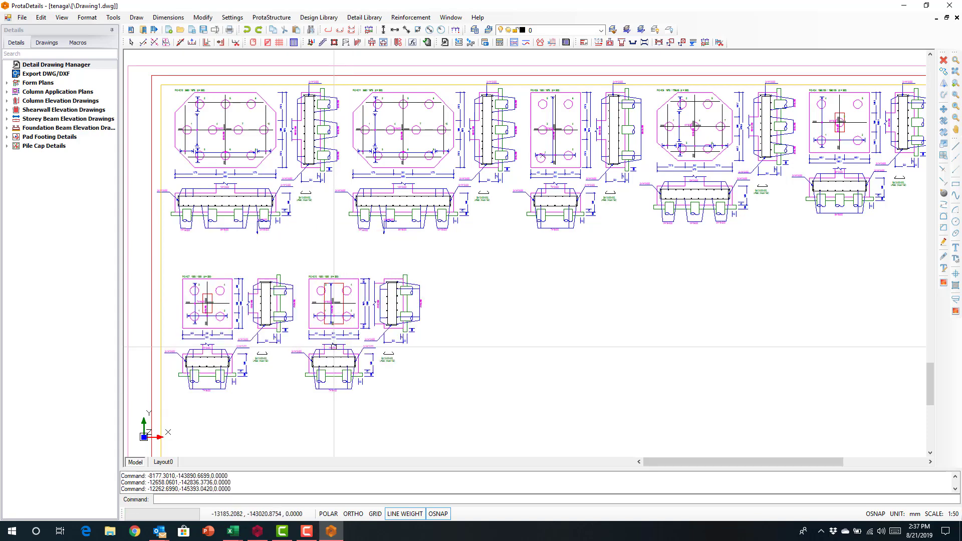
Inspect the pile caps quantity take-off table on the fourth sheet, including bar sizes, quantities, weights and forms.
scroll(352, 392, "down", 3)
scroll(599, 293, "up", 3)
scroll(598, 293, "up", 4)
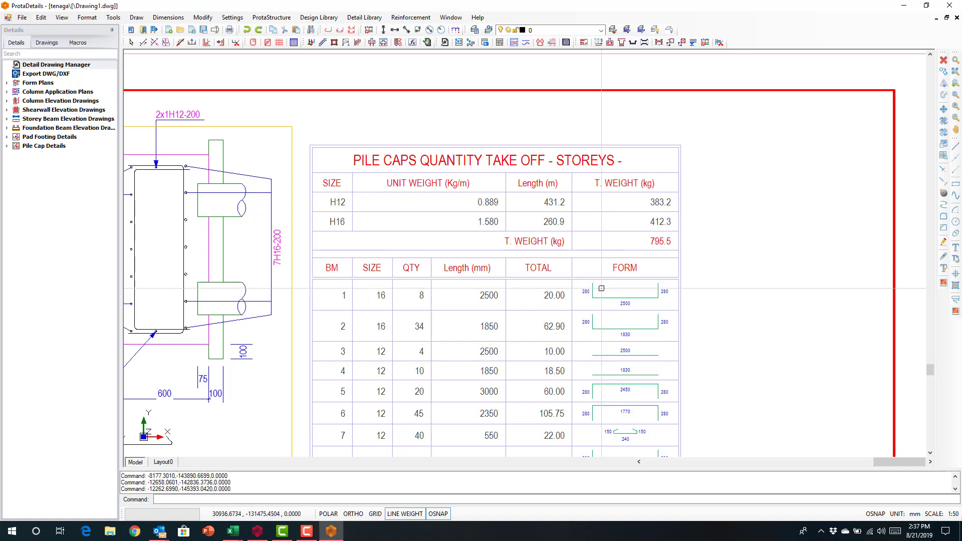
scroll(599, 295, "up", 2)
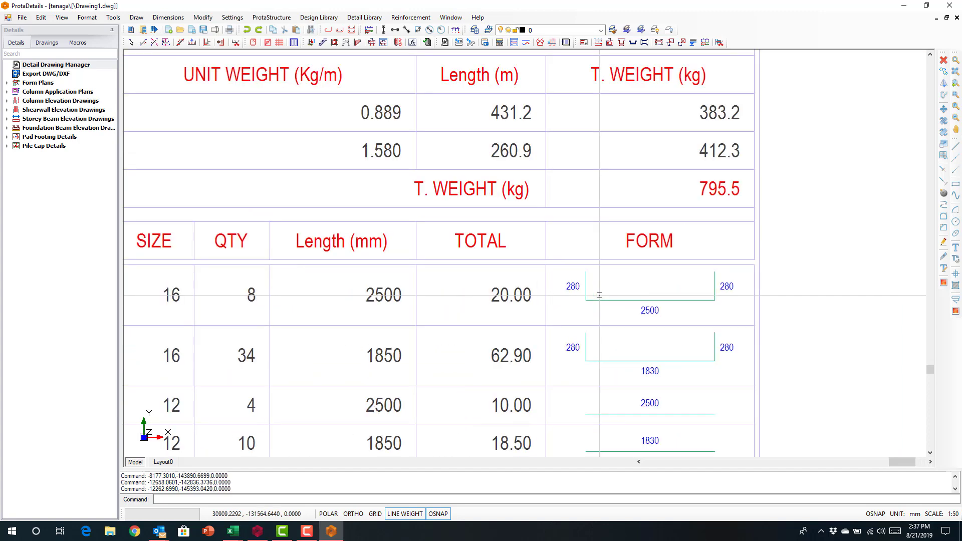
scroll(612, 279, "down", 4)
Inspect the rebar properties of the U-shaped bar in the pile cap section beside the take-off table, then close them.
scroll(474, 300, "up", 5)
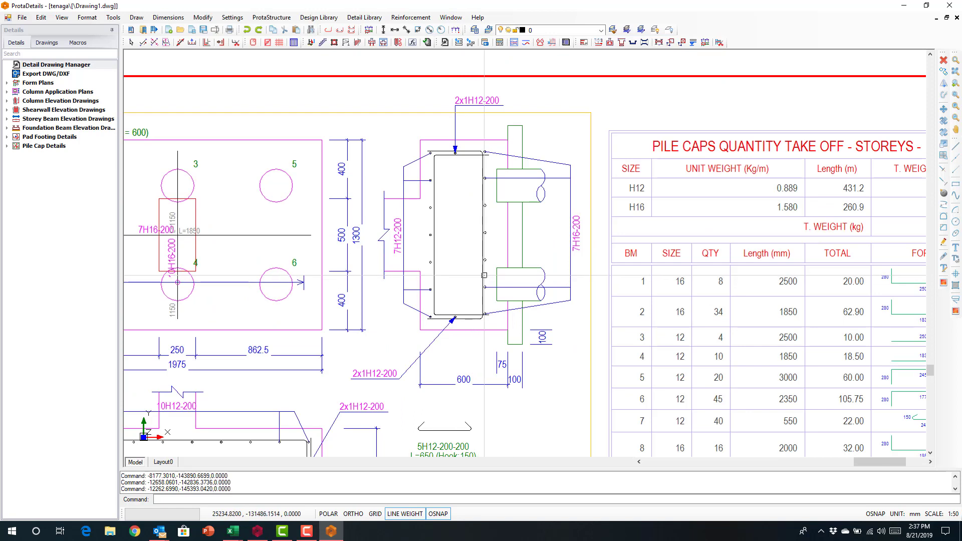
double_click(484, 275)
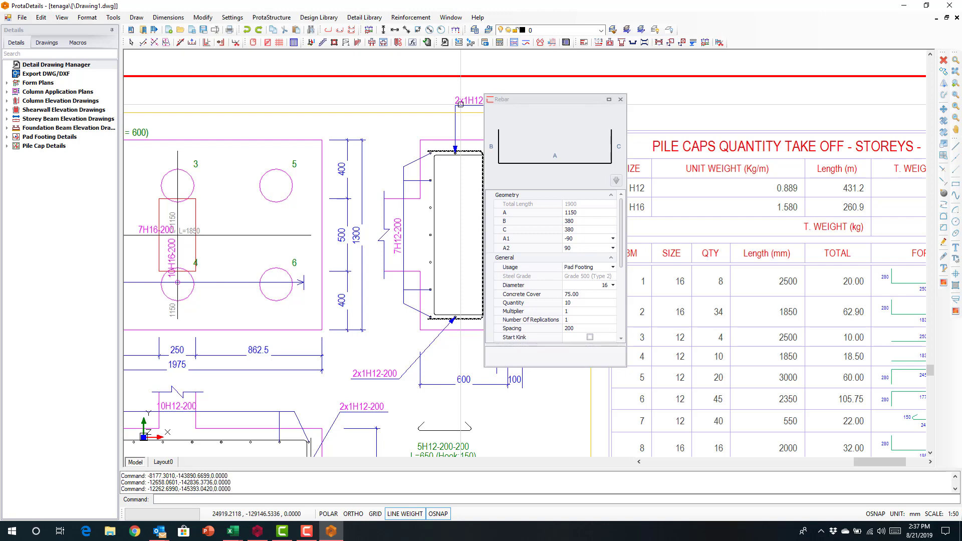
left_click(620, 102)
scroll(513, 201, "down", 3)
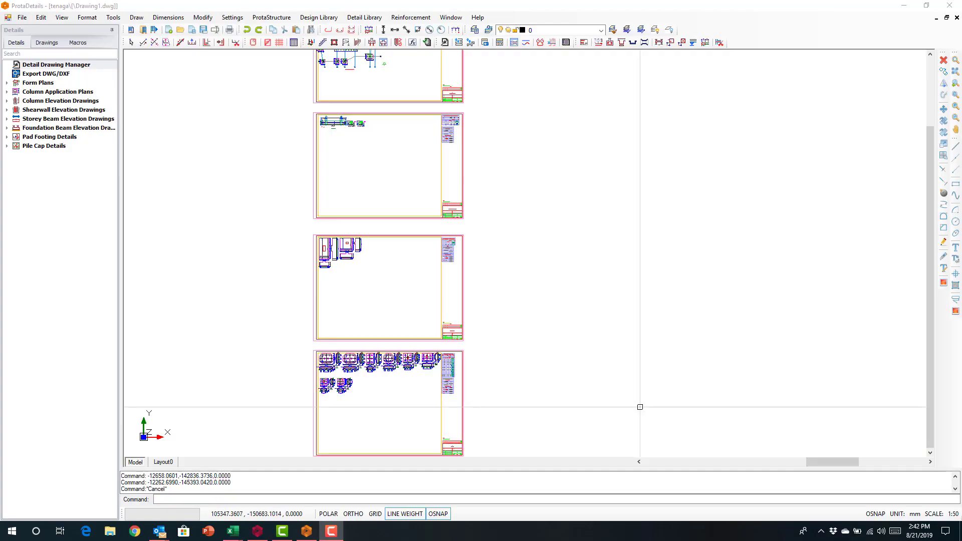
Insert the PC-1C8 pile cap detail from the pile cap list into the empty area beside the pad footing sheet.
left_click(7, 147)
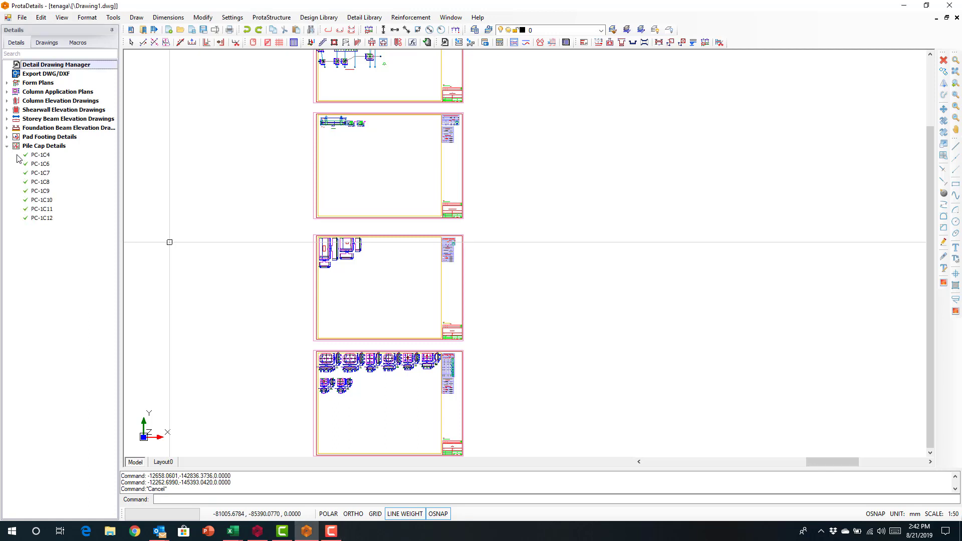
left_click(7, 138)
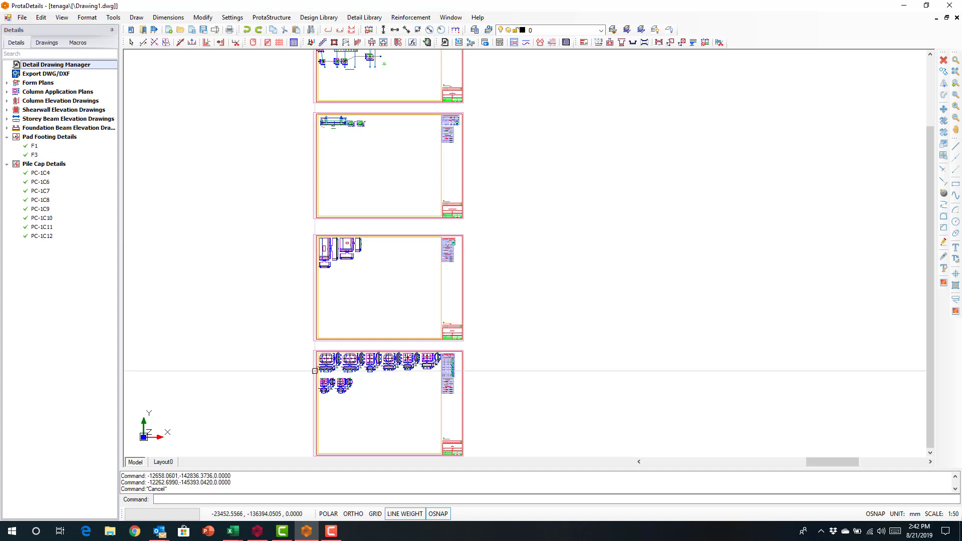
right_click(50, 202)
left_click(74, 206)
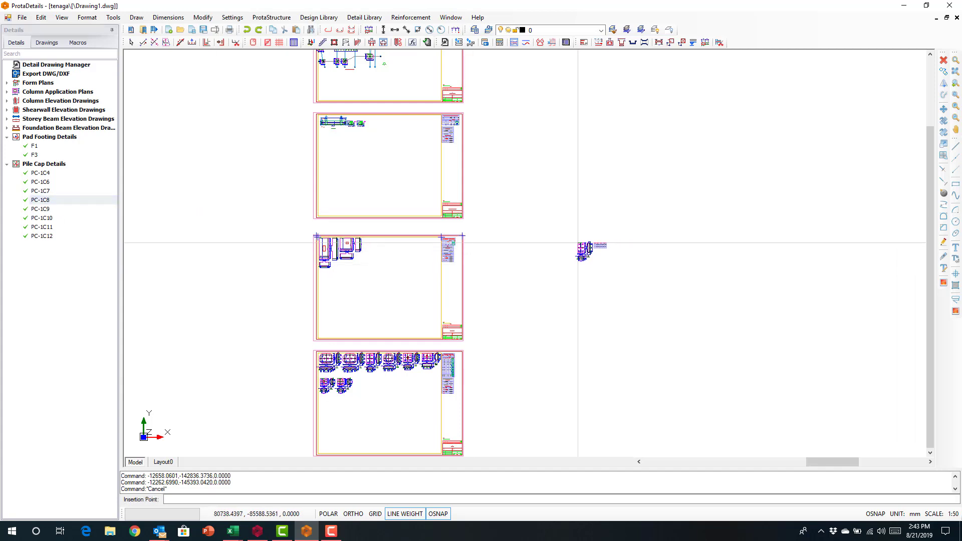
left_click(569, 235)
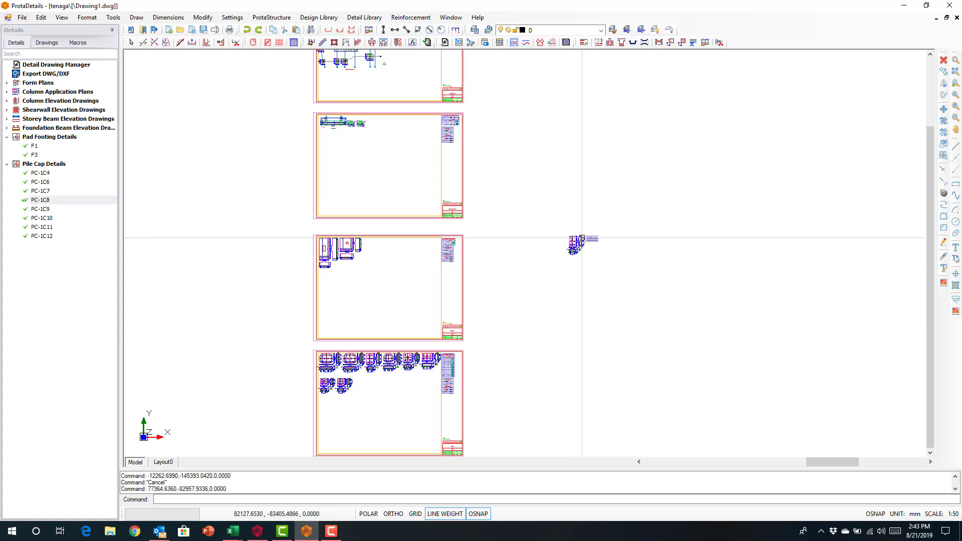
Examine the inserted PC-1C8 detail, including the shifted pile 1 and the table of pile coordinates and offsets.
scroll(571, 237, "up", 5)
scroll(587, 252, "up", 2)
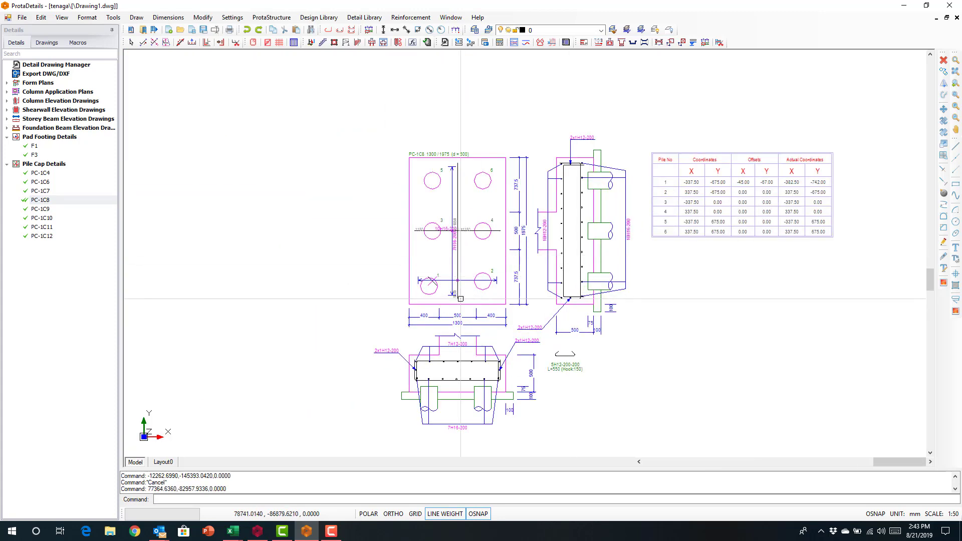
scroll(418, 283, "up", 3)
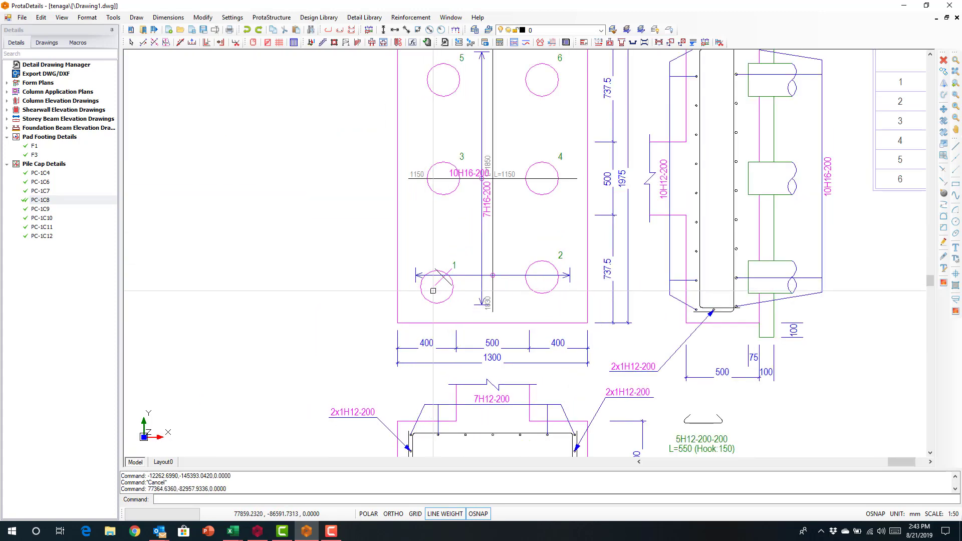
scroll(418, 289, "down", 5)
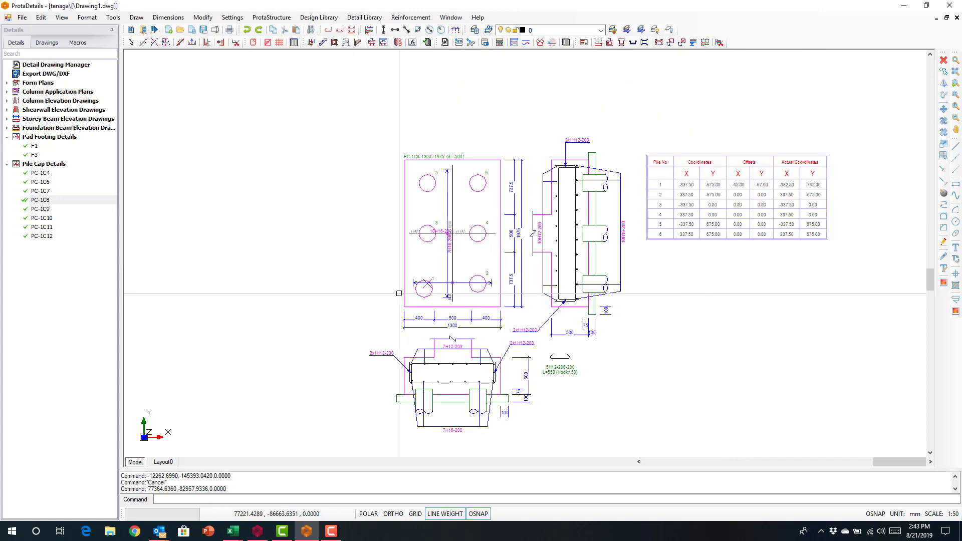
scroll(648, 221, "up", 4)
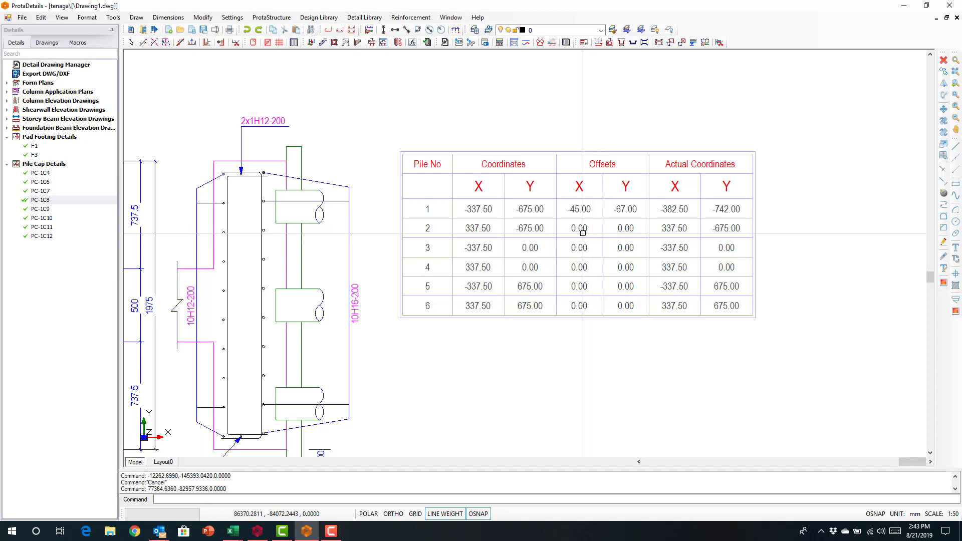
scroll(577, 228, "down", 8)
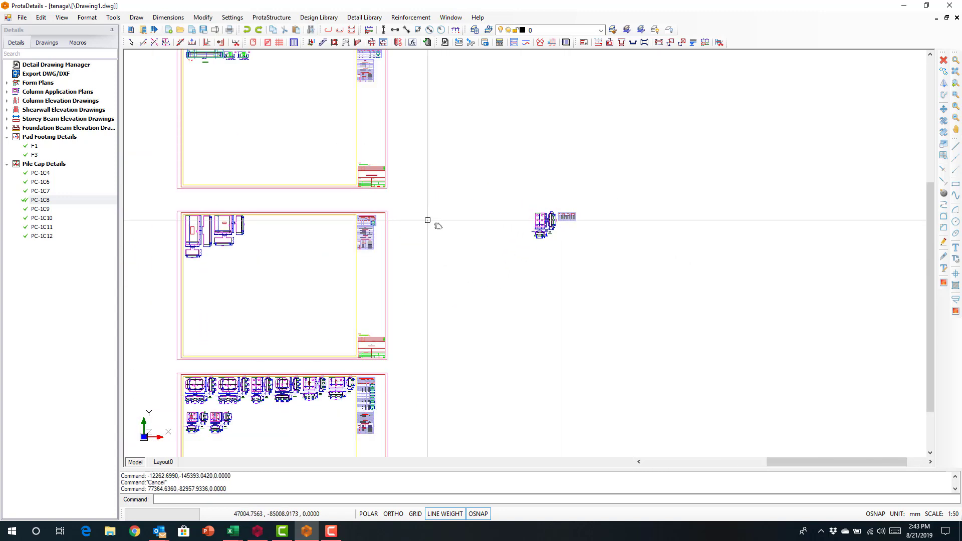
Review the foundation plan on the first sheet, including the piled mat and surrounding pile caps and footings.
middle_click_drag(430, 221, 496, 254)
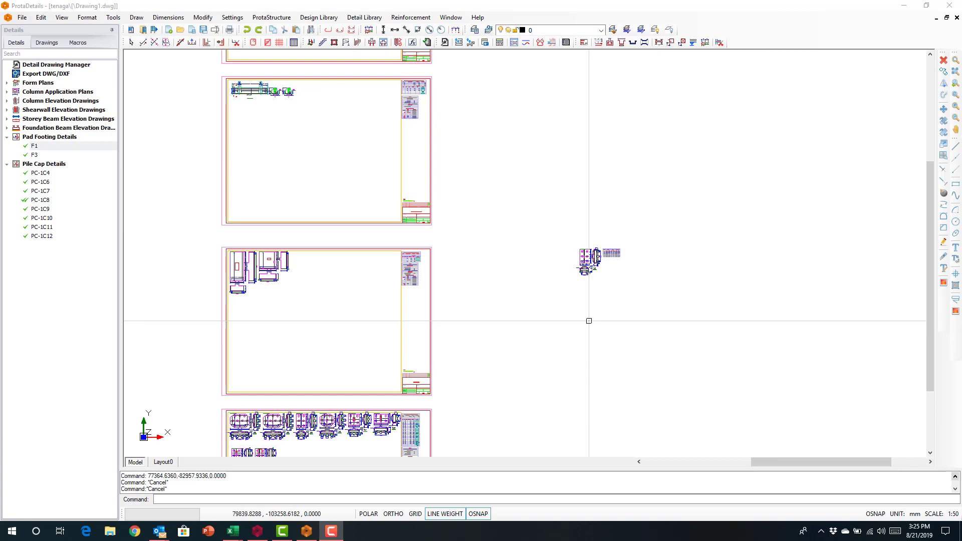
scroll(589, 321, "down", 3)
middle_click_drag(541, 206, 580, 273)
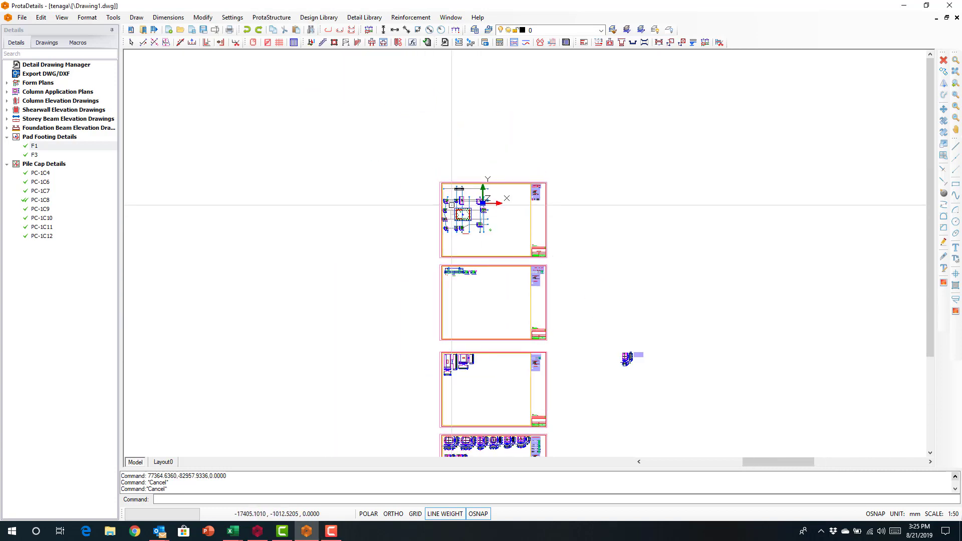
scroll(451, 205, "up", 3)
scroll(481, 216, "up", 2)
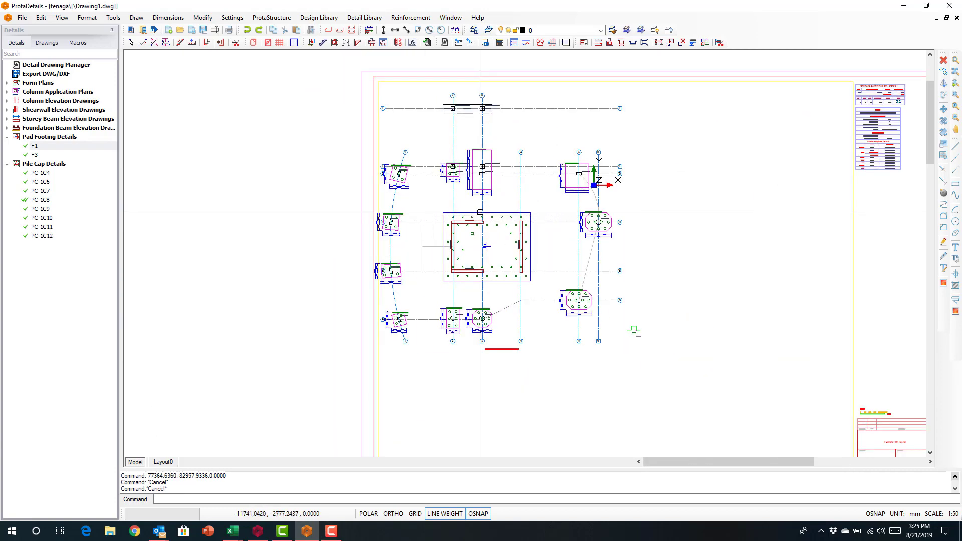
Review the foundation beam elevation and its two cross sections on the second sheet.
scroll(457, 199, "down", 3)
middle_click_drag(463, 337, 430, 229)
scroll(430, 229, "up", 4)
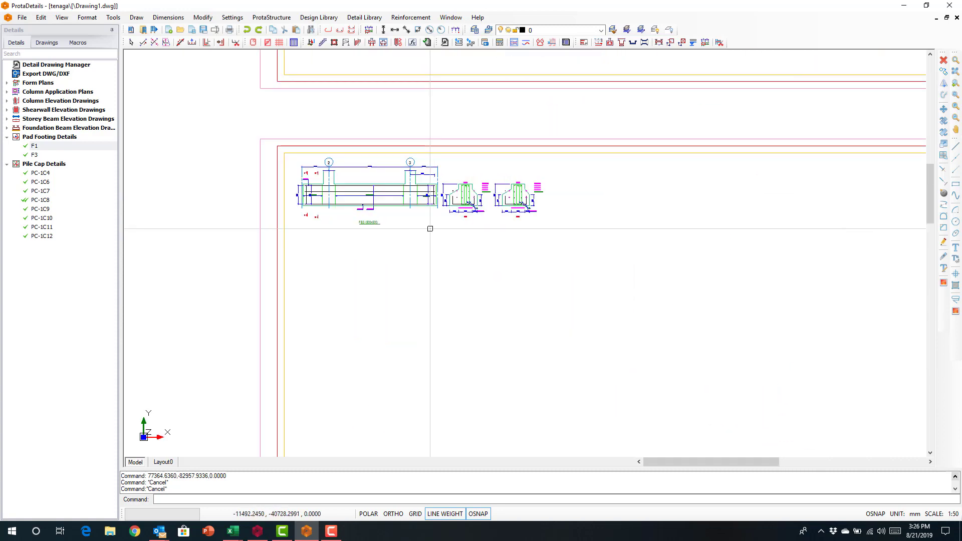
Review the pad footing details on the third sheet and the pile cap sheet below it.
scroll(430, 229, "down", 4)
middle_click_drag(447, 268, 382, 70)
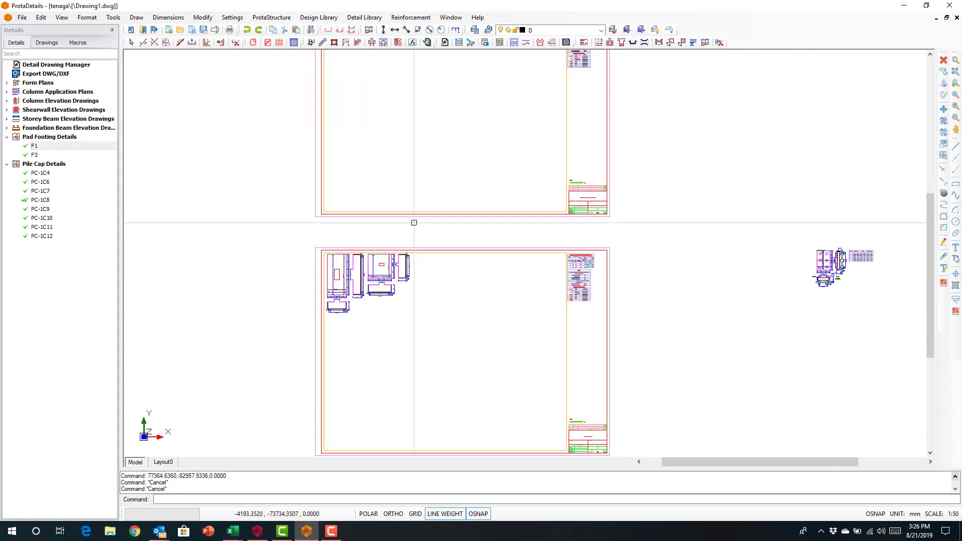
middle_click_drag(423, 269, 423, 230)
scroll(385, 246, "up", 4)
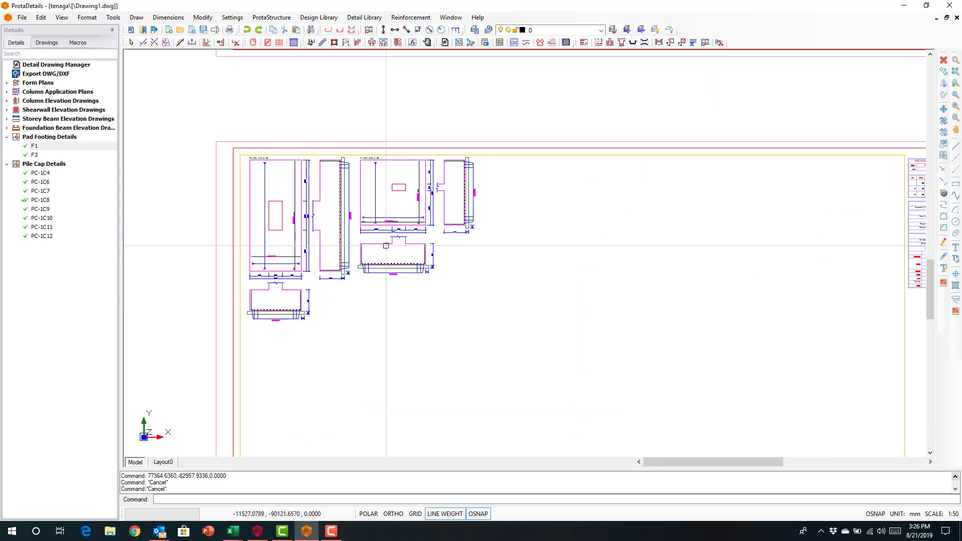
scroll(386, 245, "down", 4)
middle_click_drag(408, 302, 366, 235)
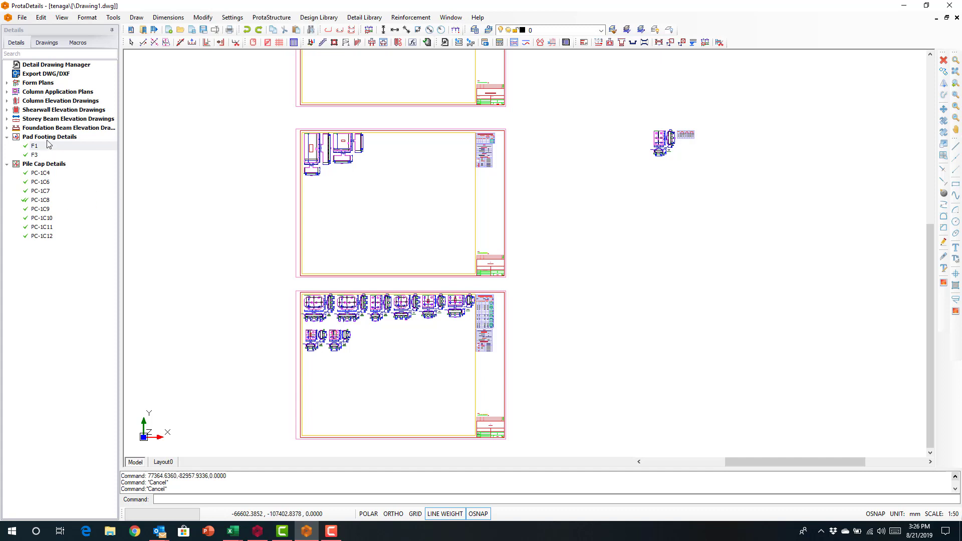
Draw all eight pile cap details one by one, placing them in rows of three, three and two in the empty area beside the sheets.
left_click(45, 164)
right_click(45, 165)
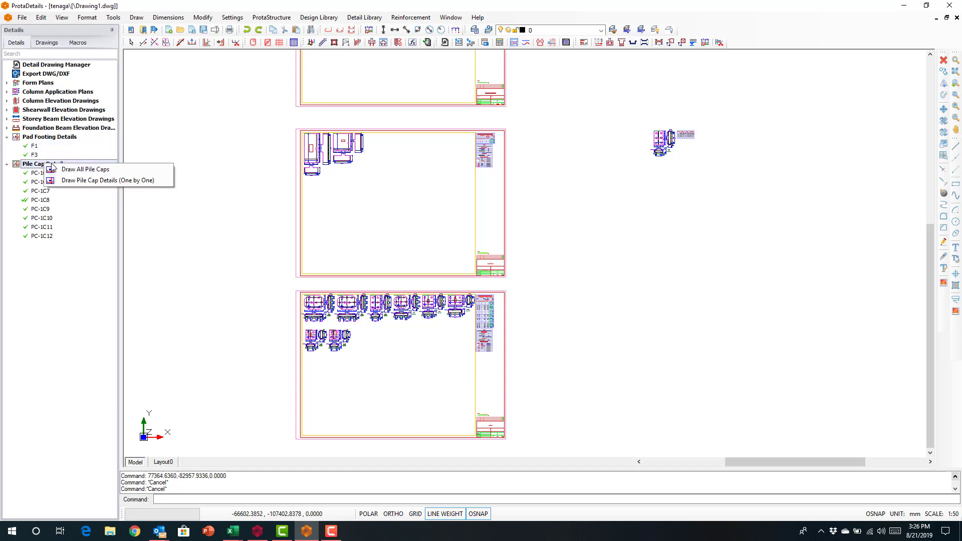
left_click(76, 179)
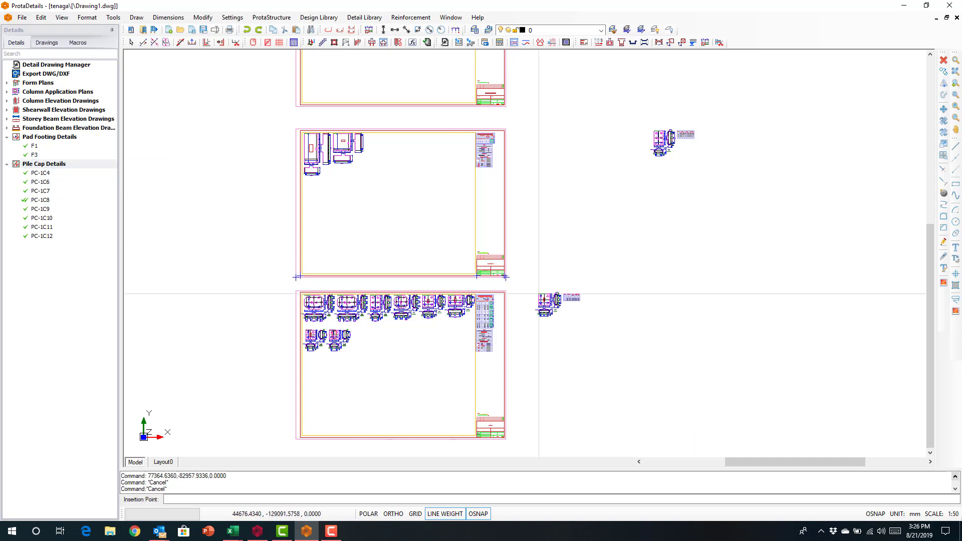
left_click(652, 211)
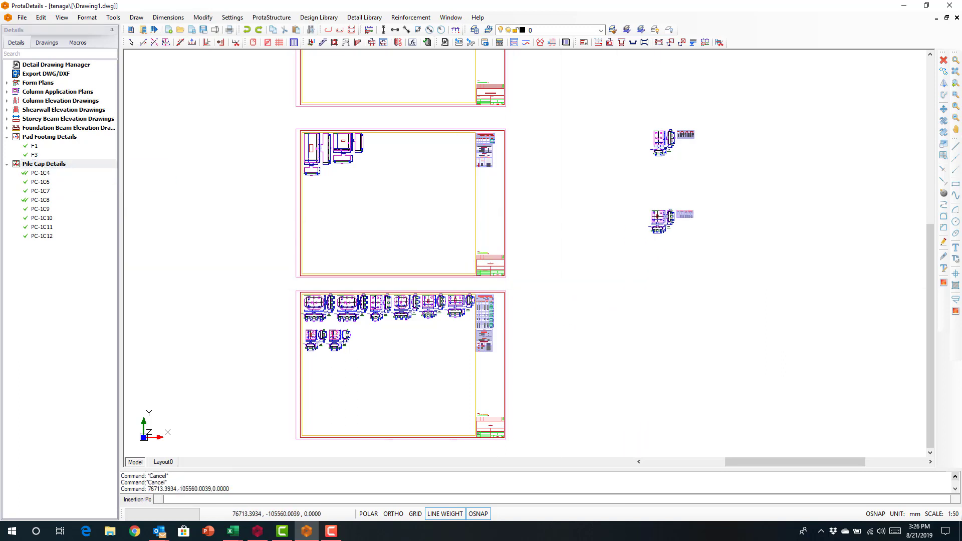
left_click(707, 209)
left_click(768, 208)
left_click(654, 248)
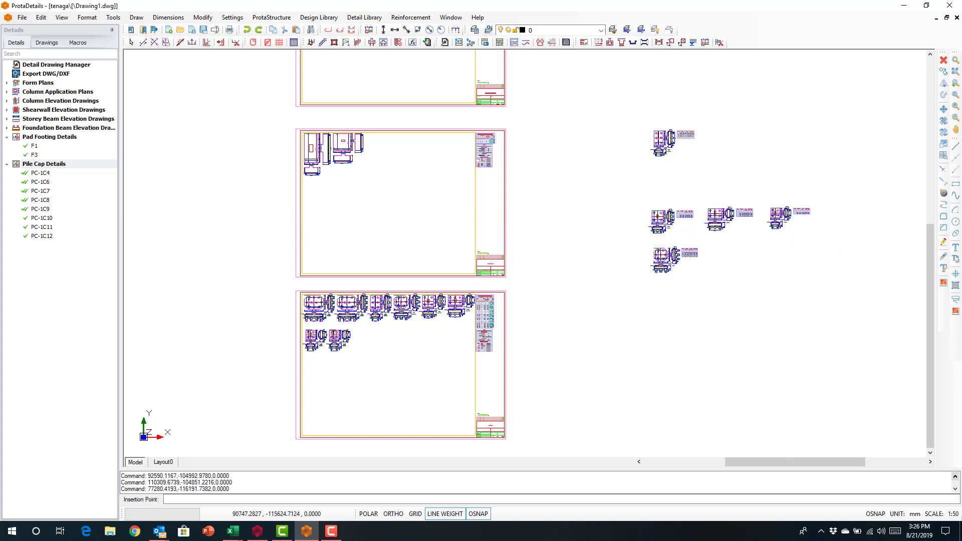
left_click(705, 244)
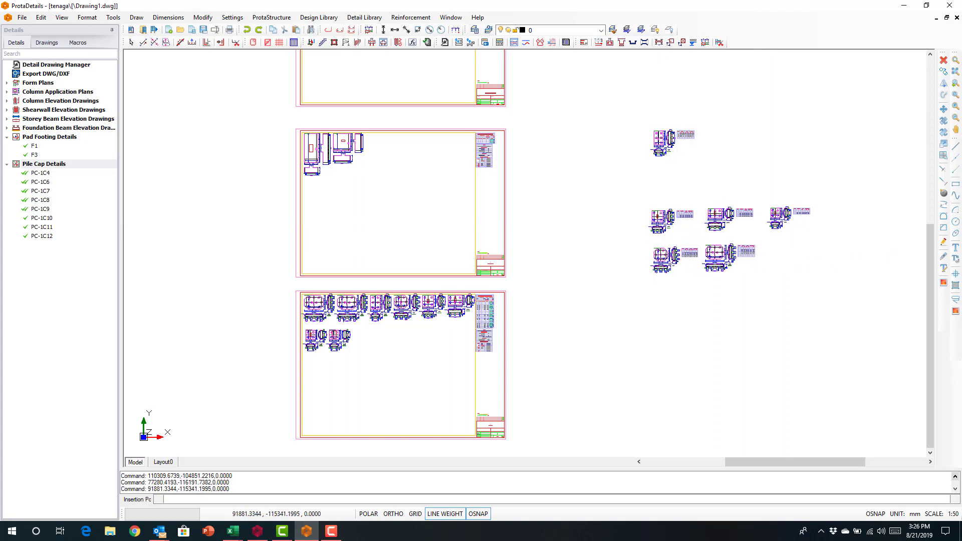
left_click(772, 244)
left_click(656, 289)
left_click(711, 287)
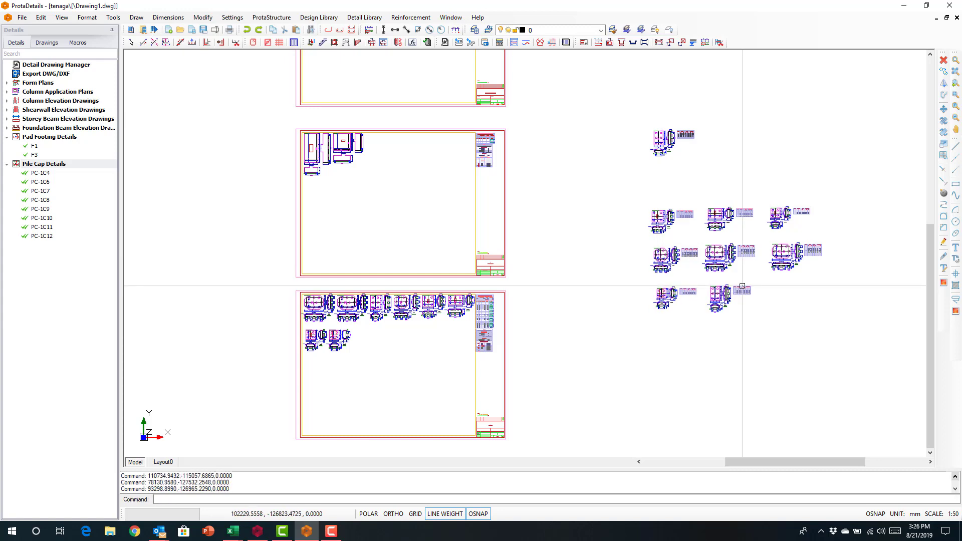
Examine the individually placed pile cap details with their pile offset tables, and compare them with the four foundation sheets.
scroll(777, 287, "up", 5)
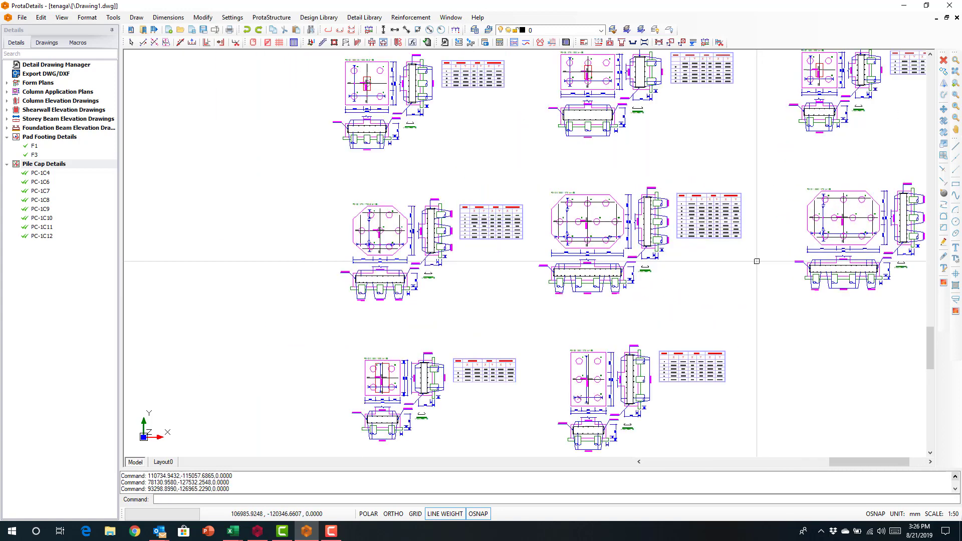
scroll(590, 304, "down", 2)
scroll(590, 304, "down", 3)
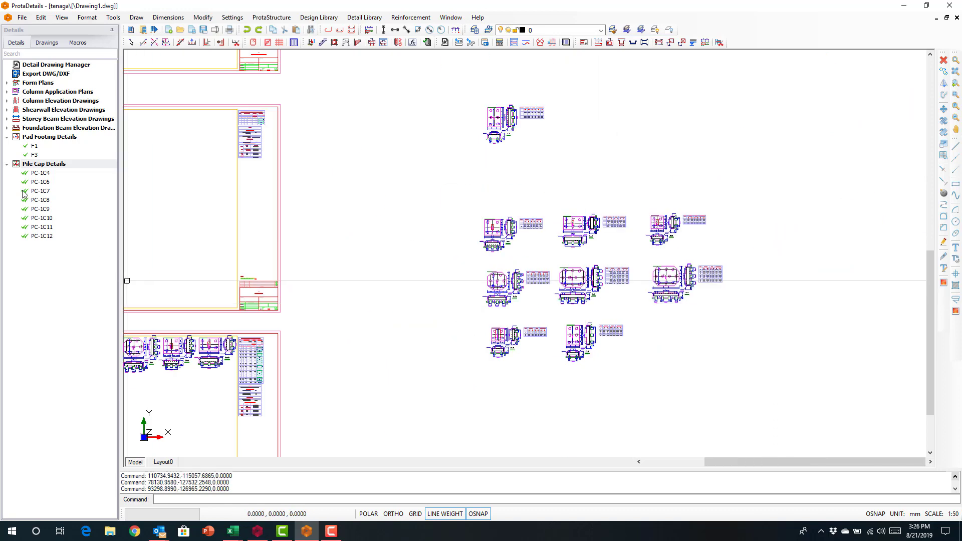
scroll(378, 232, "down", 4)
middle_click_drag(378, 232, 447, 337)
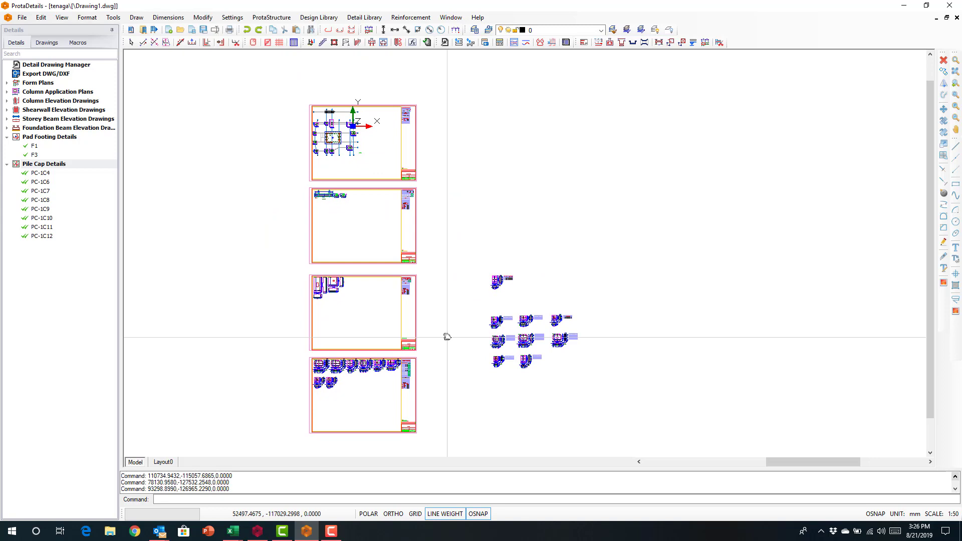
scroll(456, 340, "up", 2)
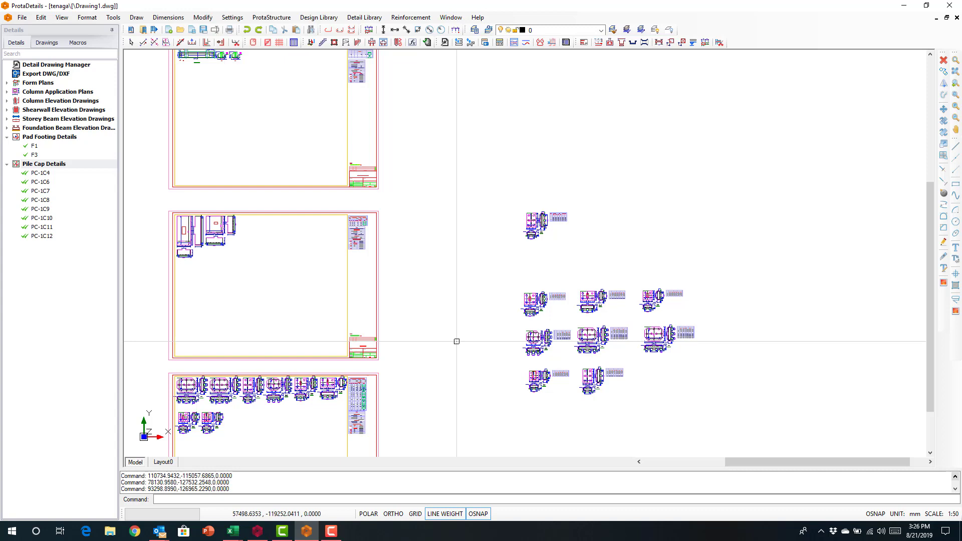
Switch to ProtaStructure and view the combined Default report set from the Report Manager, with the Foundation Design Reports group expanded.
left_click(257, 531)
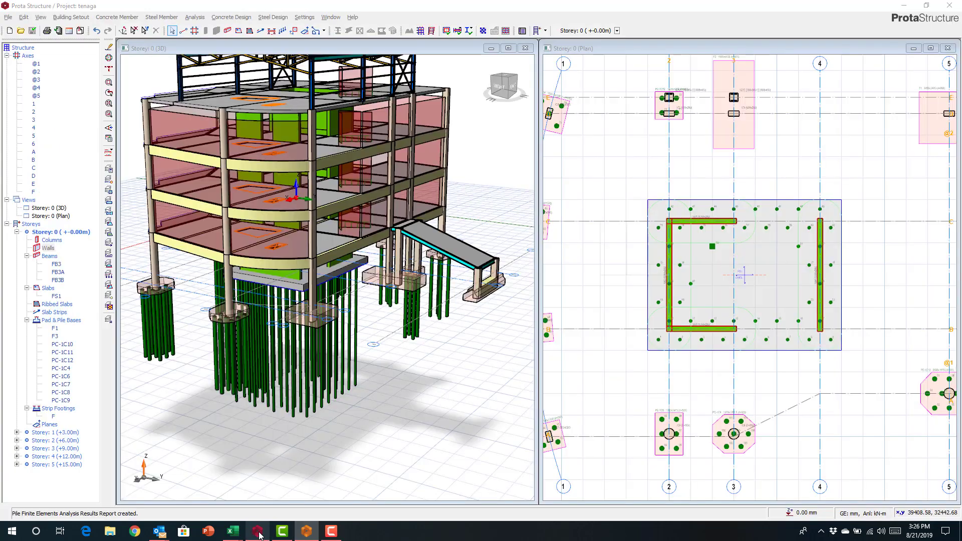
mouse_move(305, 352)
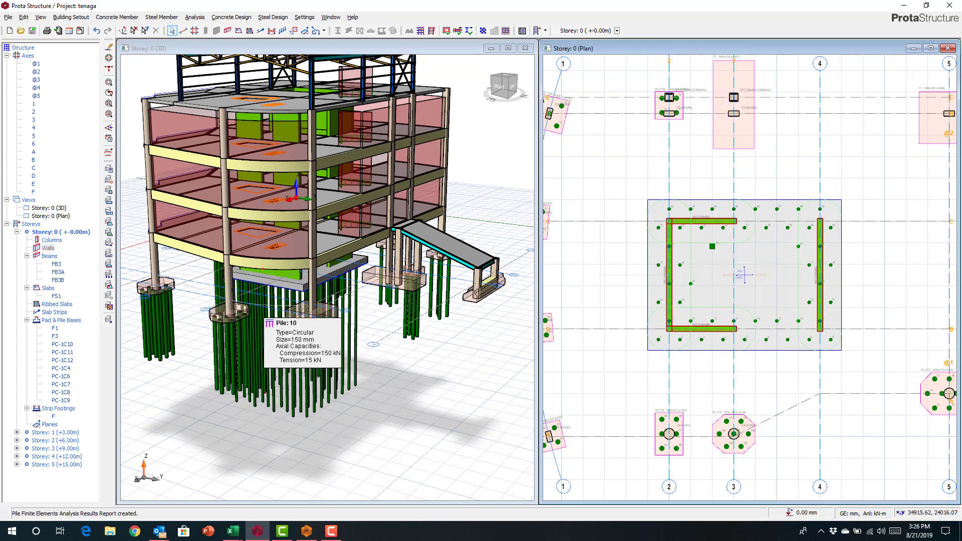
left_click(58, 31)
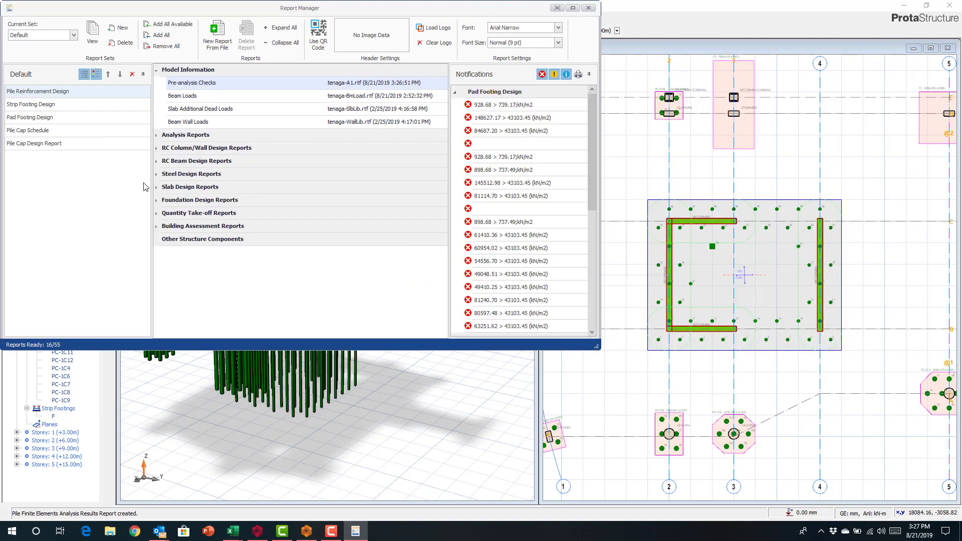
left_click(157, 200)
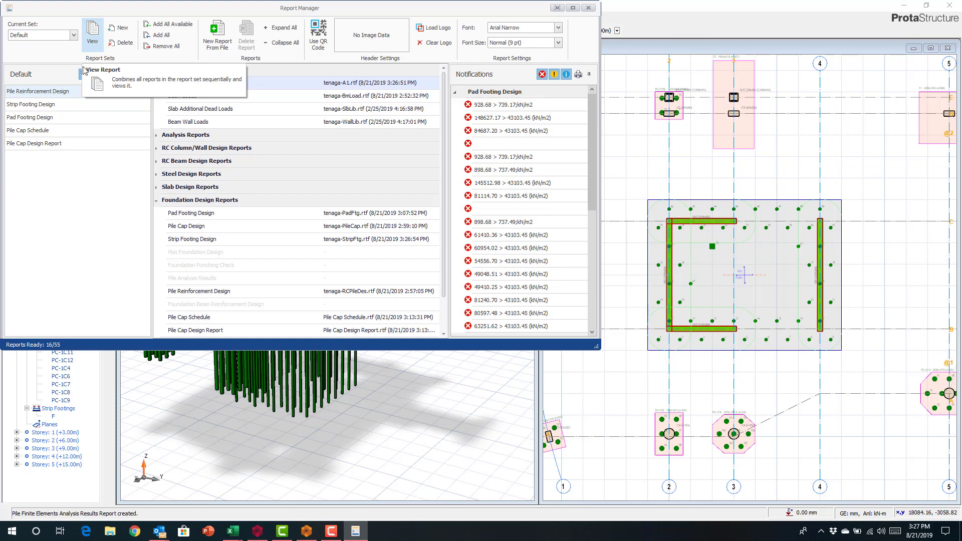
left_click(92, 40)
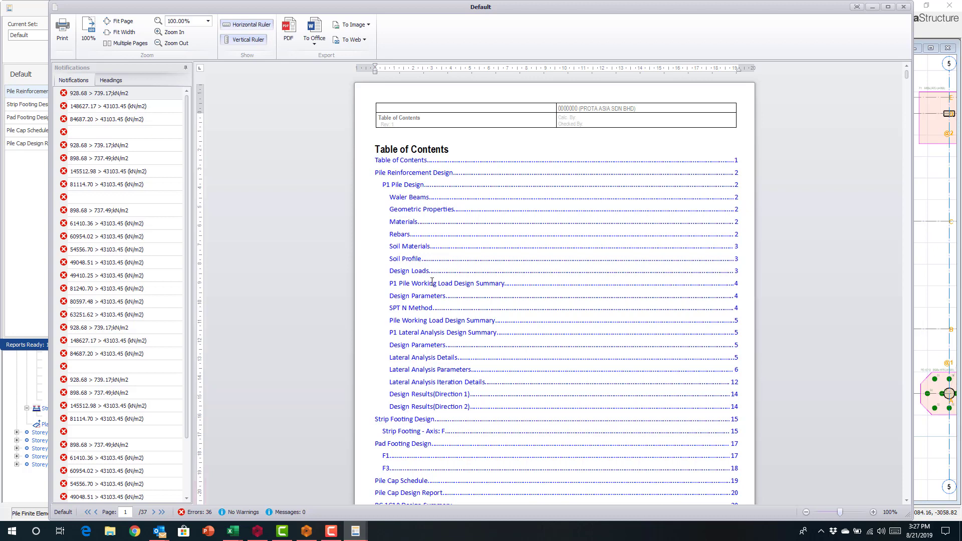
Review the report's table of contents and the P1 pile design headings, from Waler Beams through Materials and Rebars.
scroll(432, 281, "down", 5)
scroll(432, 282, "down", 9)
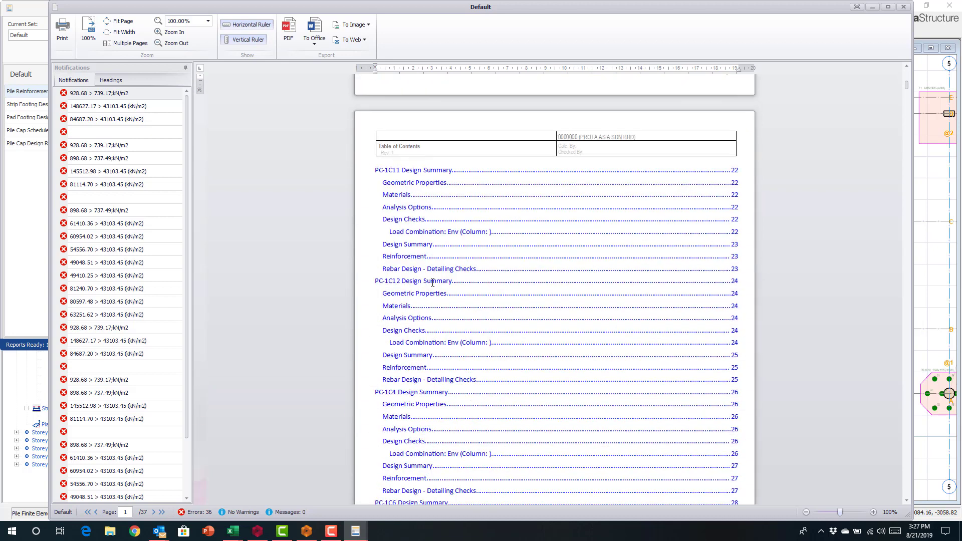
left_click(111, 82)
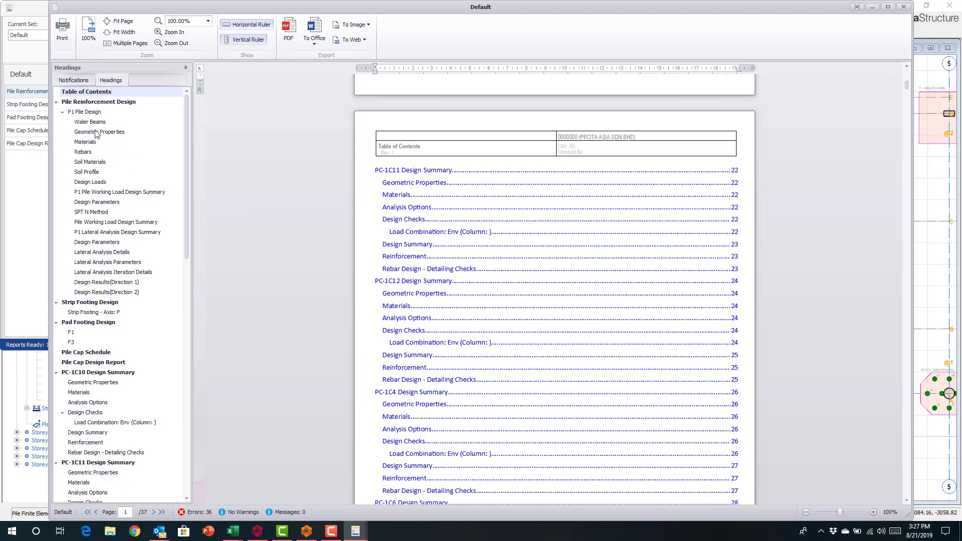
left_click(86, 103)
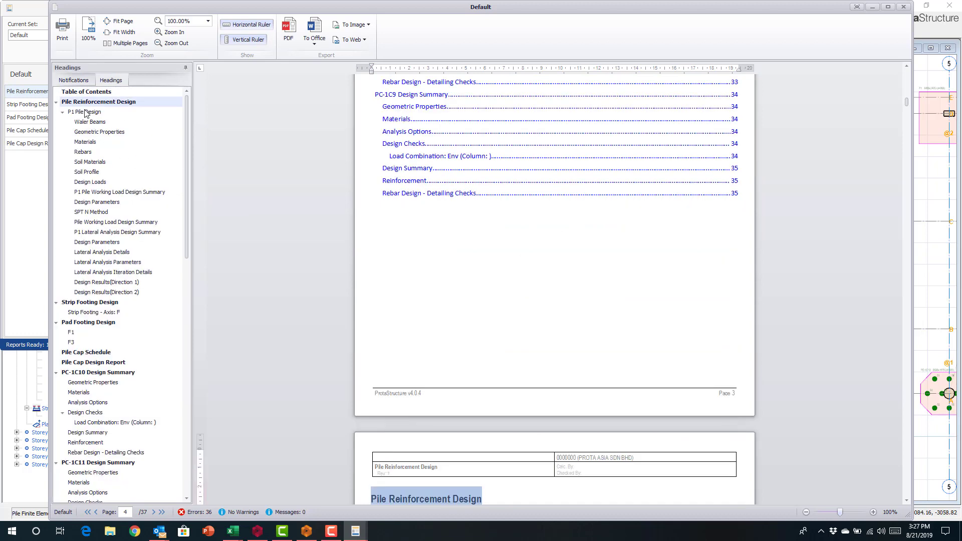
left_click(89, 113)
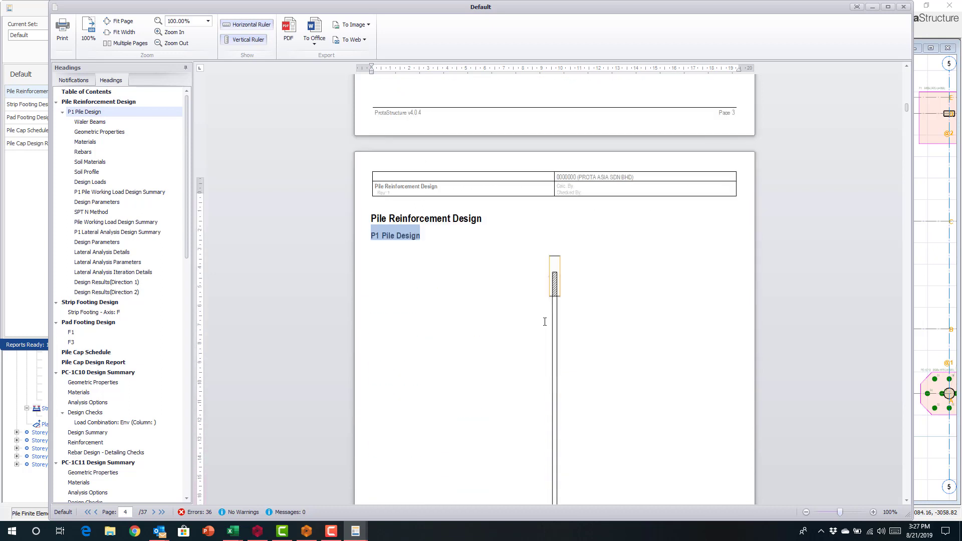
left_click(93, 124)
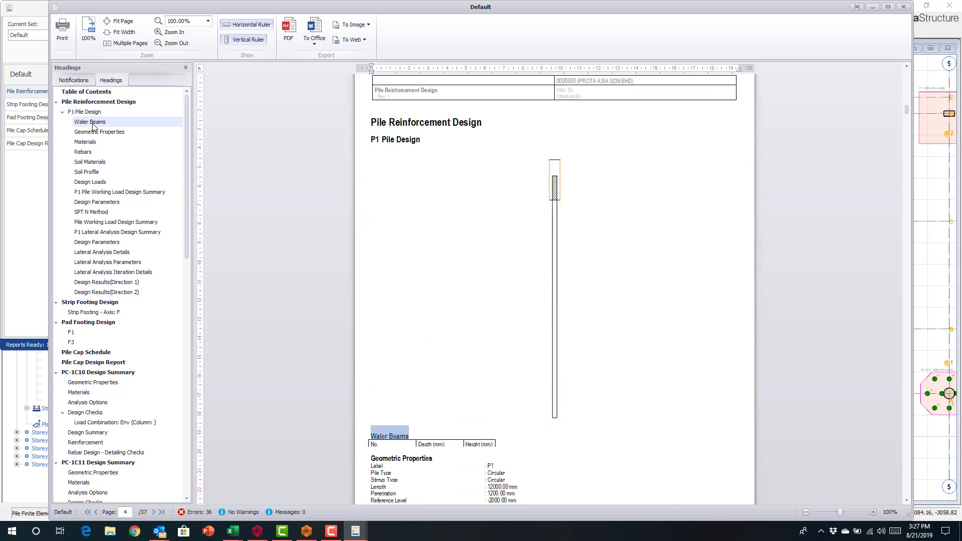
left_click(88, 144)
left_click(91, 153)
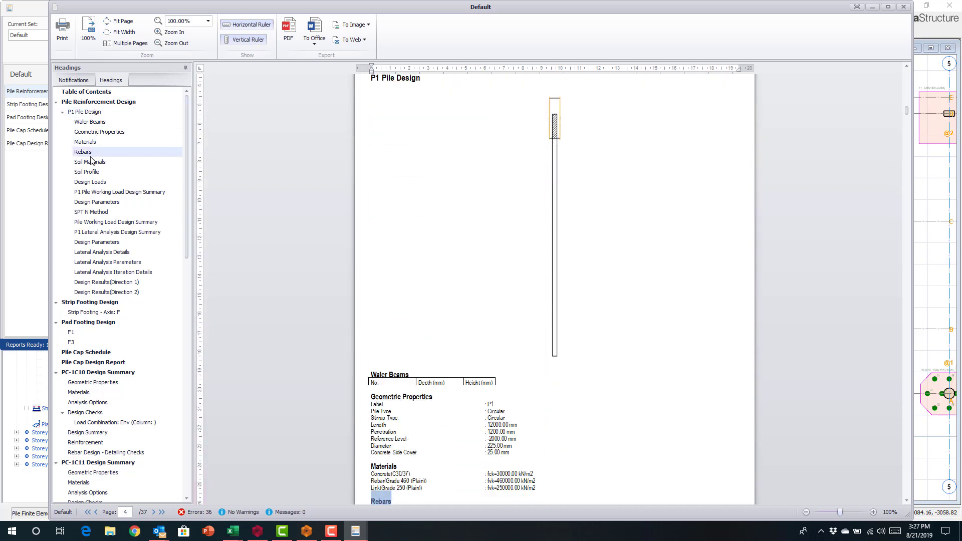
Review the P1 pile's SPT N Method table, working load design summary and lateral analysis sections, including the iteration details.
left_click(108, 223)
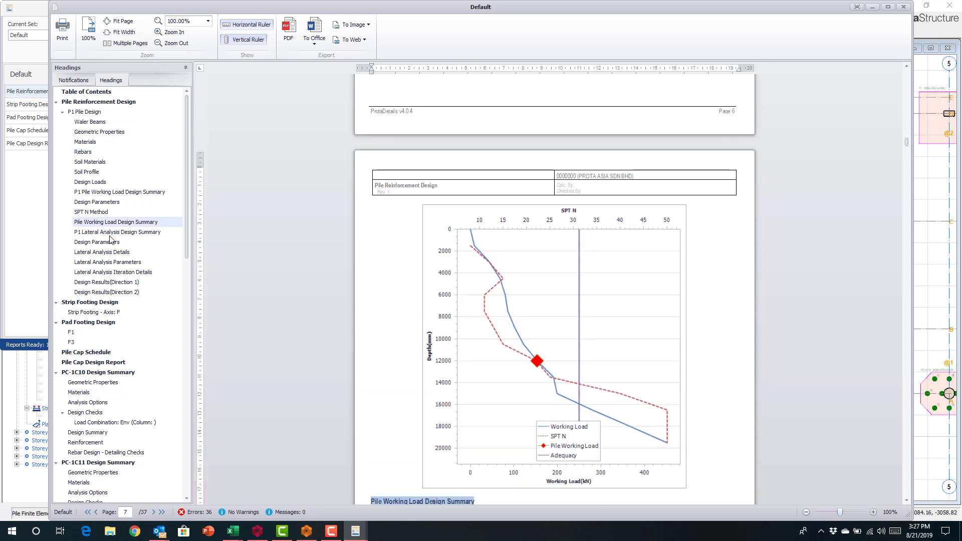
left_click(91, 212)
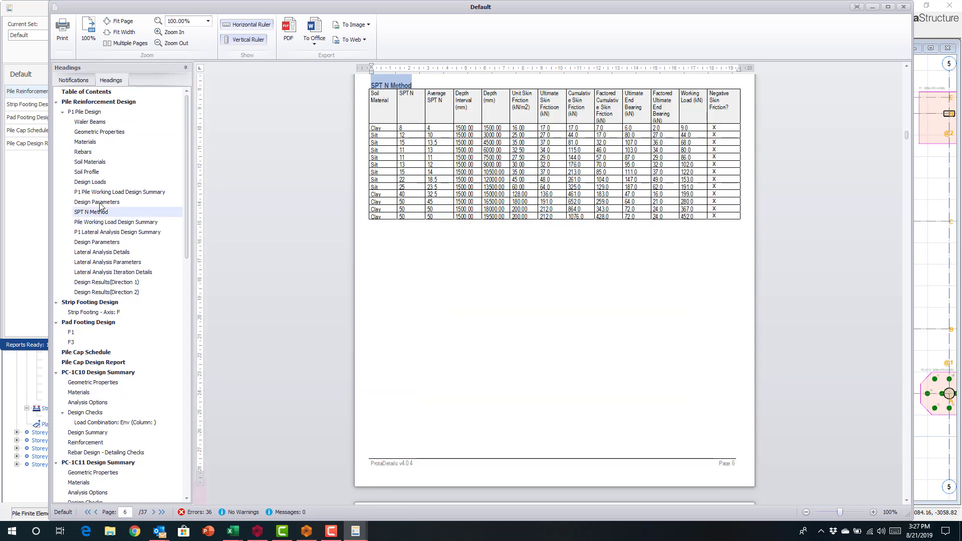
key("Up")
left_click(100, 223)
left_click(98, 233)
left_click(96, 244)
left_click(97, 253)
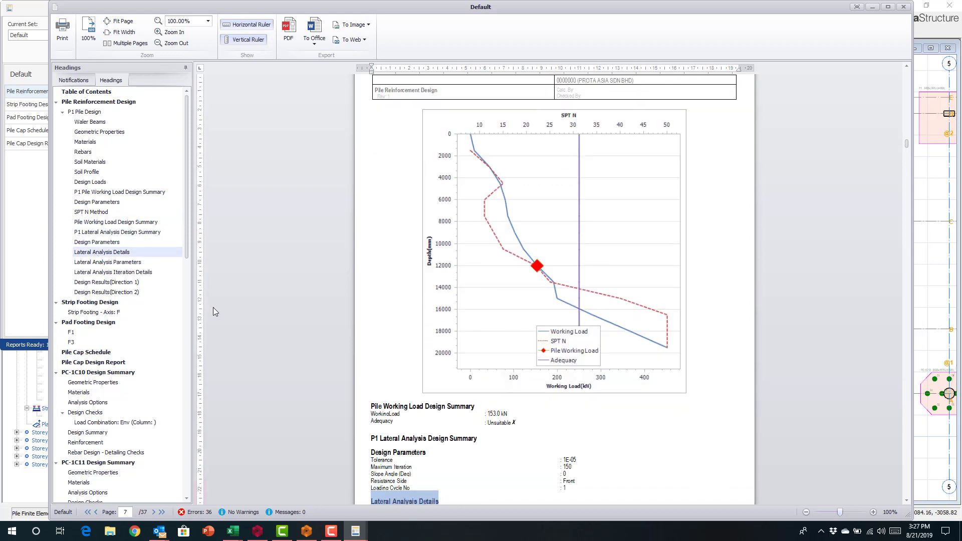
left_click(103, 265)
left_click(106, 274)
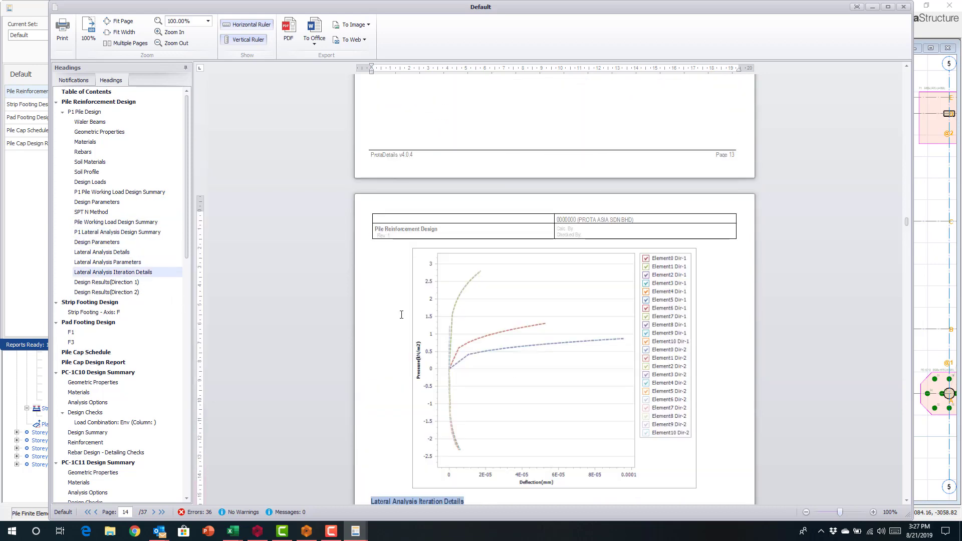
Review the strip footing design for axis F and the pad footing design for F1 in the report.
left_click(88, 312)
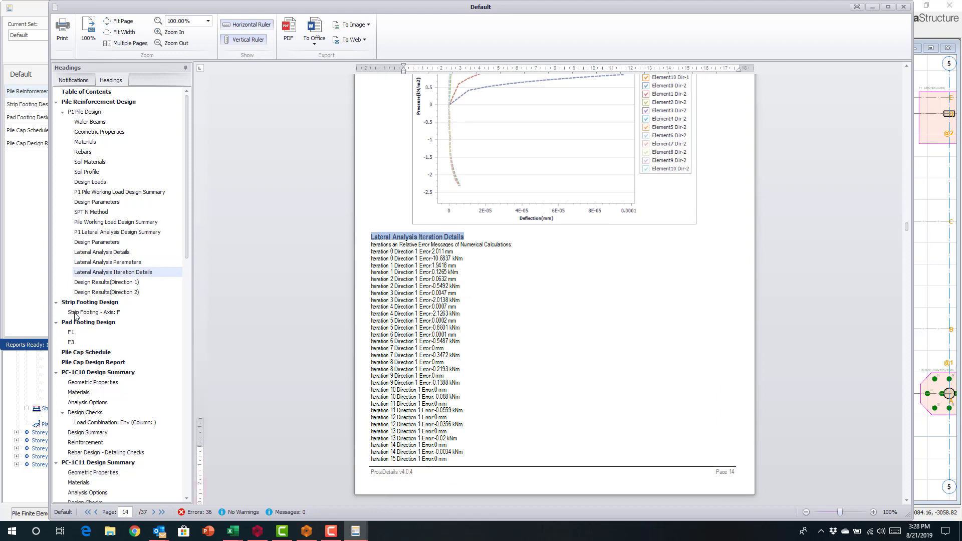
scroll(513, 303, "down", 10)
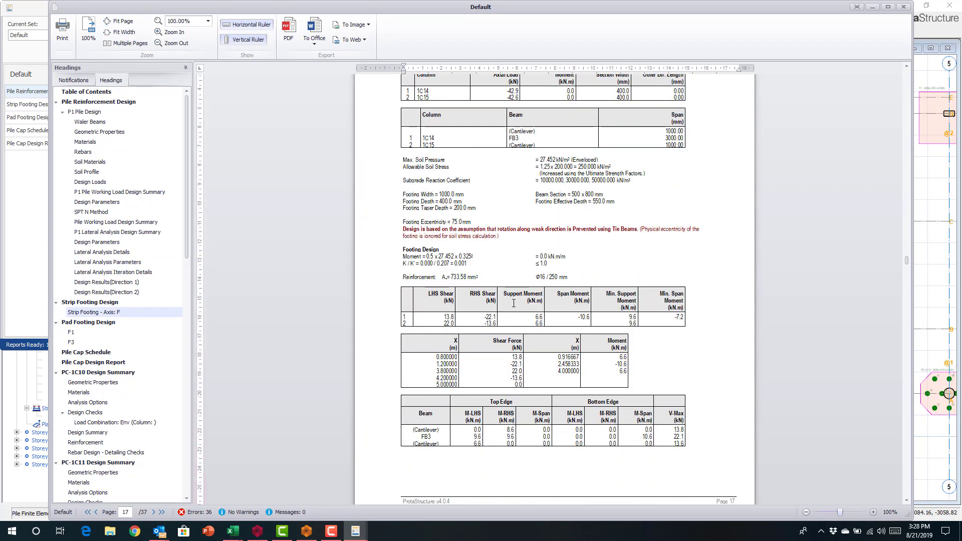
left_click(72, 333)
scroll(444, 332, "down", 5)
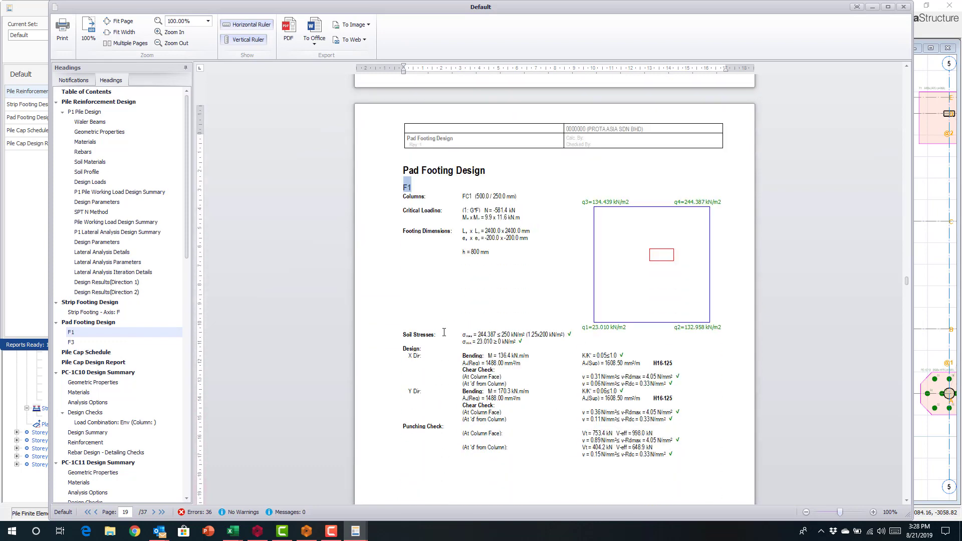
Review the PC-1C10 and PC-1C11 pile cap design summaries, then close the combined report.
left_click(76, 383)
scroll(476, 376, "down", 6)
scroll(476, 376, "down", 6)
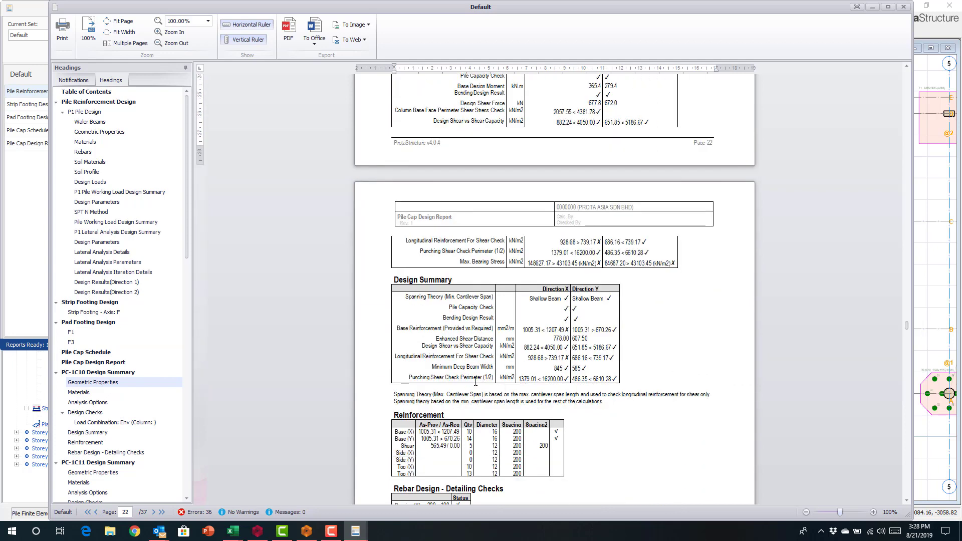
scroll(476, 383, "down", 2)
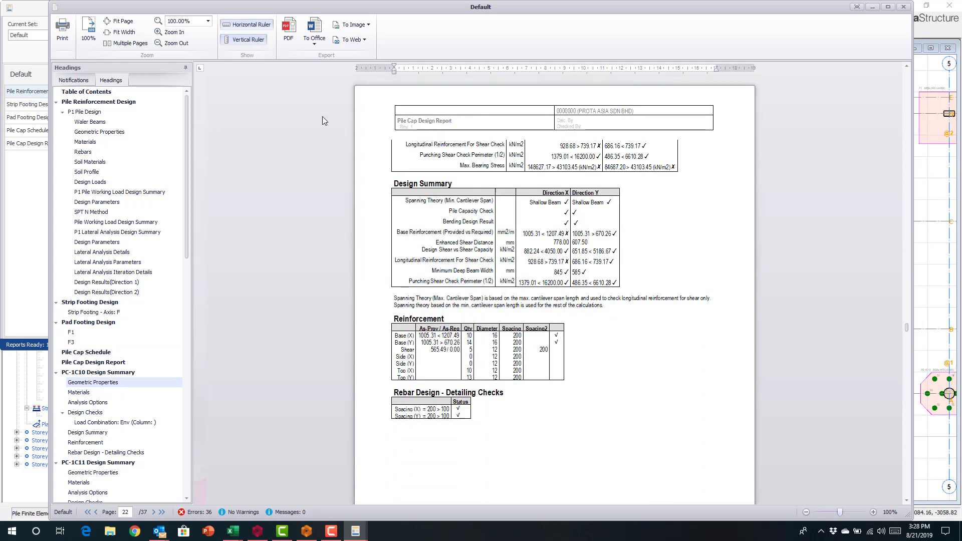
scroll(451, 278, "down", 9)
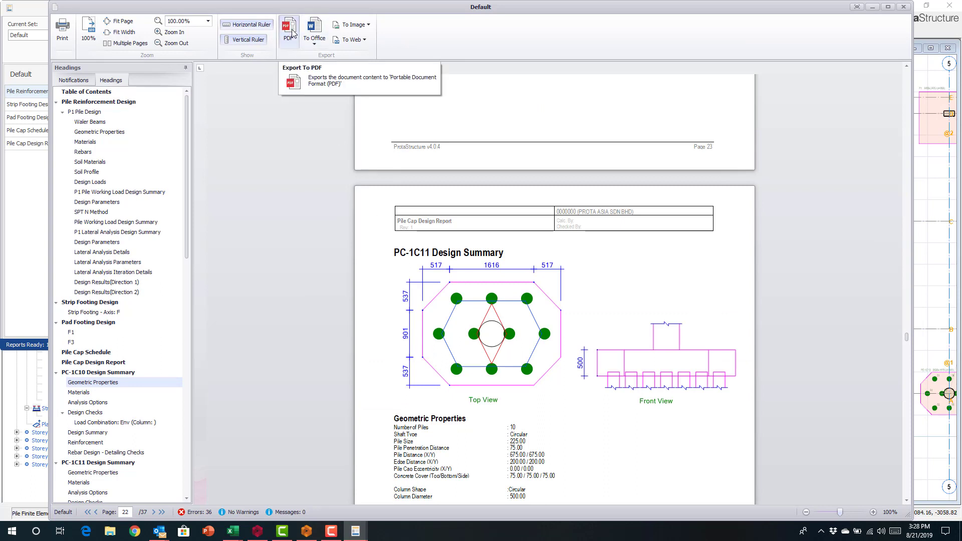
left_click(904, 7)
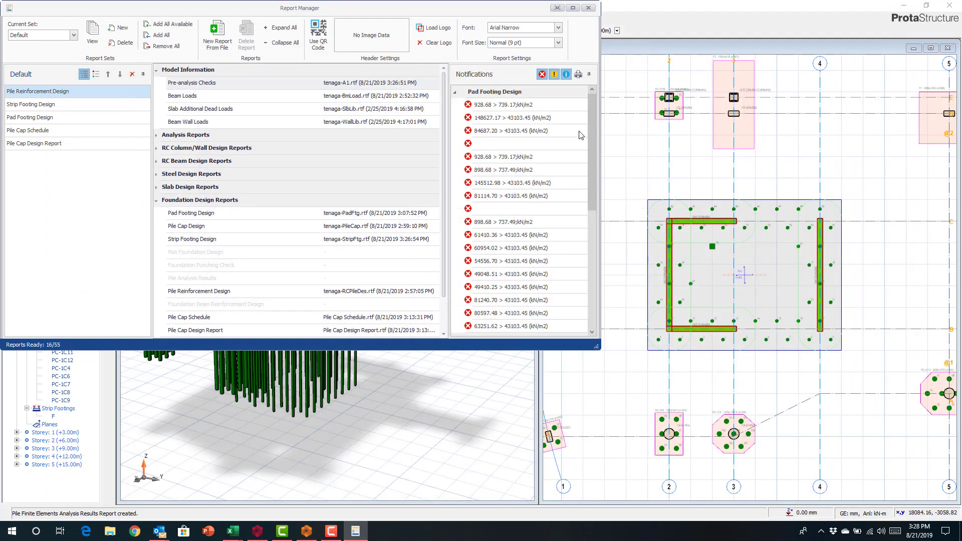
Move Pile Cap Schedule directly below Pile Reinforcement Design in the report set and close the Report Manager.
left_click_drag(29, 132, 36, 106)
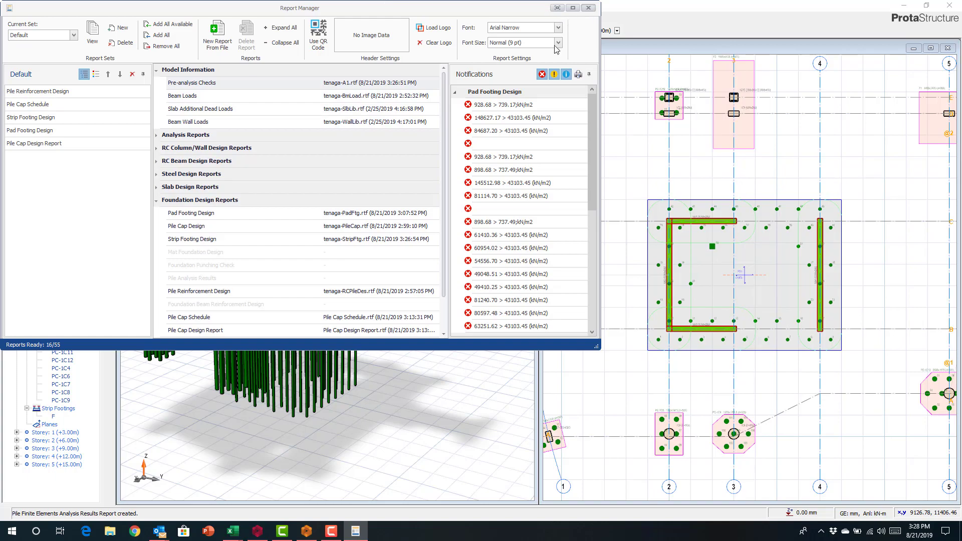
left_click(589, 8)
Set the soil-structure interaction to Merged Foundation Model and run the building analysis.
scroll(398, 255, "down", 2)
middle_click_drag(398, 255, 381, 260)
left_click(195, 17)
left_click(213, 35)
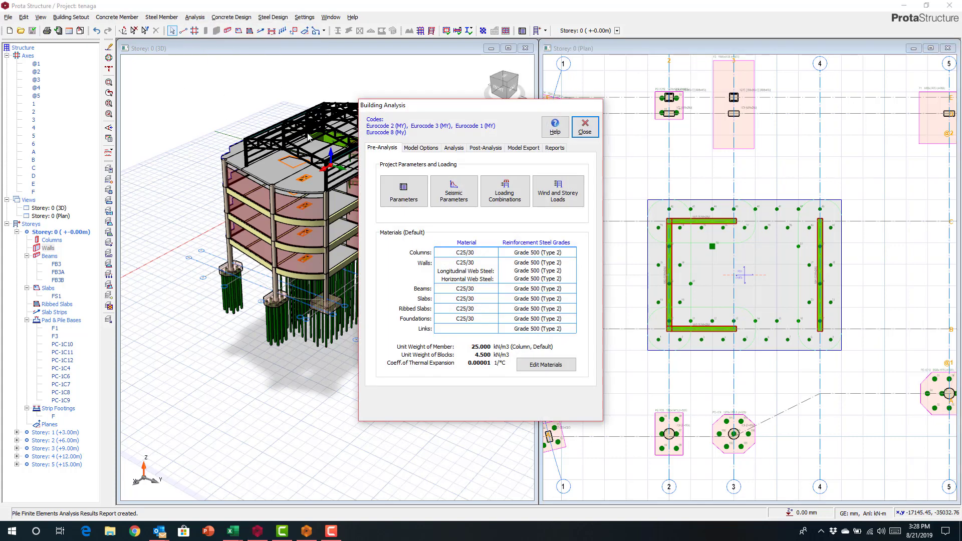
left_click(421, 149)
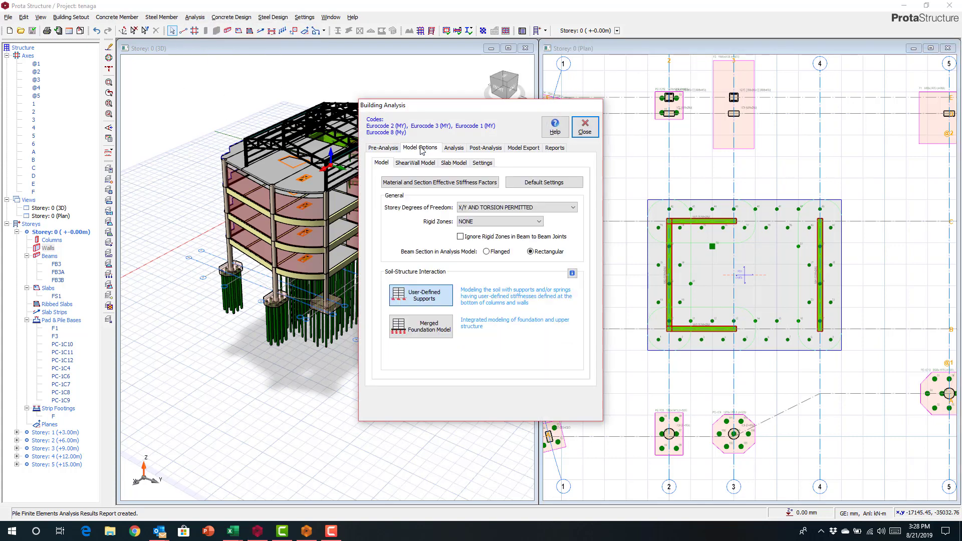
left_click(420, 331)
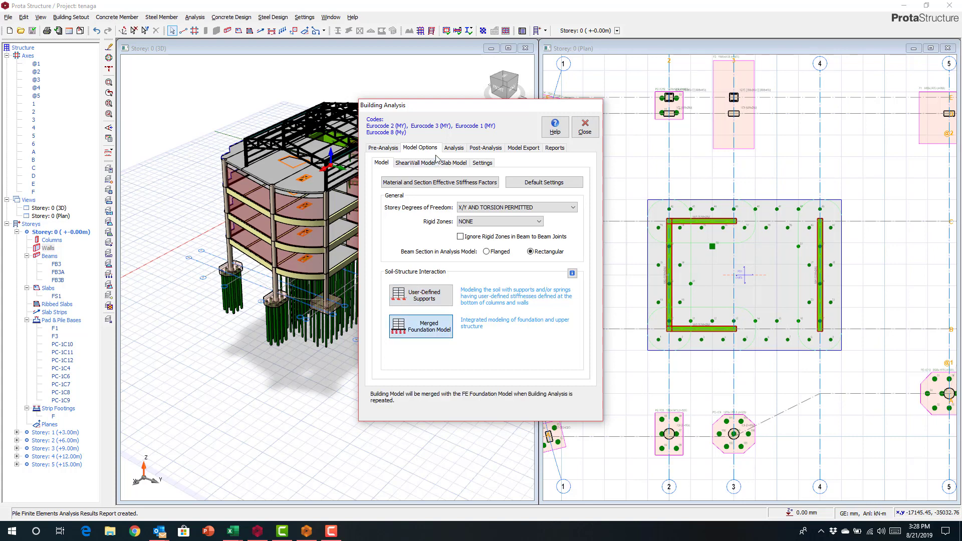
left_click(453, 148)
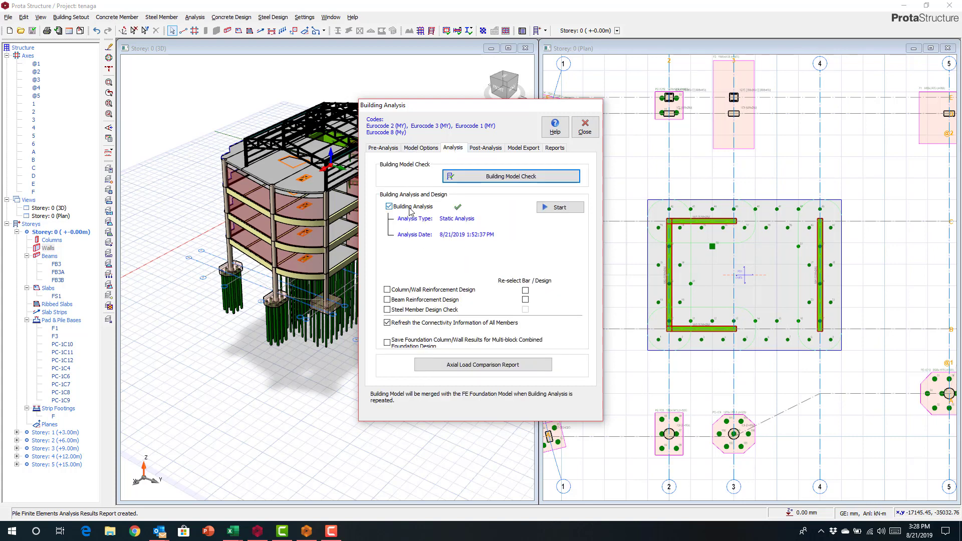
left_click(555, 209)
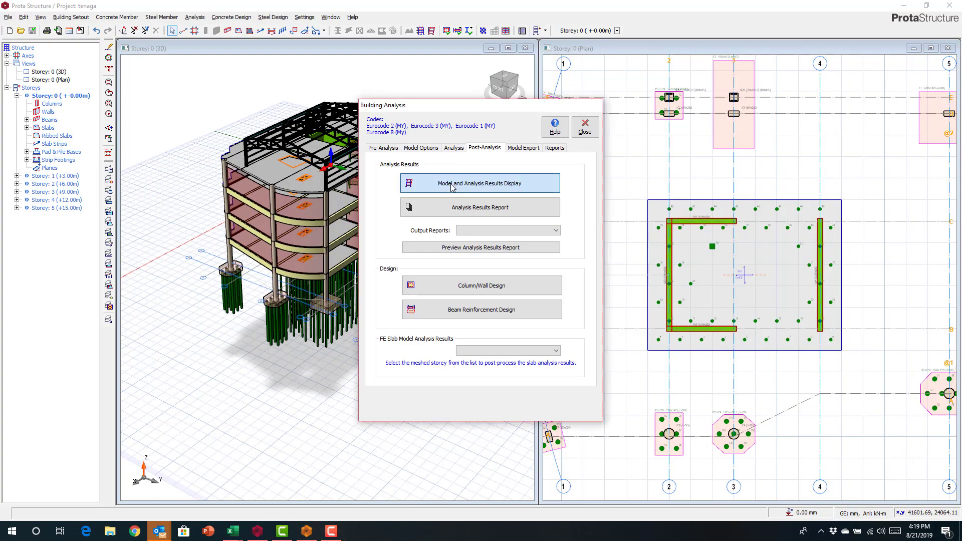
Open the model and analysis results display and examine the meshed raft, pile caps and footings merged with the building frame.
left_click(453, 187)
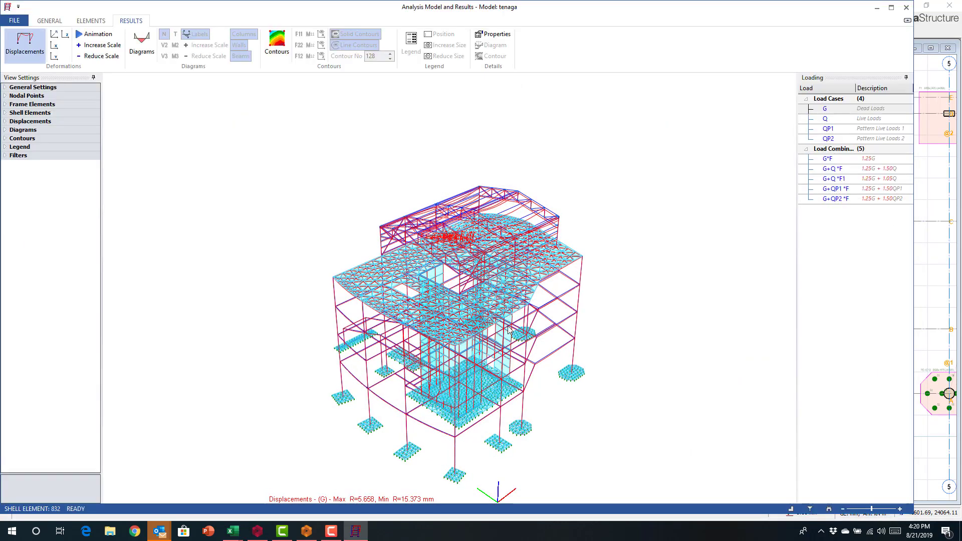
mouse_move(521, 331)
middle_mouse_down()
mouse_move(463, 313)
mouse_move(511, 328)
middle_mouse_up()
scroll(501, 325, "up", 5)
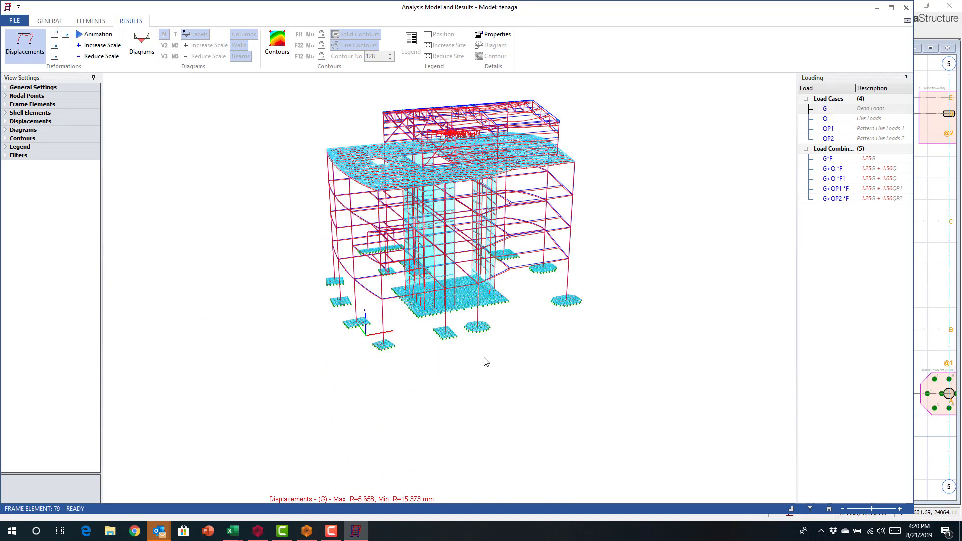
scroll(479, 323, "up", 6)
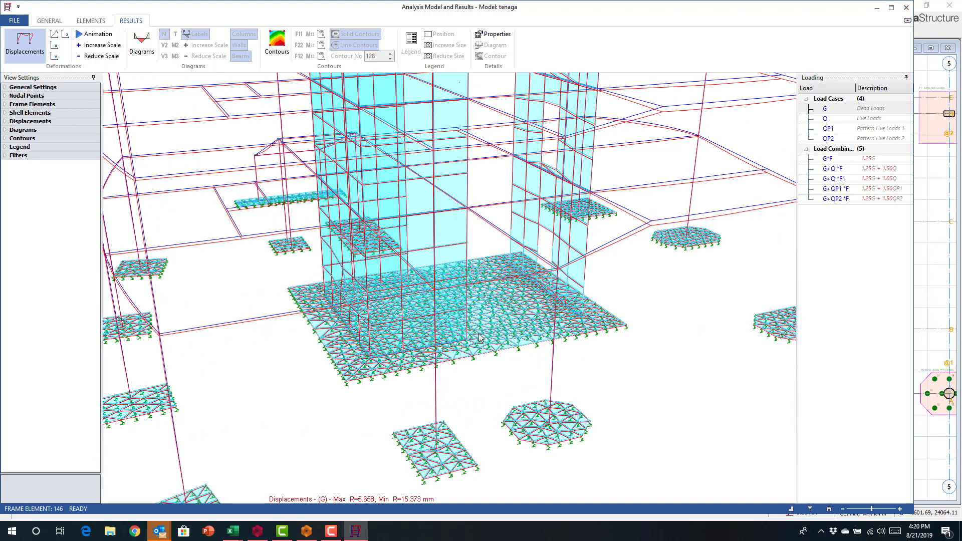
scroll(480, 337, "down", 8)
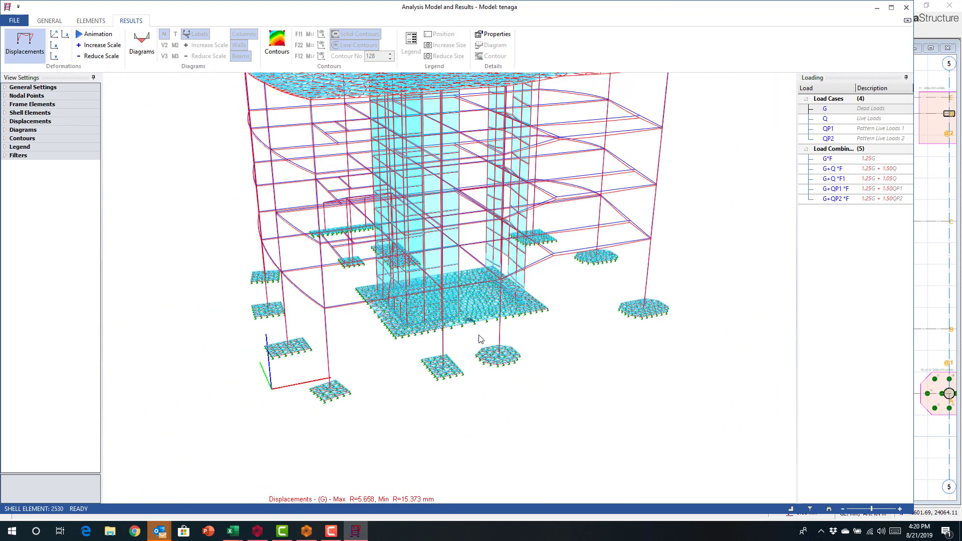
middle_click_drag(479, 346, 490, 343)
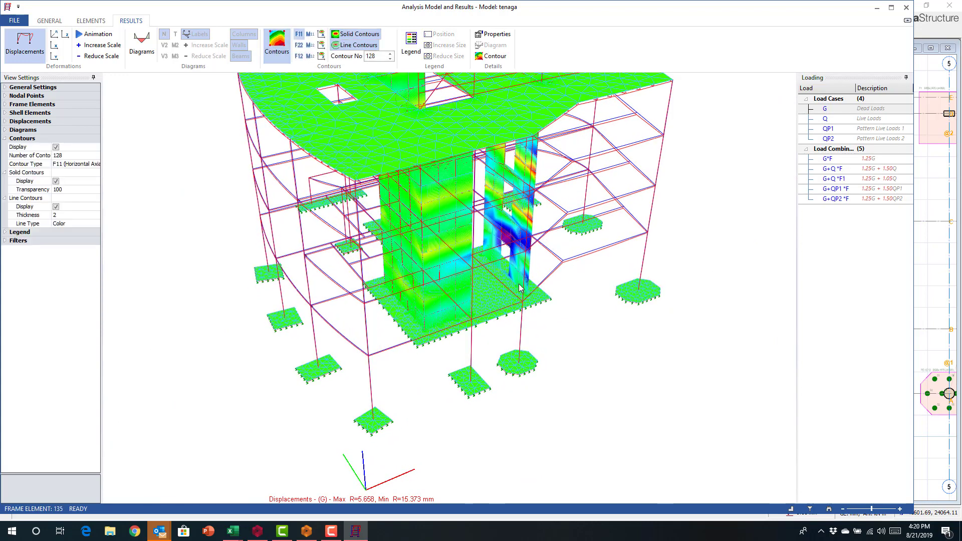
Examine the F11 contours on the core walls and where the walls meet the raft under load case G.
scroll(519, 286, "up", 4)
scroll(516, 286, "up", 2)
middle_click_drag(511, 287, 448, 337)
scroll(448, 337, "up", 3)
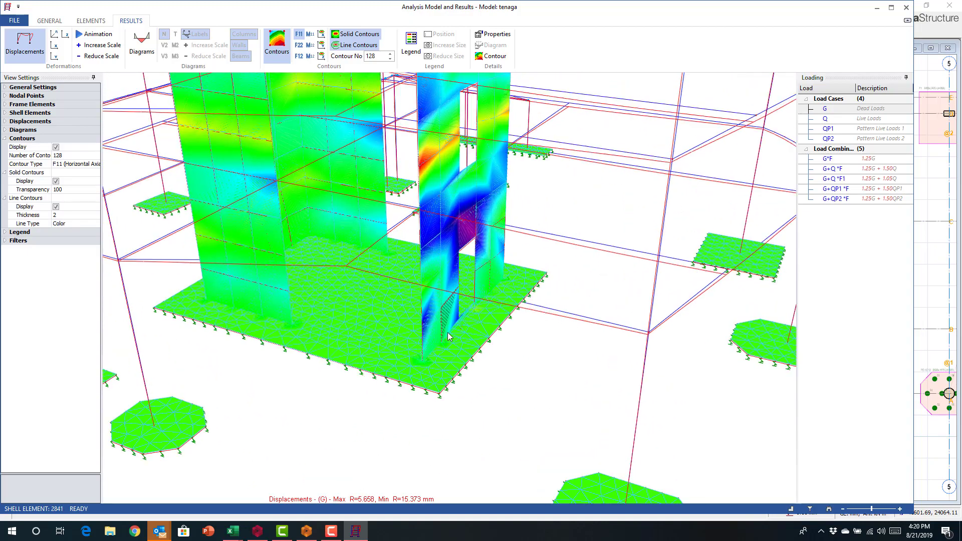
scroll(447, 336, "up", 3)
scroll(411, 412, "up", 2)
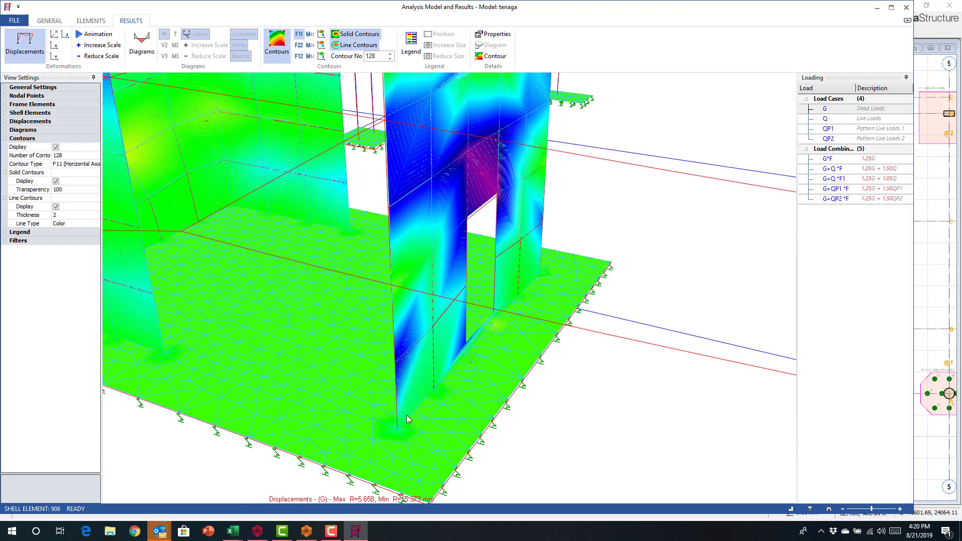
scroll(507, 326, "down", 5)
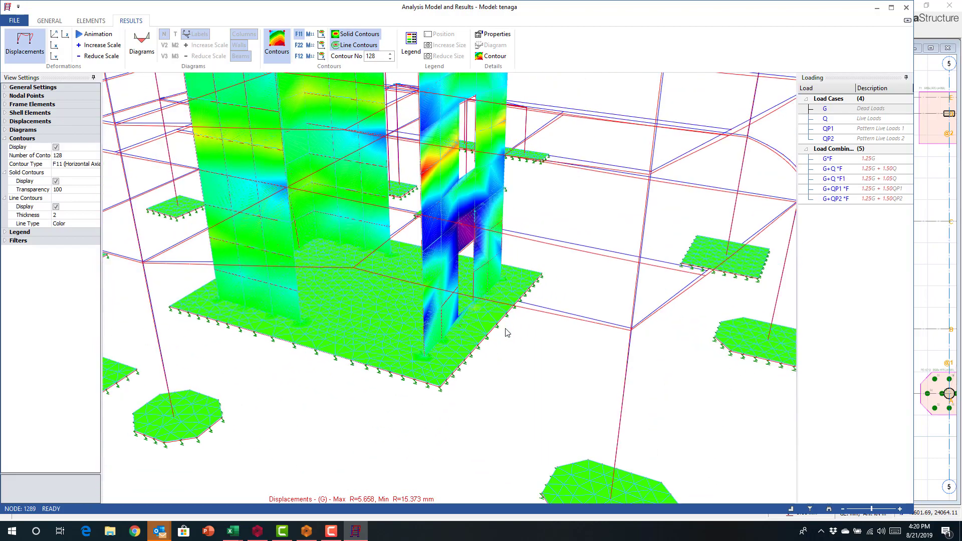
scroll(507, 332, "down", 5)
middle_click_drag(483, 404, 508, 346)
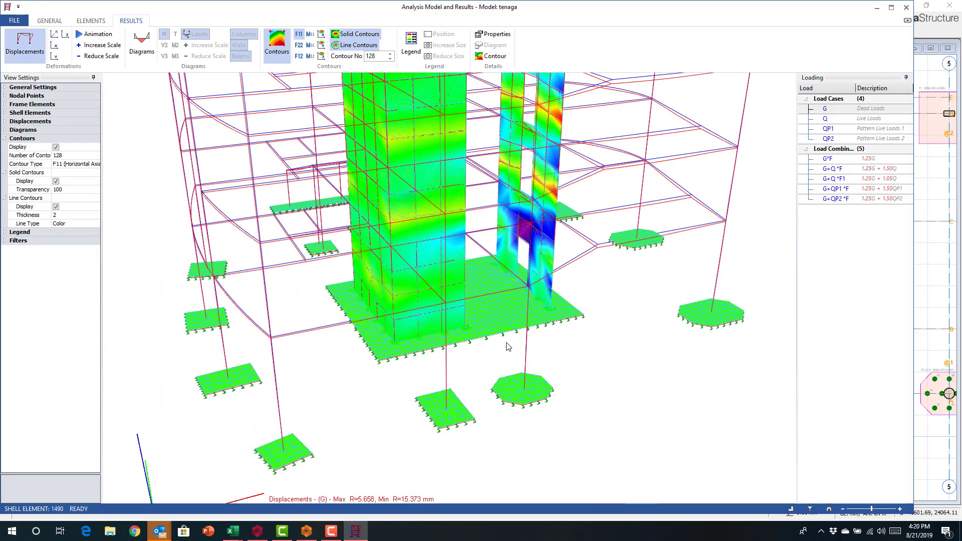
Show the M22 contours with displacement value labels and inspect the octagonal pile cap near the raft up close.
left_click(321, 56)
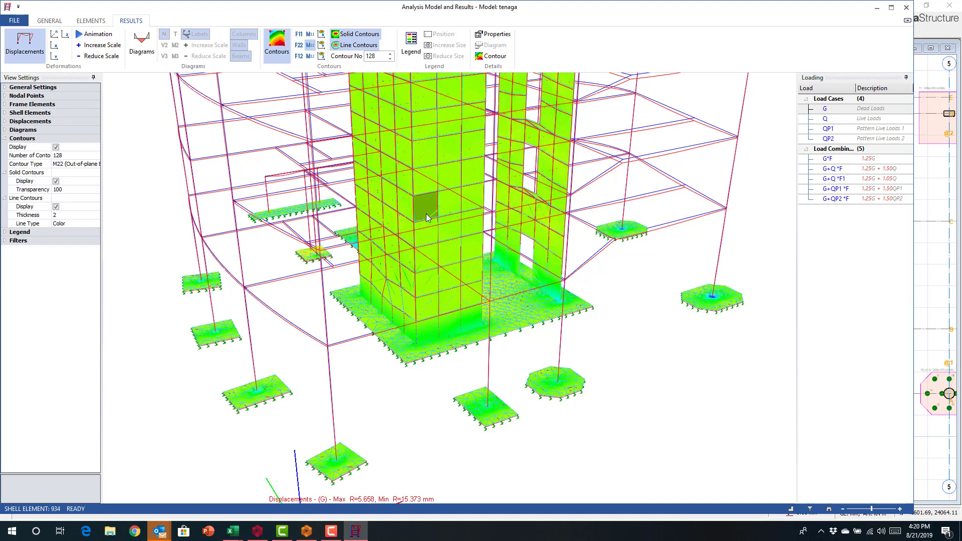
left_click(31, 46)
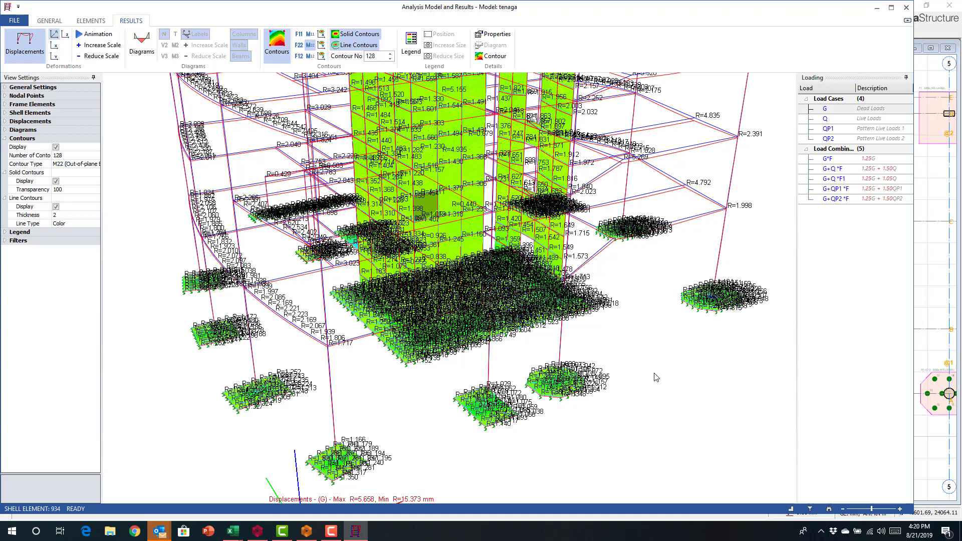
scroll(729, 324, "up", 5)
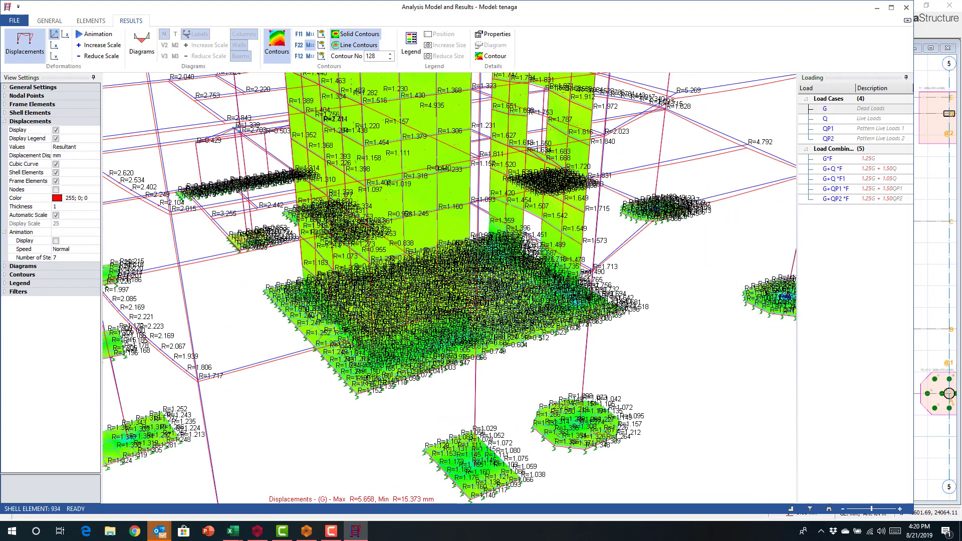
scroll(547, 308, "up", 6)
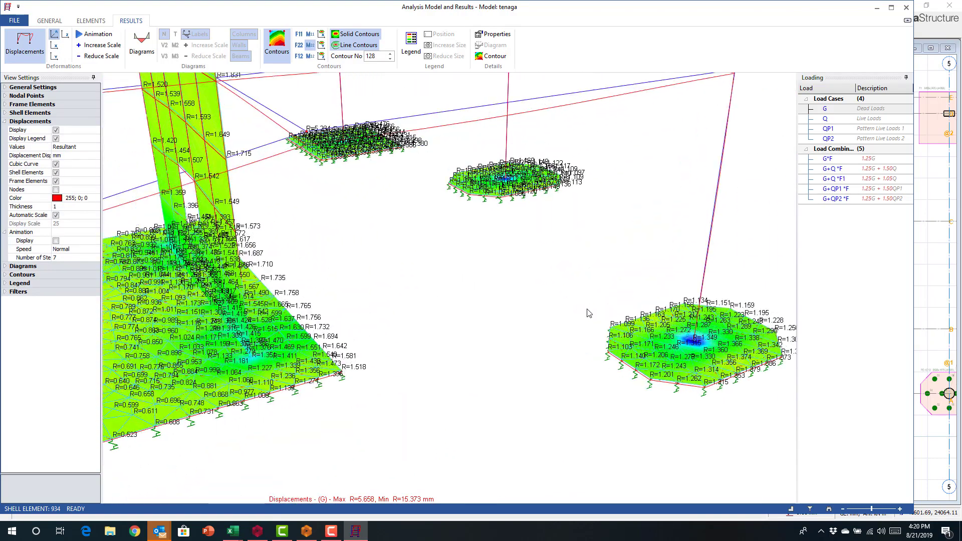
scroll(553, 311, "up", 6)
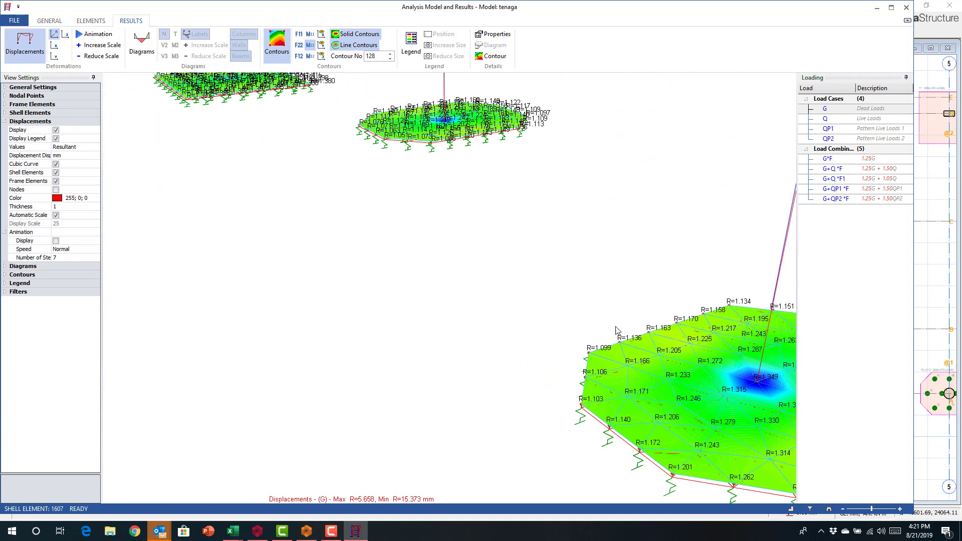
middle_click_drag(603, 326, 536, 322)
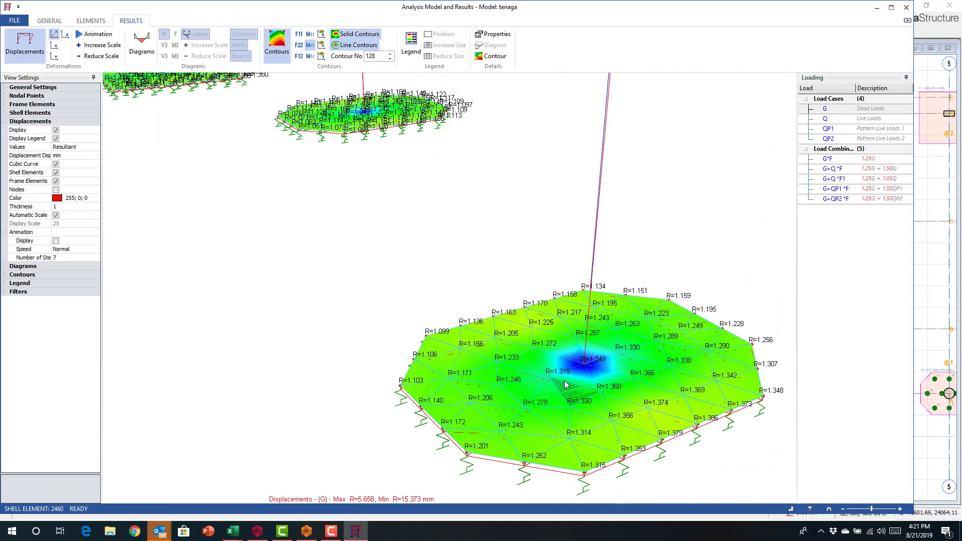
Examine the labelled displacements across the raft, the other foundations and the whole building, then switch off the displacement value labels.
scroll(531, 411, "down", 2)
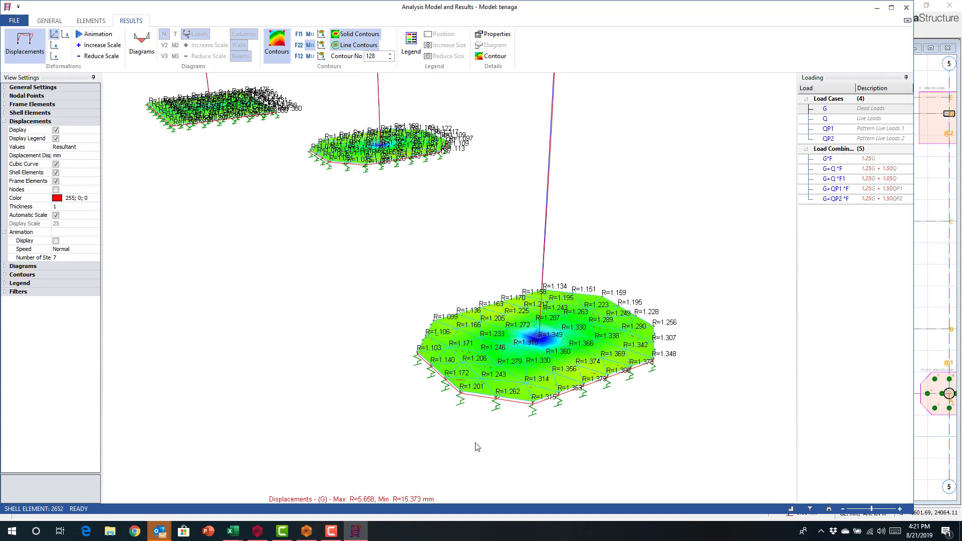
scroll(630, 356, "down", 4)
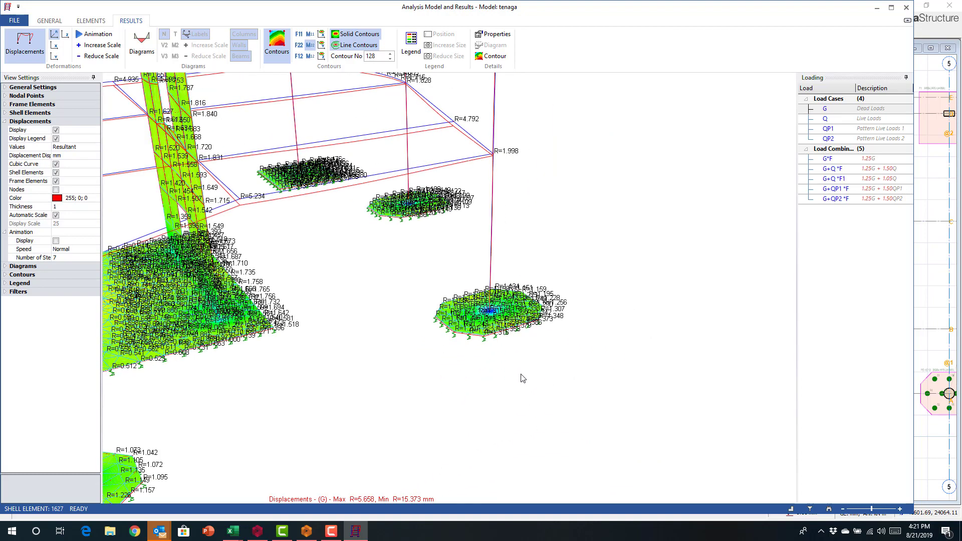
scroll(537, 343, "down", 2)
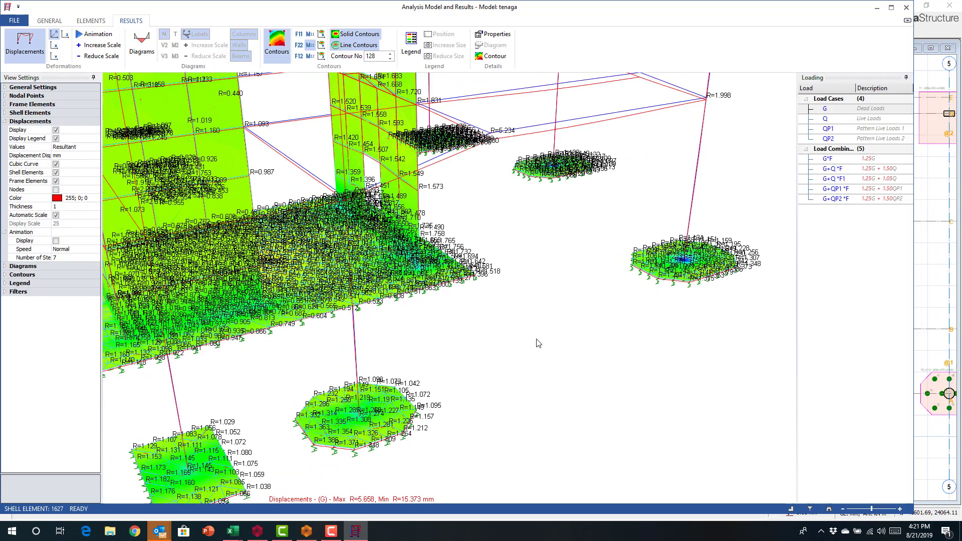
scroll(538, 343, "down", 2)
middle_click_drag(535, 344, 554, 351)
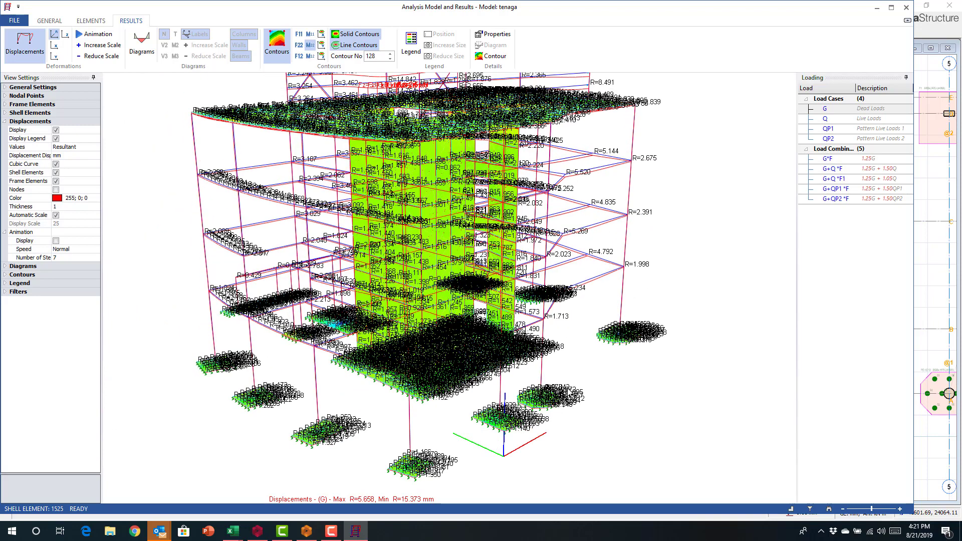
left_click(54, 35)
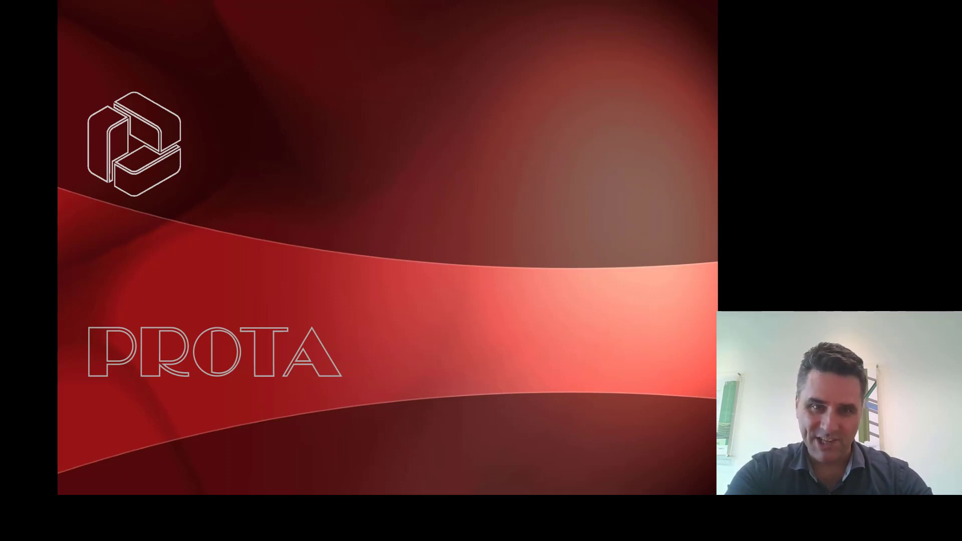
left_click(699, 421)
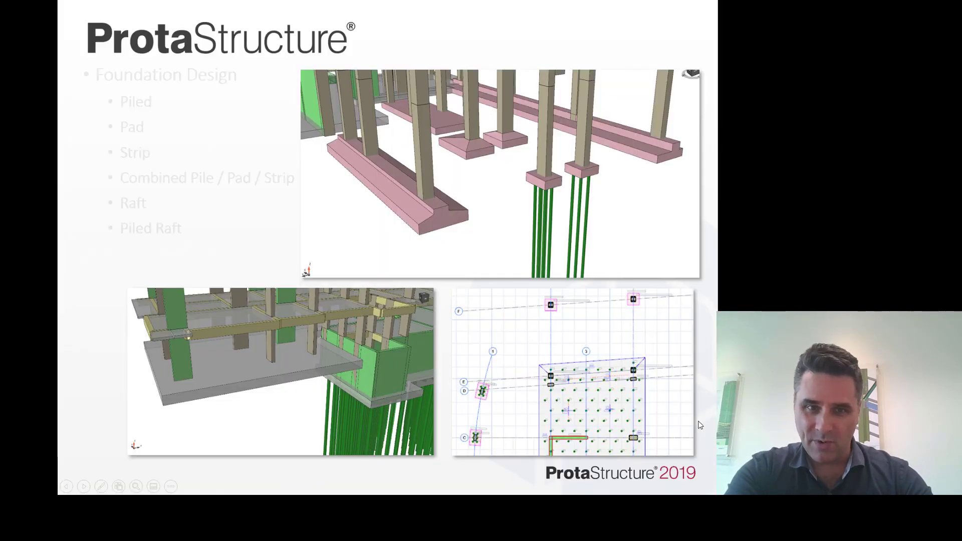
left_click(701, 425)
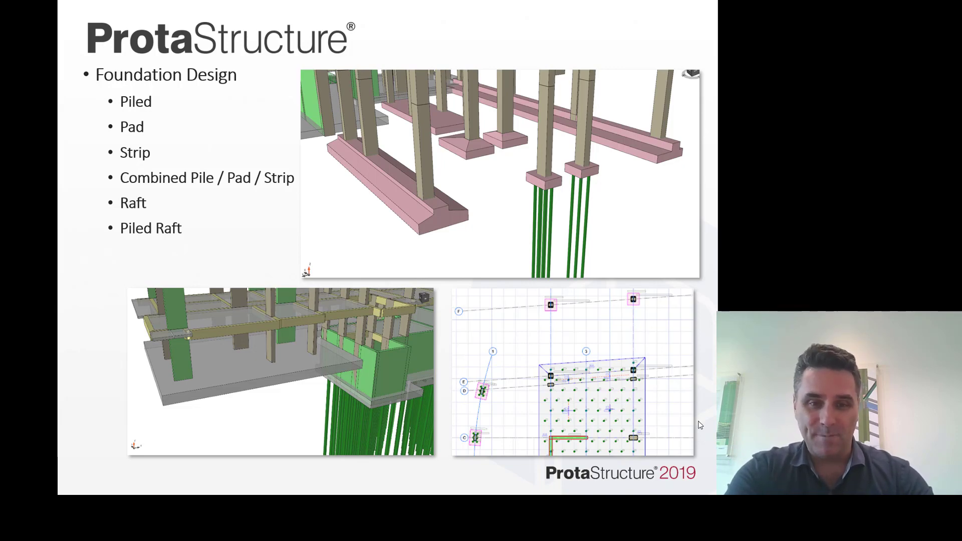
key("Right")
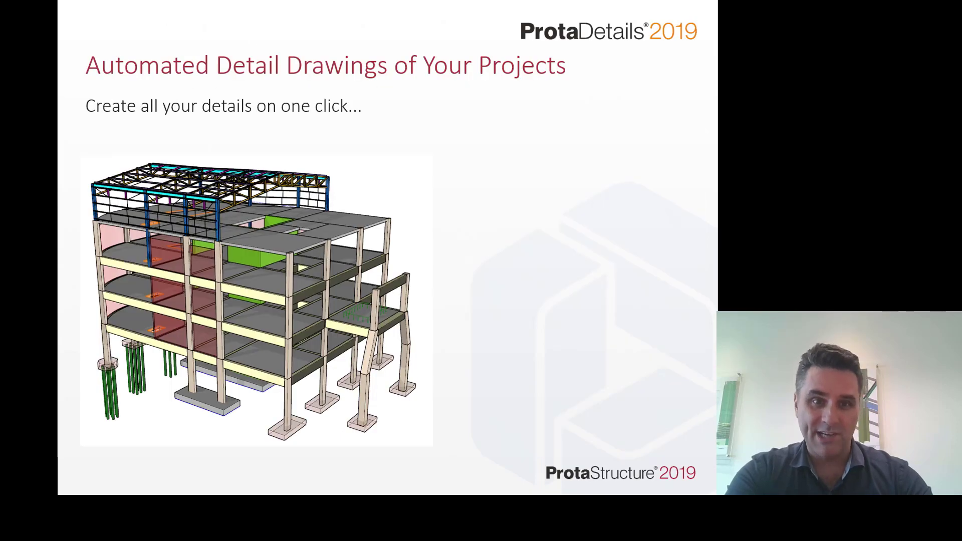